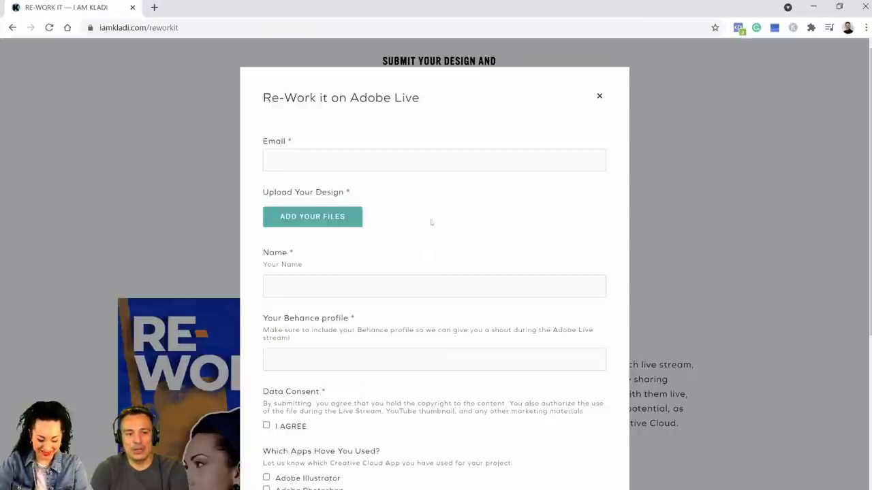
Step: Scroll the designer's Behance profile to show the portfolio grid with the 'Rainbow project'
scroll(378, 271, "down", 2)
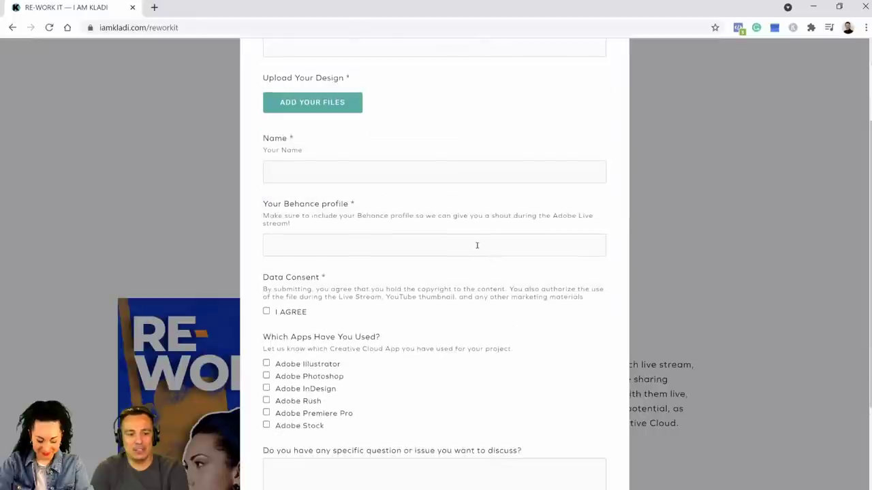
scroll(425, 298, "down", 2)
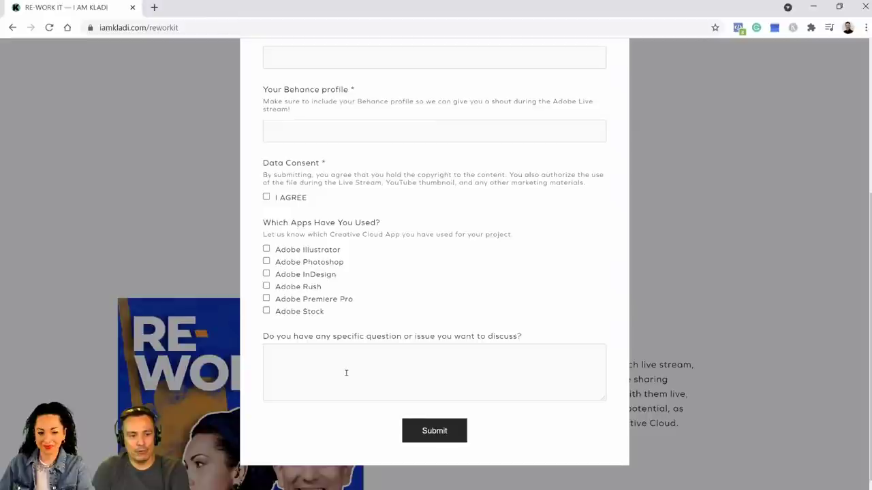
scroll(346, 373, "up", 3)
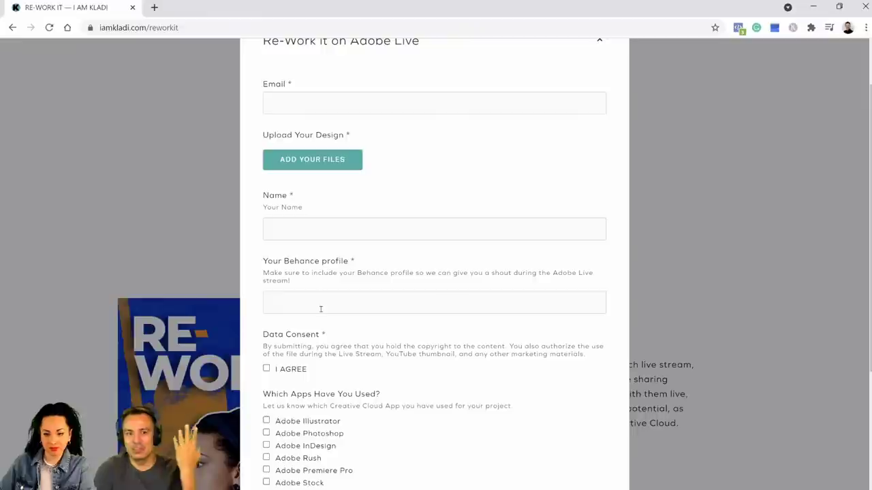
scroll(350, 290, "up", 1)
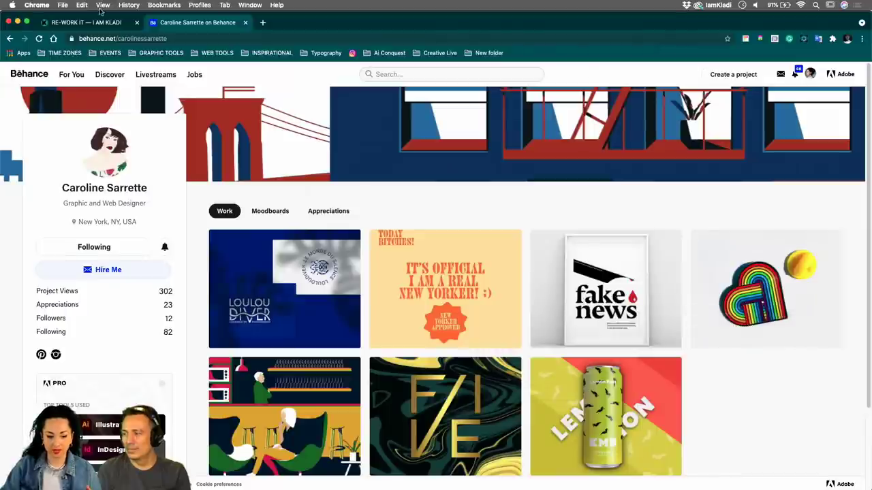
left_click(83, 23)
scroll(364, 216, "down", 1)
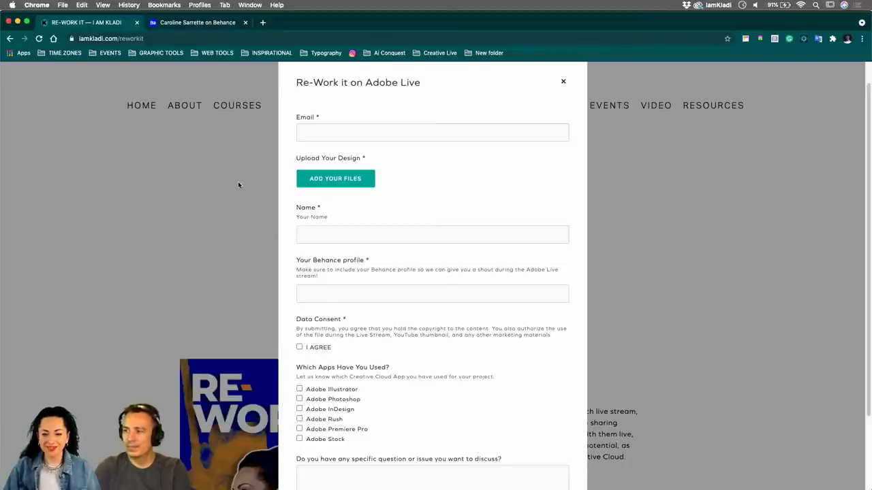
left_click(200, 24)
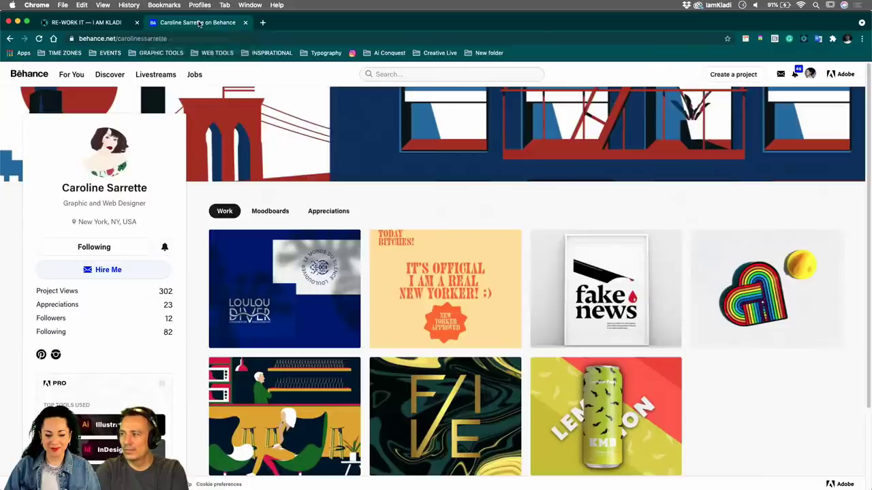
right_click(285, 201)
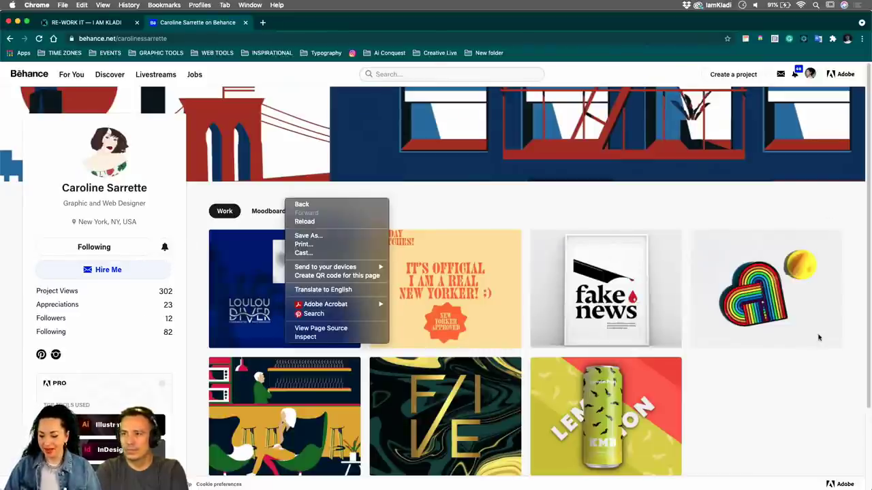
left_click(794, 364)
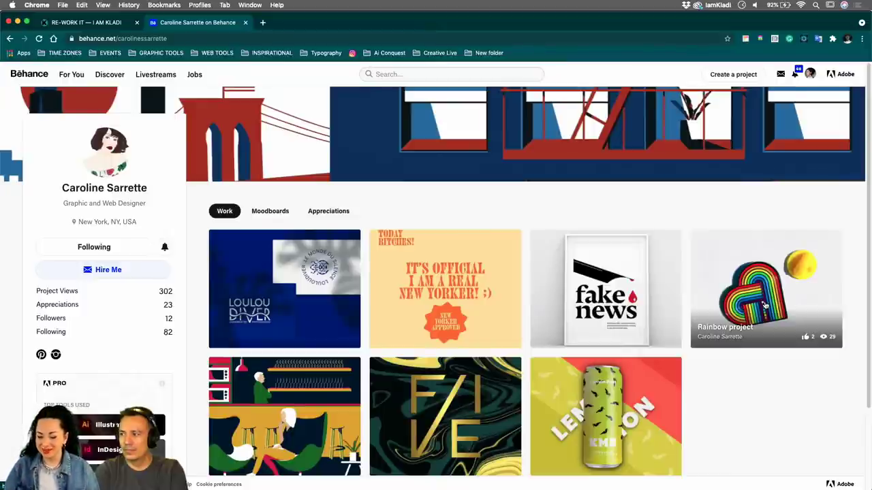
Step: Open the Rainbow project and scroll down to its rainbow heart enamel pin photo
left_click(748, 304)
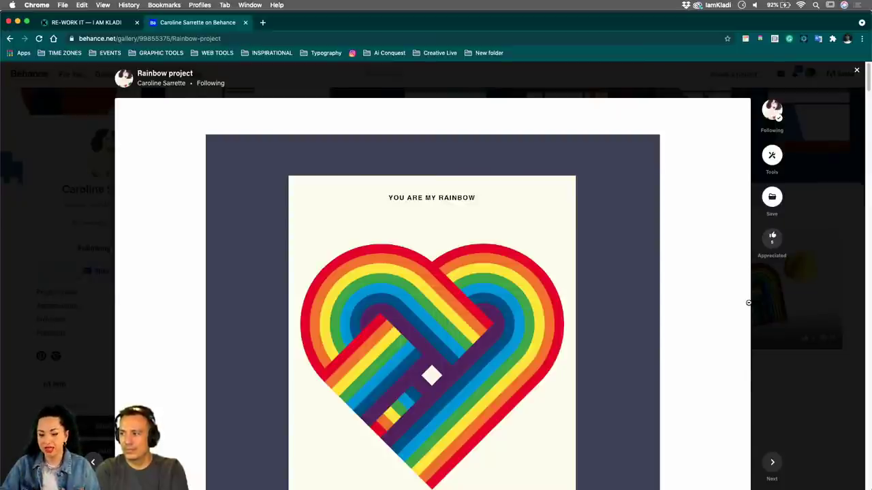
scroll(748, 302, "down", 10)
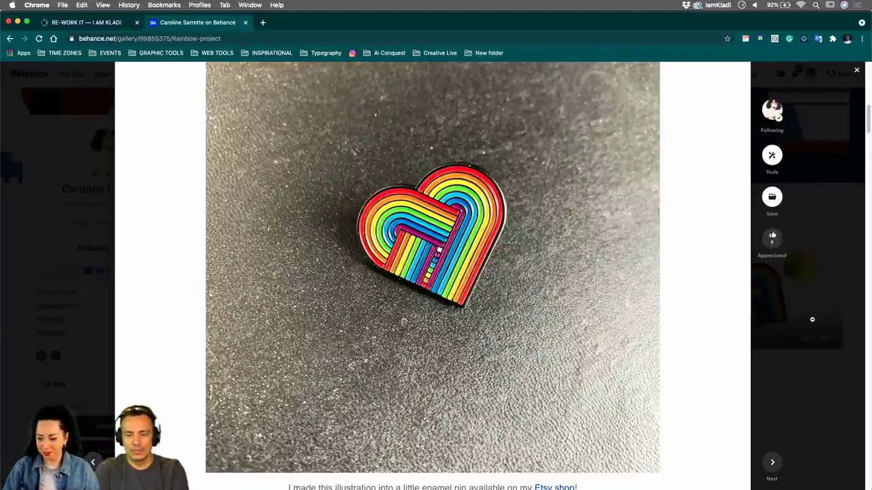
mouse_move(372, 485)
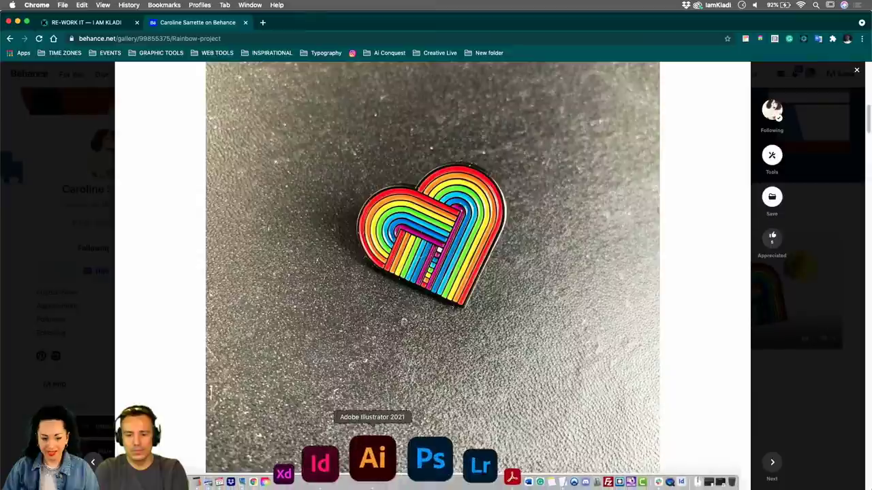
Step: Switch to Illustrator and pan the louloudiver1.01 copy.ai canvas to the Loulou Diver logo artboards
left_click(390, 480)
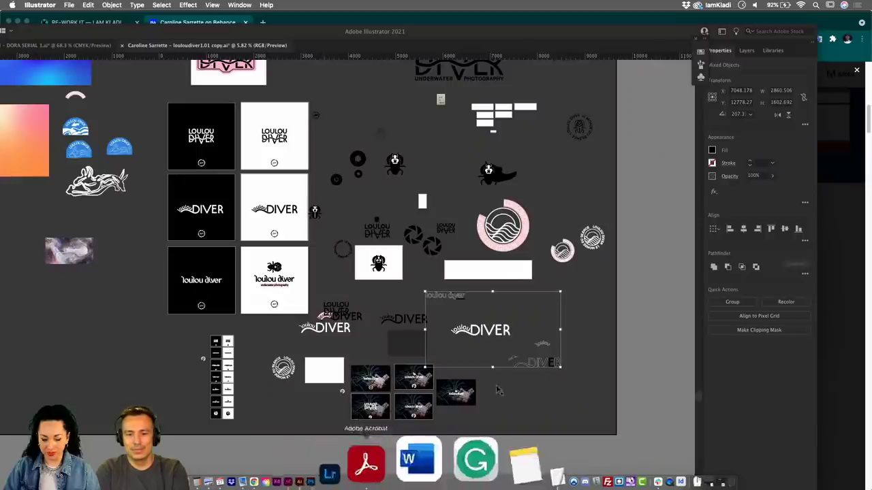
scroll(543, 381, "up", 5)
scroll(543, 381, "left", 2)
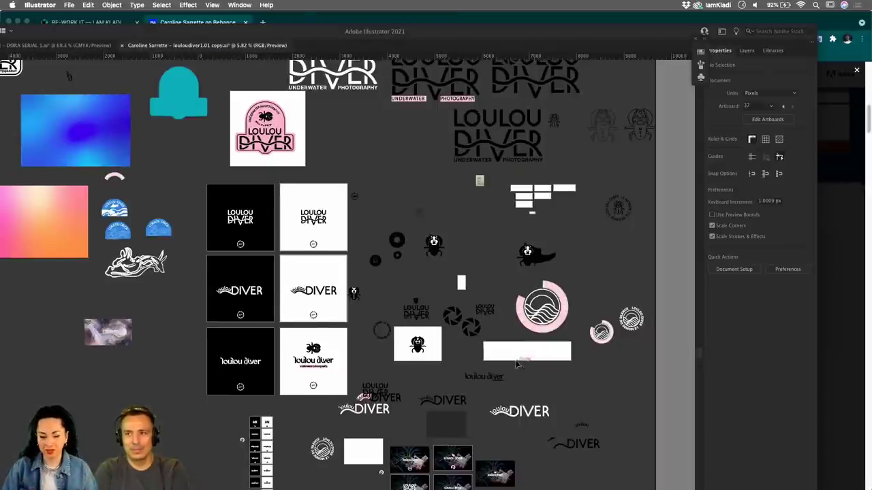
scroll(543, 395, "up", 4)
scroll(543, 395, "left", 3)
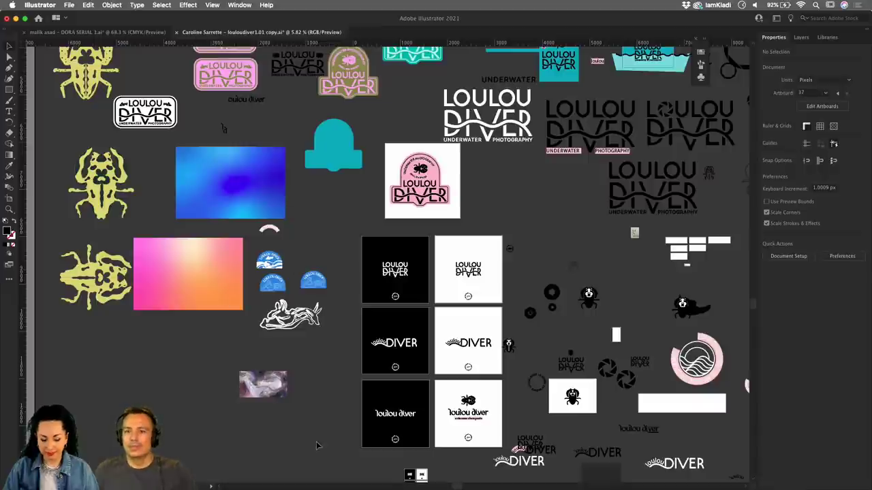
mouse_move(322, 482)
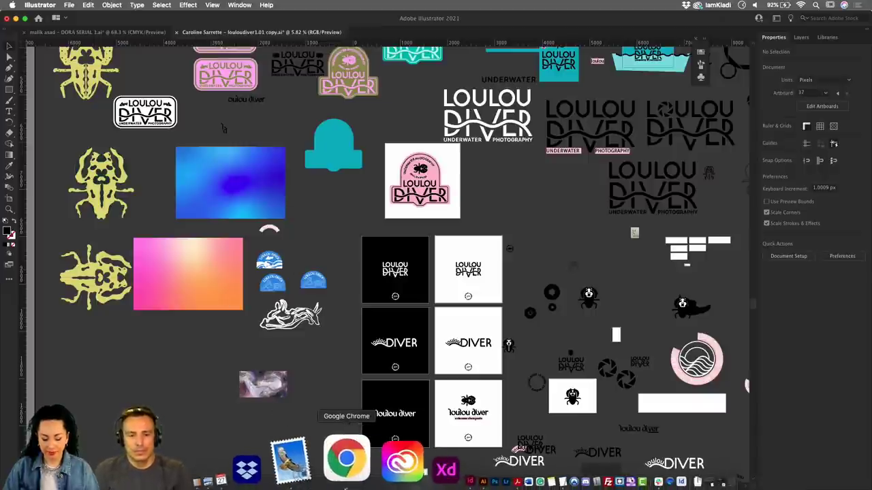
Step: Close the iamkladi.com form, open the Free Branding Bundle page, then return to the Behance Rainbow tab
left_click(346, 459)
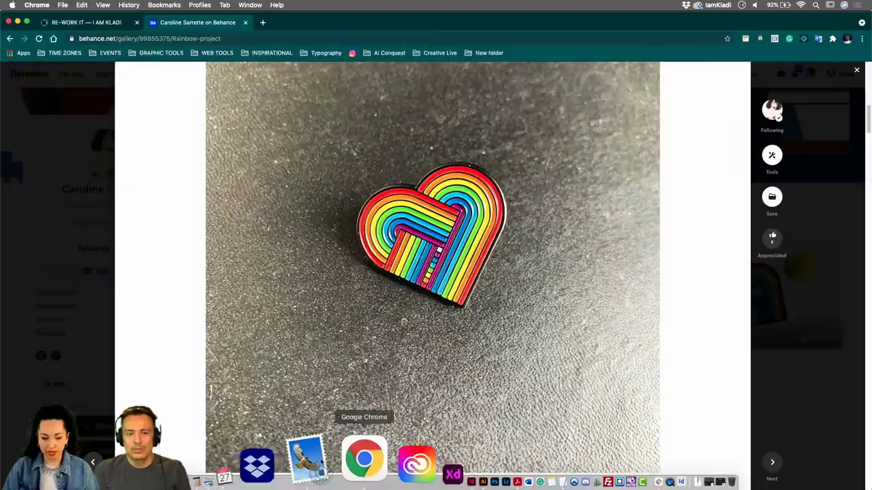
left_click(112, 22)
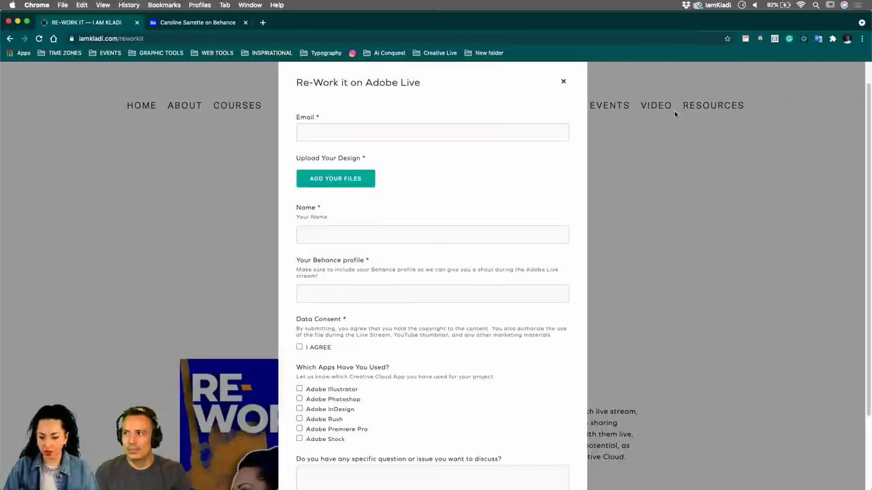
left_click(564, 81)
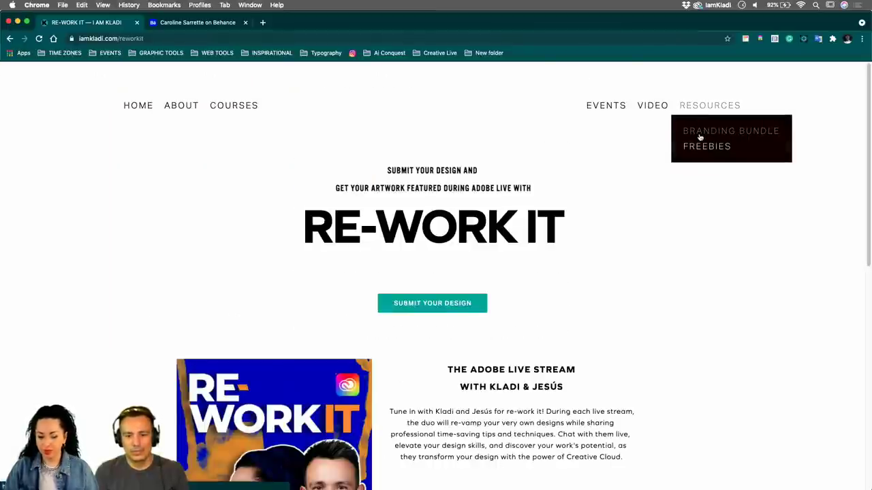
left_click(699, 133)
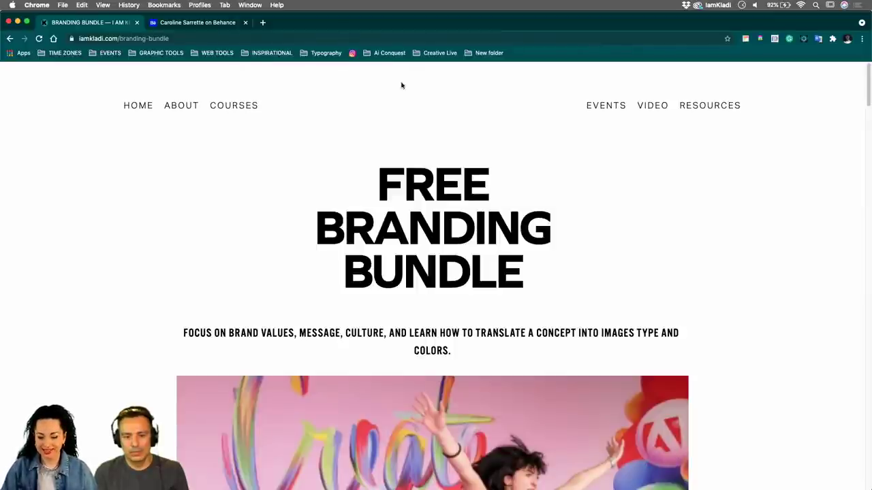
left_click(188, 24)
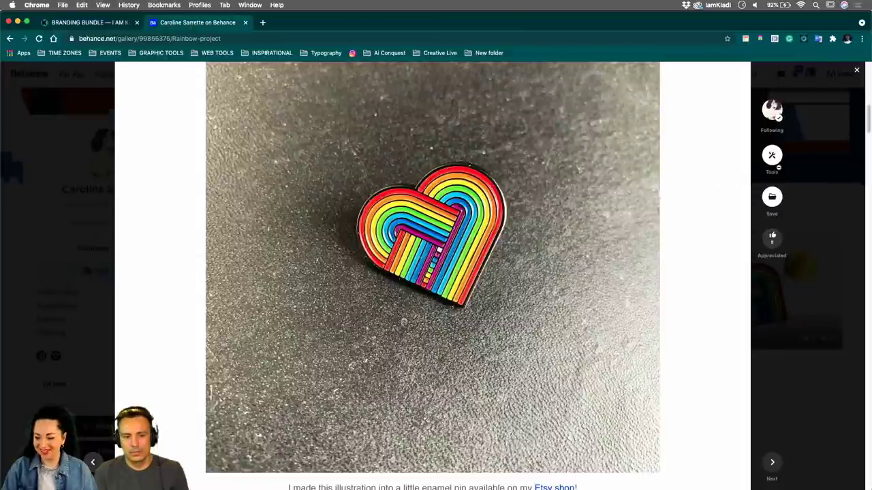
Step: Scroll through the Rainbow project and open it as its own page
scroll(575, 181, "up", 10)
scroll(575, 182, "down", 15)
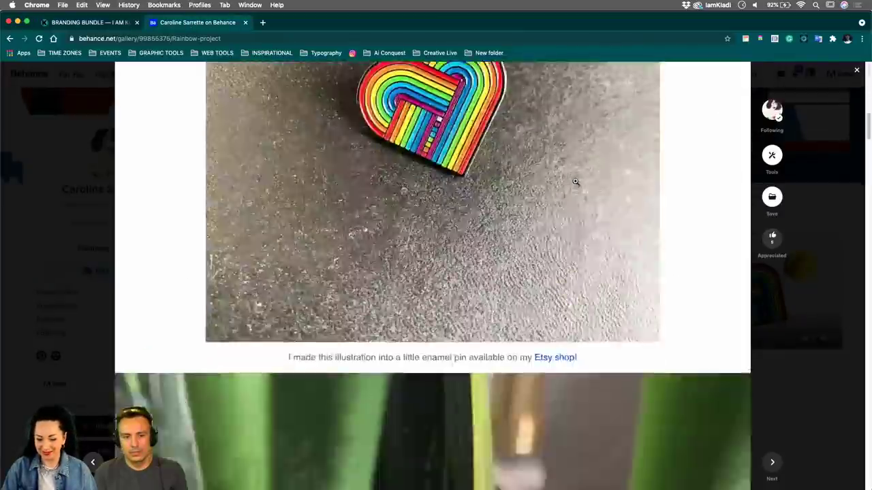
scroll(574, 181, "down", 15)
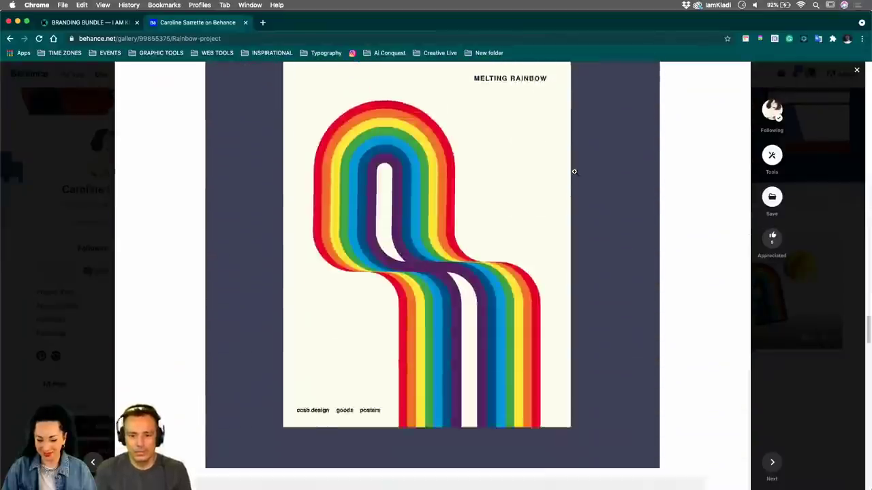
scroll(574, 172, "down", 10)
scroll(575, 172, "up", 10)
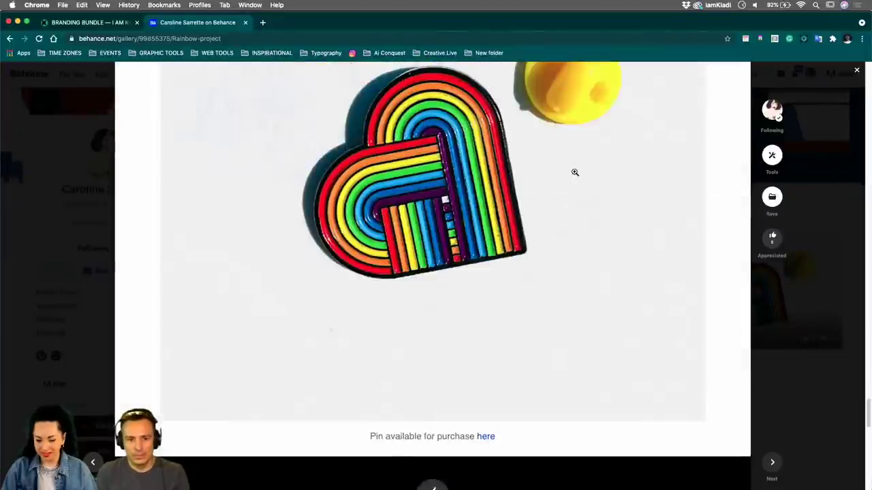
scroll(575, 173, "down", 3)
scroll(575, 173, "down", 5)
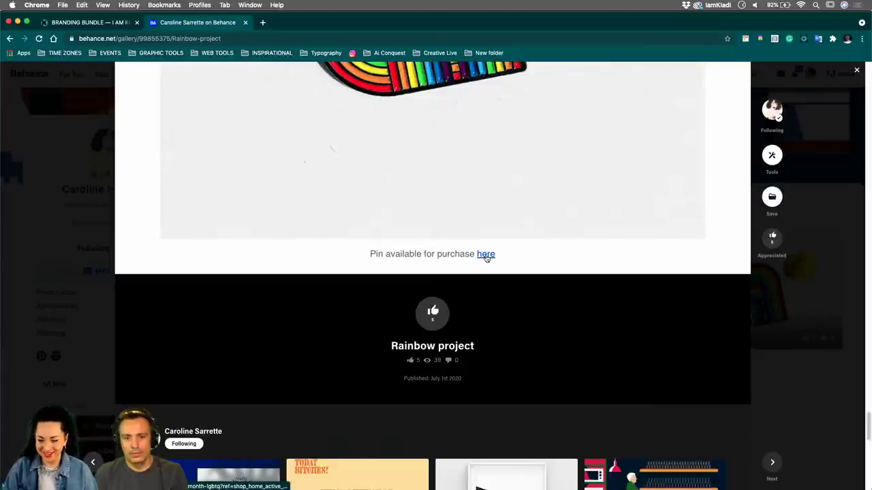
scroll(486, 256, "up", 10)
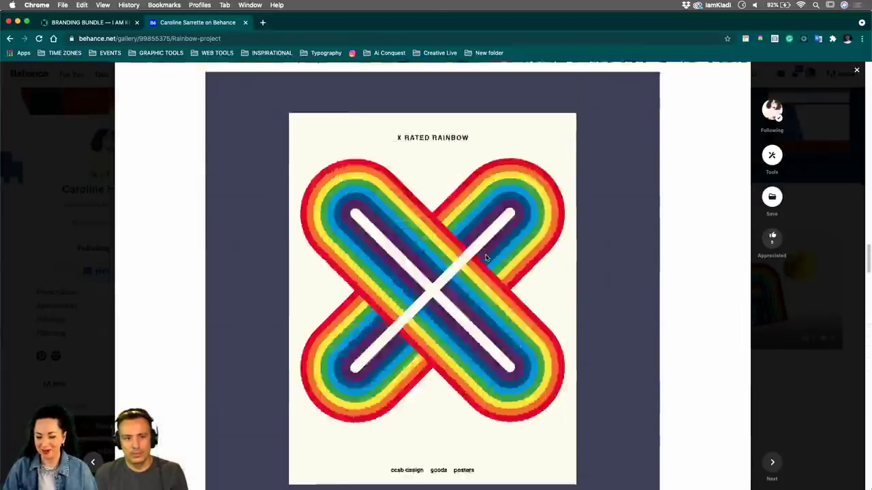
scroll(486, 256, "up", 10)
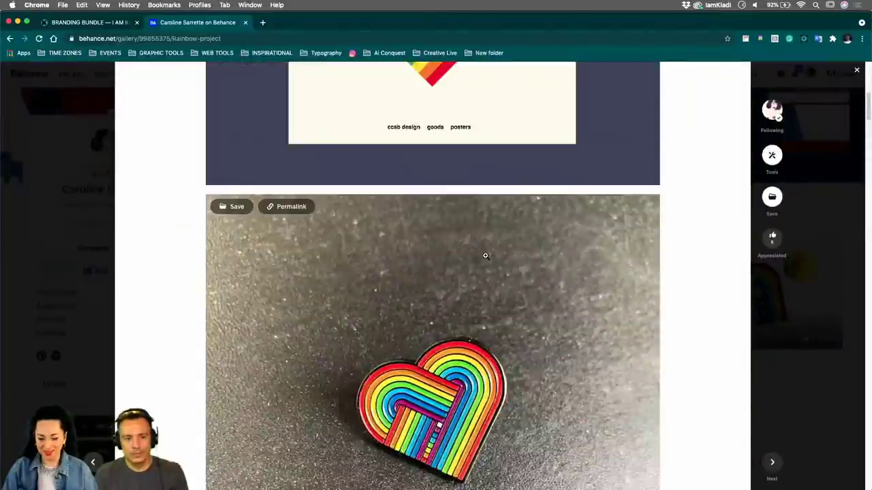
scroll(486, 257, "down", 3)
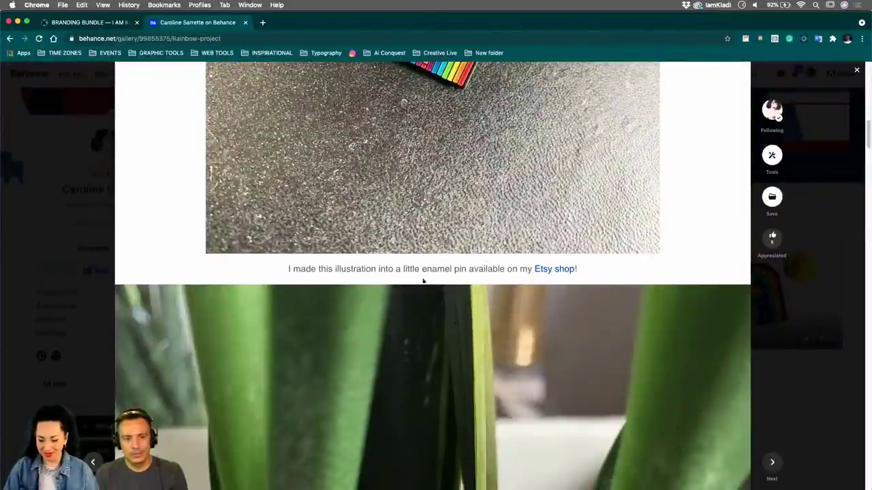
scroll(567, 272, "up", 15)
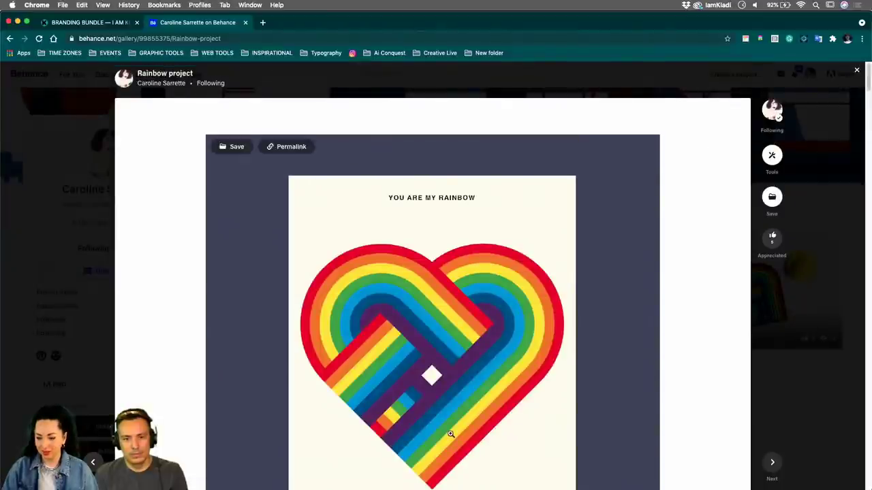
scroll(452, 431, "down", 2)
left_click(498, 161)
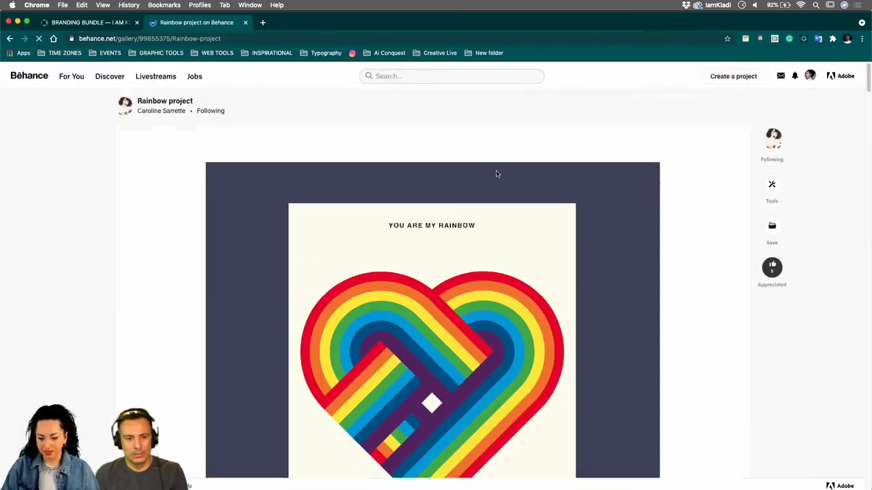
Step: Scroll to the designer's other projects and open LoulouDiver Underwater Photography
scroll(496, 173, "down", 20)
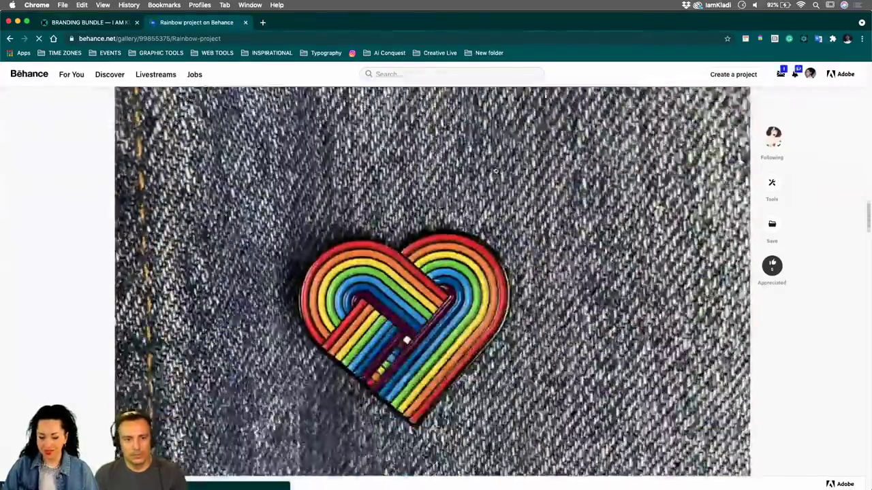
scroll(498, 157, "down", 15)
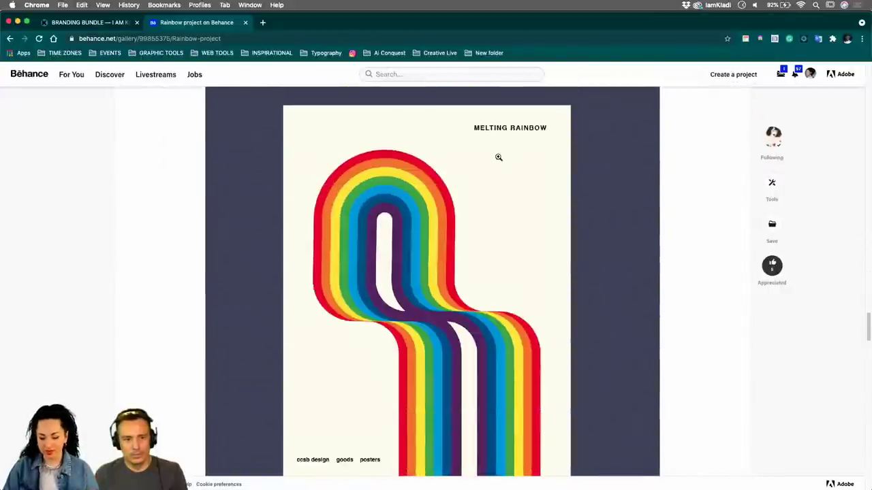
scroll(507, 148, "down", 10)
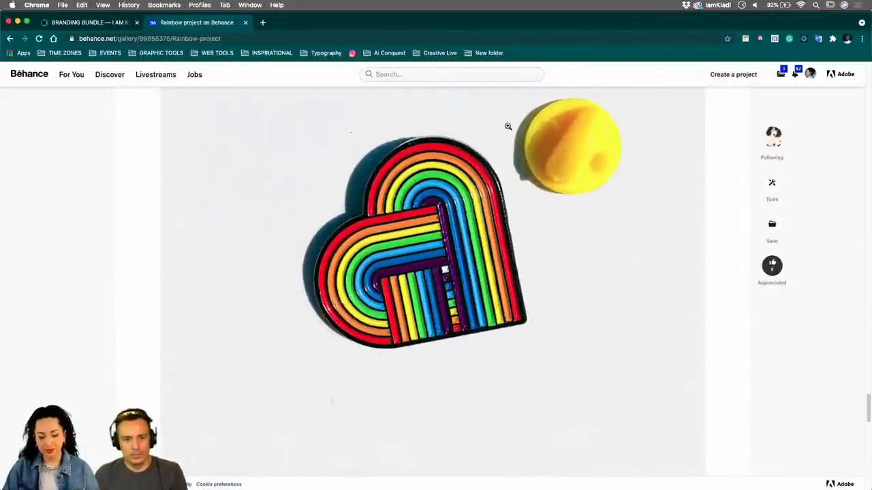
scroll(507, 126, "down", 1)
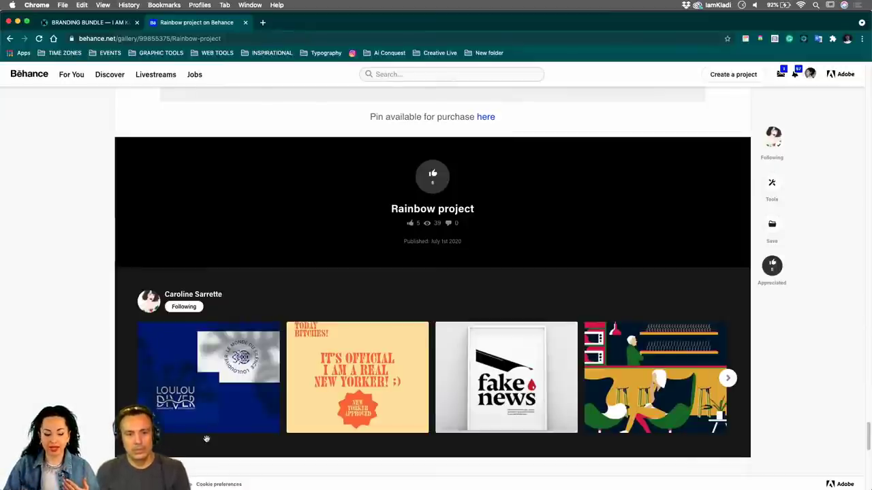
left_click(240, 368)
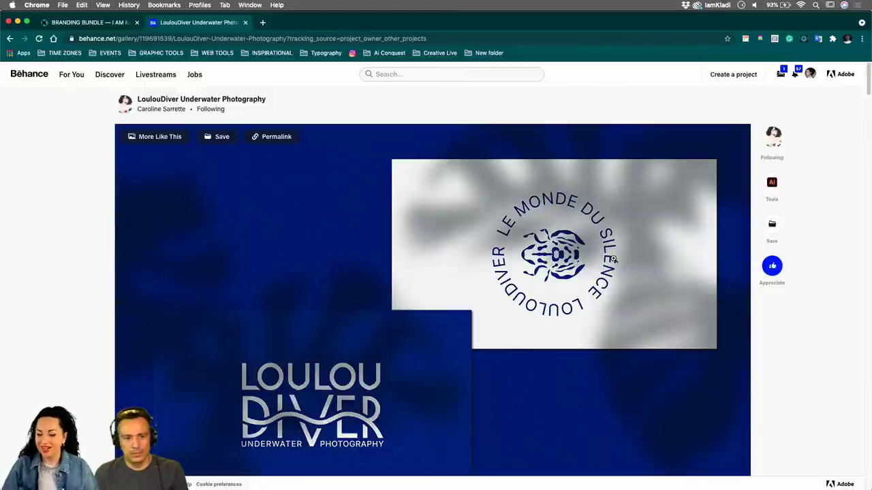
Step: Appreciate the LoulouDiver project and scroll down to its blue stationery and business-card mockups
left_click(771, 266)
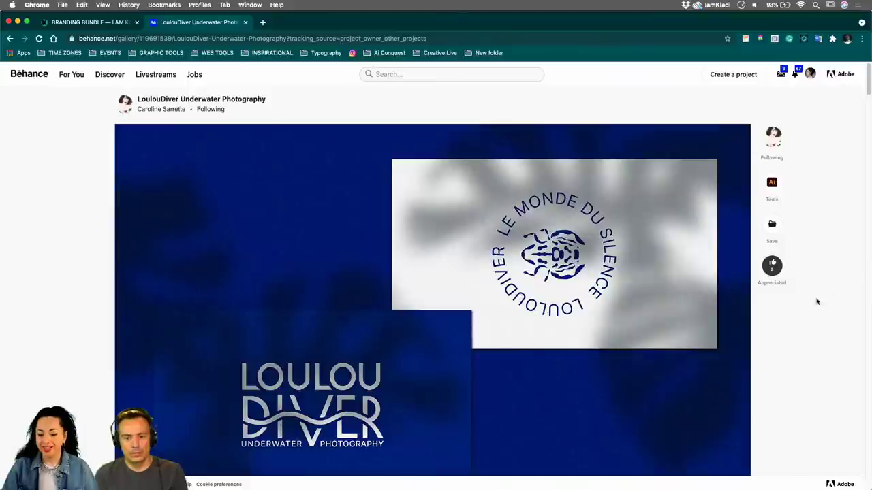
scroll(759, 329, "down", 3)
scroll(759, 330, "down", 5)
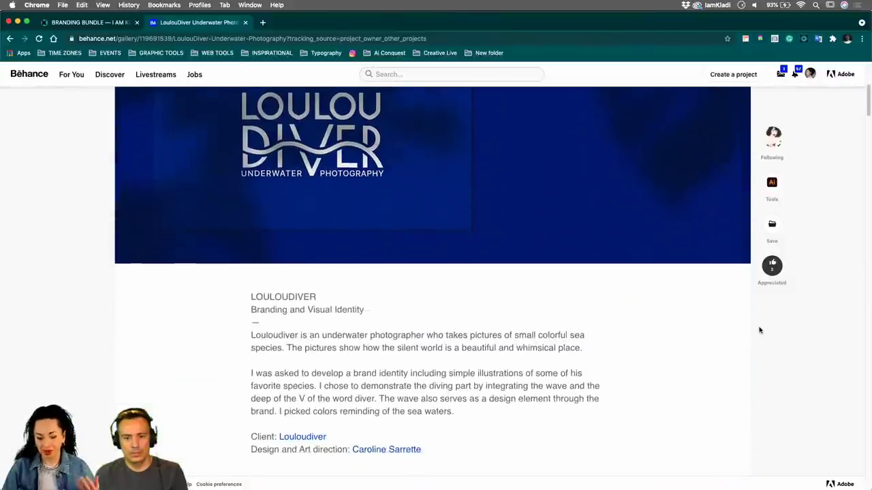
scroll(759, 330, "down", 2)
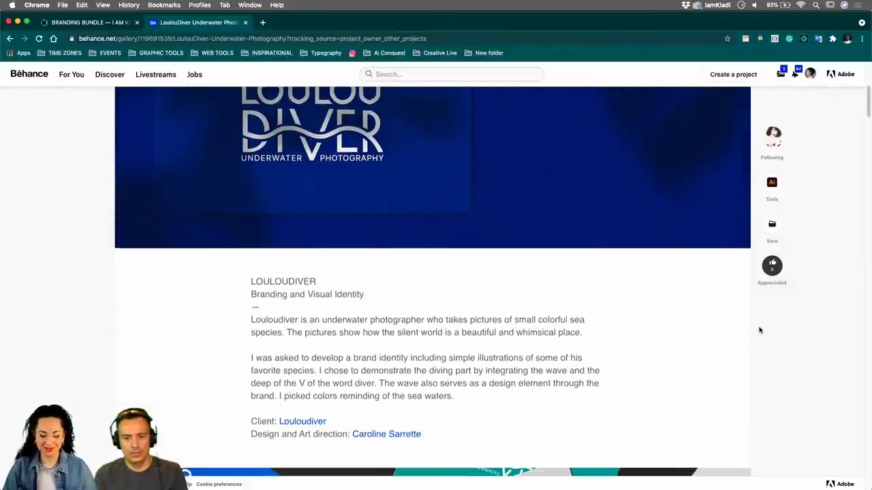
scroll(760, 330, "down", 10)
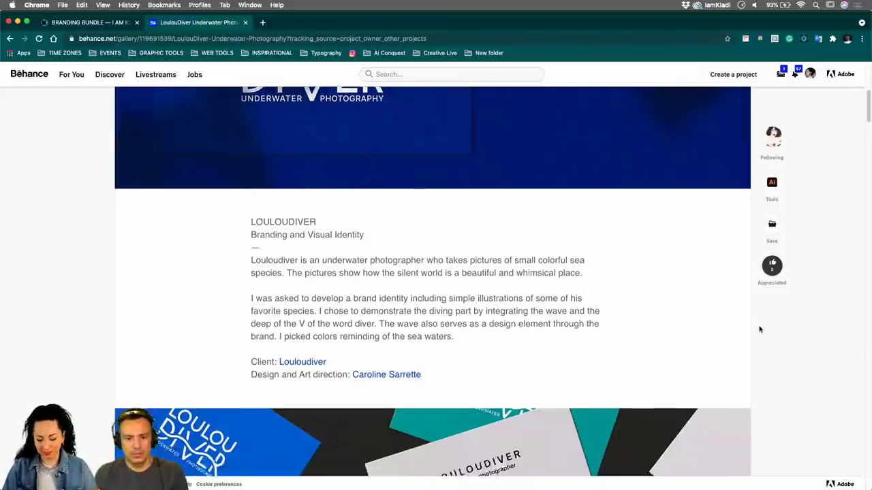
scroll(759, 331, "down", 6)
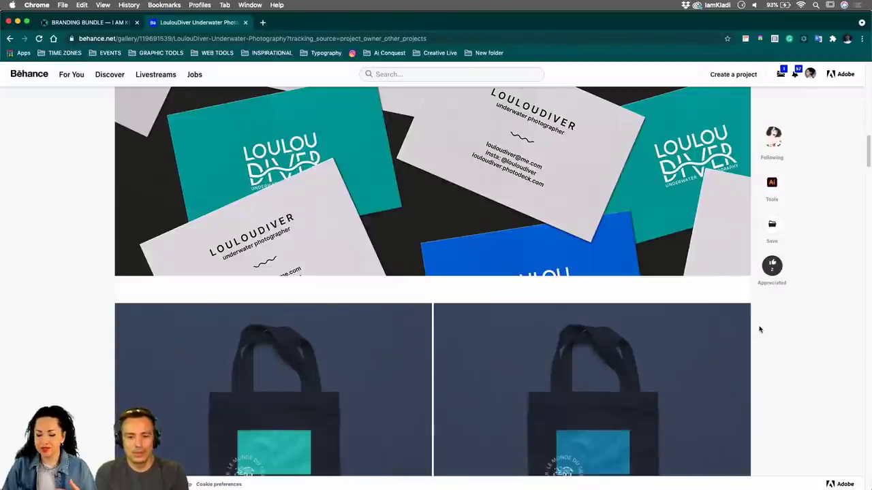
scroll(759, 329, "up", 20)
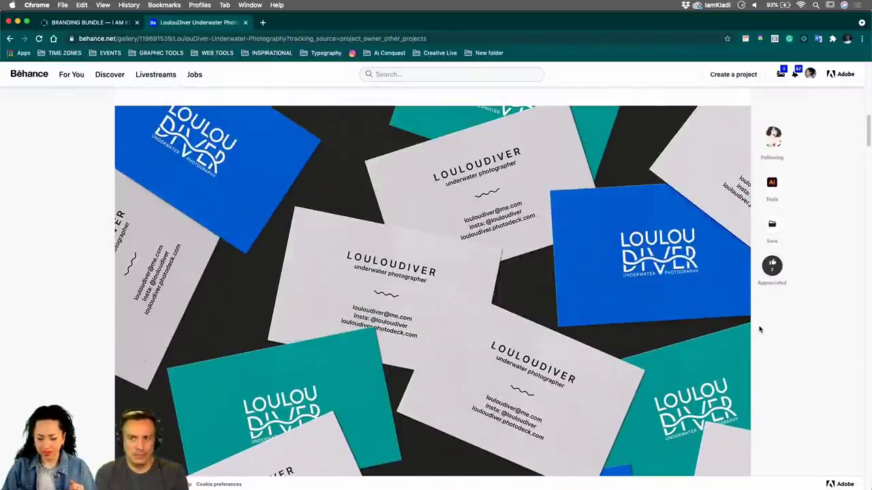
scroll(759, 329, "down", 15)
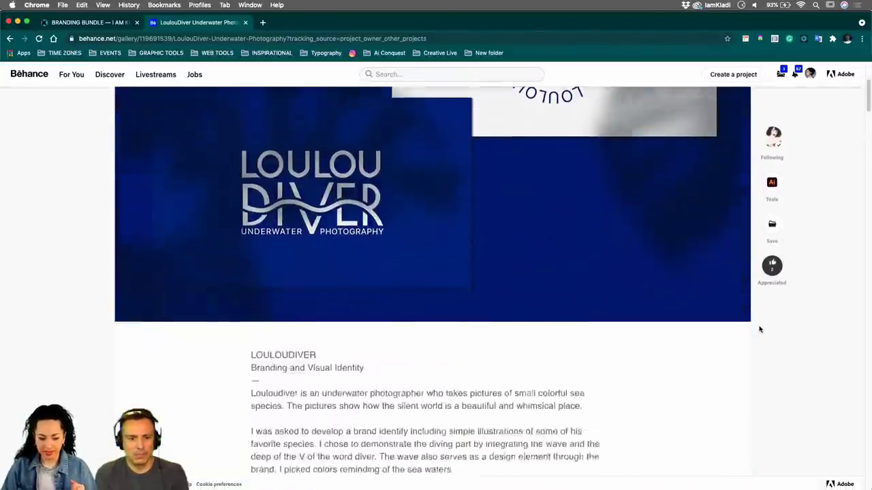
scroll(759, 329, "down", 4)
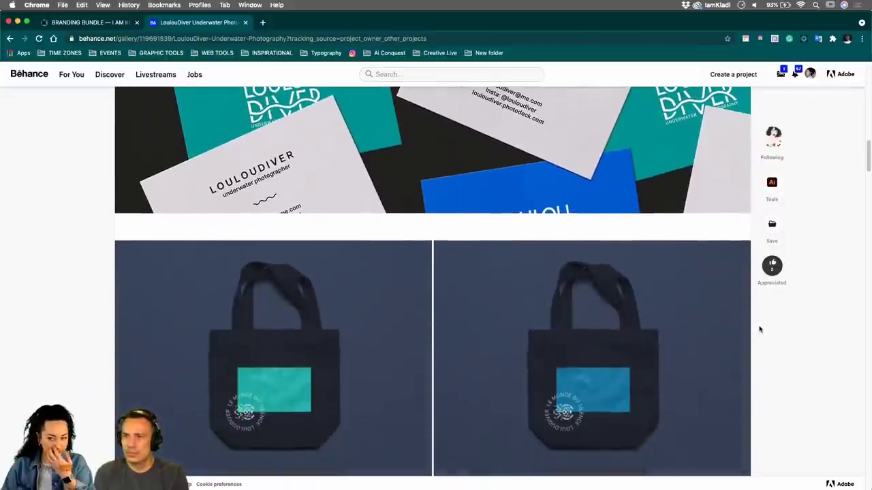
scroll(760, 329, "down", 5)
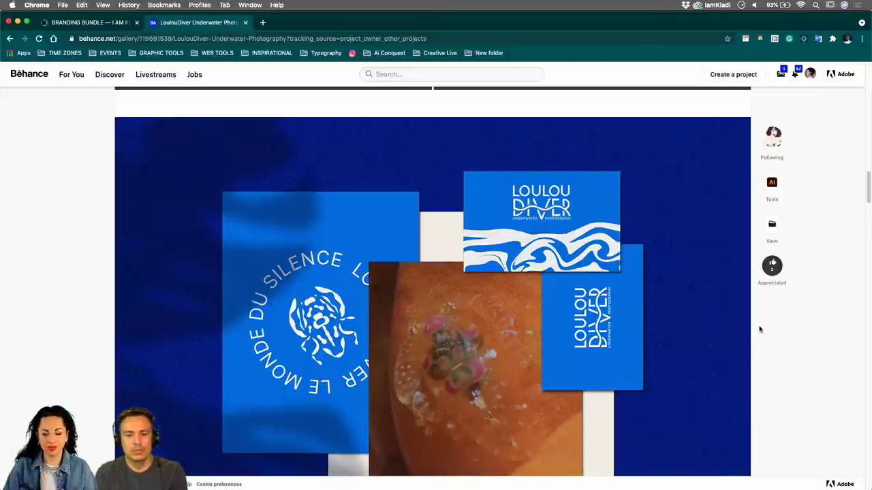
mouse_move(725, 356)
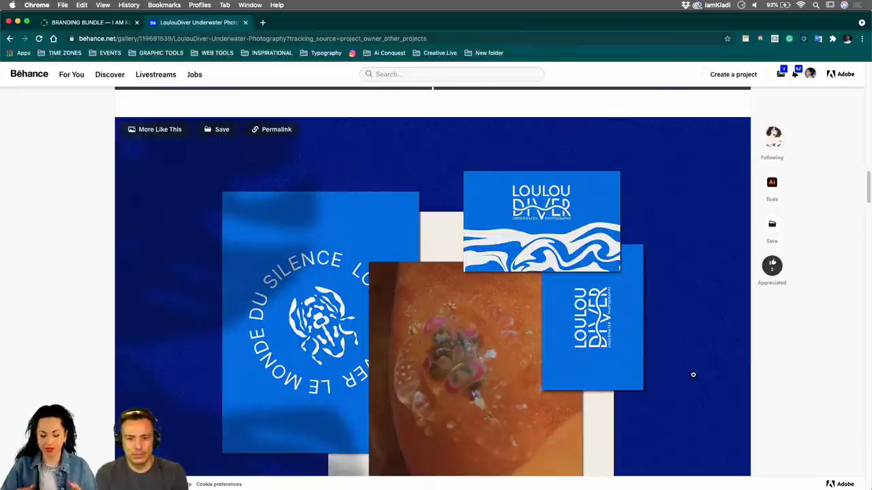
scroll(692, 374, "down", 5)
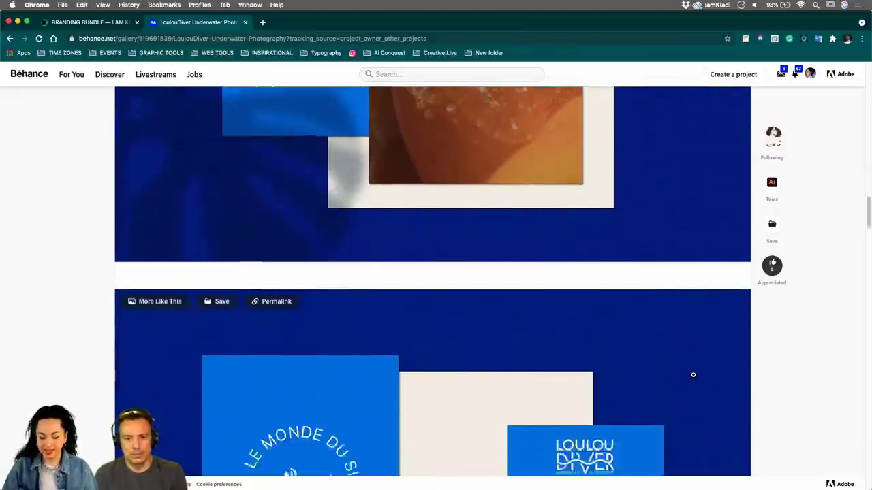
scroll(692, 375, "down", 5)
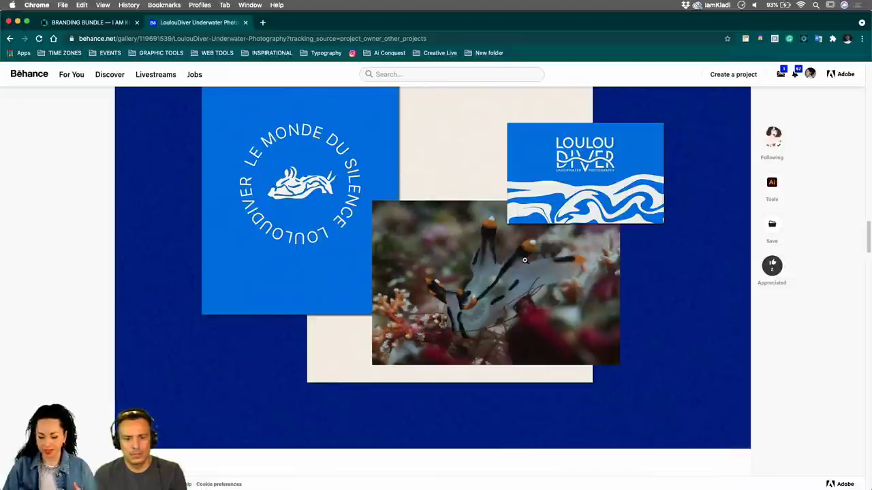
scroll(524, 260, "up", 1)
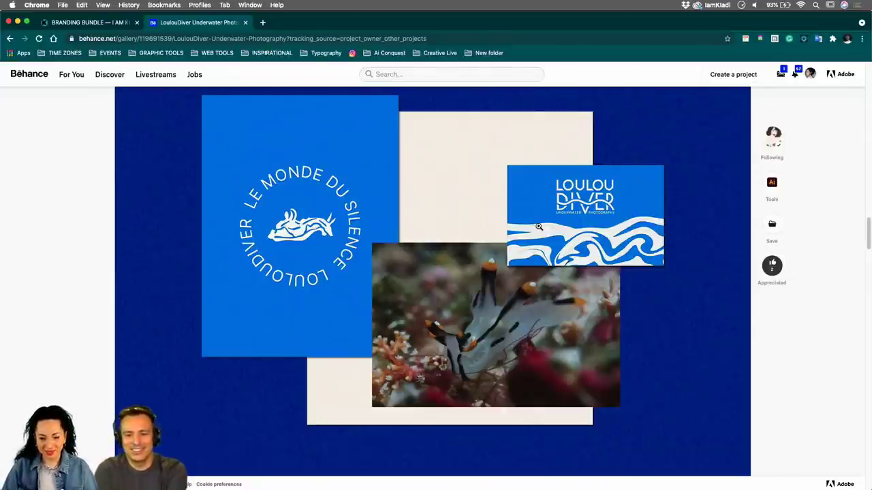
scroll(531, 226, "down", 2)
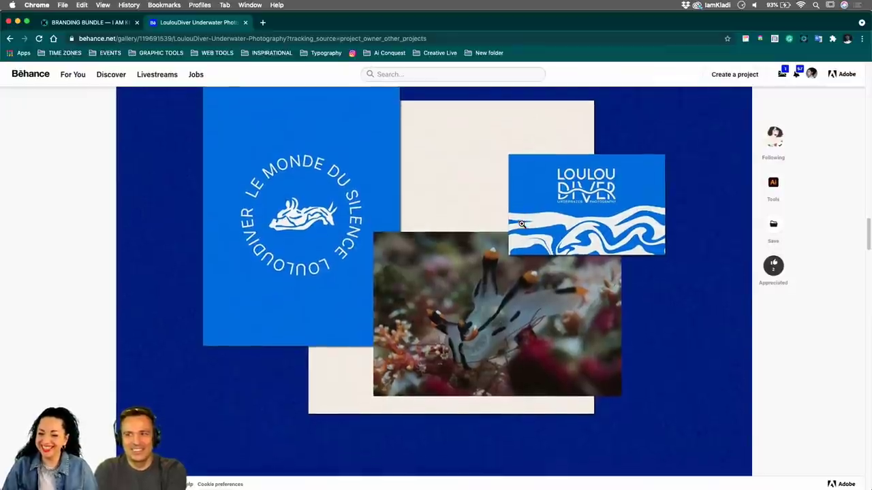
scroll(521, 224, "up", 1)
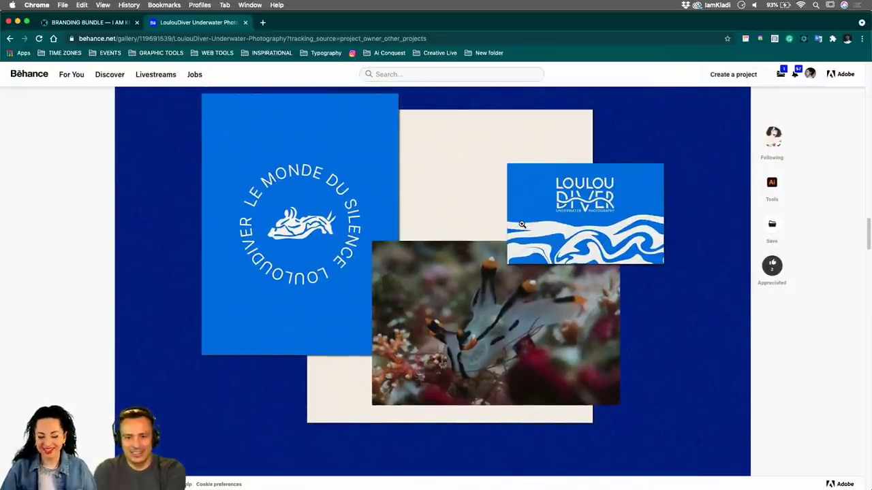
scroll(572, 245, "up", 4)
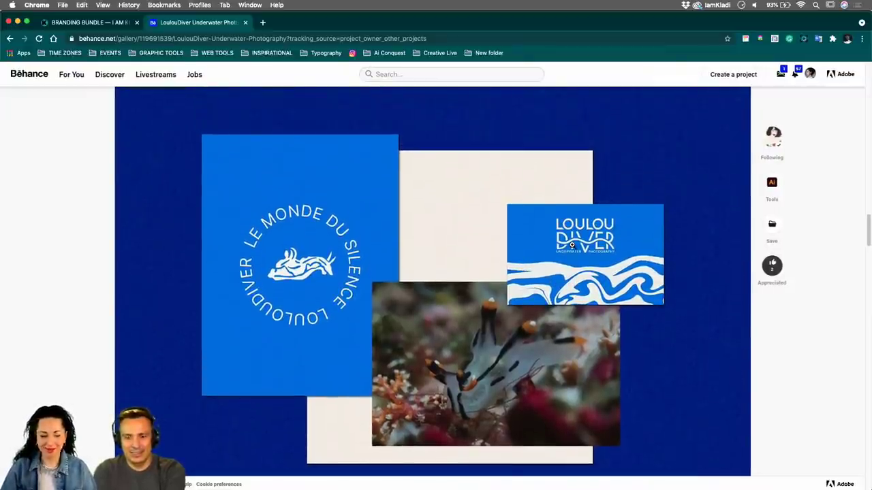
scroll(572, 245, "down", 4)
scroll(572, 246, "down", 1)
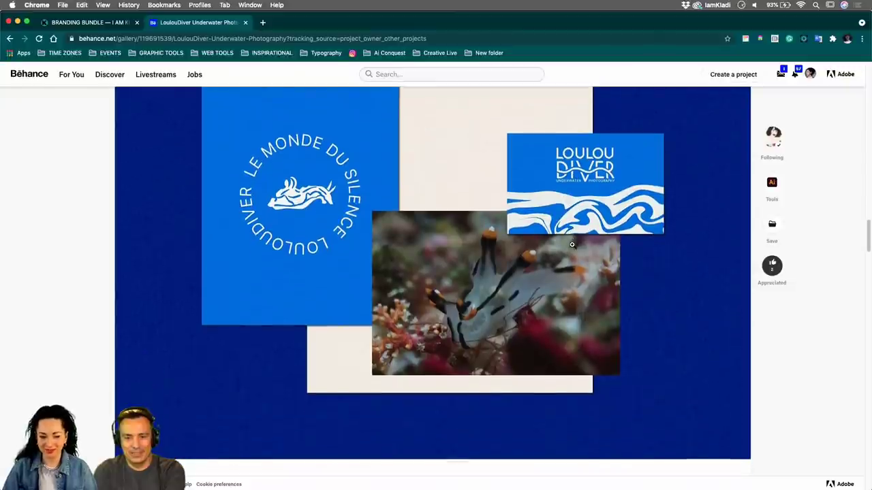
scroll(572, 245, "down", 2)
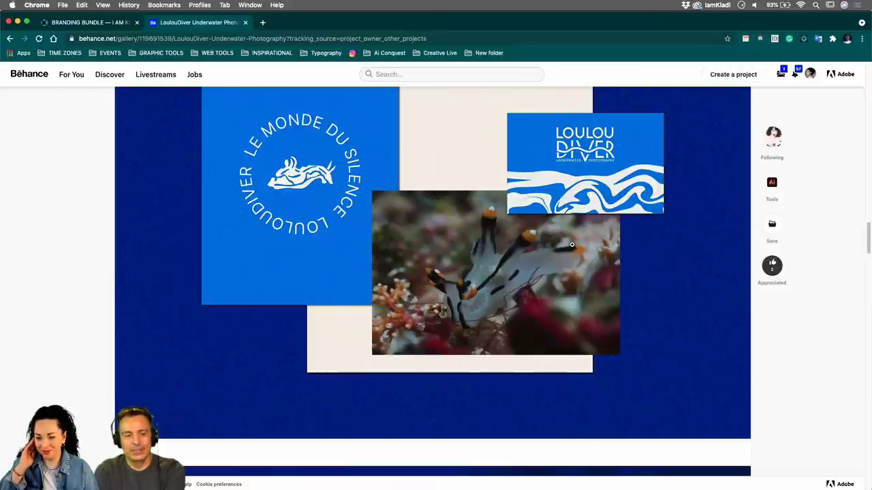
scroll(699, 288, "up", 4)
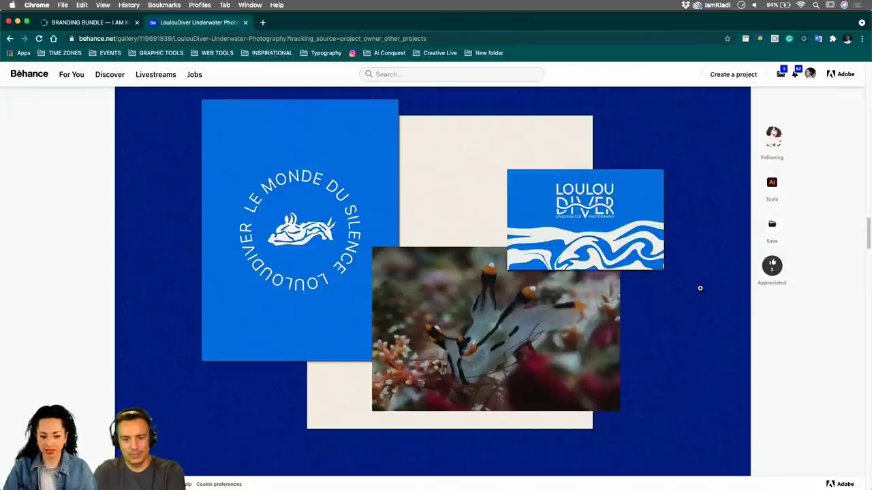
scroll(699, 289, "down", 10)
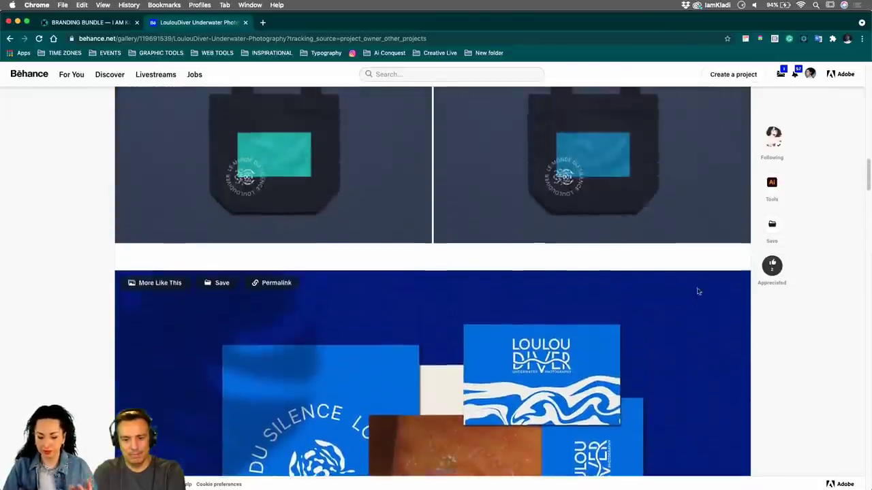
scroll(698, 291, "up", 6)
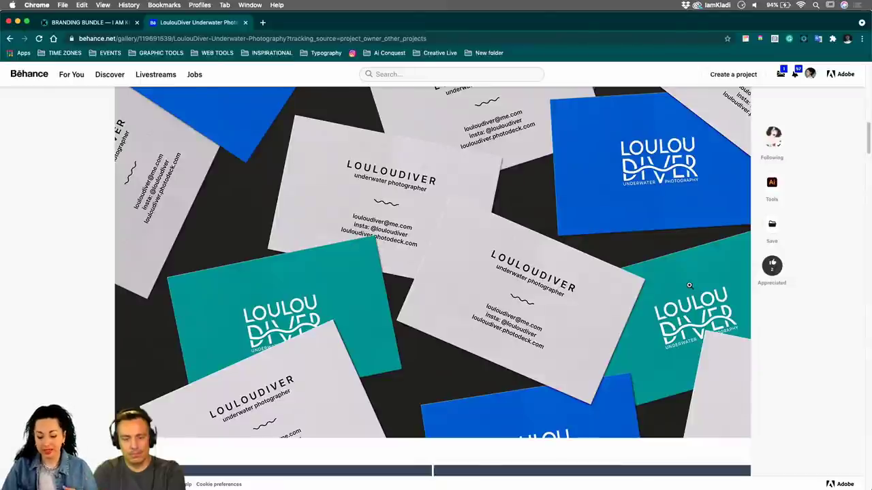
scroll(688, 286, "up", 15)
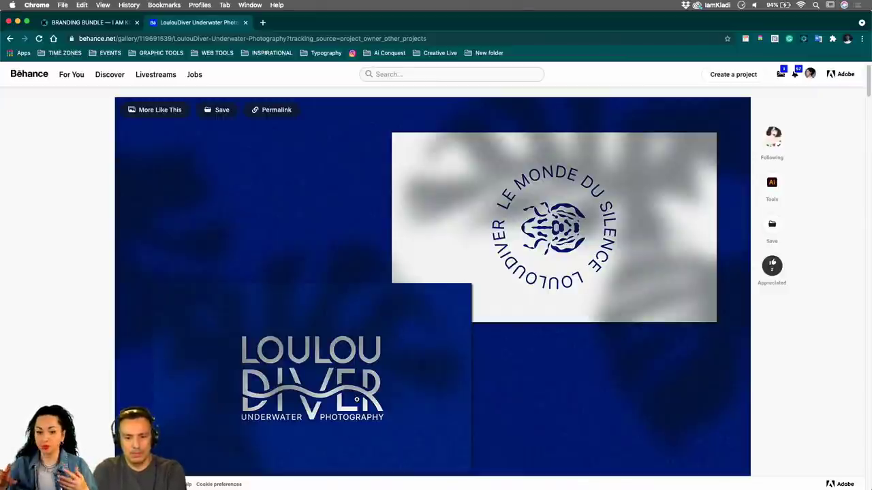
scroll(356, 400, "down", 10)
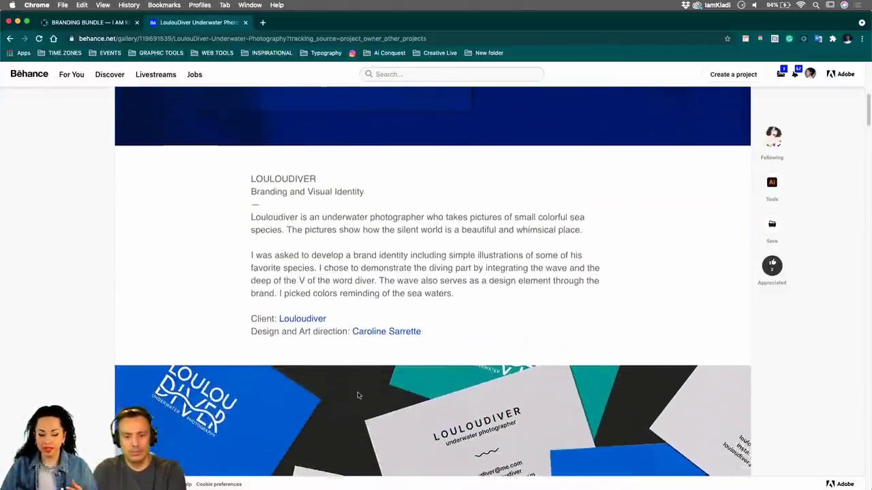
scroll(358, 393, "down", 5)
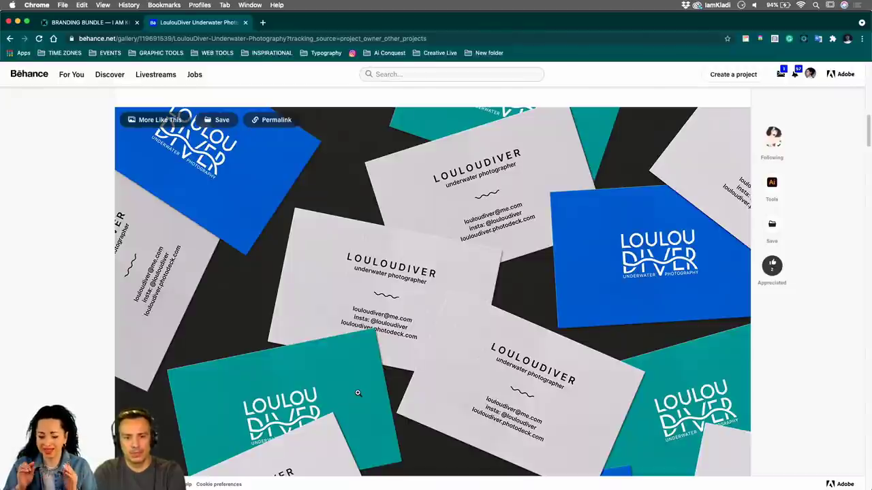
left_click(425, 324)
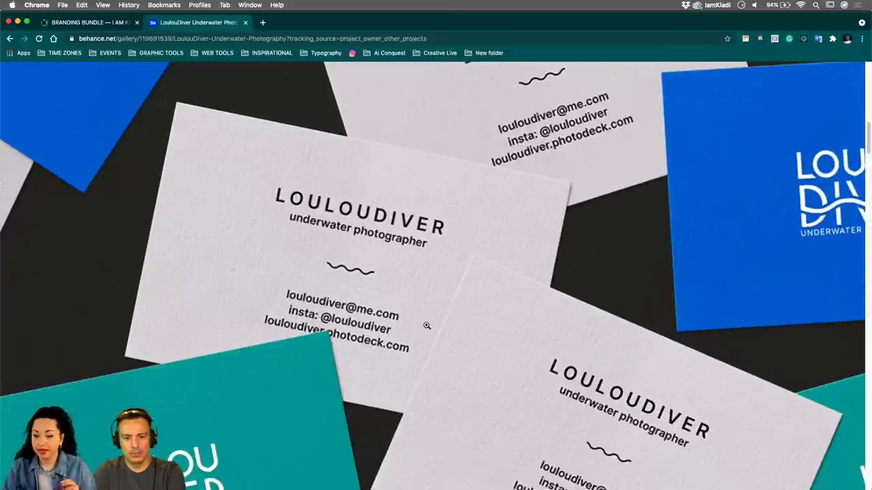
left_click(429, 323)
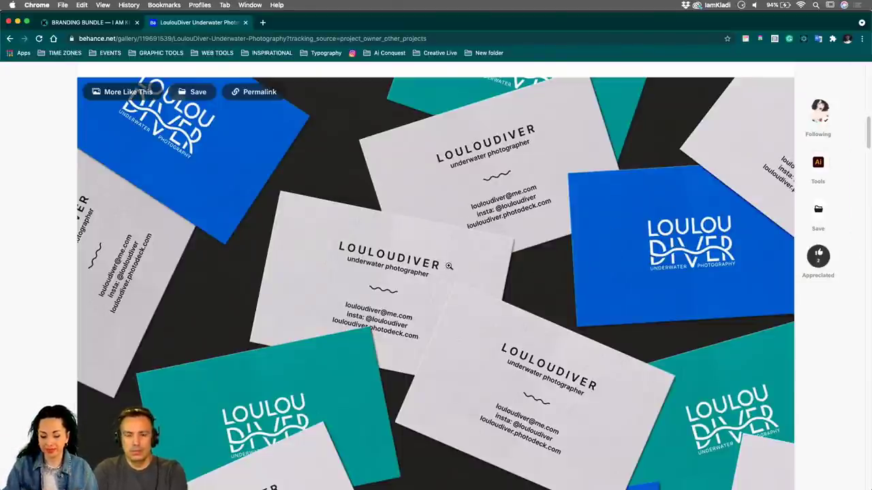
left_click(449, 267)
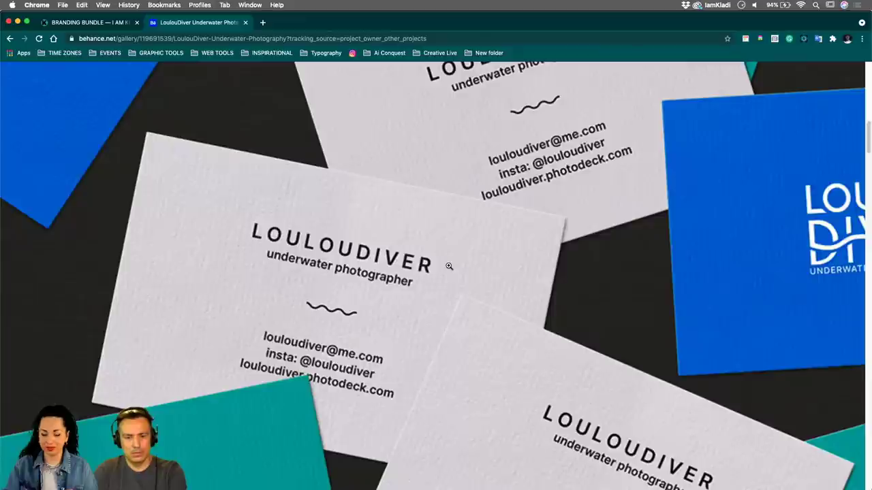
left_click(449, 266)
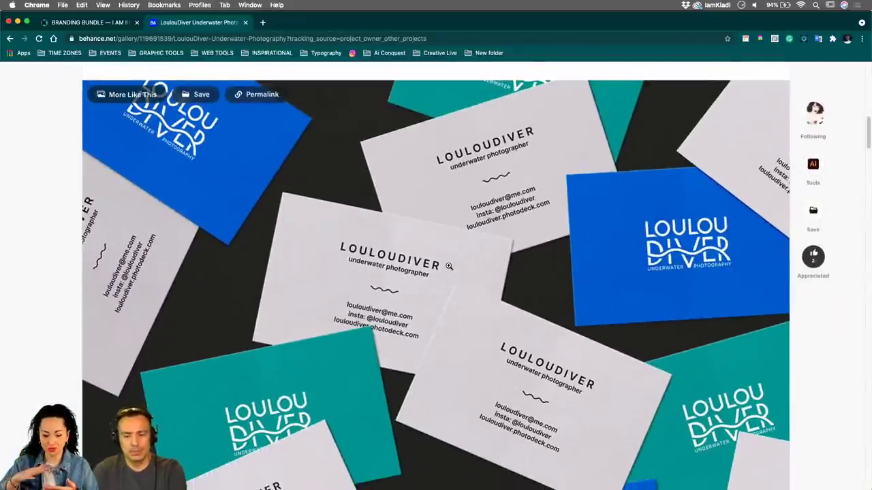
scroll(440, 286, "down", 3)
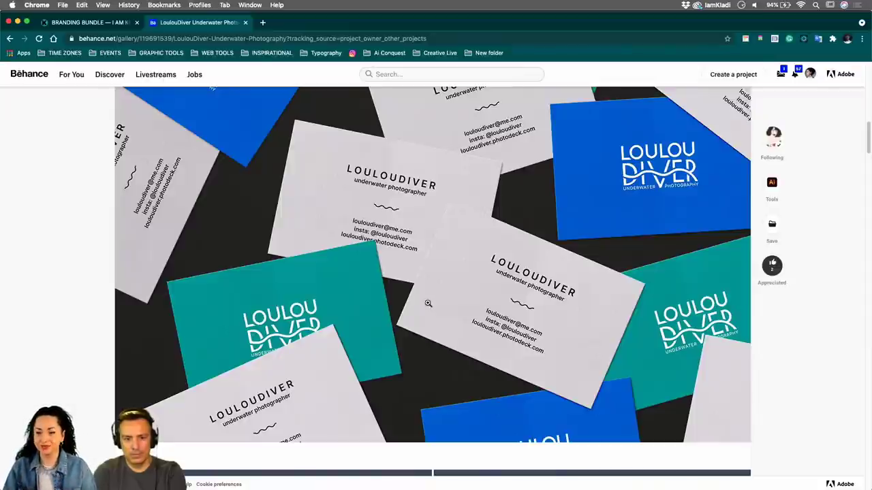
Step: Scroll to the dark tote-bag mockups carrying the 'Le Monde du Silence' badge
scroll(429, 302, "down", 8)
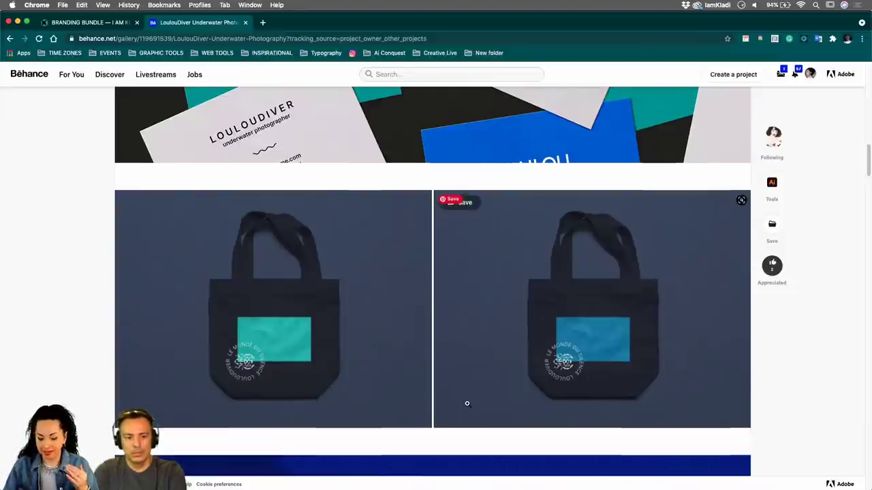
scroll(466, 403, "up", 5)
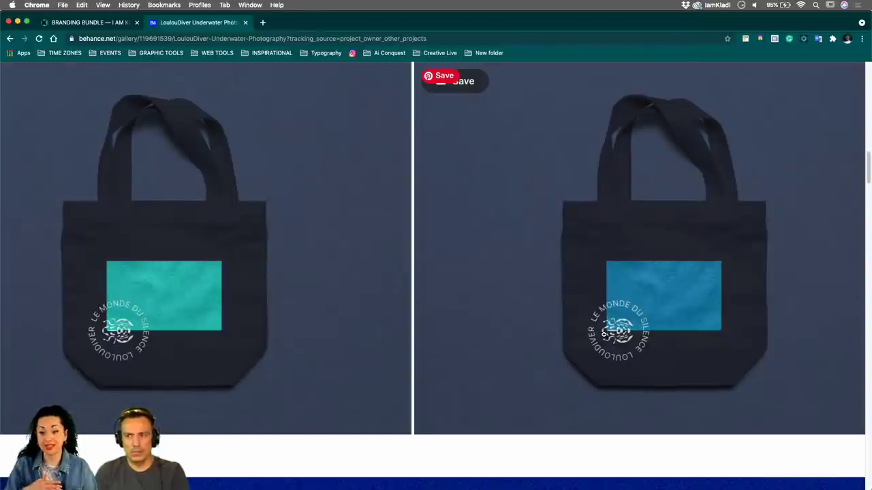
Step: Scroll past the blue poster and nudibranch collage to the large white Loulou Diver wordmark
scroll(739, 352, "down", 10)
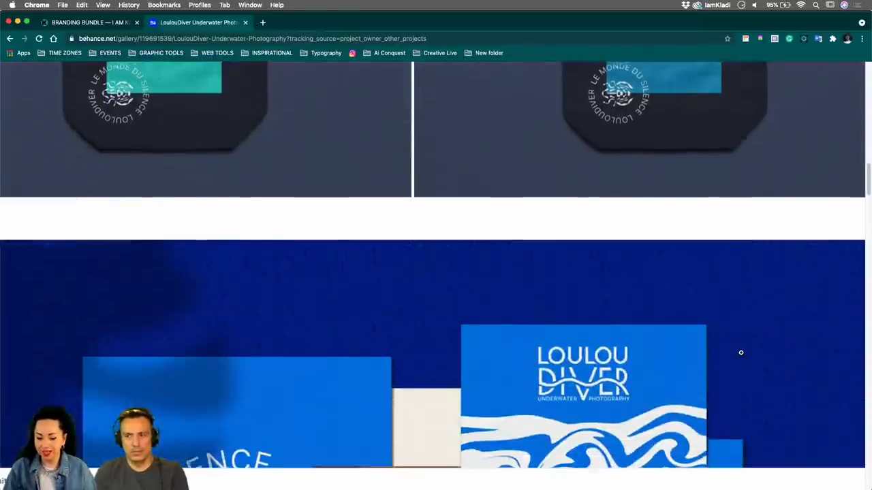
scroll(741, 352, "down", 10)
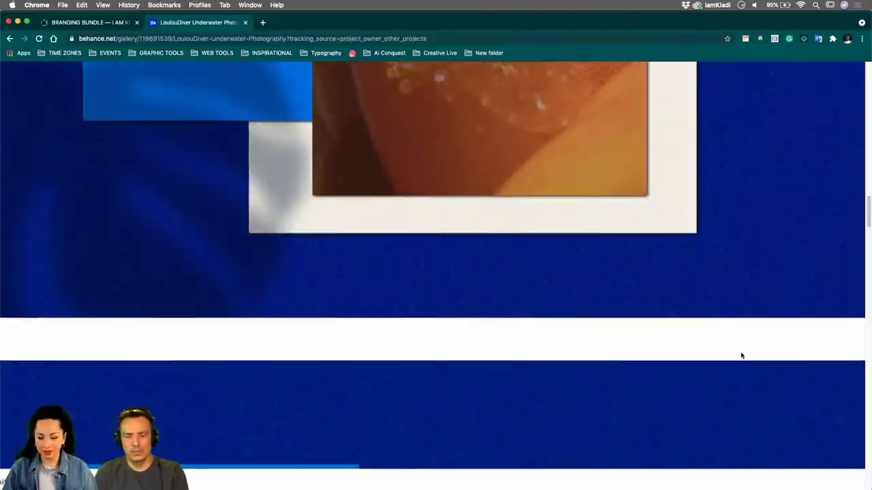
scroll(741, 356, "down", 3)
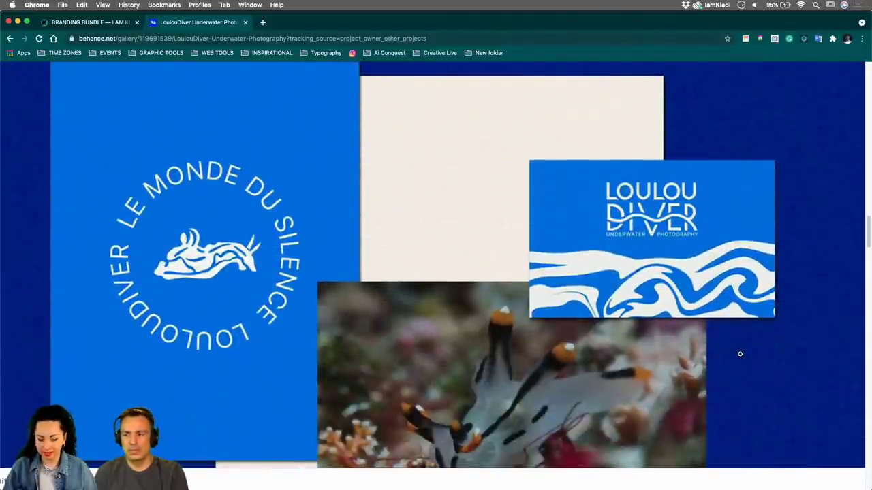
scroll(740, 354, "down", 1)
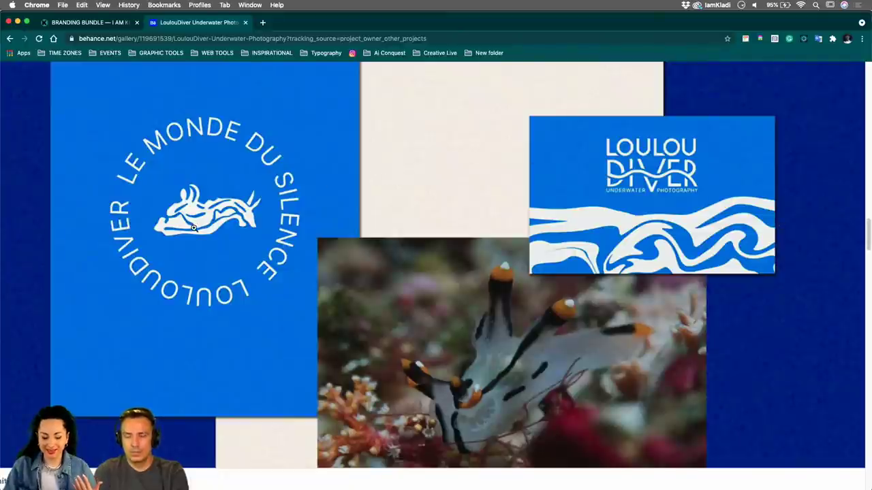
scroll(533, 357, "down", 1)
scroll(533, 357, "down", 3)
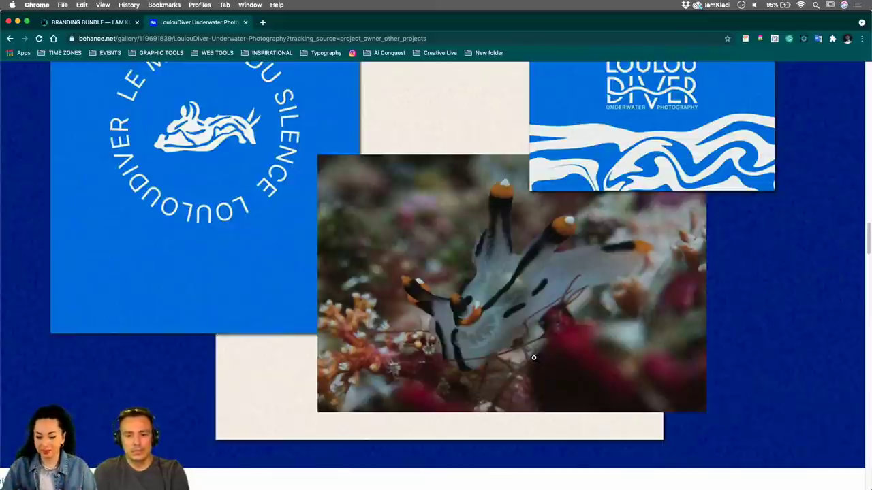
scroll(551, 415, "down", 15)
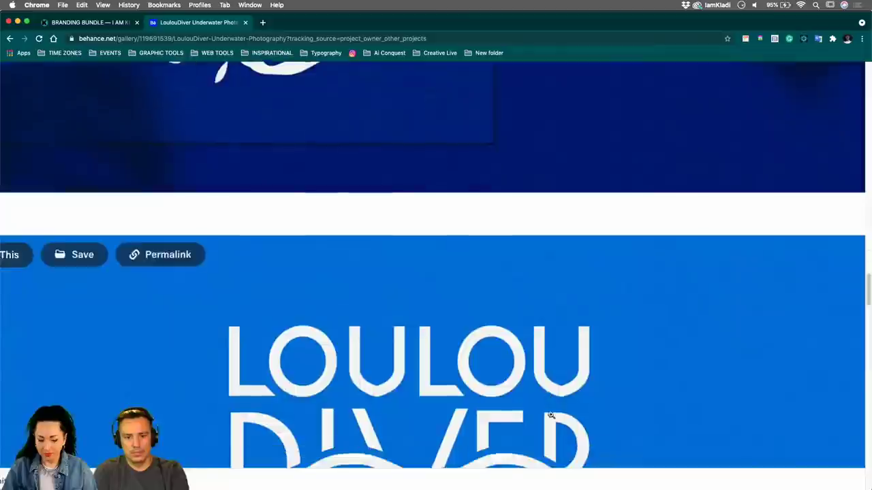
Step: Scroll through the remaining underwater photos to the end of the LoulouDiver project
scroll(551, 415, "down", 5)
scroll(554, 407, "down", 8)
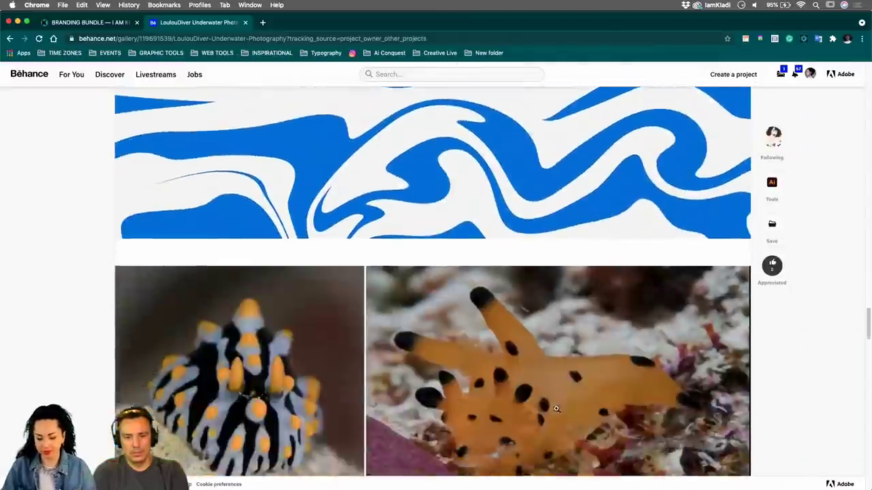
scroll(555, 409, "down", 6)
scroll(557, 409, "down", 5)
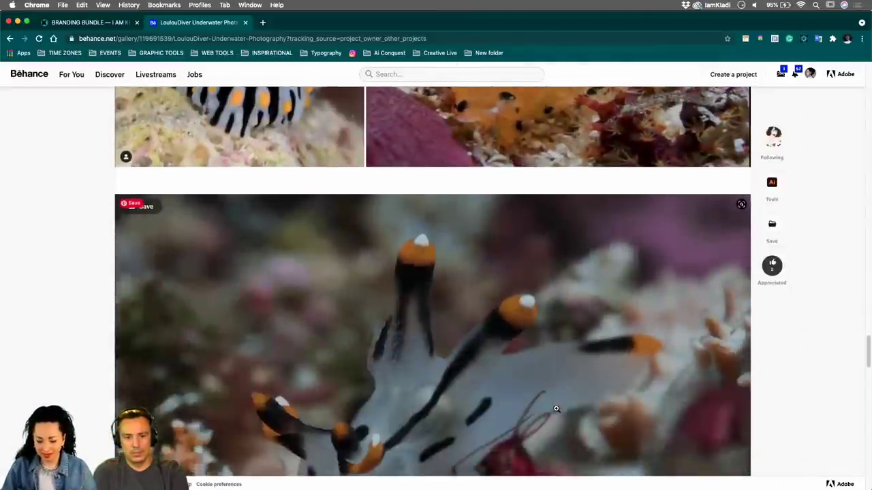
scroll(560, 331, "down", 8)
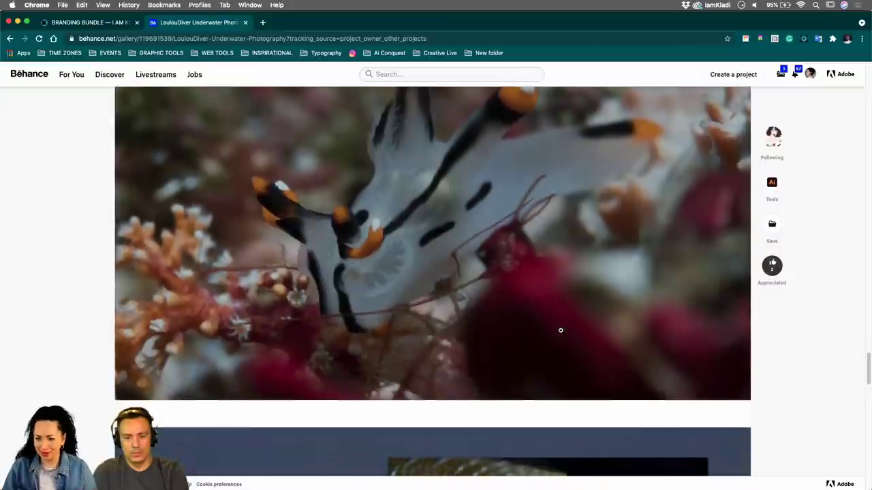
scroll(560, 330, "down", 3)
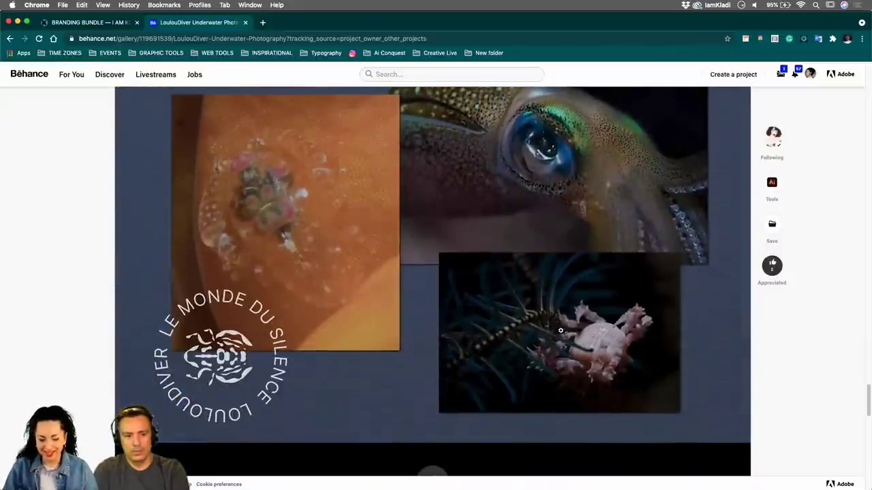
scroll(560, 331, "down", 6)
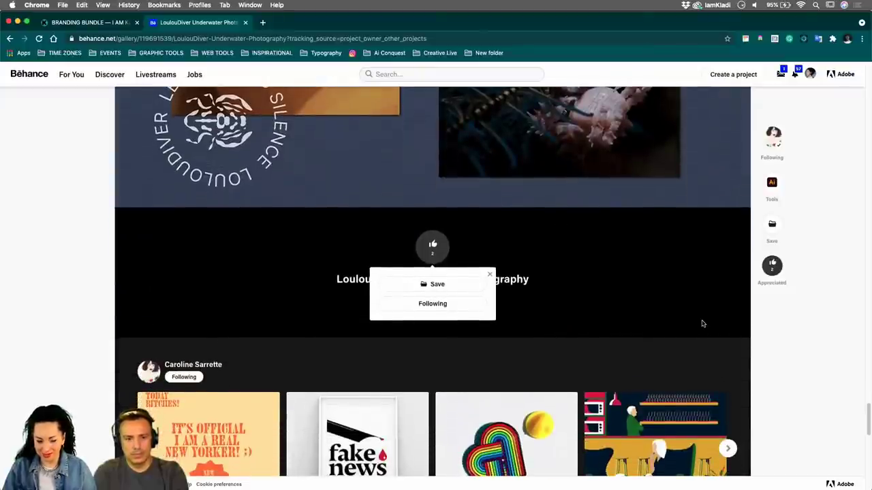
scroll(704, 322, "up", 5)
scroll(704, 323, "up", 1)
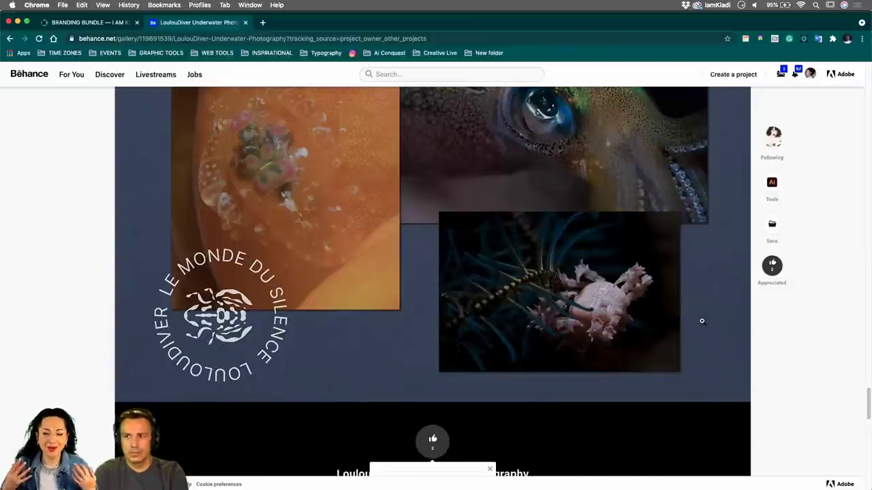
scroll(701, 321, "up", 3)
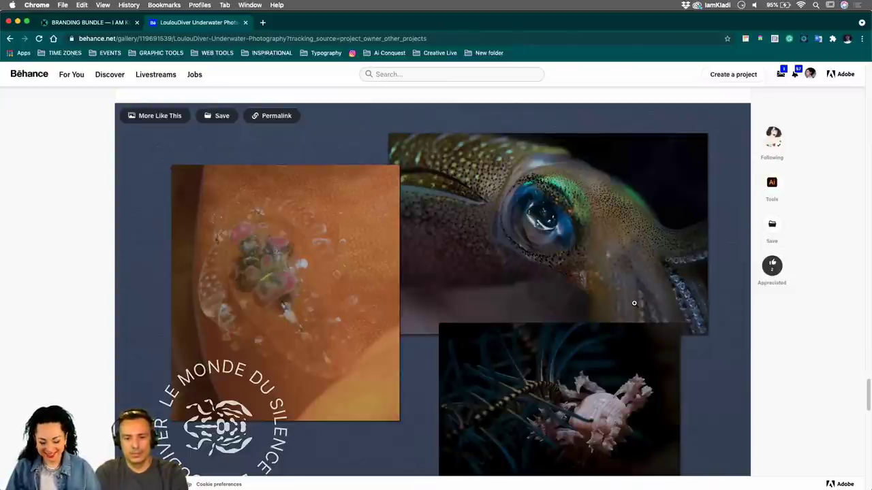
Step: Go back to the iamkladi.com Free Branding Bundle tab
scroll(507, 349, "down", 5)
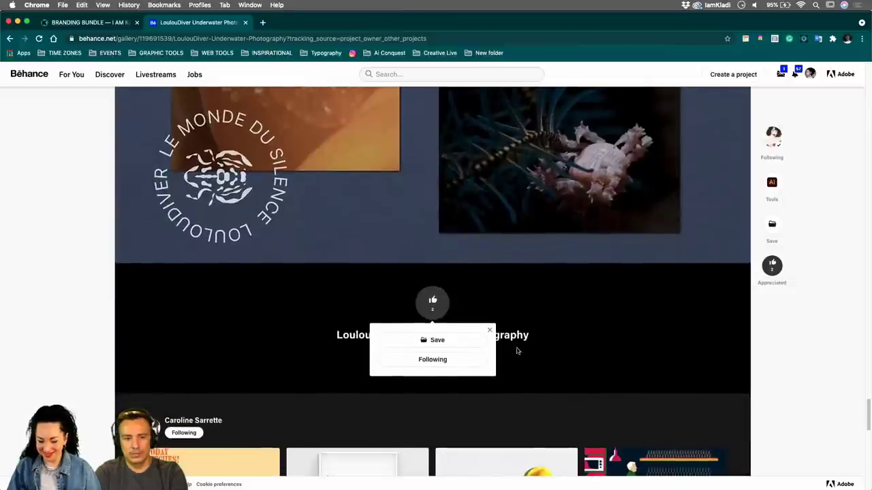
scroll(854, 288, "up", 7)
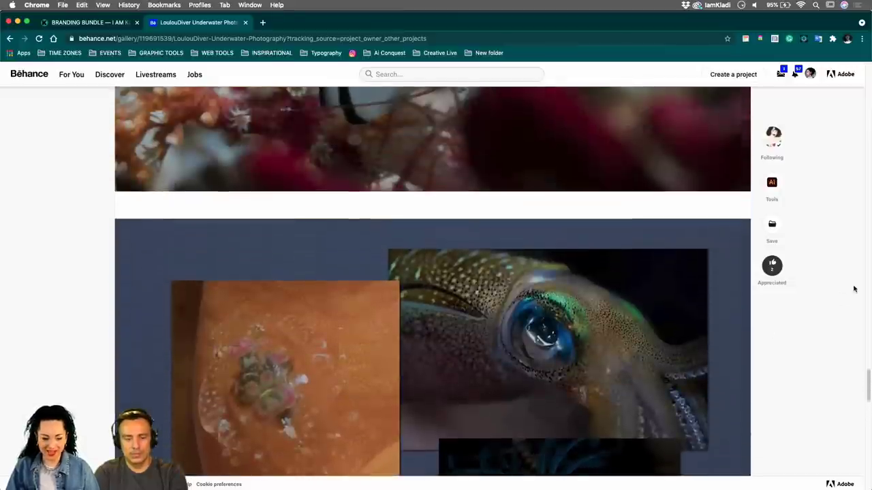
scroll(854, 289, "up", 2)
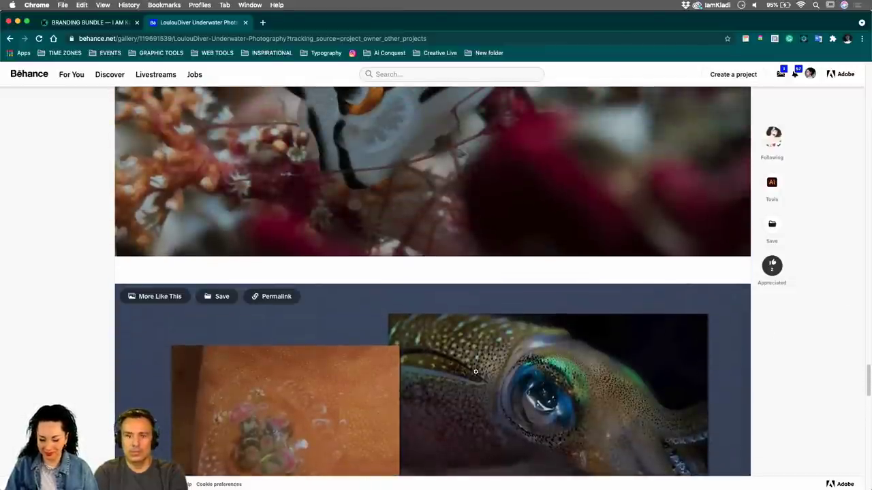
mouse_move(456, 470)
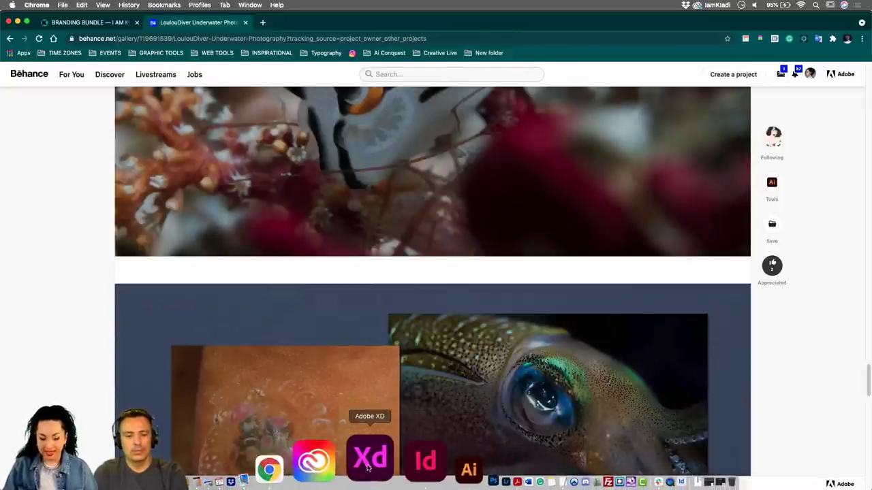
left_click(123, 23)
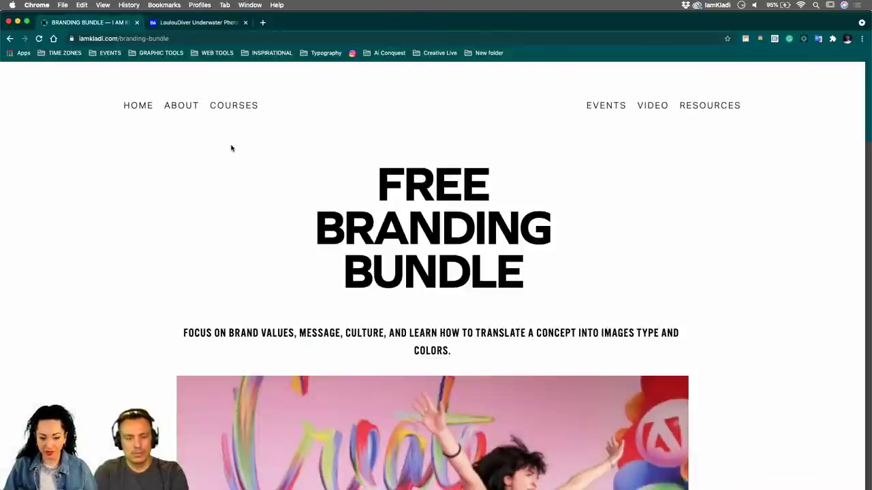
Step: Scroll through the Branding Bundle page's Stage 2 and Stage 3 template sections
mouse_move(685, 108)
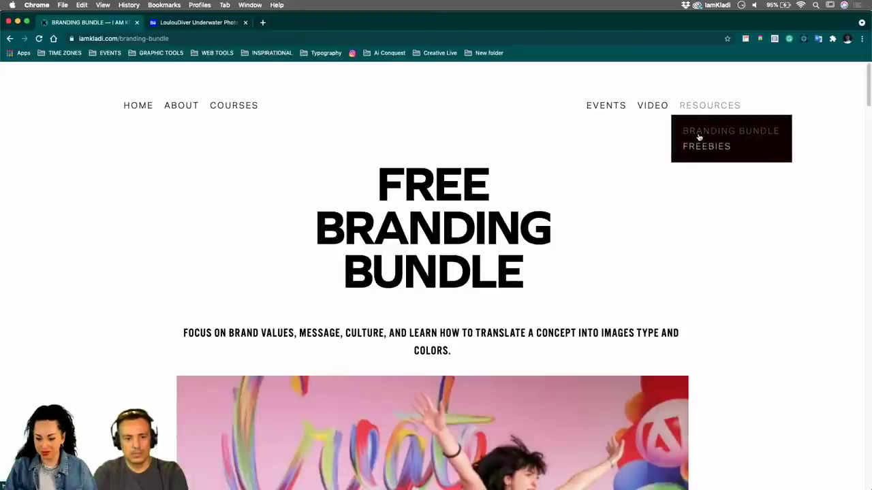
scroll(747, 290, "down", 5)
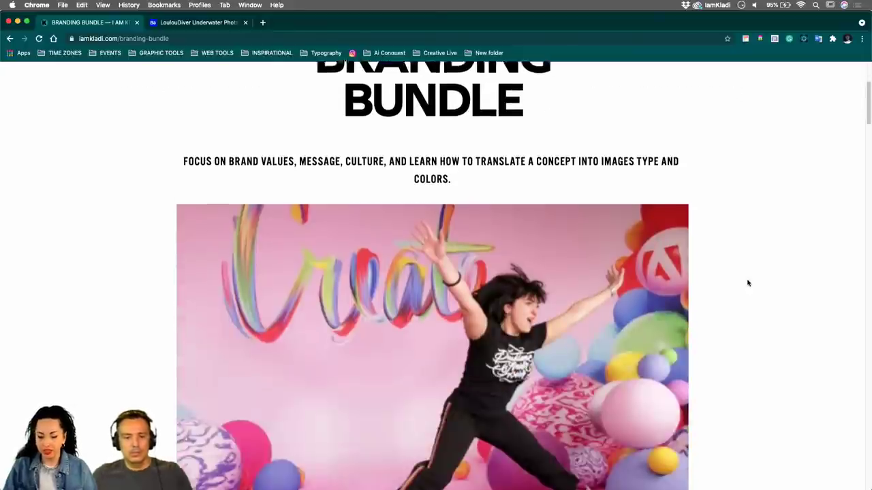
scroll(747, 282, "down", 15)
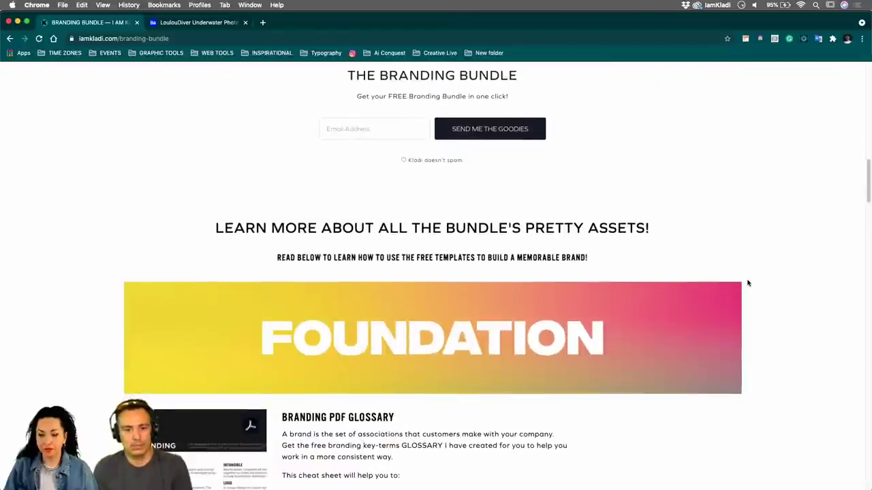
scroll(747, 283, "down", 10)
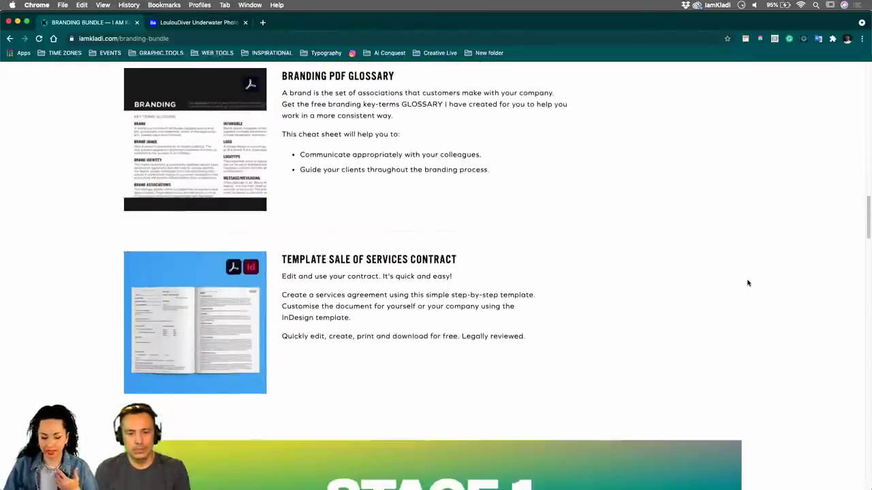
scroll(747, 283, "down", 20)
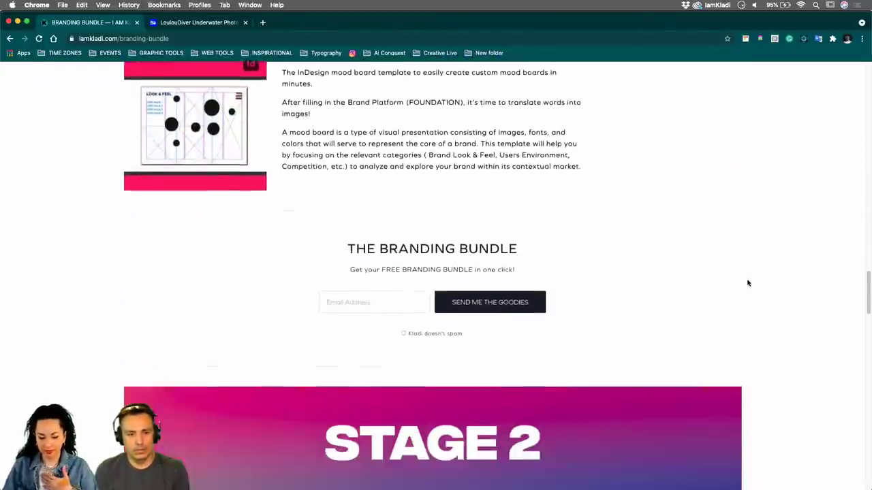
scroll(747, 282, "down", 6)
scroll(747, 282, "down", 1)
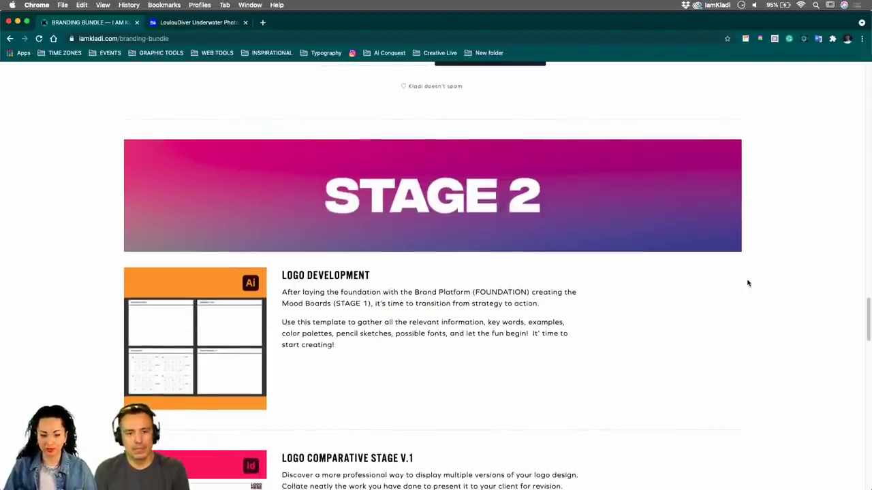
scroll(747, 282, "down", 4)
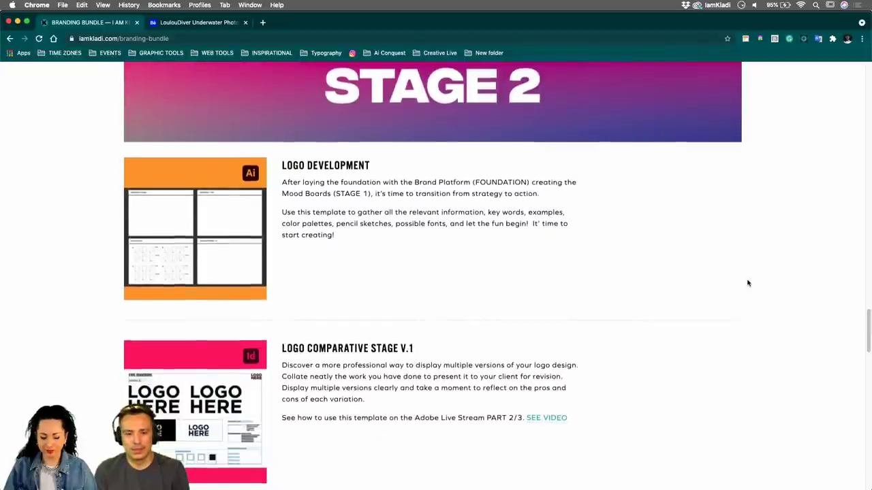
scroll(747, 282, "down", 2)
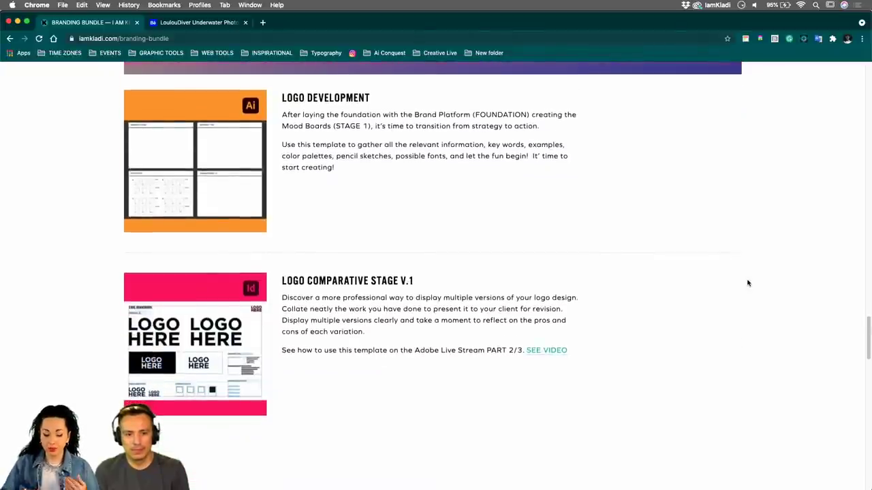
scroll(747, 282, "down", 4)
scroll(747, 282, "down", 8)
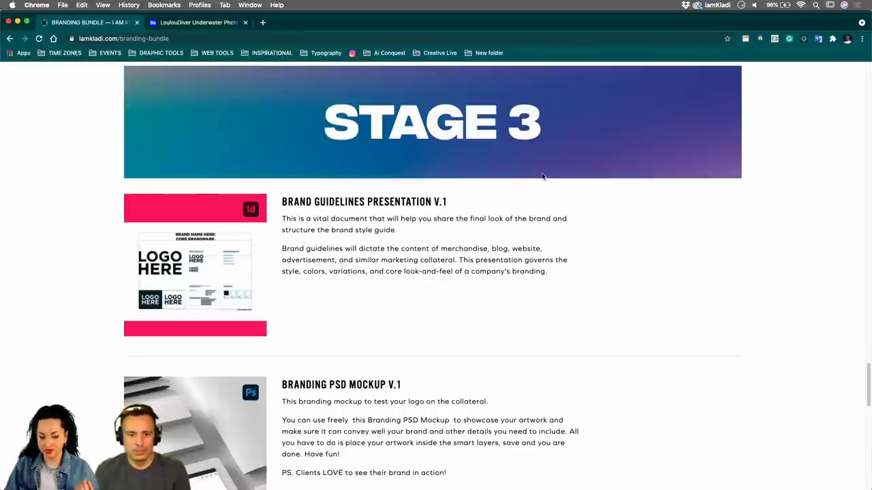
scroll(354, 270, "down", 3)
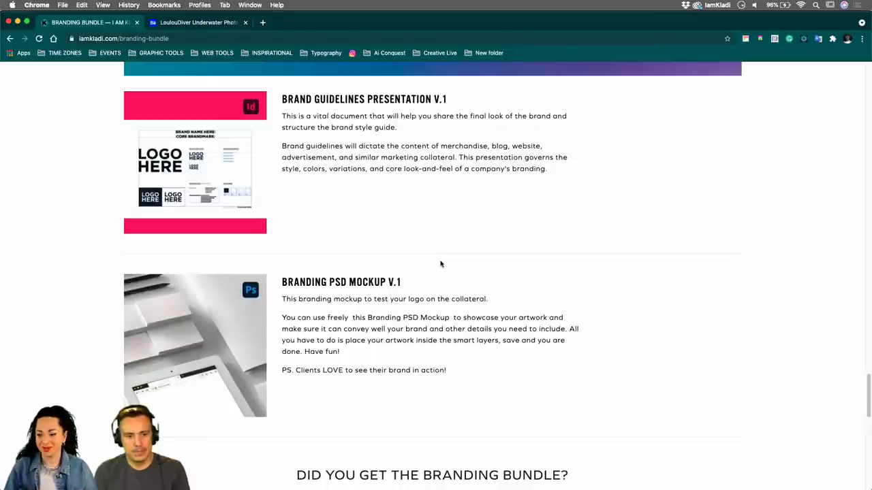
scroll(615, 196, "up", 5)
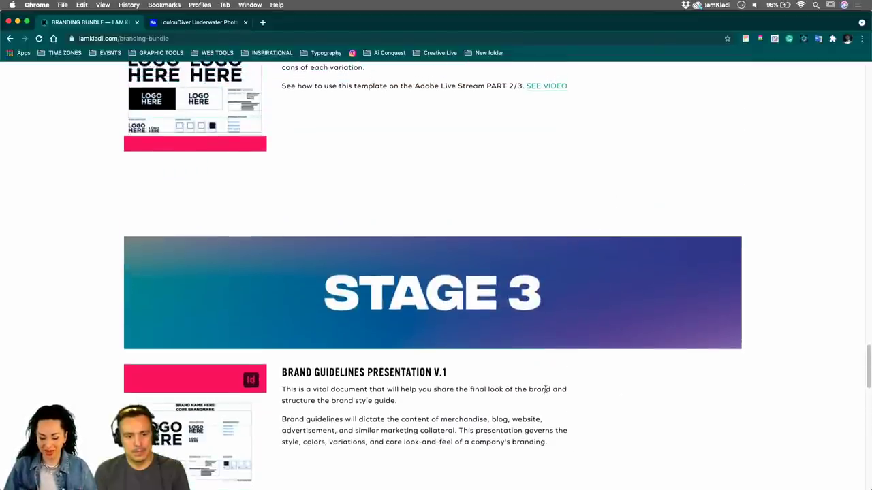
scroll(356, 296, "up", 8)
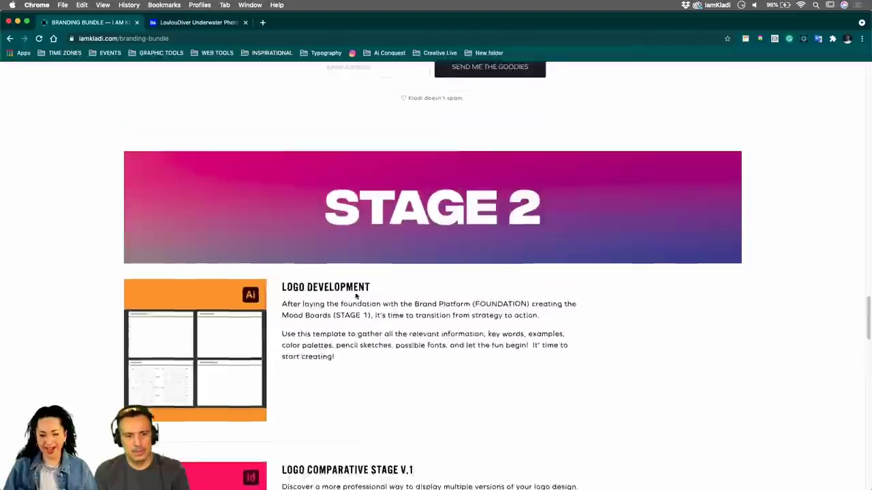
scroll(356, 295, "up", 10)
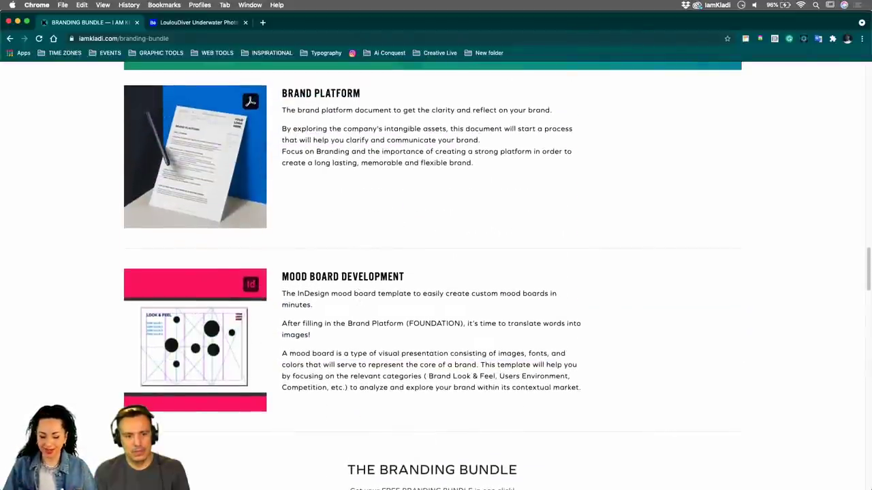
Step: Bring the LoulouDiver presentation in InDesign to the front
mouse_move(373, 477)
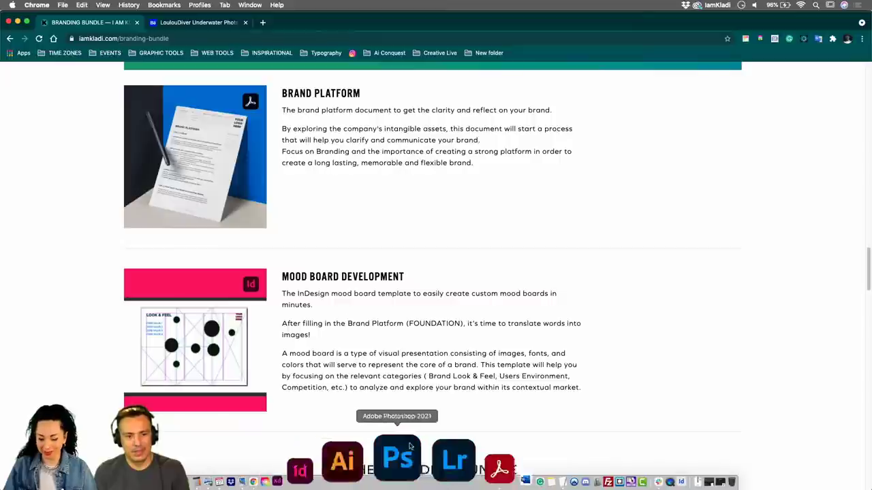
mouse_move(604, 461)
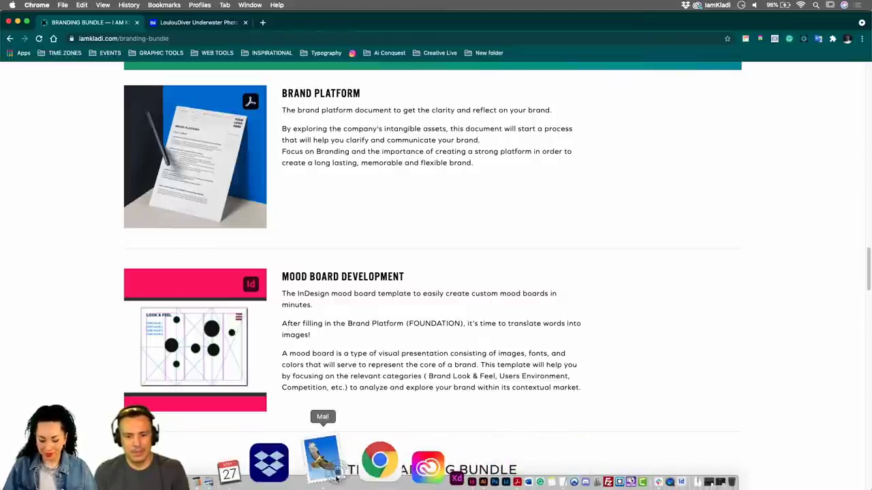
left_click(362, 463)
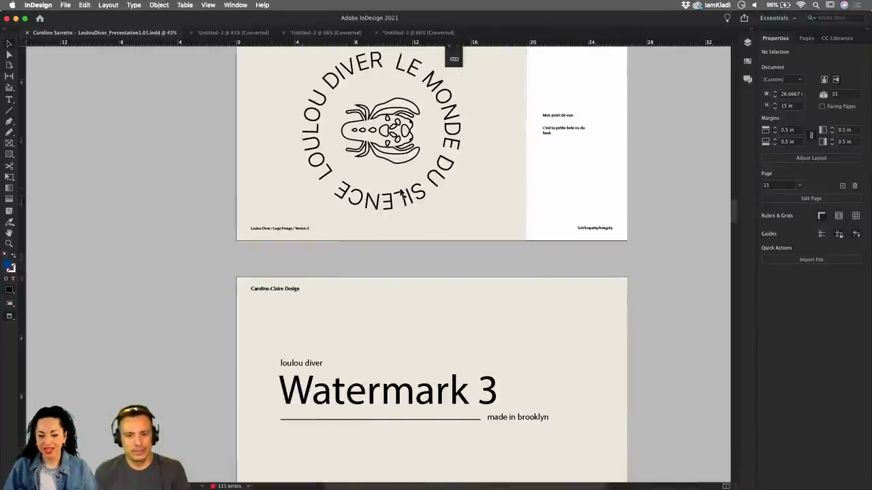
Step: Zoom in and out on the Main Logo 1 spread to inspect it
scroll(401, 195, "up", 3)
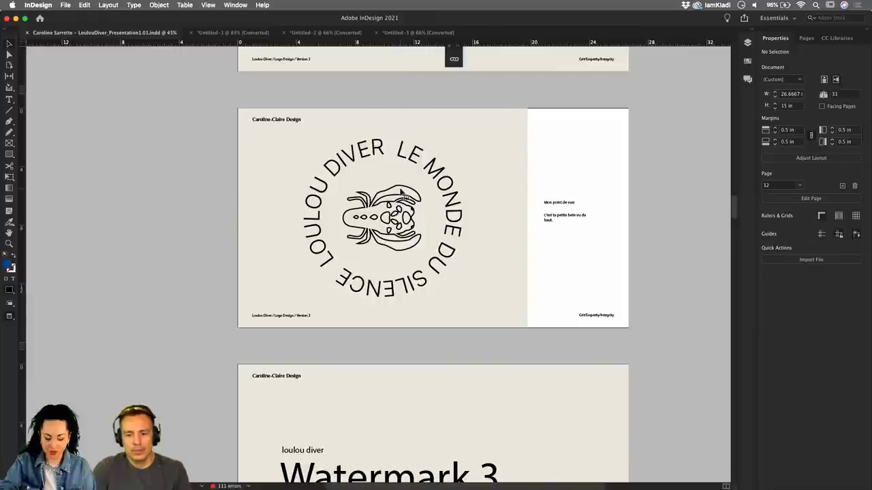
key("super+alt+0")
key("super+alt+2")
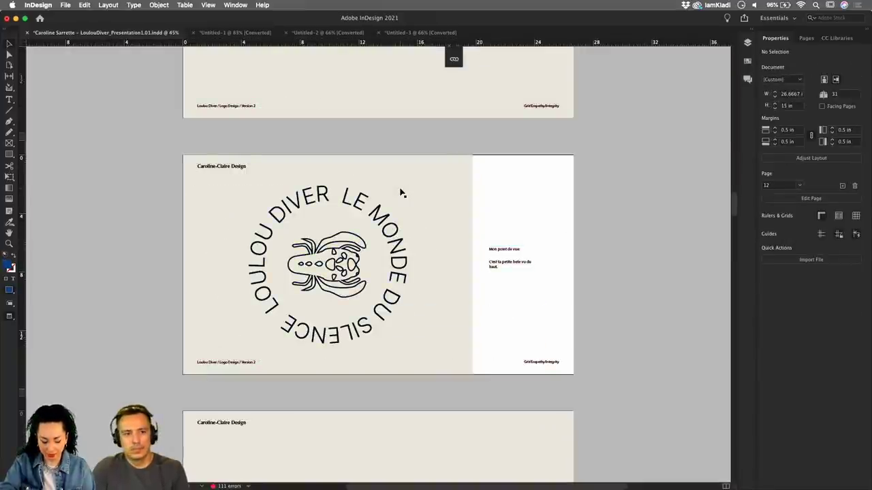
key("super+alt+0")
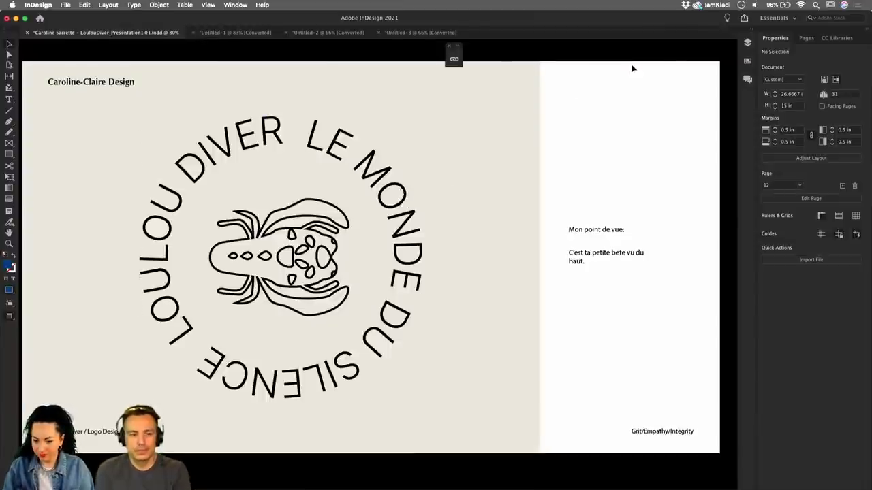
Step: Zoom out and scroll up to the yellow Loulou Diver title page
scroll(469, 56, "up", 3)
left_click(469, 56)
key("super+minus")
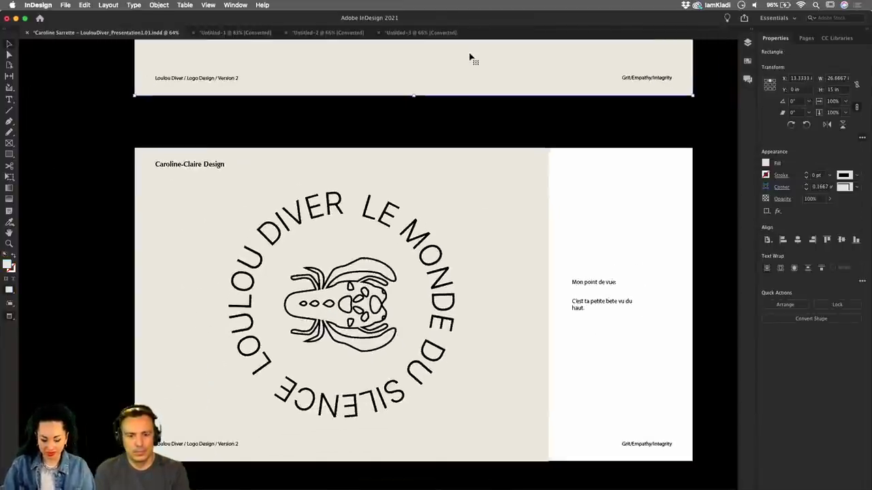
key("super+minus")
scroll(469, 57, "up", 15)
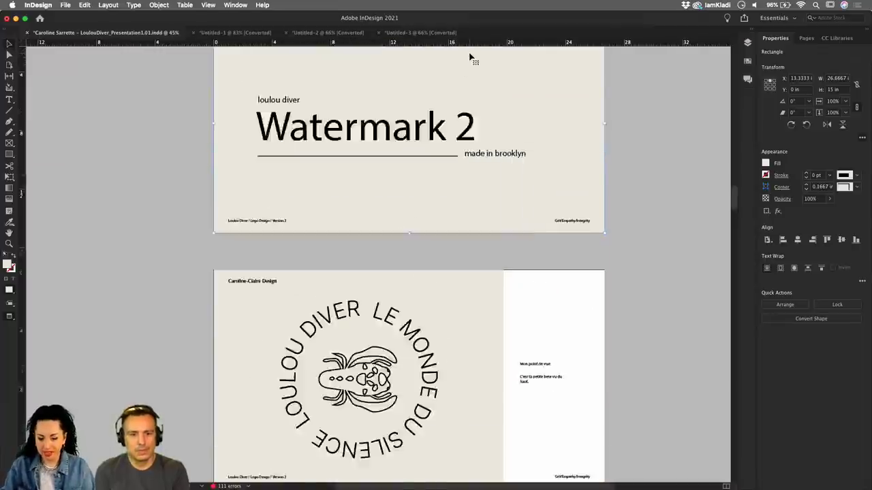
scroll(469, 56, "up", 20)
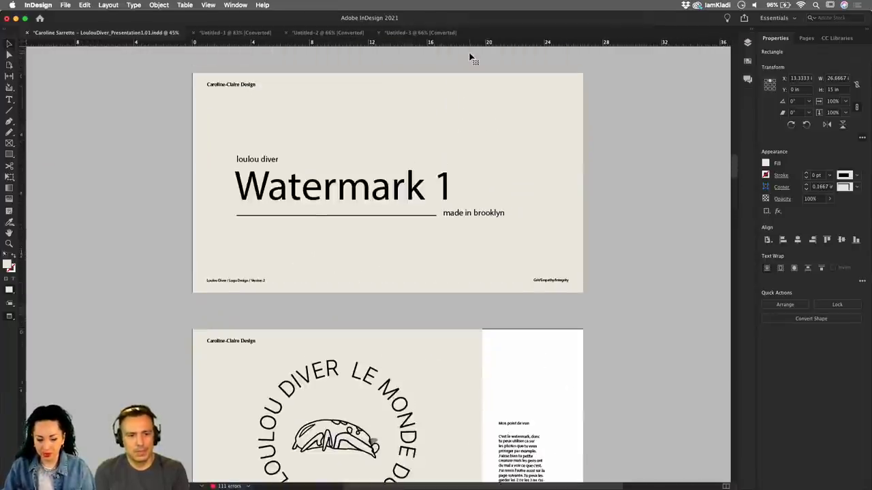
scroll(469, 56, "up", 10)
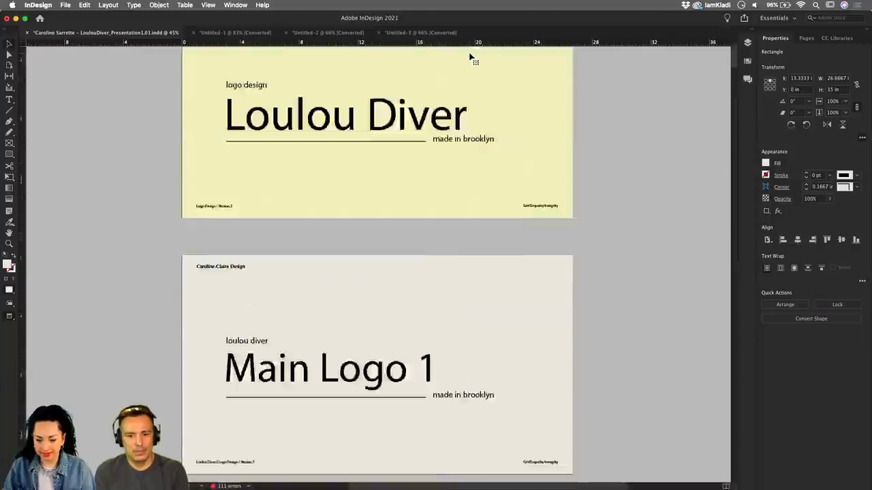
left_click(235, 5)
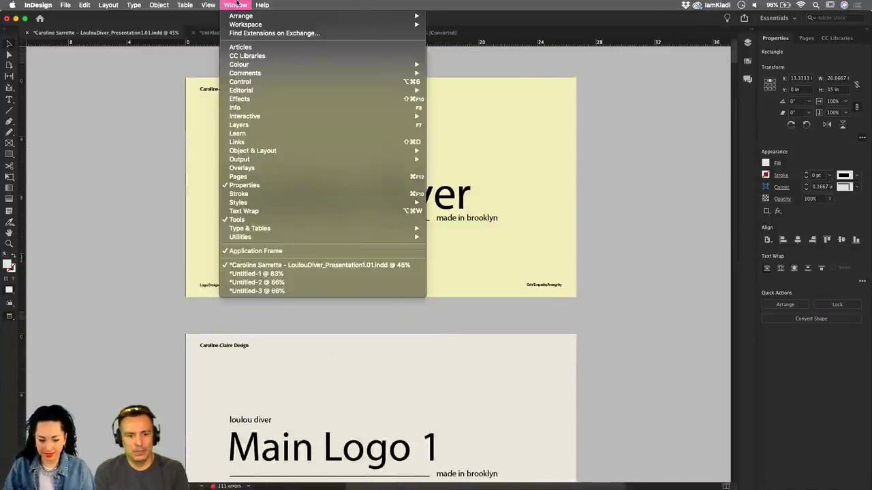
mouse_move(212, 5)
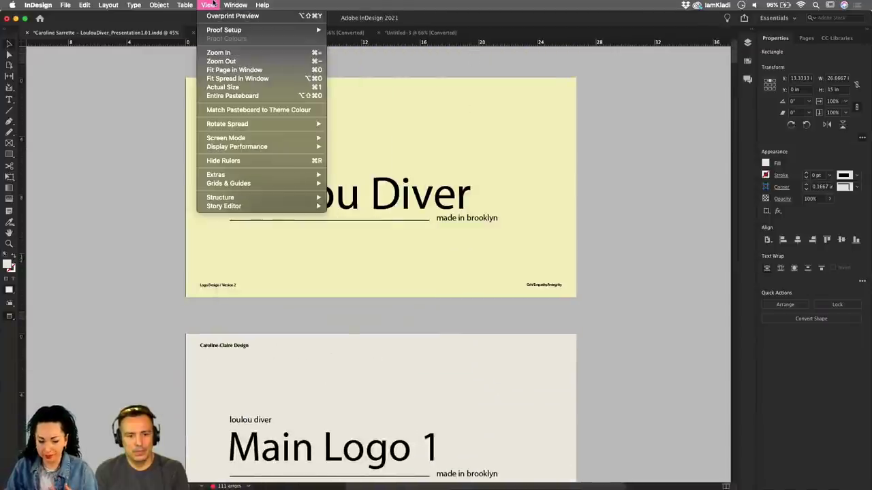
mouse_move(270, 137)
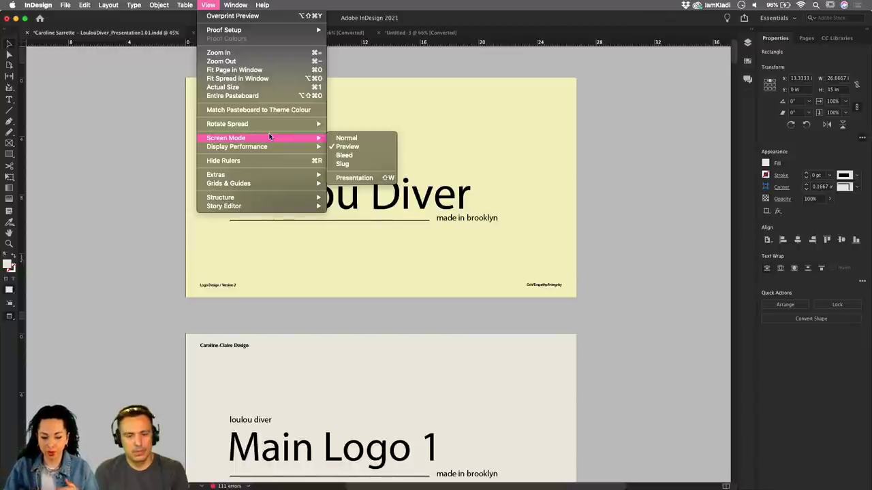
mouse_move(321, 198)
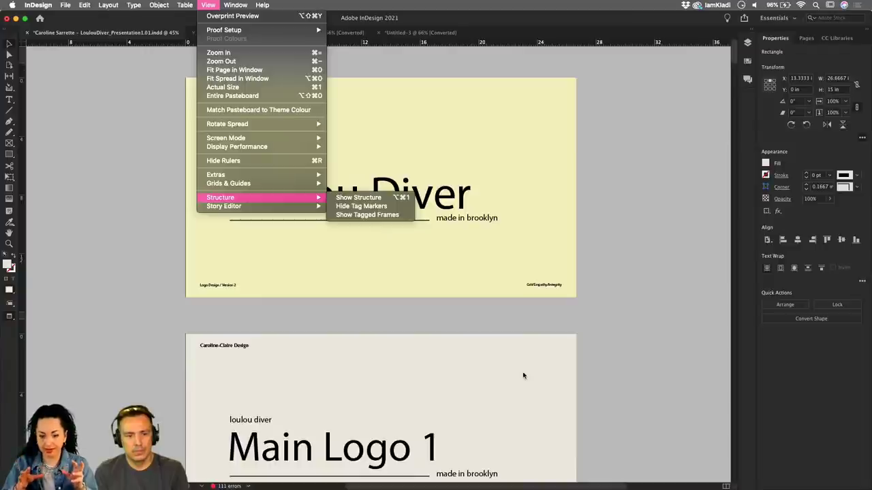
key("Escape")
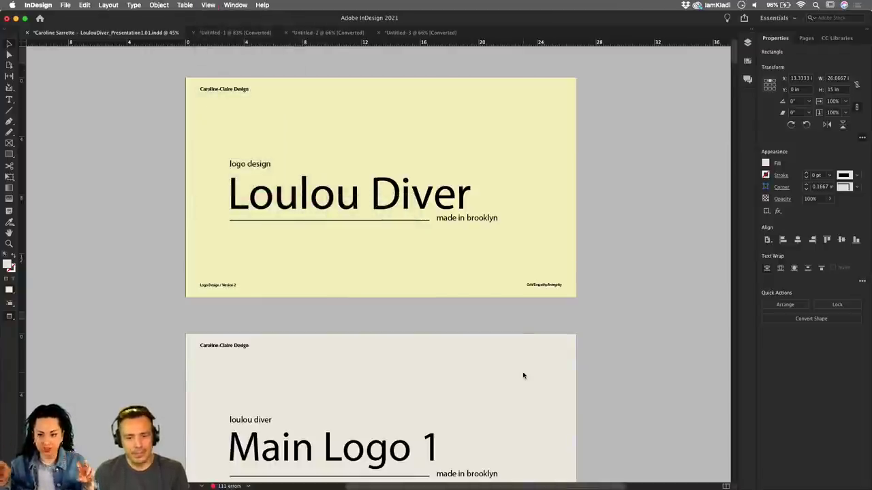
Step: Move from Untitled-1 through Untitled-2 to Untitled-3 and preview its Corporate Objectives page
left_click(224, 33)
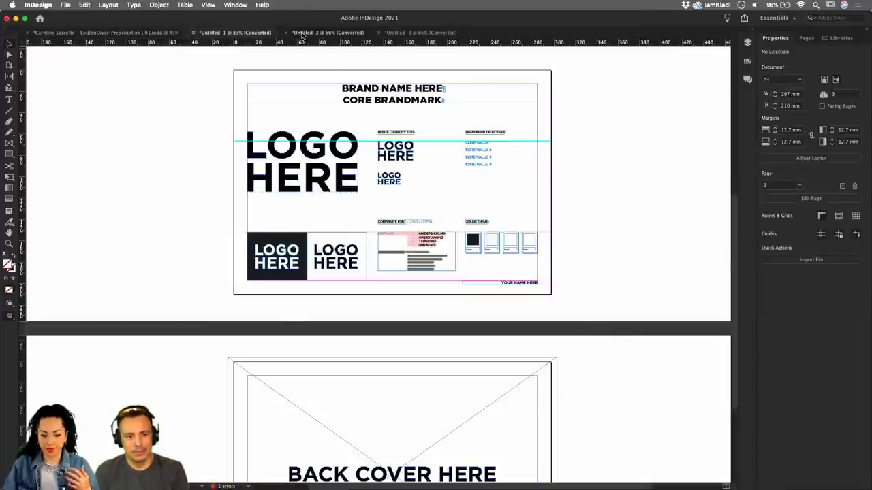
left_click(327, 32)
left_click(411, 33)
scroll(410, 126, "down", 10)
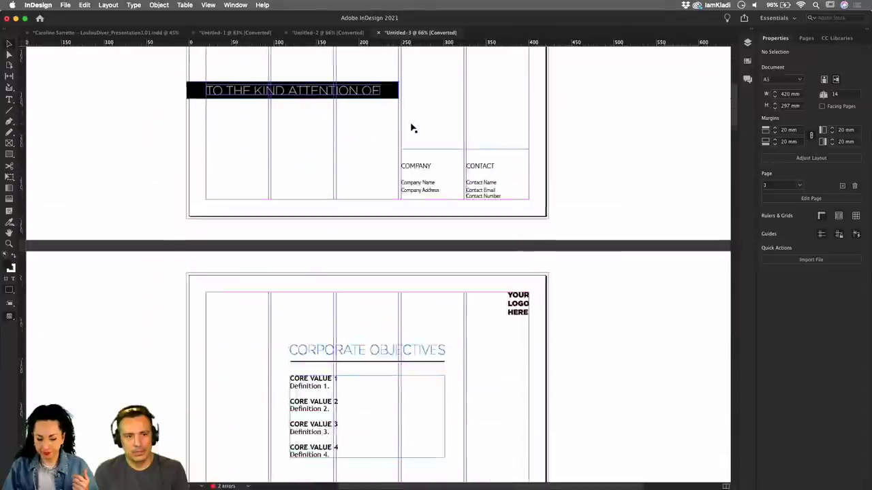
scroll(410, 127, "down", 5)
scroll(411, 127, "up", 1)
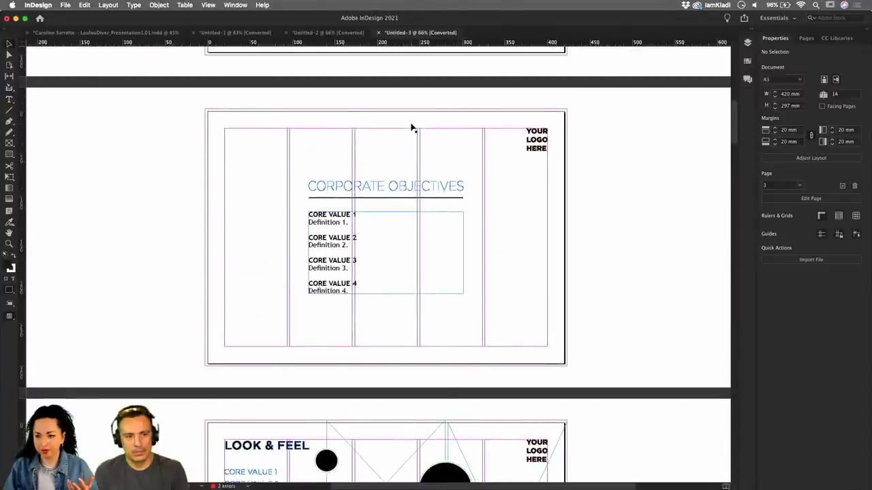
scroll(438, 188, "up", 2)
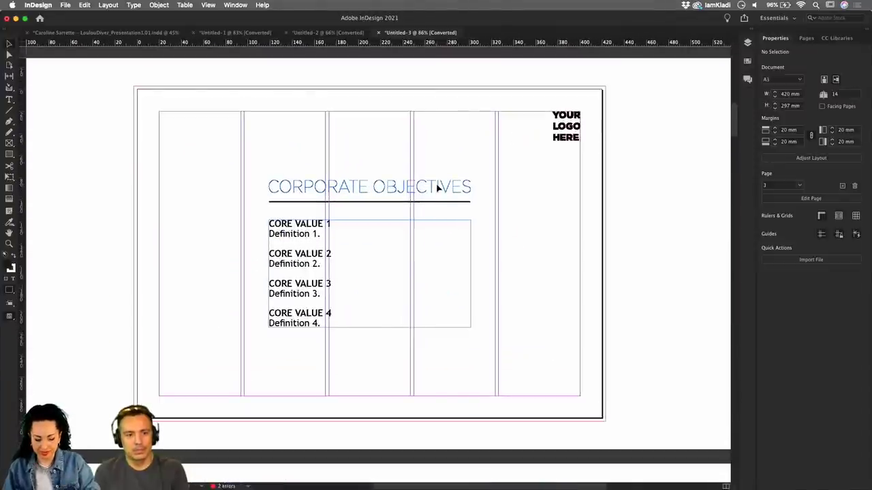
key("w")
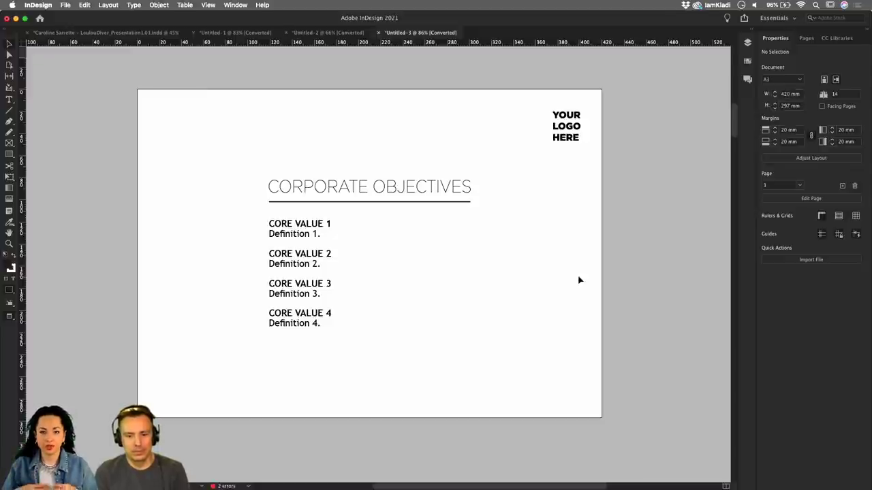
left_click(306, 263)
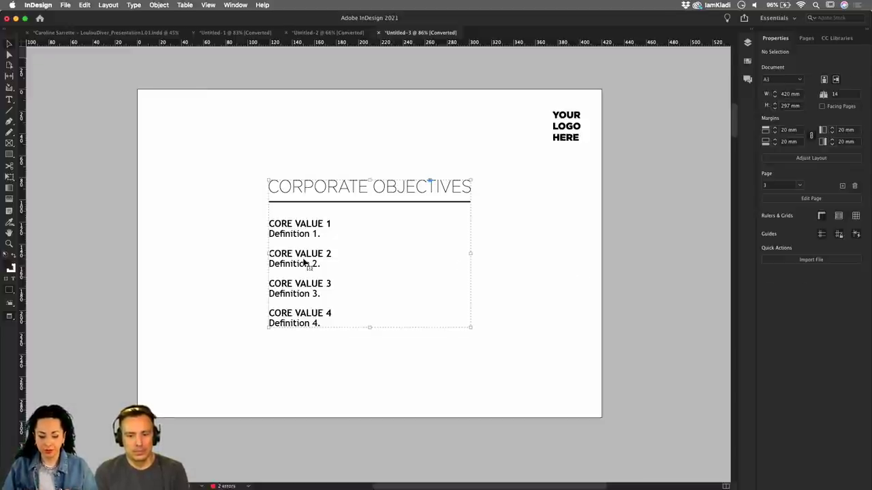
key("w")
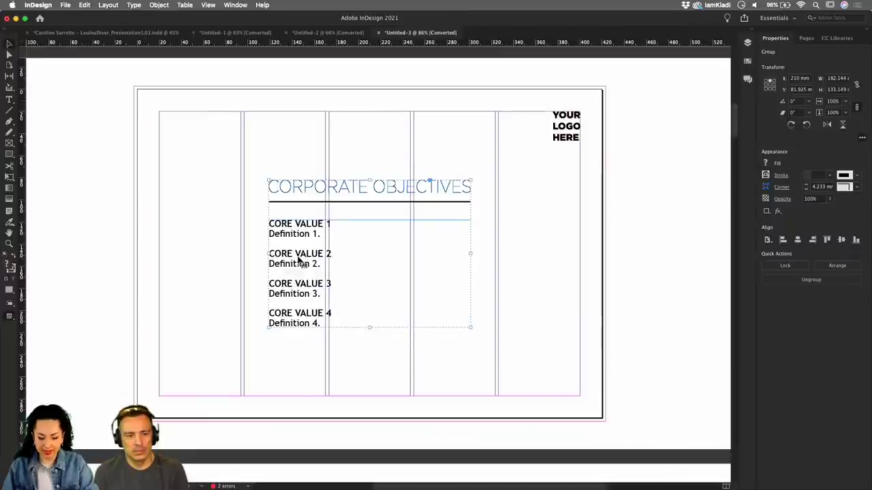
double_click(306, 229)
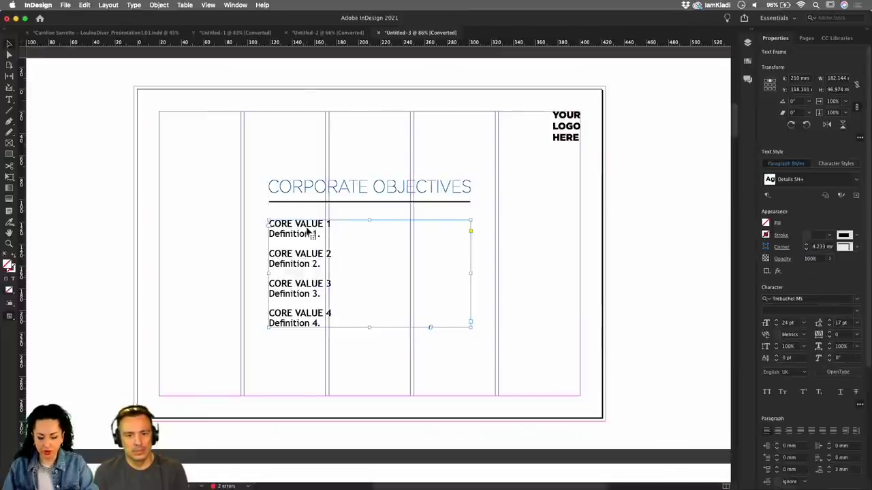
left_click(10, 101)
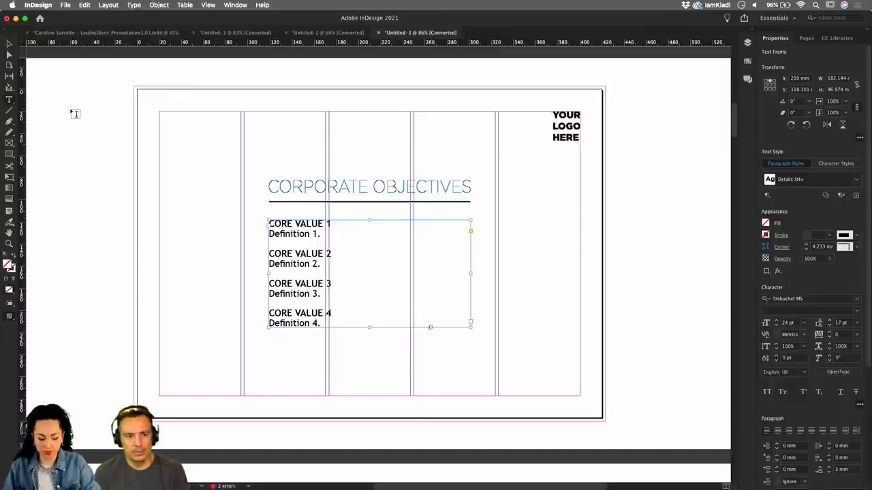
key("Escape")
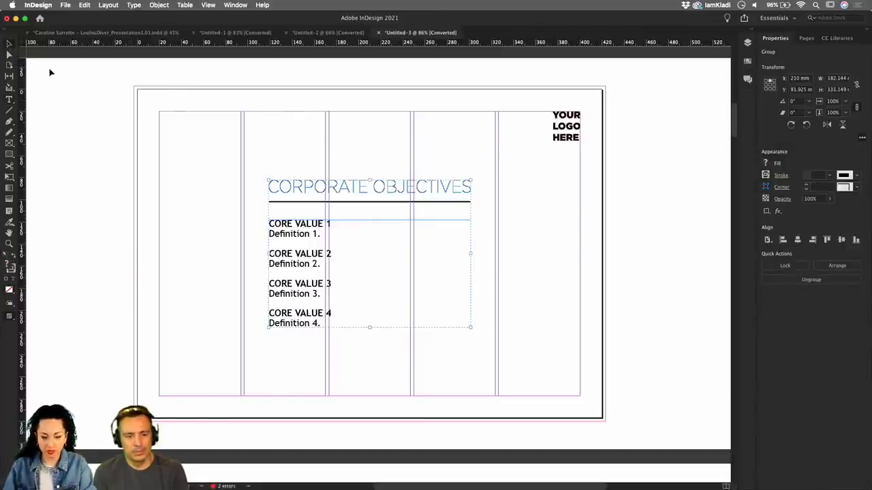
left_click(123, 130)
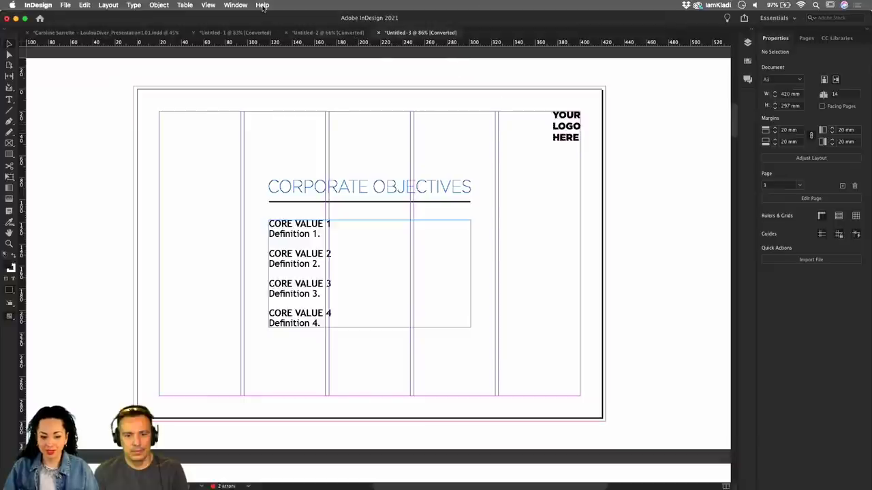
Step: Show the Layers panel and toggle Master and Layer 1 visibility to check their contents
left_click(234, 6)
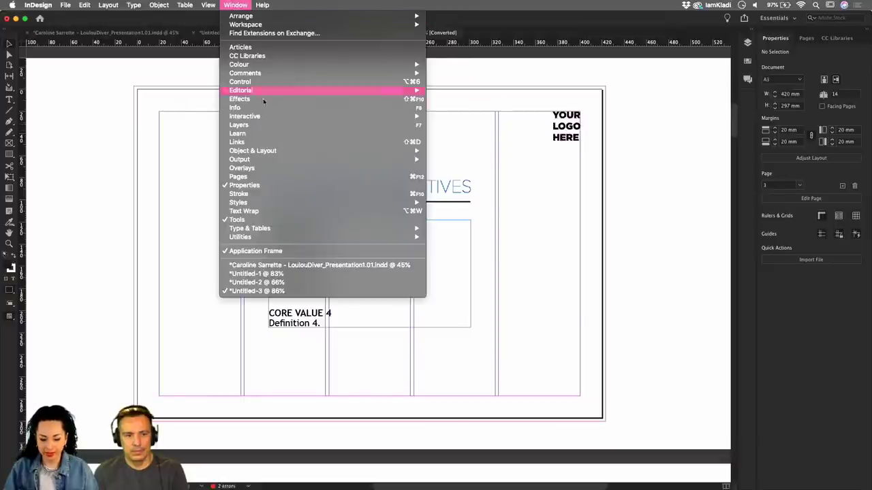
left_click(262, 125)
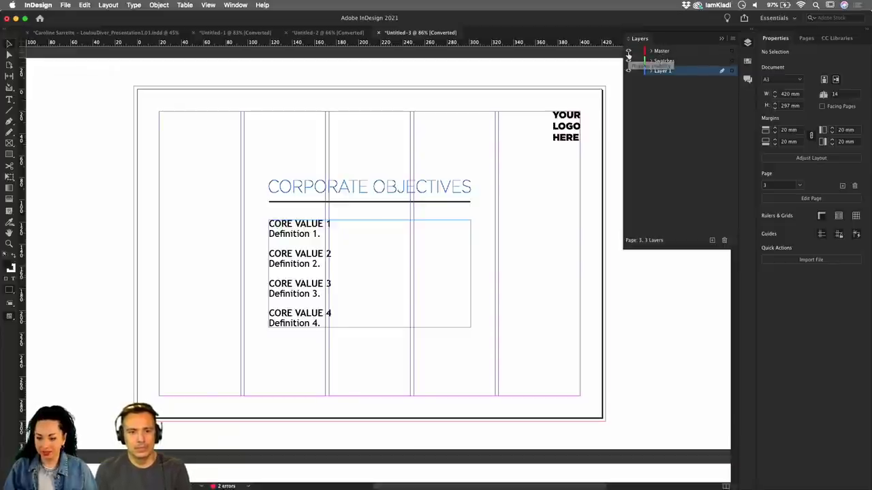
left_click(628, 51)
left_click(627, 51)
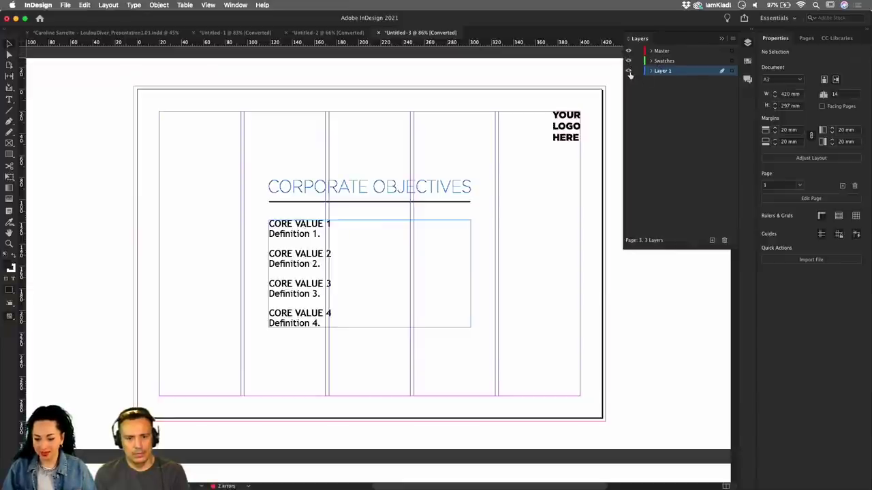
left_click(628, 72)
left_click(629, 72)
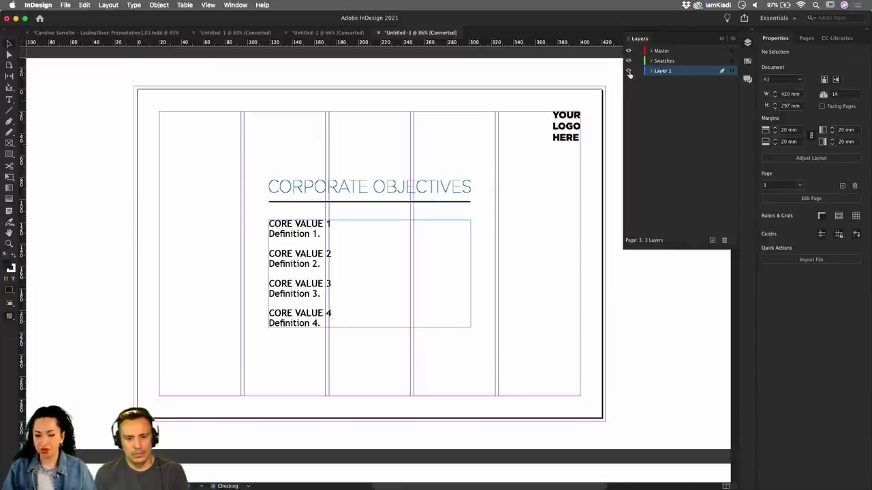
Step: Rename Layer 1 to 'Content'
double_click(664, 73)
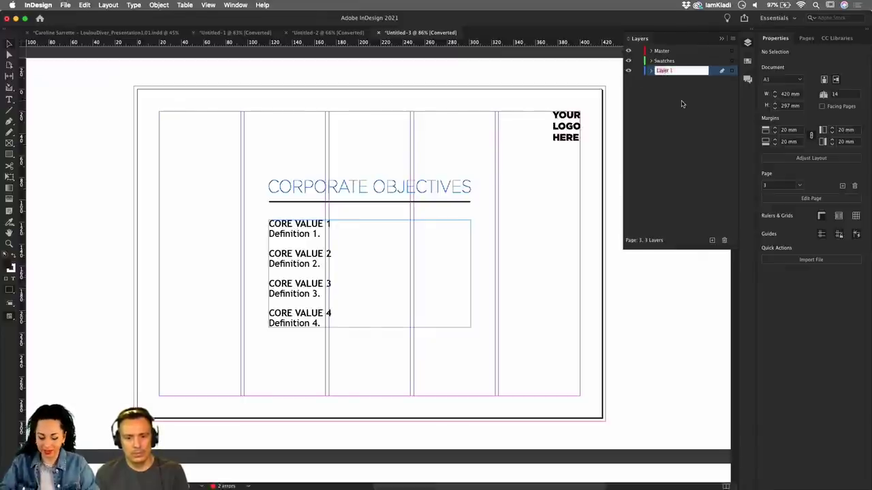
type("Content 1")
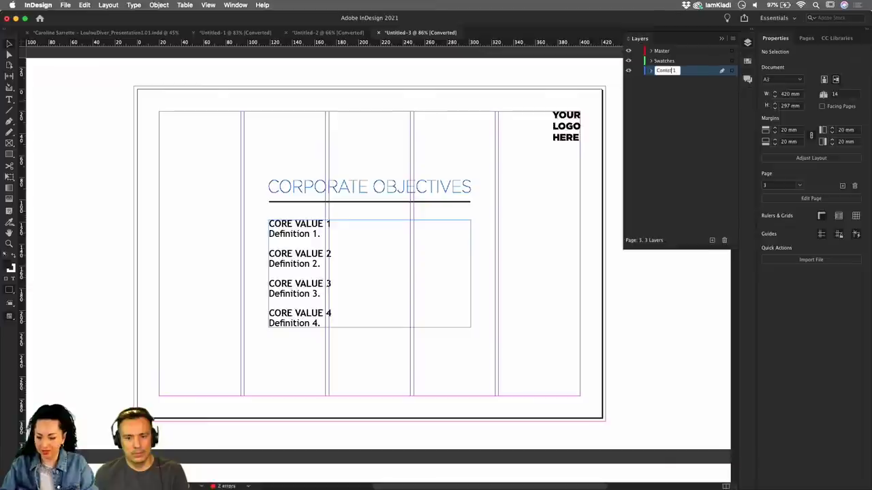
key("BackSpace")
key("BackSpace")
key("BackSpace")
key("BackSpace")
key("BackSpace")
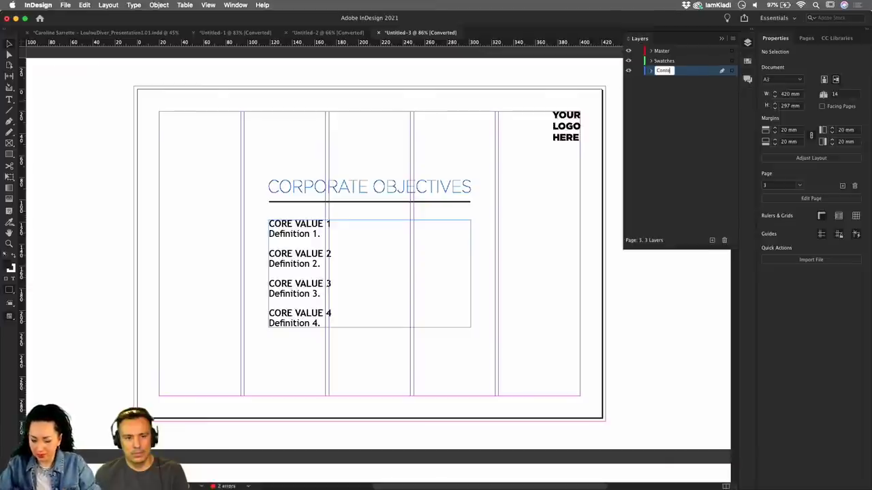
type("ent")
key("Return")
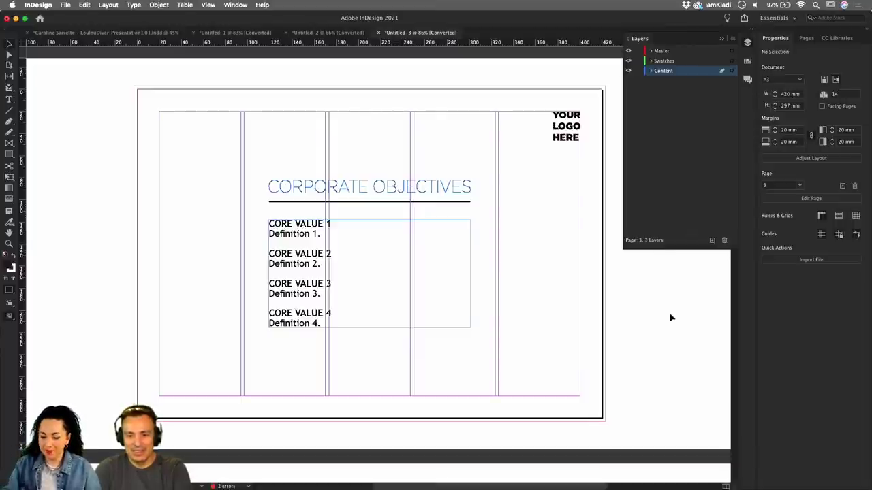
Step: Draw a square near the page's top-left corner and fill it red
scroll(541, 225, "up", 3)
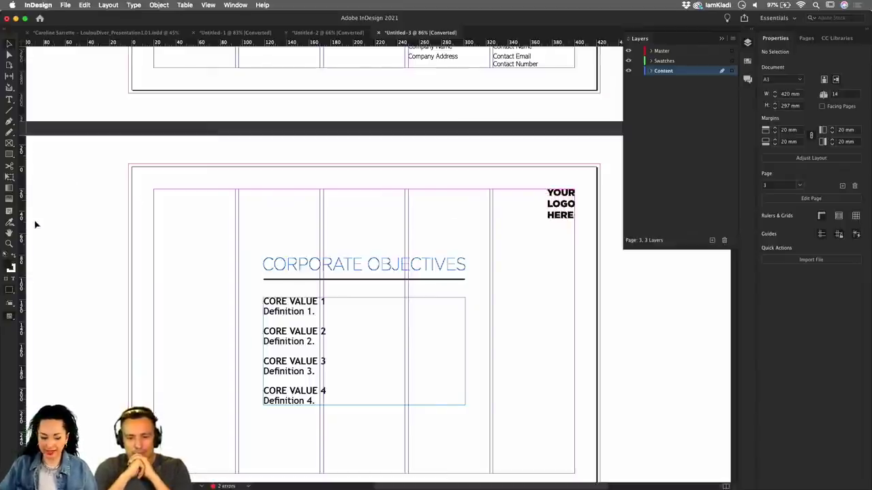
left_click(9, 153)
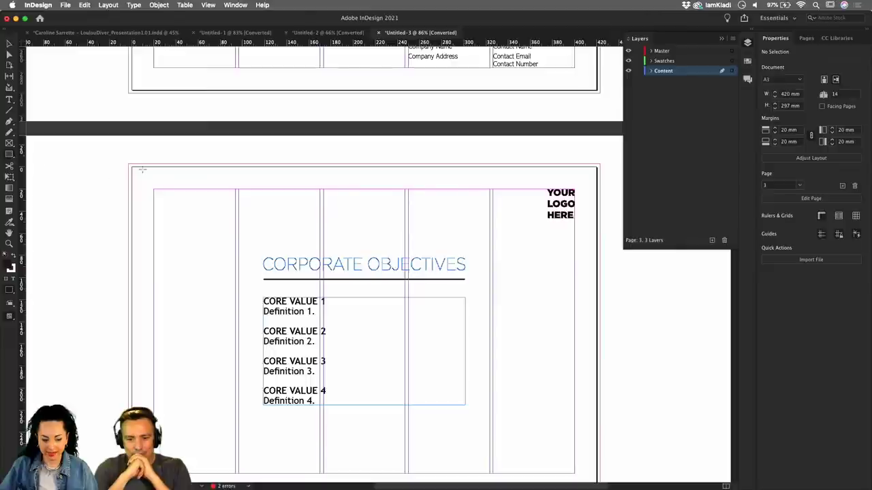
left_click_drag(145, 169, 204, 233)
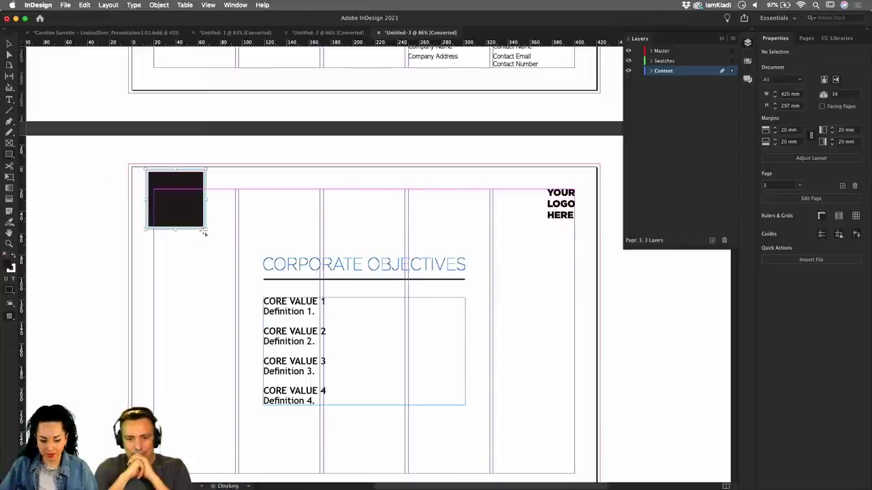
double_click(10, 267)
left_click(439, 196)
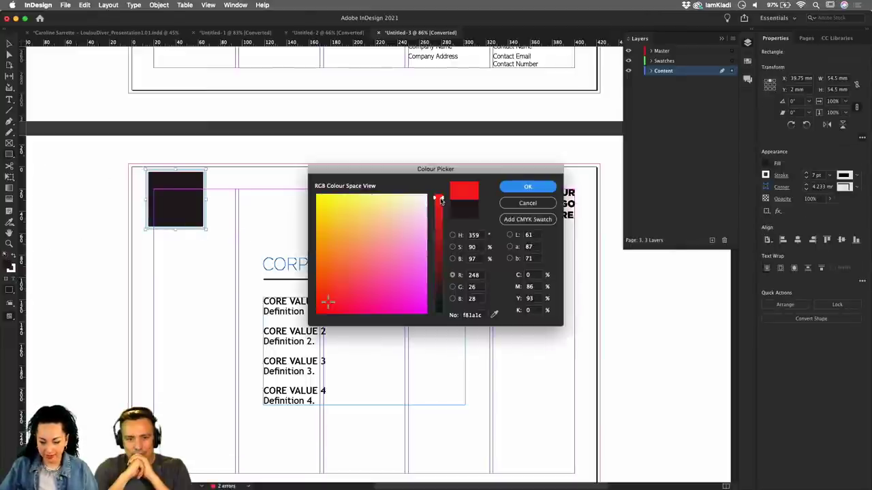
left_click(534, 188)
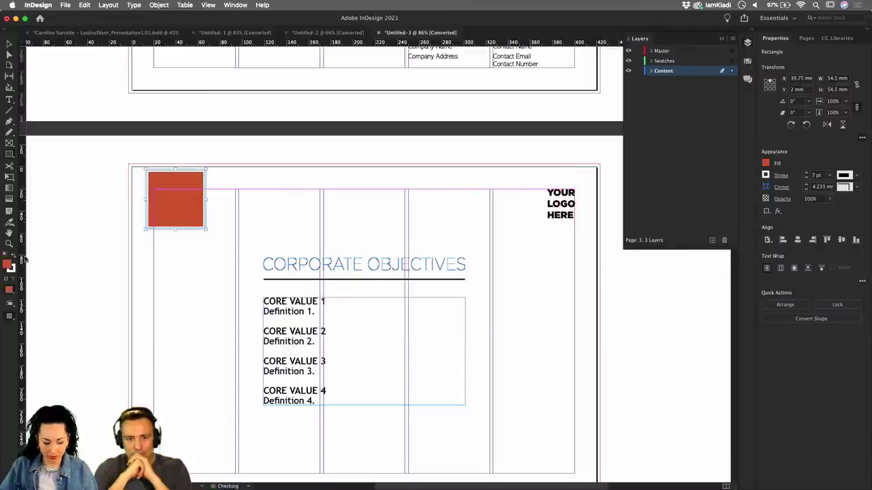
Step: Reset the square's fill and stroke, then refill it with pure red
left_click(6, 258)
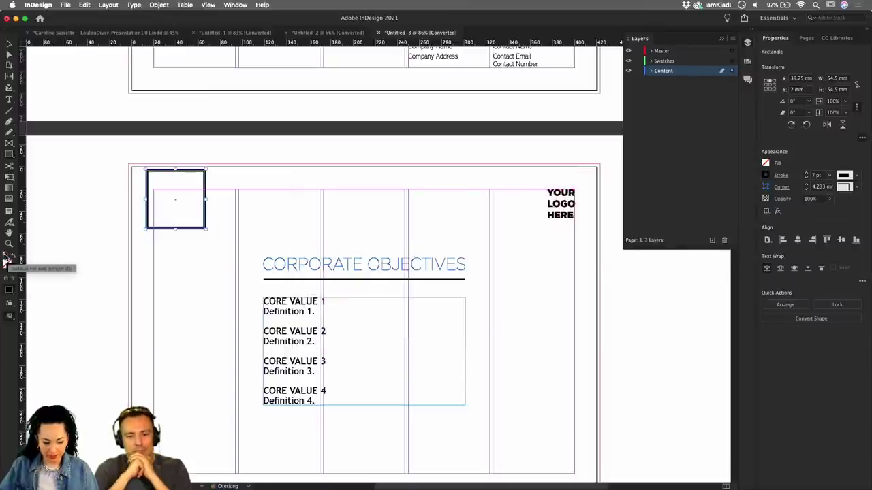
left_click(12, 256)
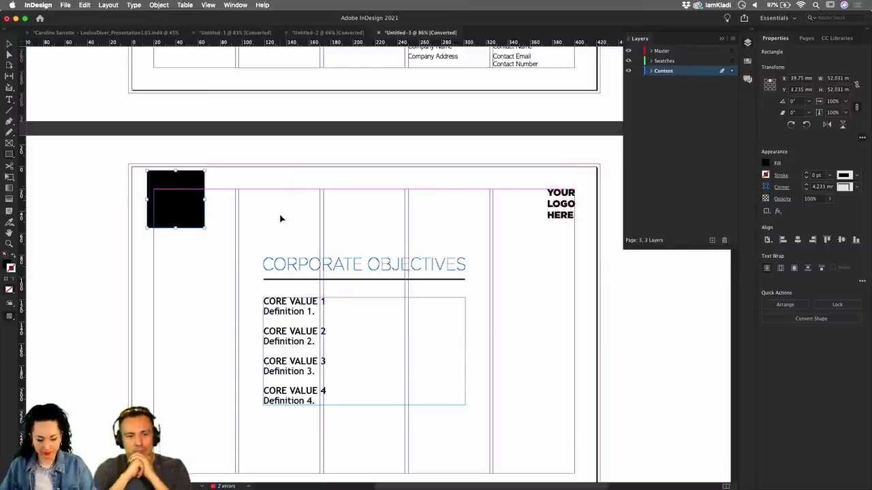
double_click(10, 265)
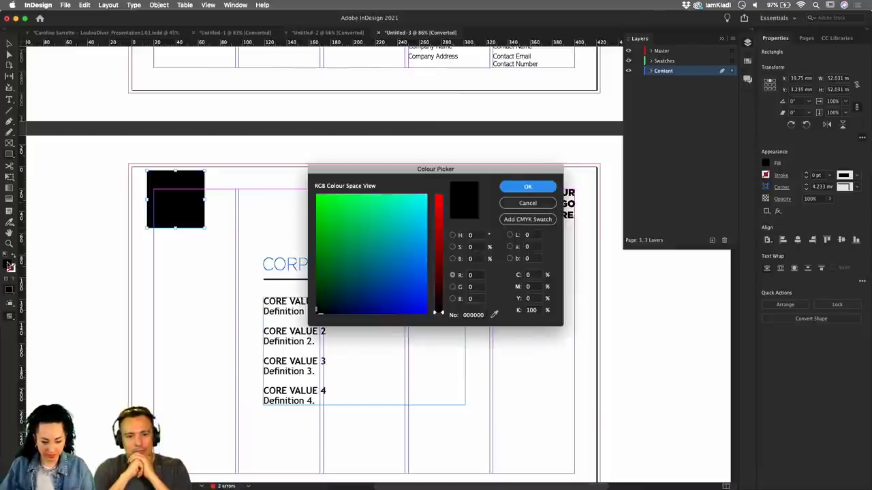
left_click(438, 196)
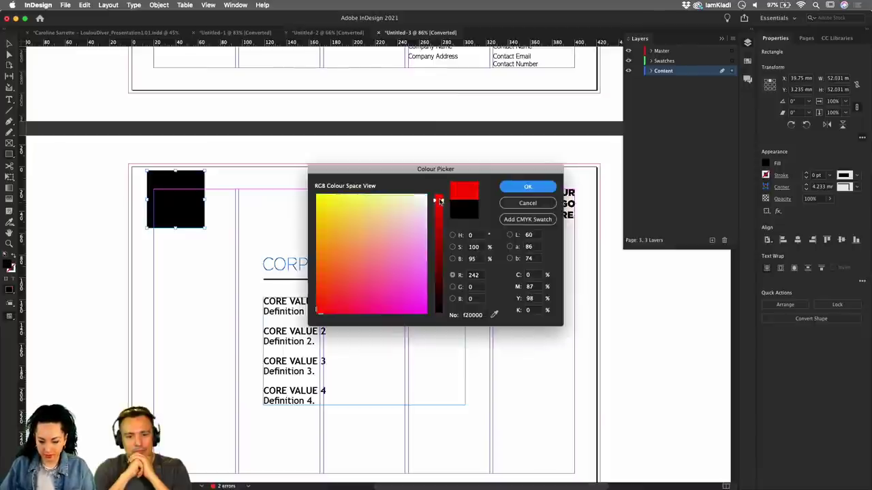
left_click(528, 187)
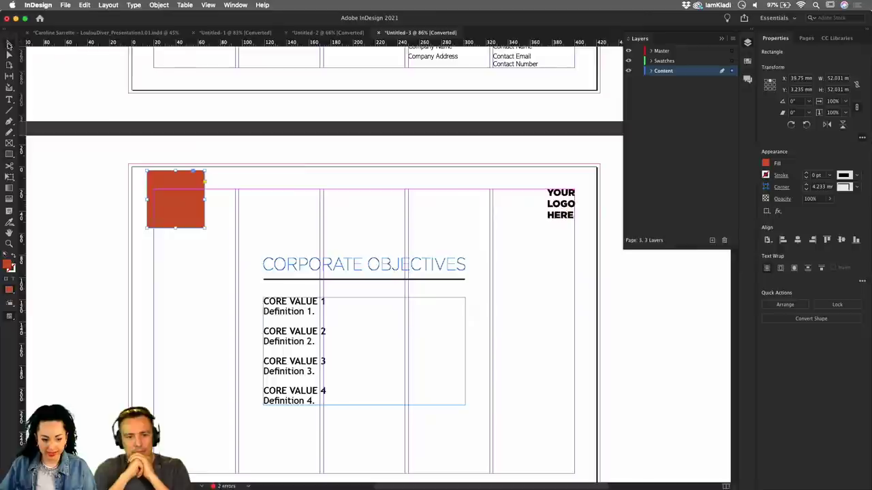
Step: Position the red square over the top-right YOUR LOGO HERE text and preview the page
left_click_drag(21, 42, 528, 196)
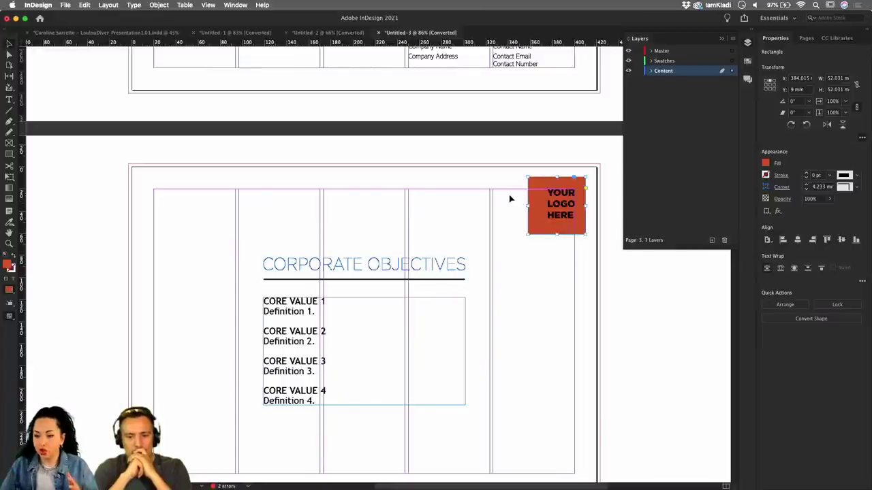
left_click(519, 243)
left_click_drag(535, 214, 539, 217)
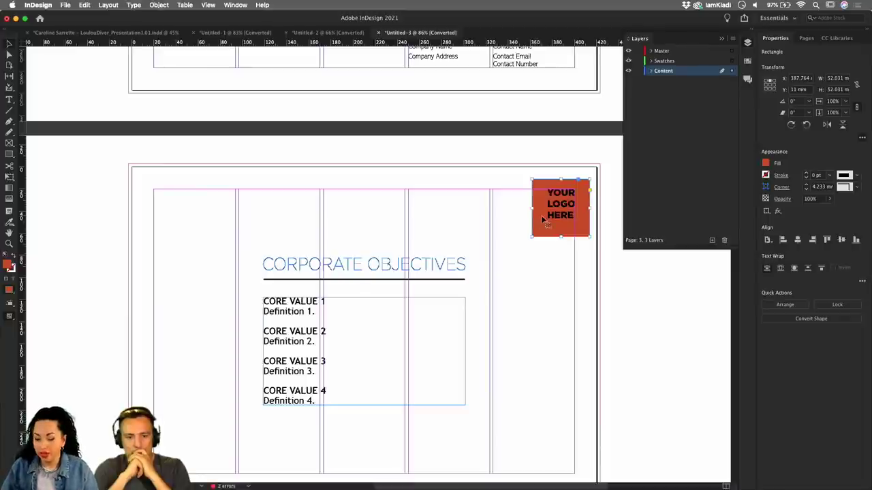
left_click_drag(555, 226, 543, 229)
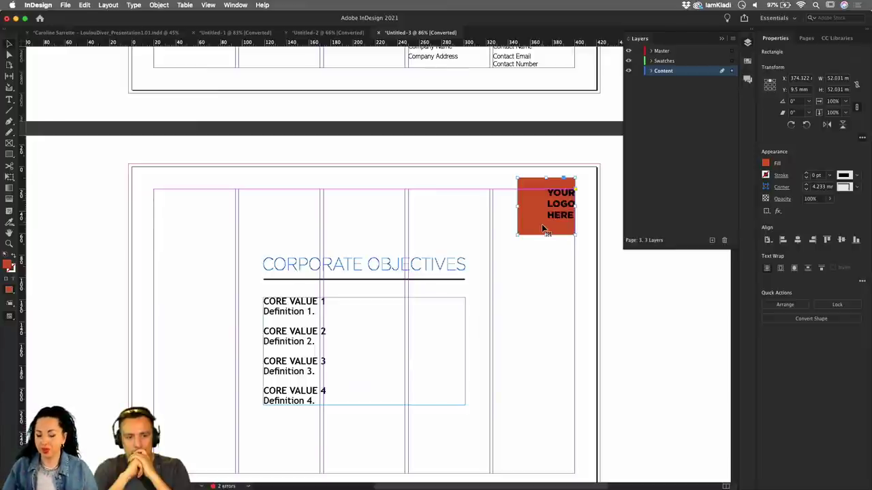
left_click_drag(530, 219, 538, 220)
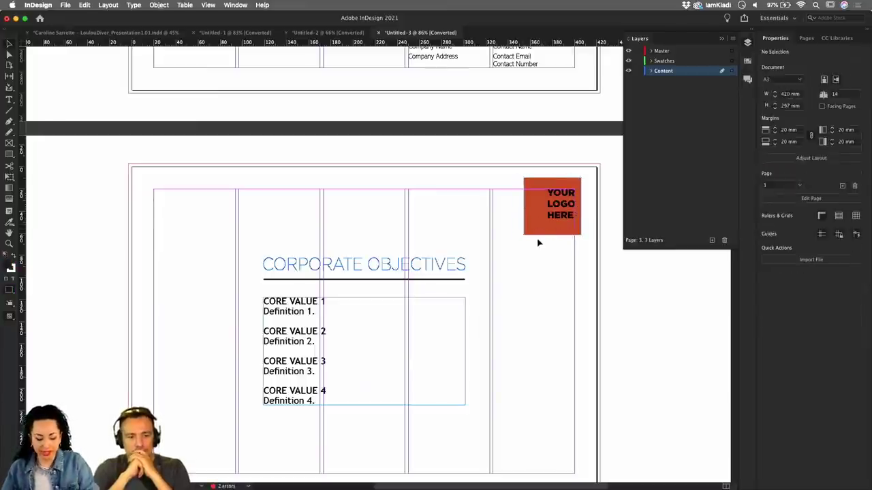
key("w")
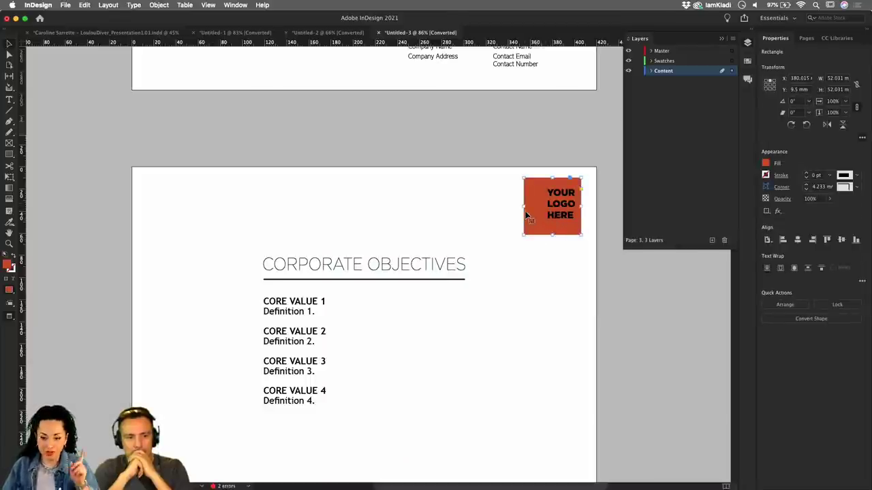
Step: Move the red square's entry from the Content layer into the Master layer
left_click(629, 51)
left_click(628, 51)
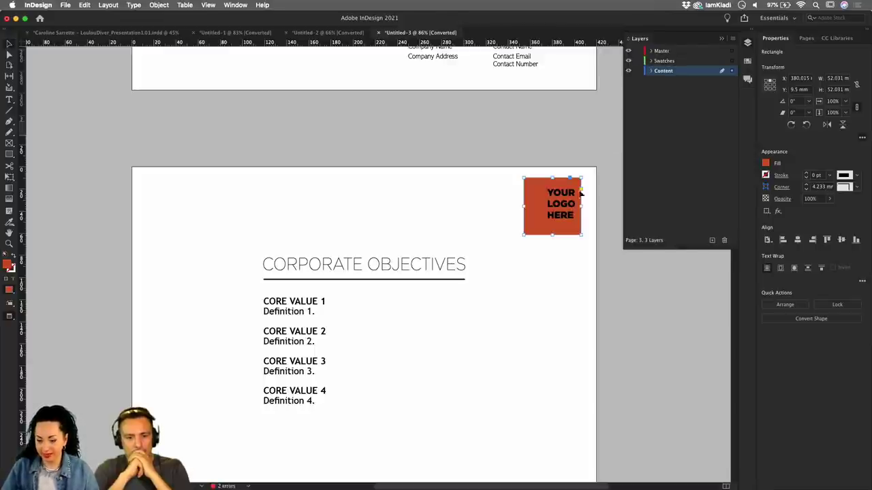
left_click(650, 70)
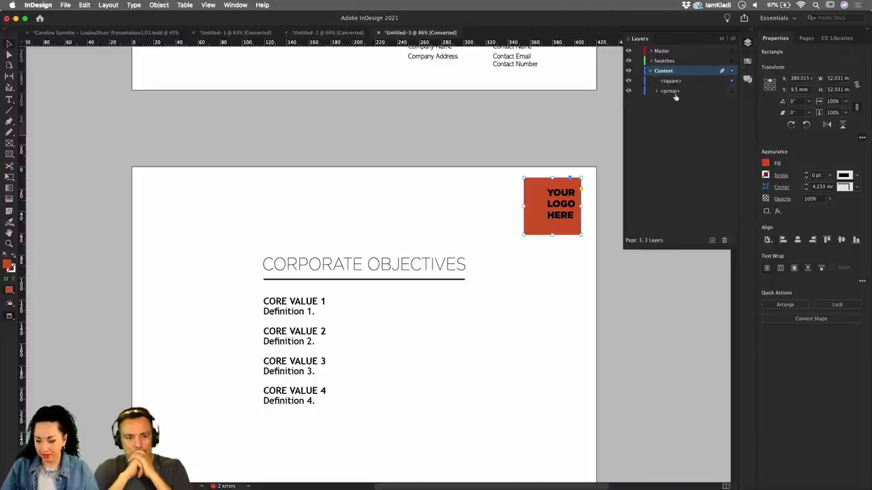
left_click(674, 82)
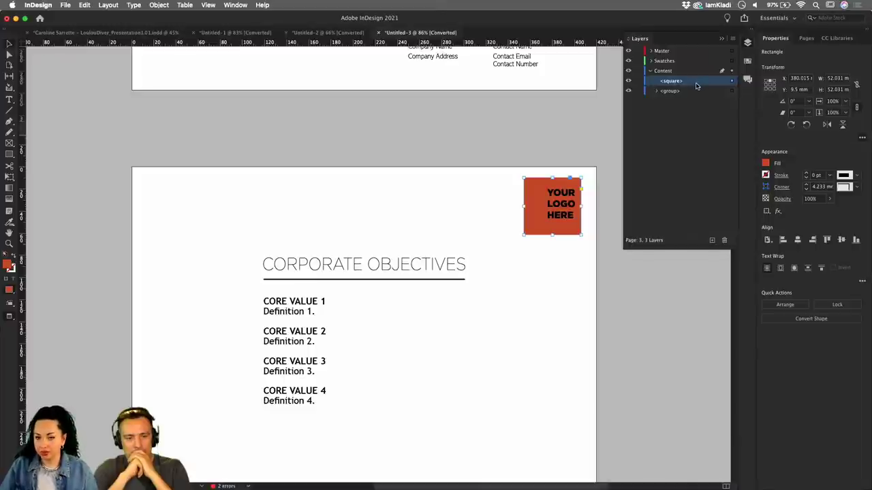
left_click_drag(692, 80, 681, 53)
Step: Drag the red square down beside the heading and delete it
left_click_drag(543, 206, 465, 209)
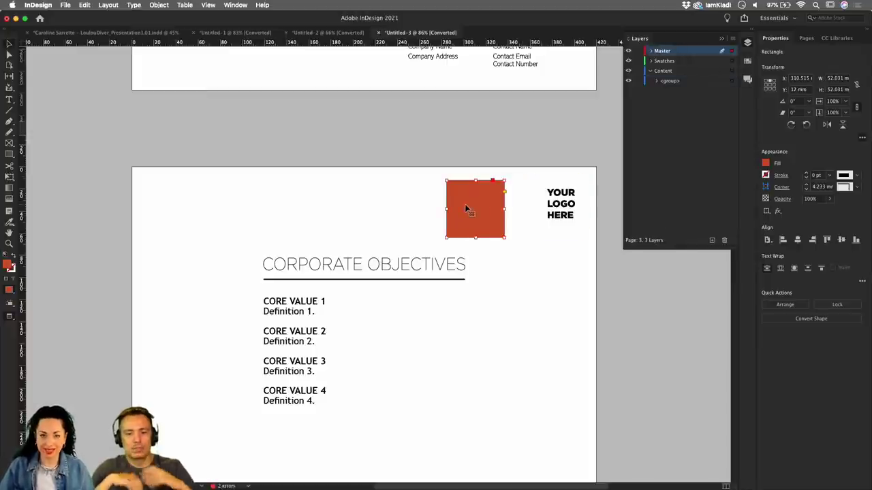
left_click_drag(466, 209, 489, 209)
left_click(567, 198)
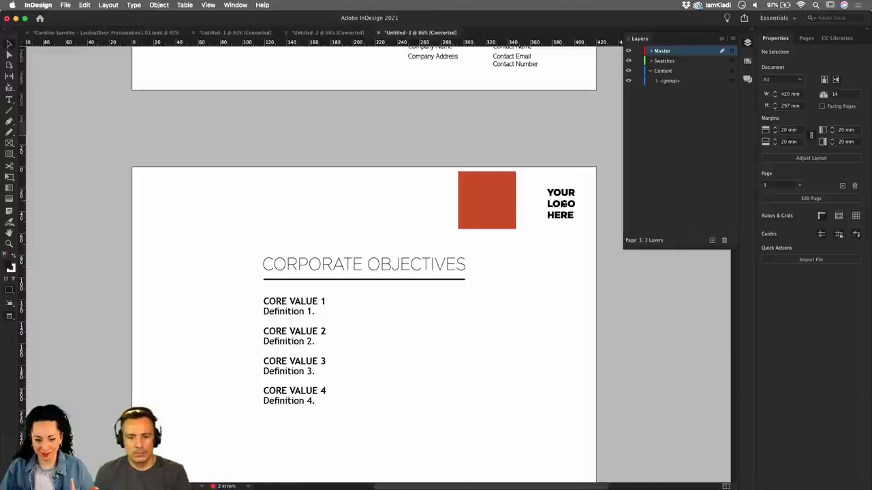
left_click_drag(496, 214, 523, 283)
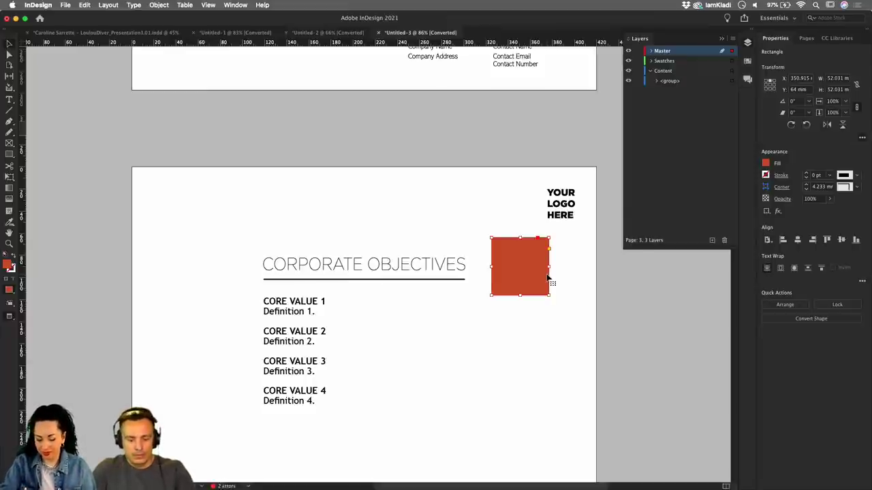
key("Delete")
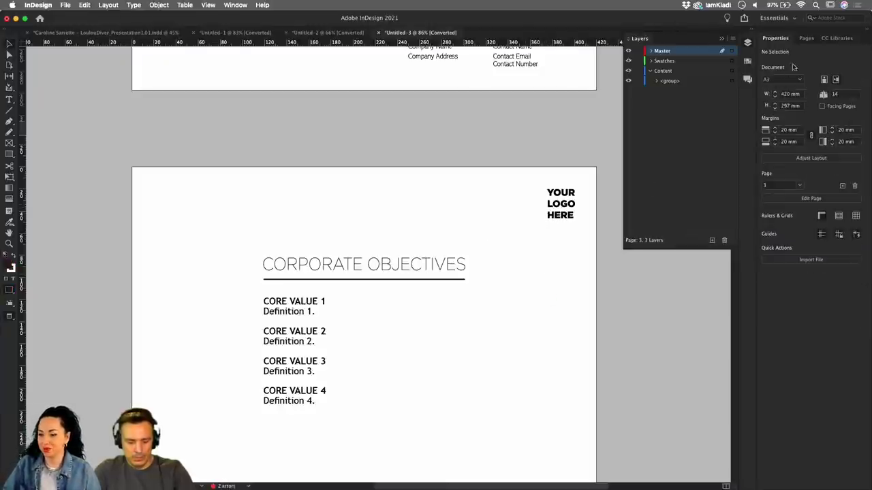
Step: Open the A-Master page and delete its YOUR LOGO HERE placeholder
left_click(807, 39)
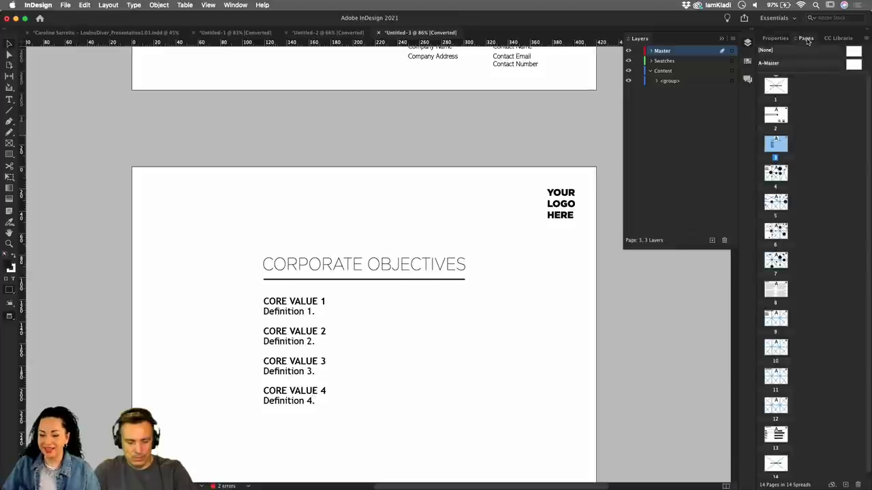
left_click(245, 5)
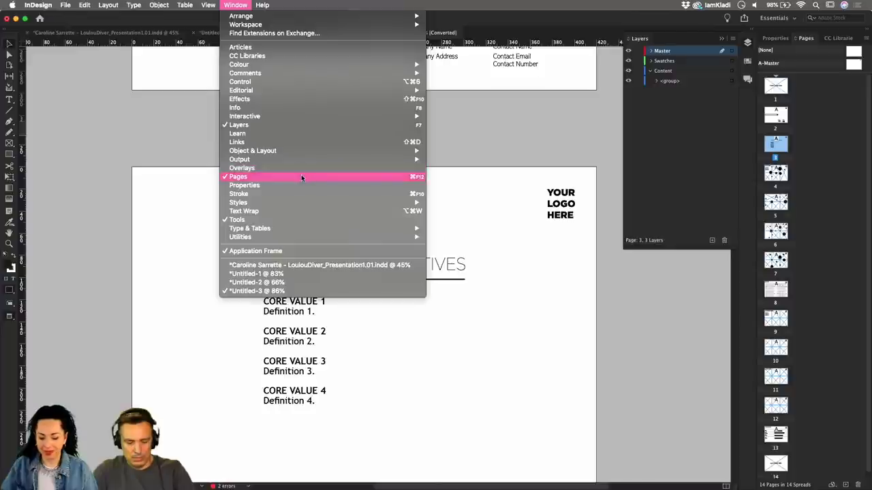
left_click(855, 64)
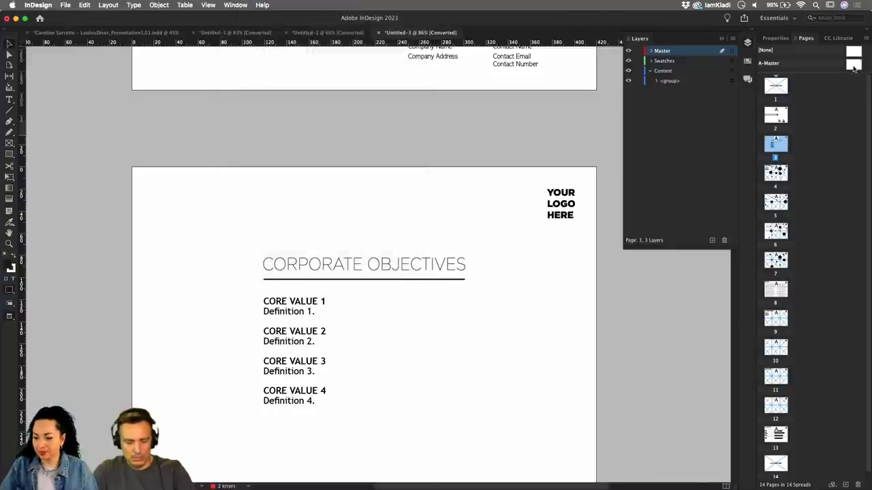
double_click(853, 66)
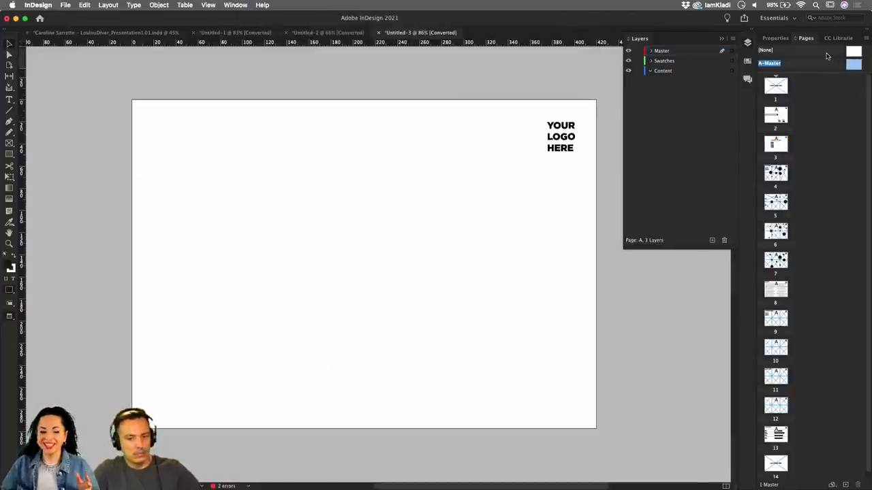
left_click(569, 147)
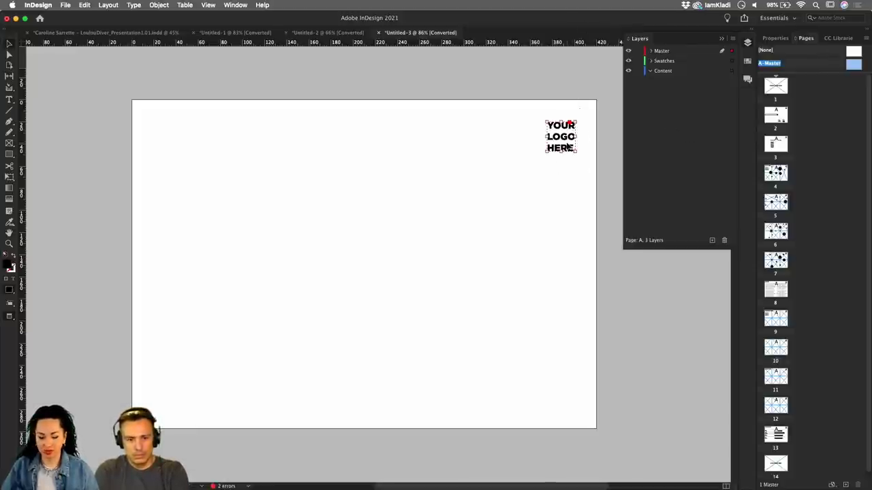
key("Delete")
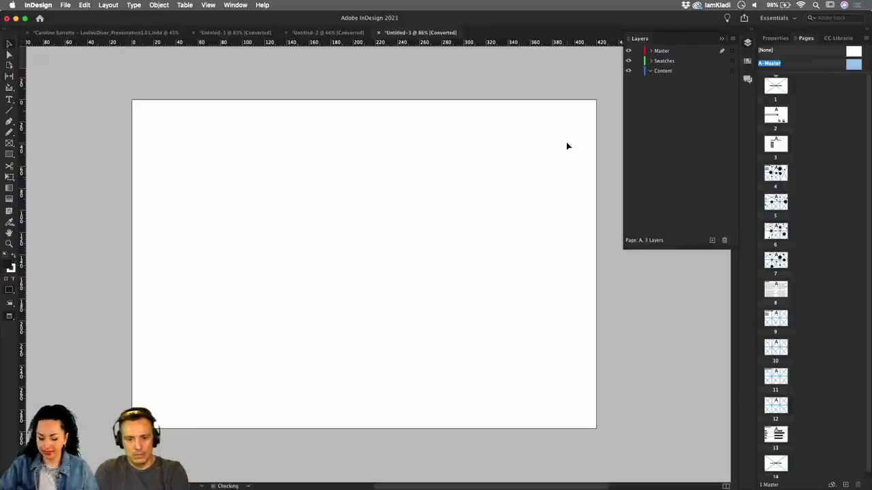
Step: Paste the red square at the master's top right, shrink it slightly, and return to page 3
key("super+v")
left_click_drag(362, 247, 541, 134)
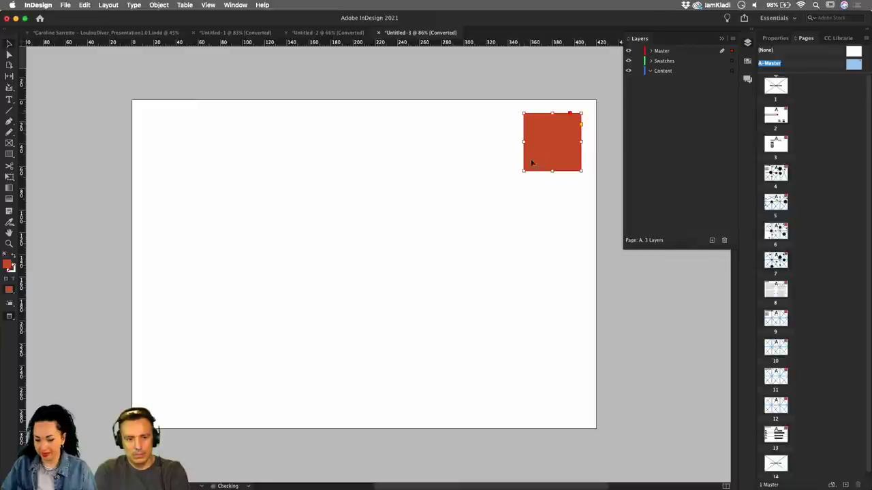
left_click_drag(523, 170, 540, 153)
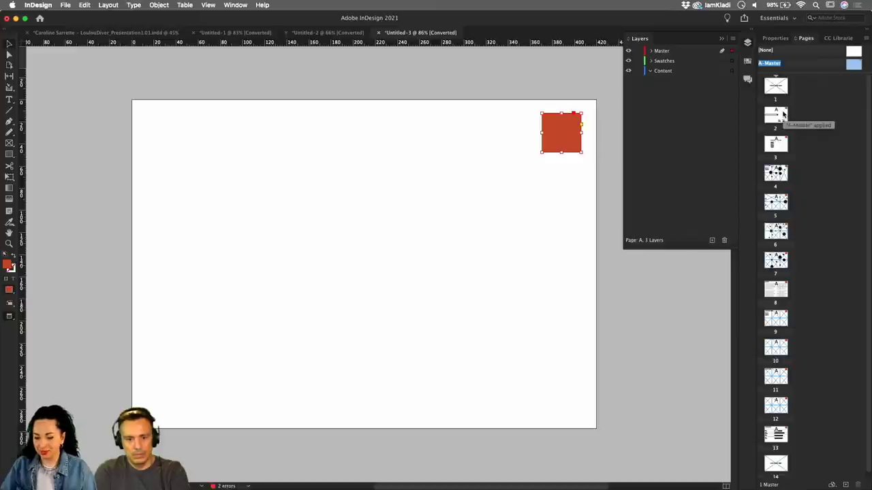
double_click(776, 143)
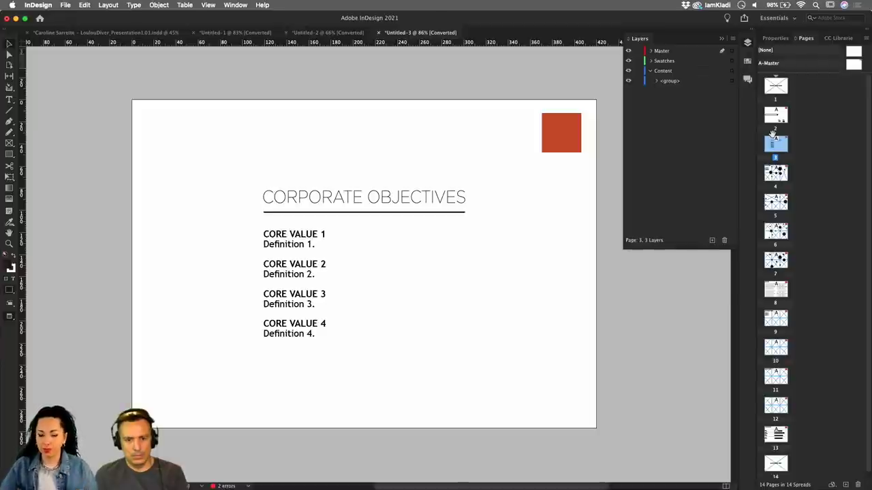
left_click(137, 34)
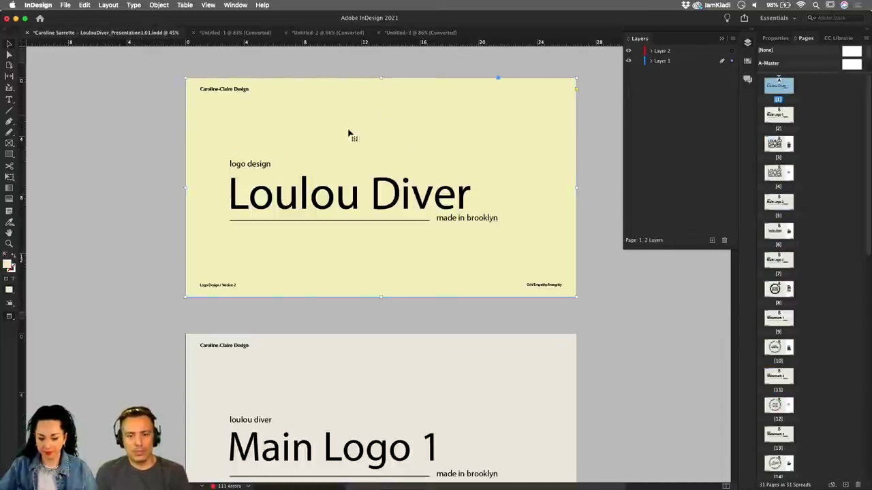
left_click(229, 355)
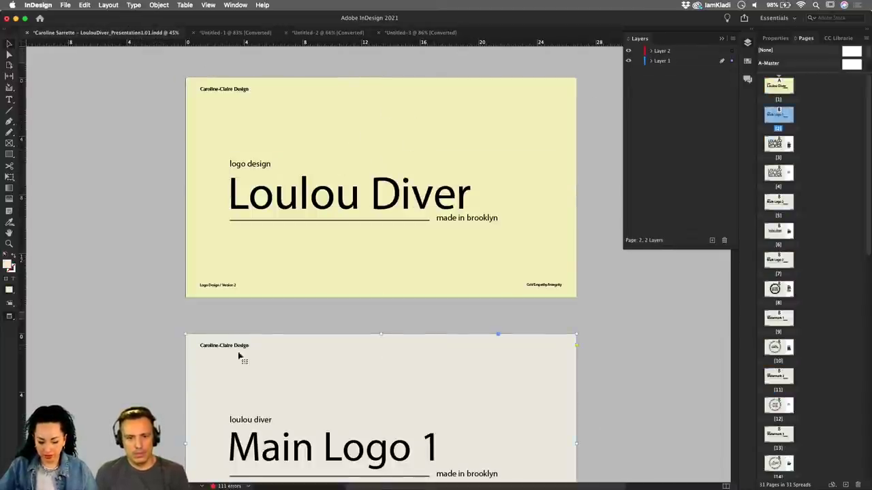
left_click(331, 273)
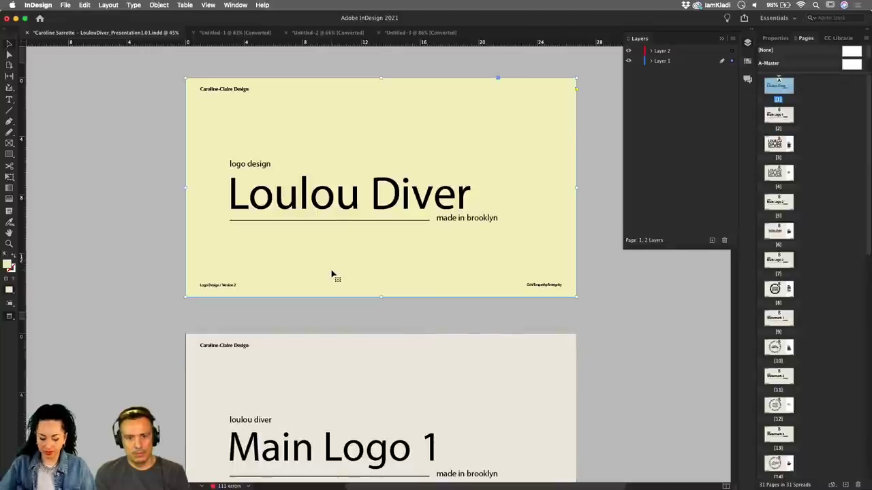
scroll(340, 294, "down", 15)
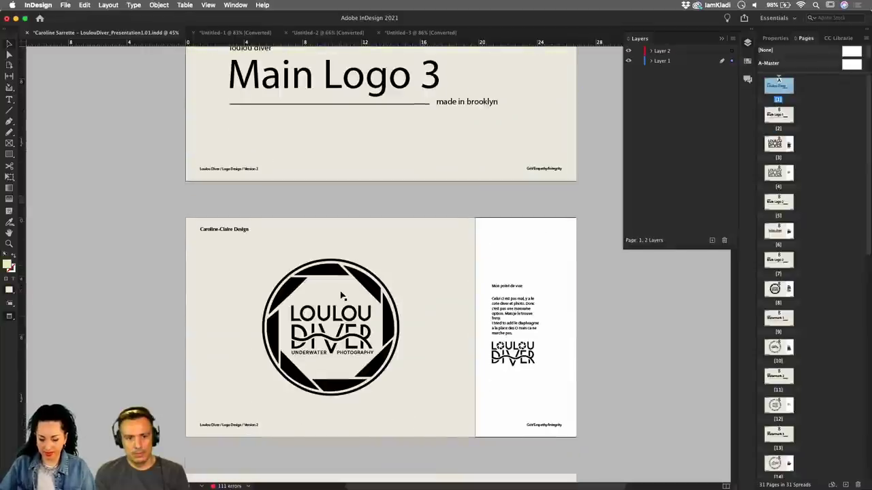
scroll(342, 294, "up", 5)
left_click(349, 238)
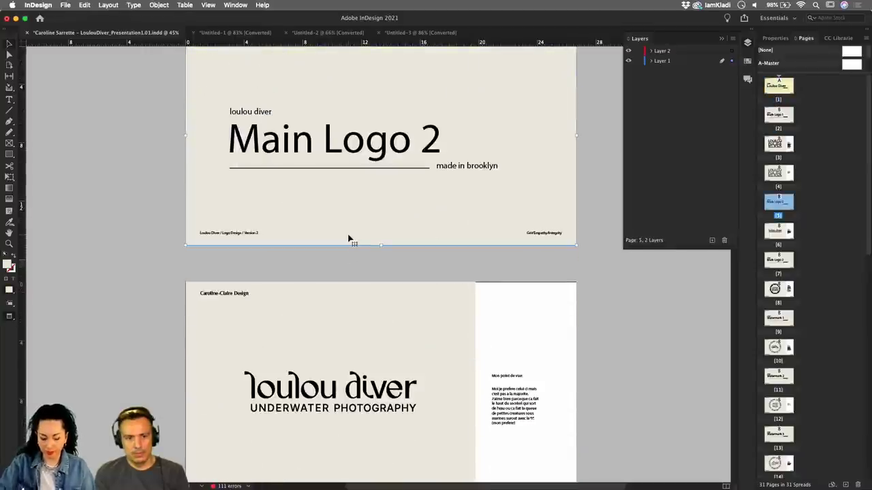
left_click(258, 32)
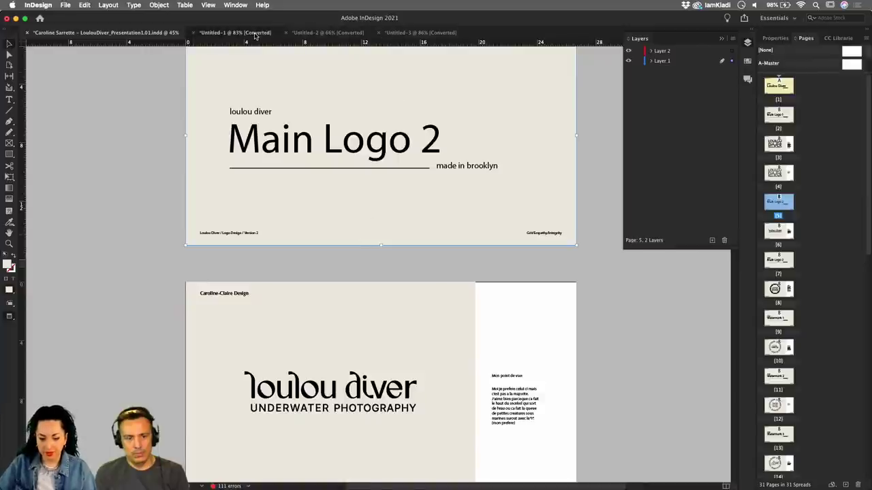
left_click(417, 32)
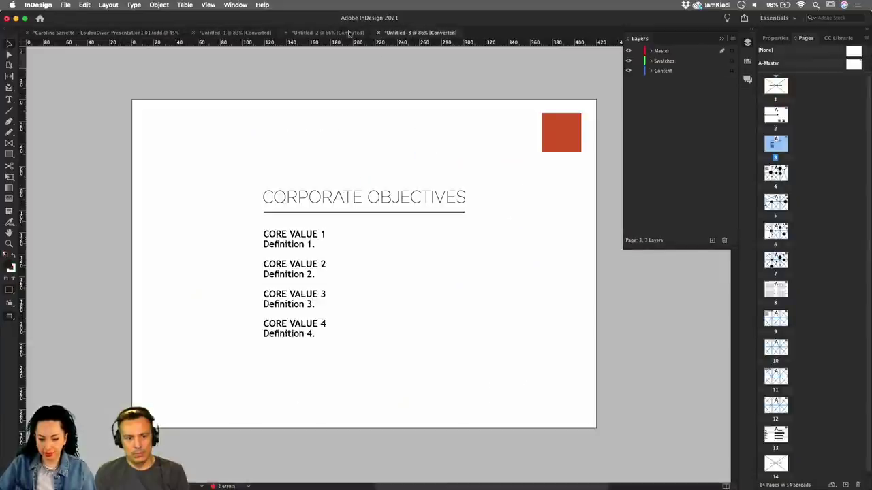
Step: Paste the beige background in place on the Master layer, then remove it
left_click(668, 53)
key("super+alt+shift+v")
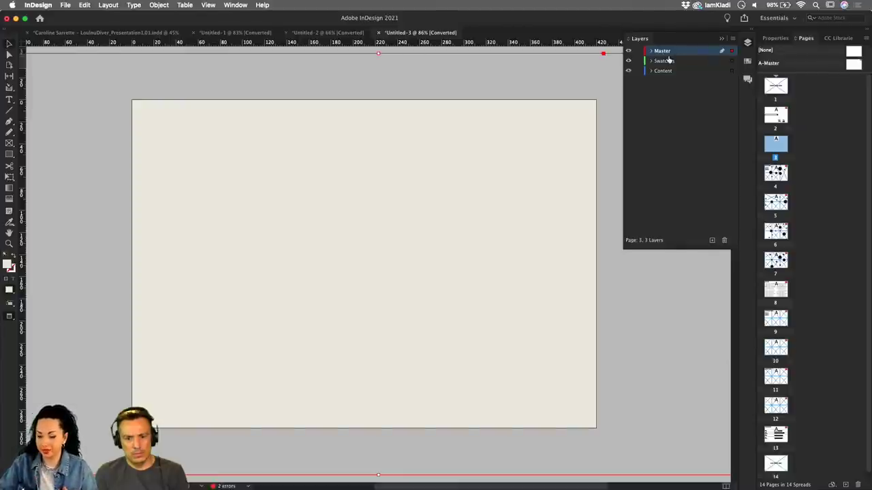
key("Delete")
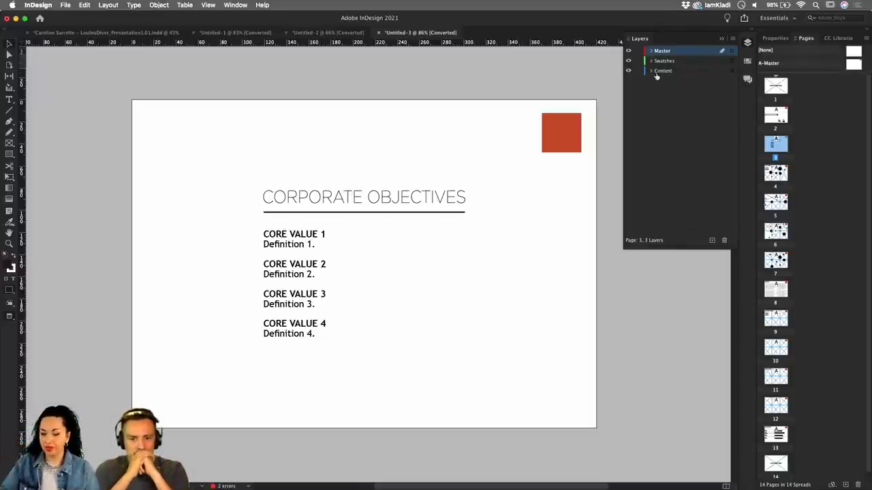
Step: Make the Content layer active, keeping its name, and return to the LoulouDiver presentation
left_click(661, 73)
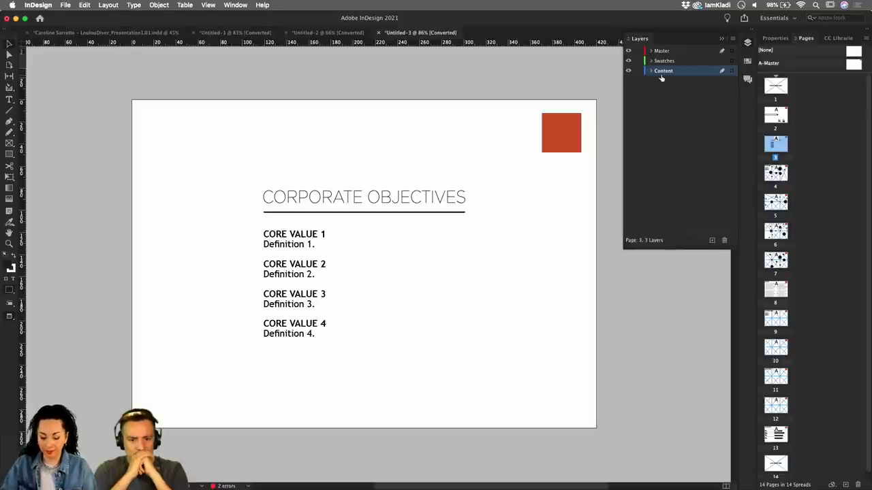
double_click(660, 75)
left_click(674, 91)
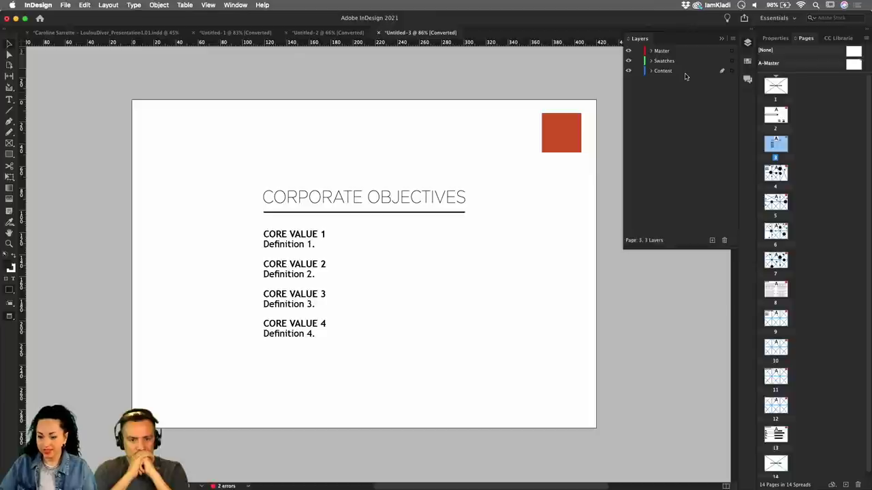
left_click(683, 75)
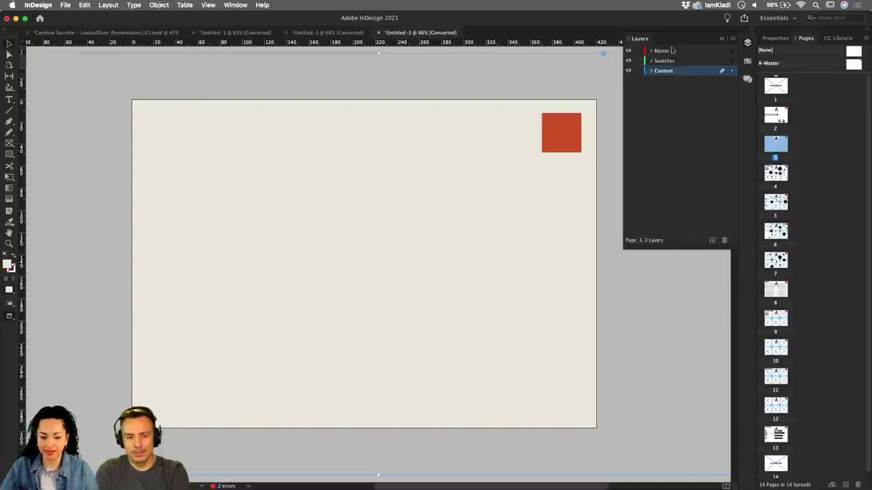
left_click(137, 33)
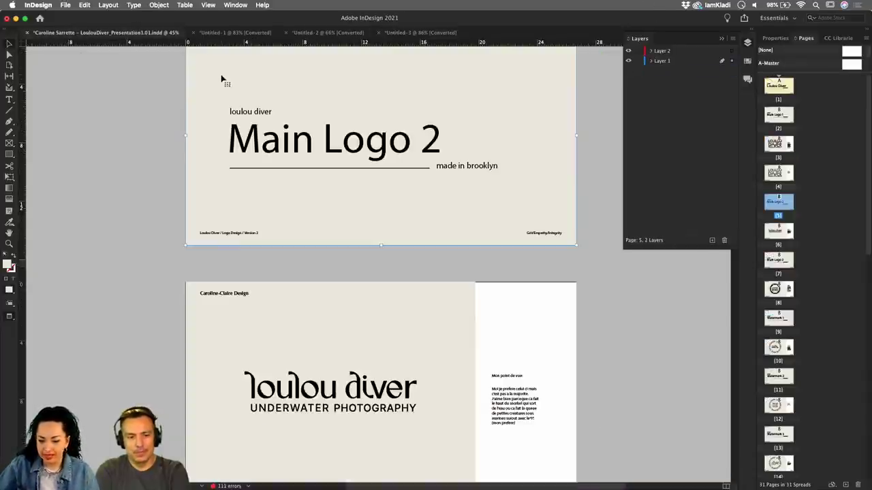
Step: Toggle Layer 1 and Layer 2 visibility to inspect the presentation, selecting page 6's background frame
left_click(628, 61)
left_click(629, 61)
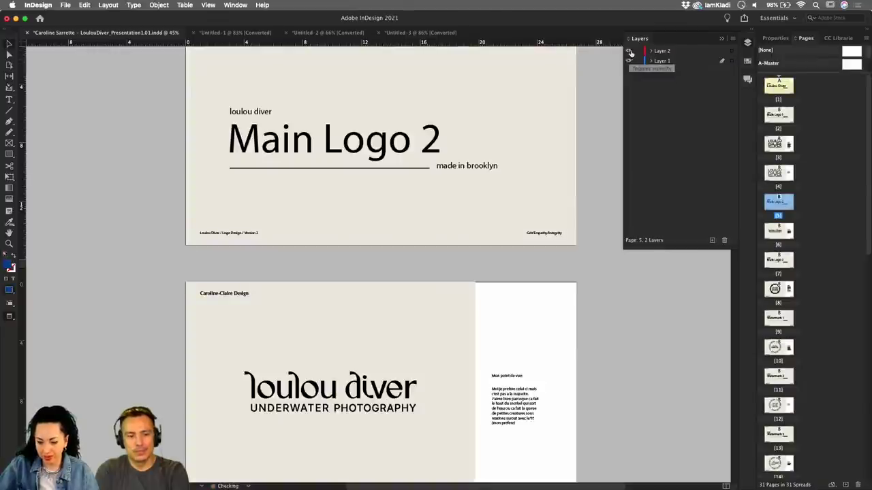
left_click(629, 62)
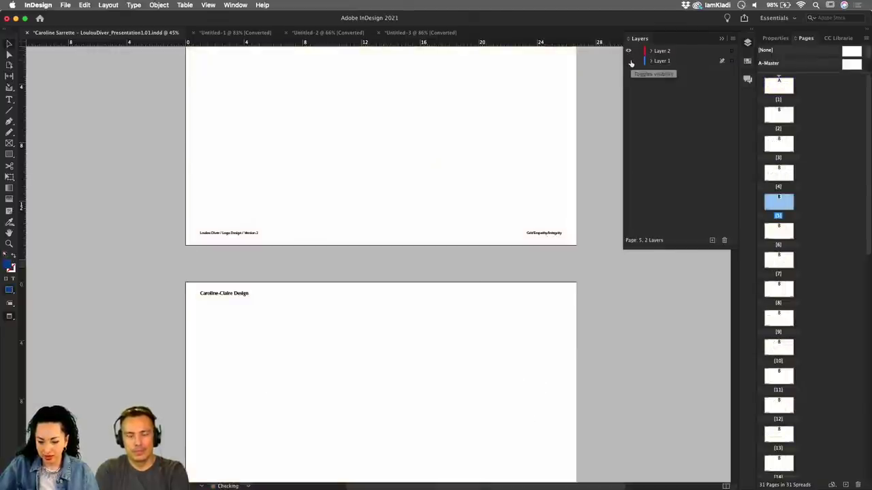
left_click(629, 61)
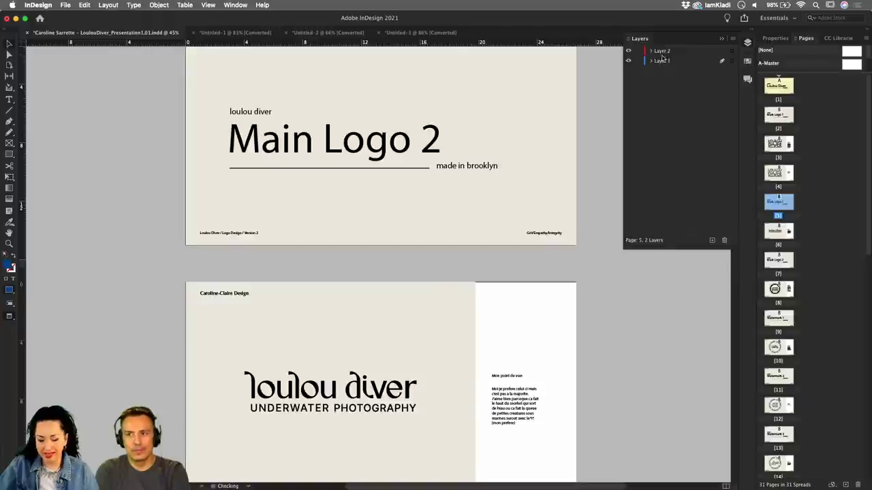
left_click(628, 52)
left_click(628, 52)
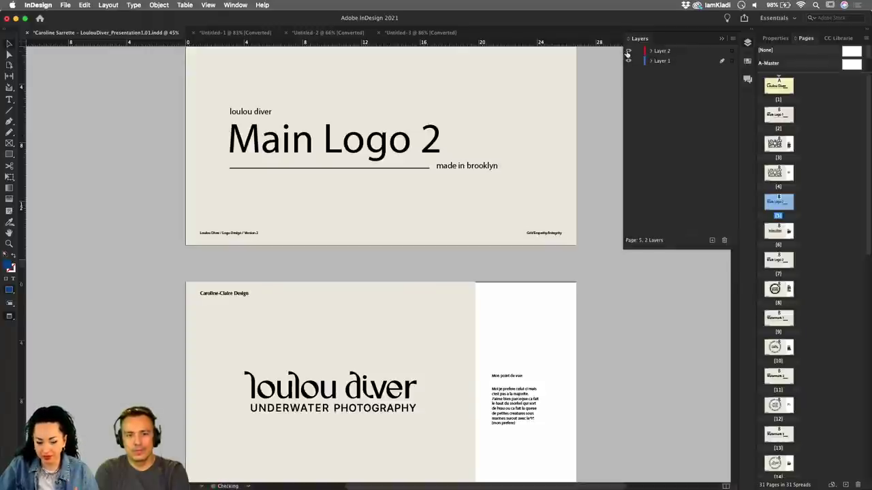
scroll(342, 311, "up", 2)
scroll(343, 312, "down", 10)
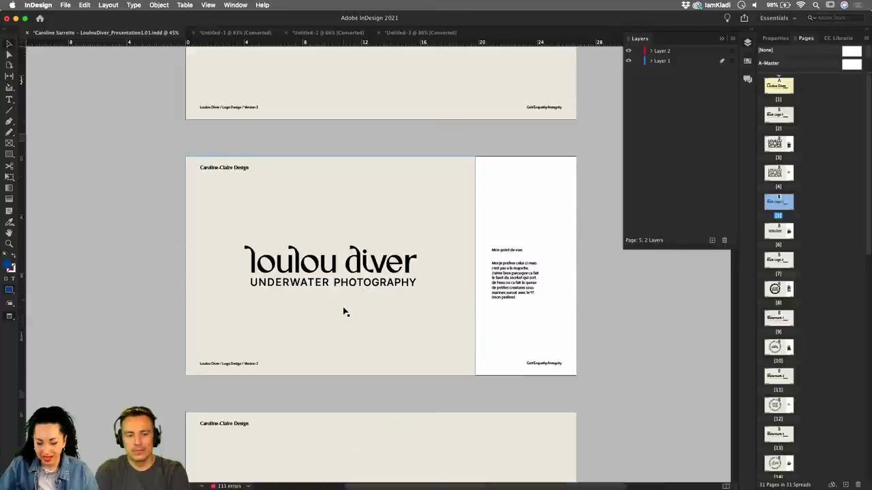
left_click(307, 333)
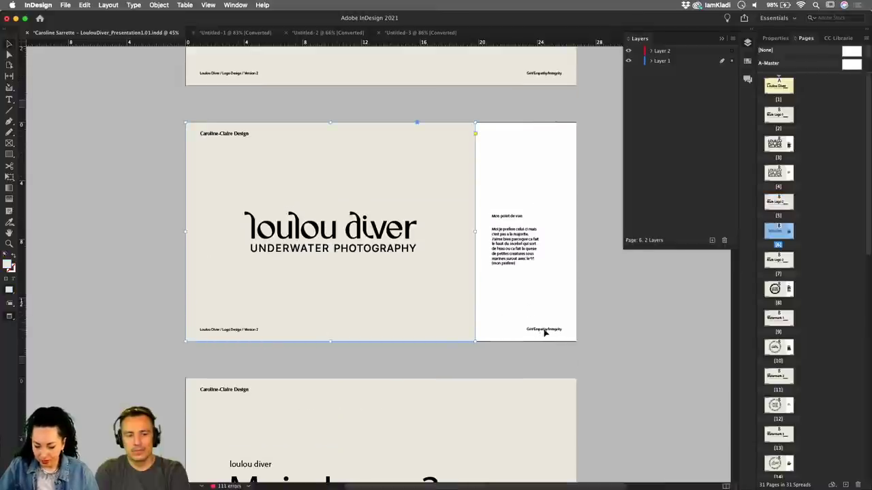
scroll(543, 330, "up", 5)
scroll(542, 330, "down", 6)
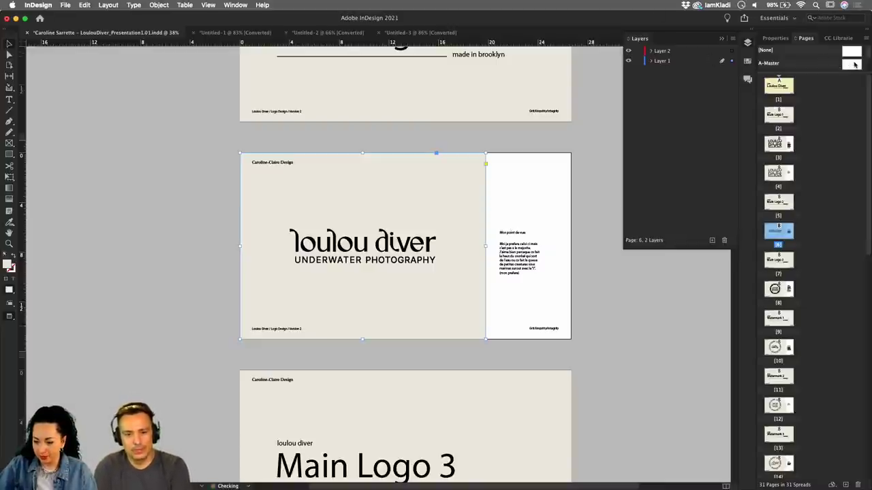
Step: Inspect the A-Master header frame, then return to page 1 and scroll down to the logo pages
double_click(852, 64)
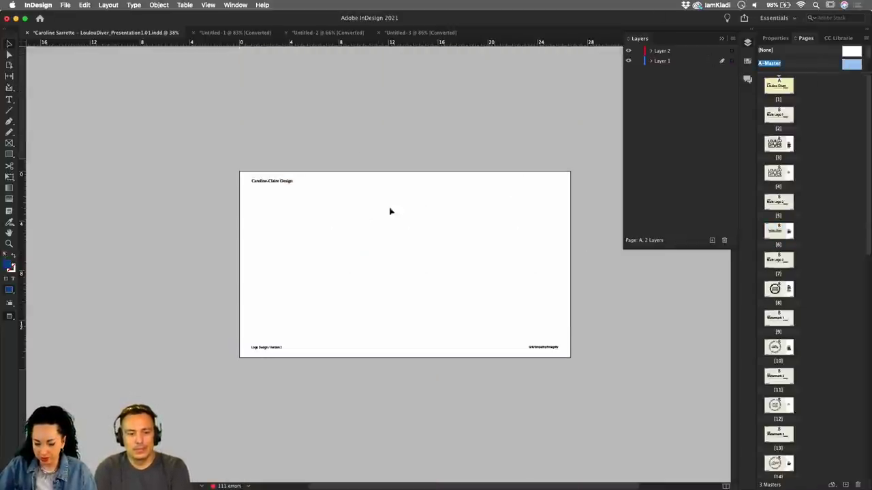
left_click(290, 183)
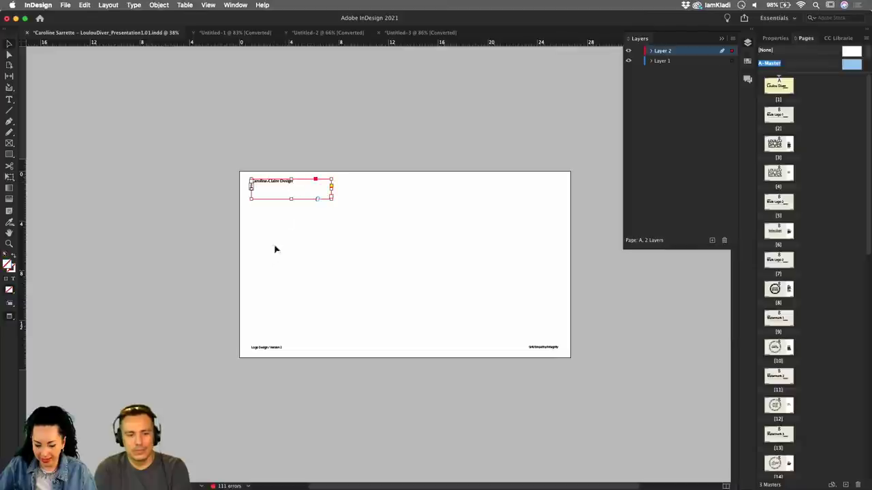
double_click(782, 87)
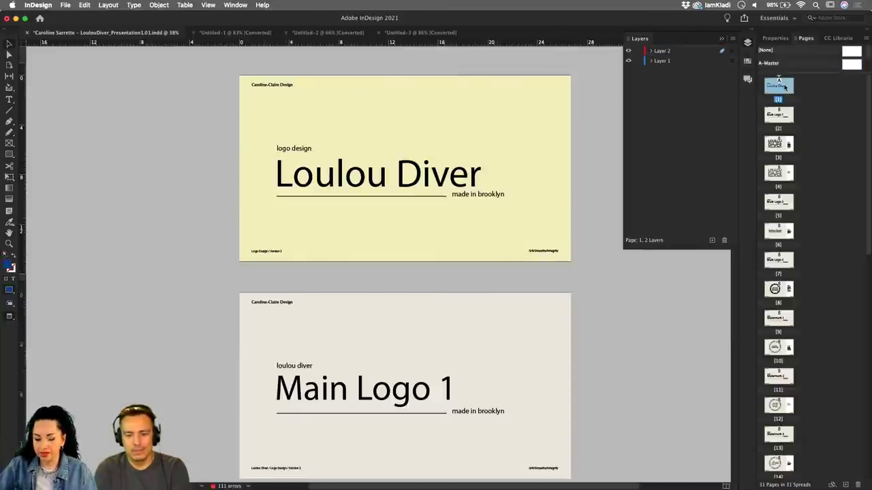
left_click(547, 256)
scroll(578, 292, "down", 15)
scroll(584, 294, "down", 20)
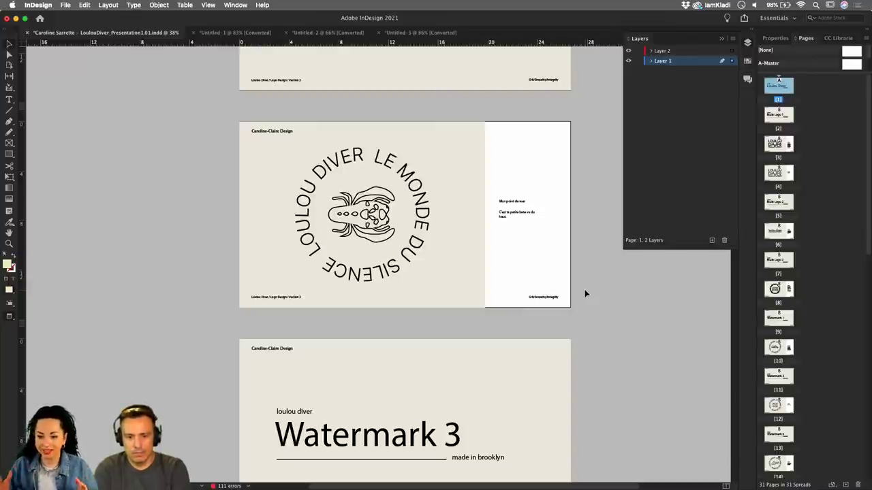
Step: Bring Untitled-3 to the front, showing page 3's beige background and orange-red square
left_click(439, 32)
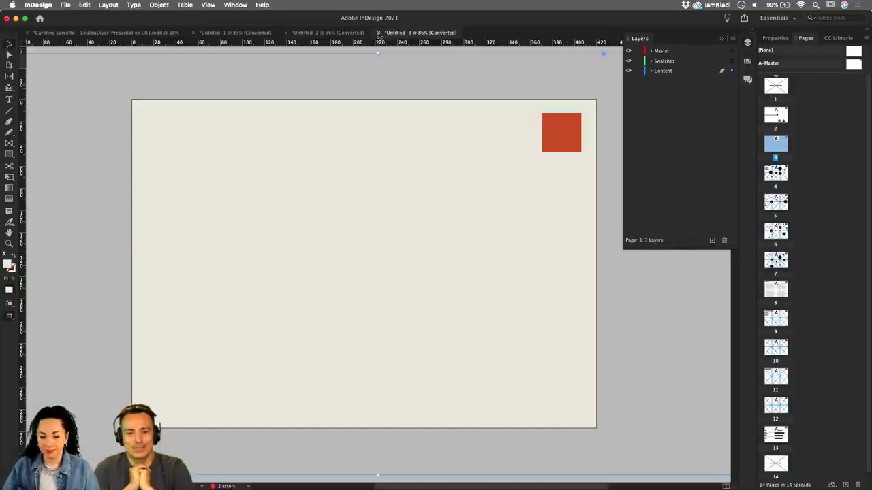
Step: Scroll the presentation, then switch to Untitled-2 and scroll through its pages
scroll(625, 310, "down", 5)
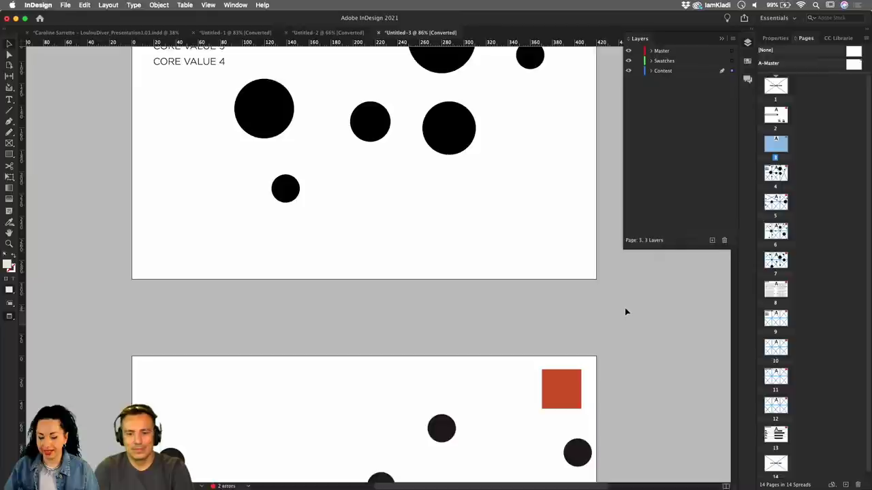
left_click(340, 32)
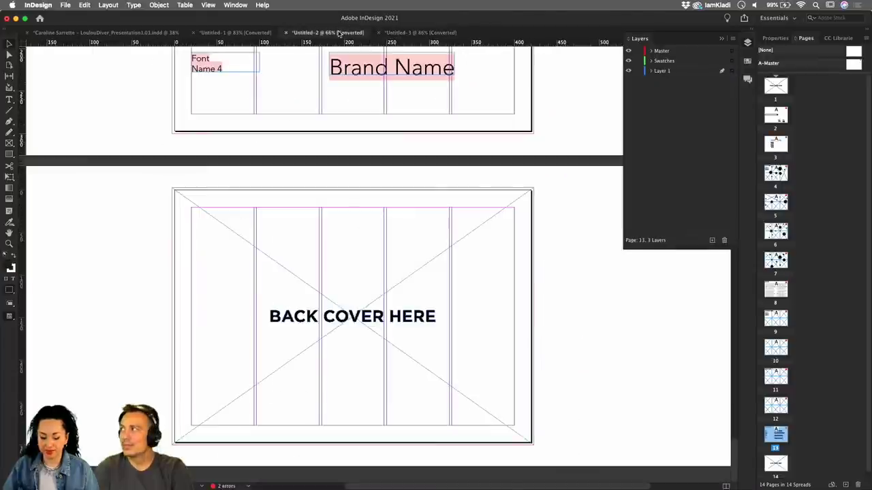
scroll(352, 196, "up", 15)
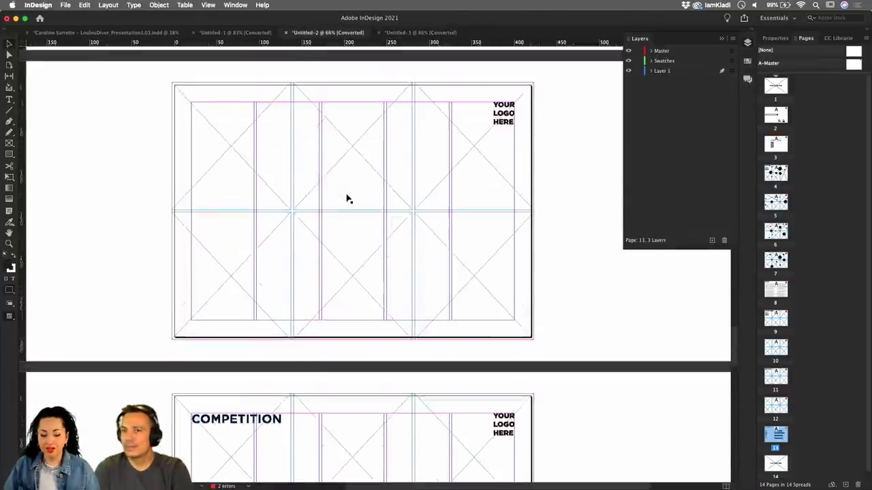
Step: Browse the Untitled-1 brand template, select its BRAND NAME HERE line, then return to the presentation
left_click(235, 32)
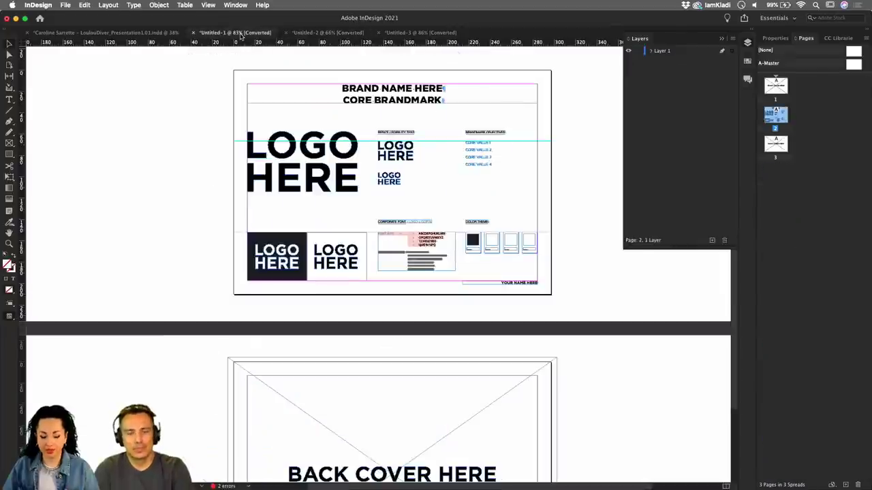
scroll(416, 197, "down", 5)
scroll(417, 198, "up", 10)
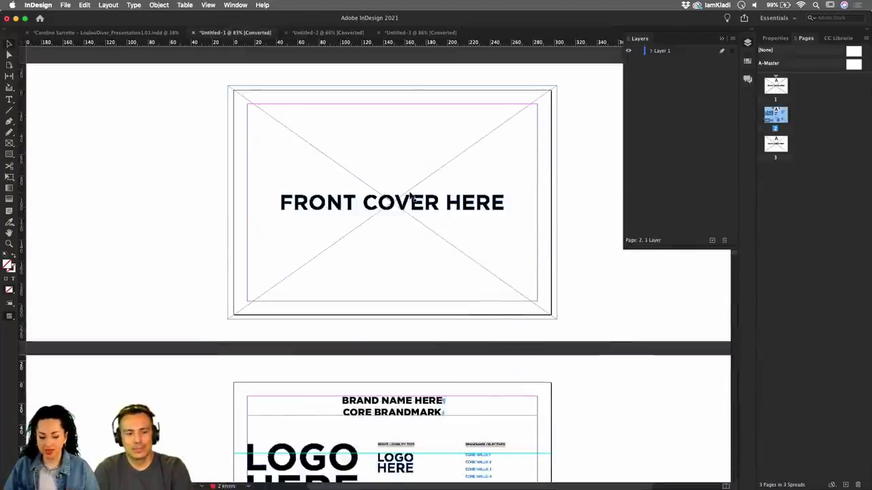
scroll(415, 194, "down", 3)
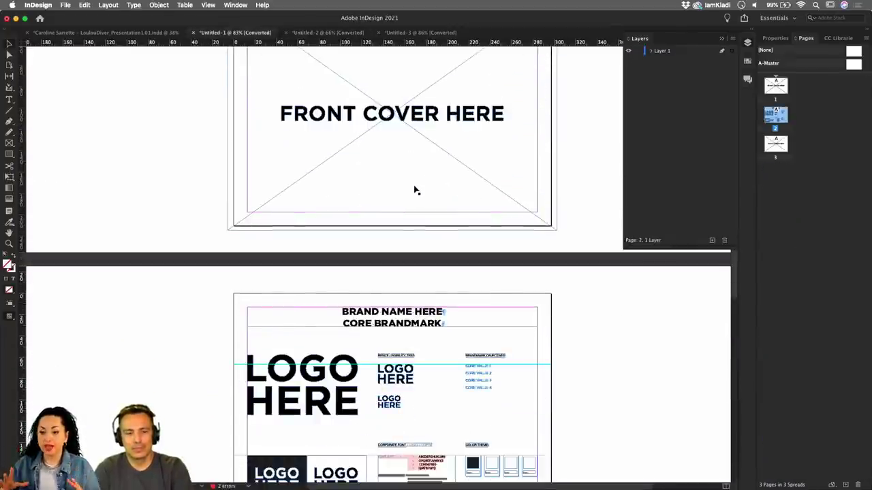
scroll(403, 134, "down", 10)
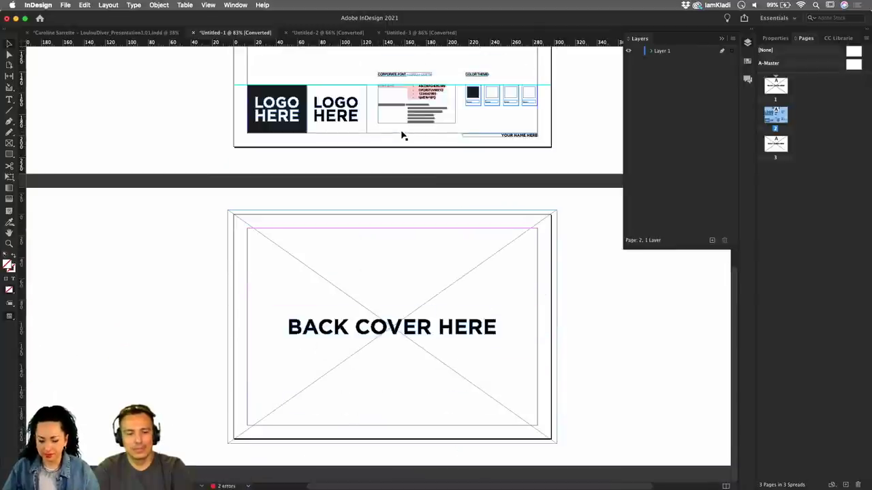
scroll(402, 134, "up", 5)
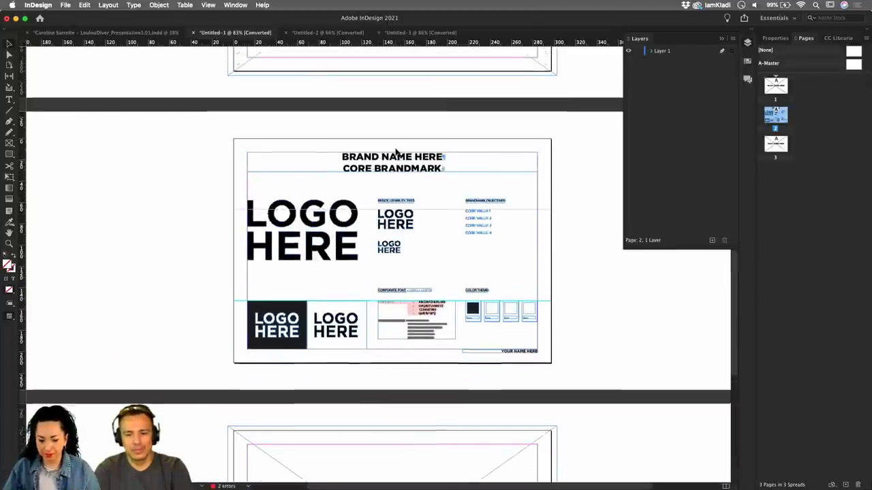
scroll(396, 152, "up", 3)
triple_click(357, 296)
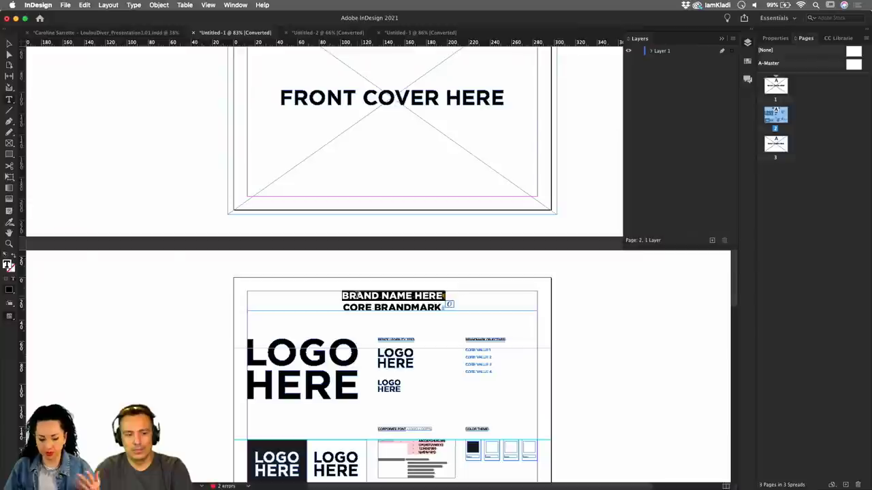
left_click(128, 32)
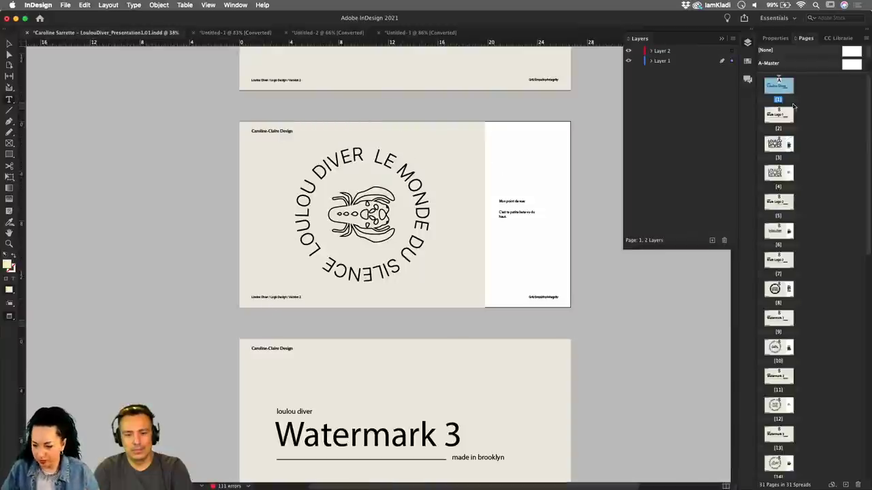
Step: View the A-Master page, then return to the Loulou Diver title page (page 1)
double_click(852, 65)
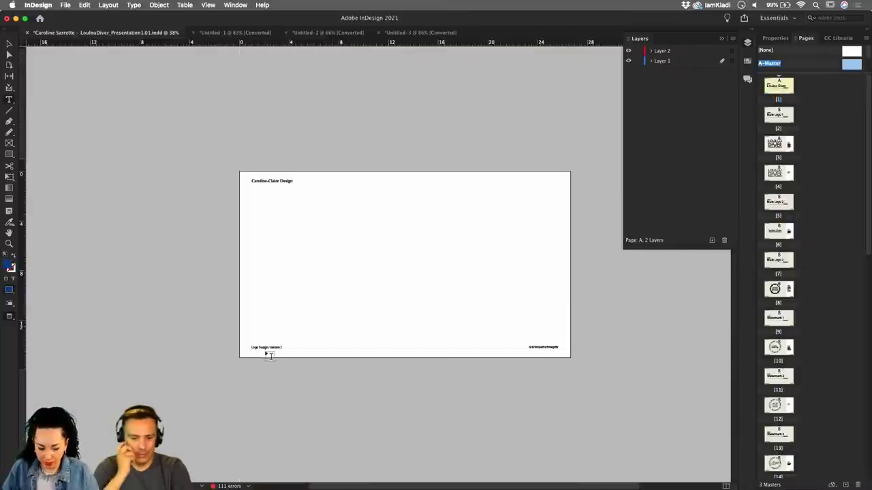
scroll(328, 250, "up", 5)
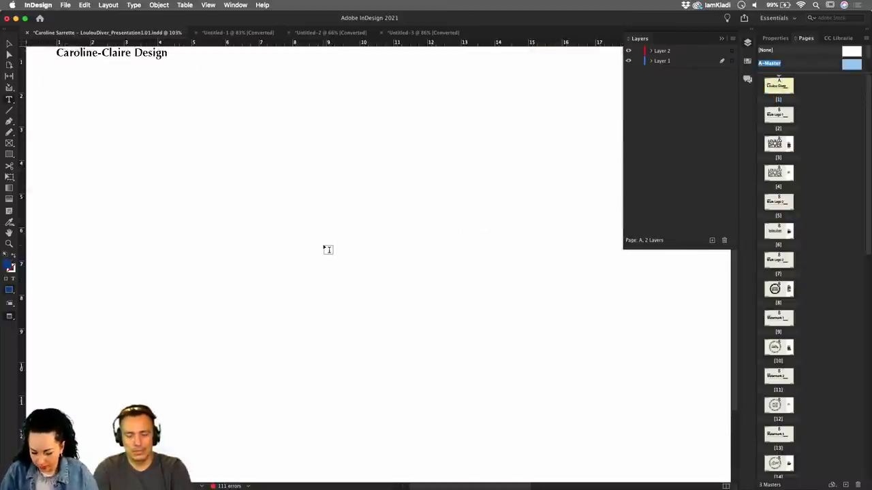
scroll(328, 250, "down", 3)
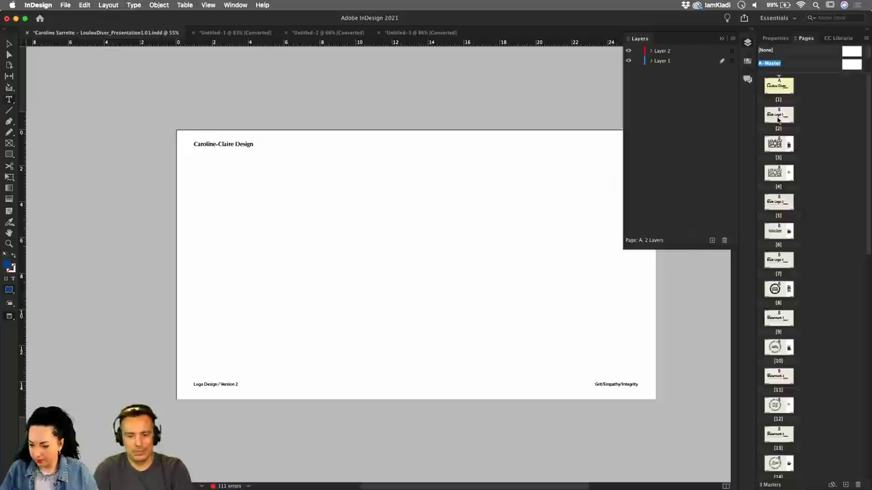
double_click(779, 86)
Step: Select all the Loulou Diver title text and paste it into Untitled-1's heading, then undo
double_click(395, 217)
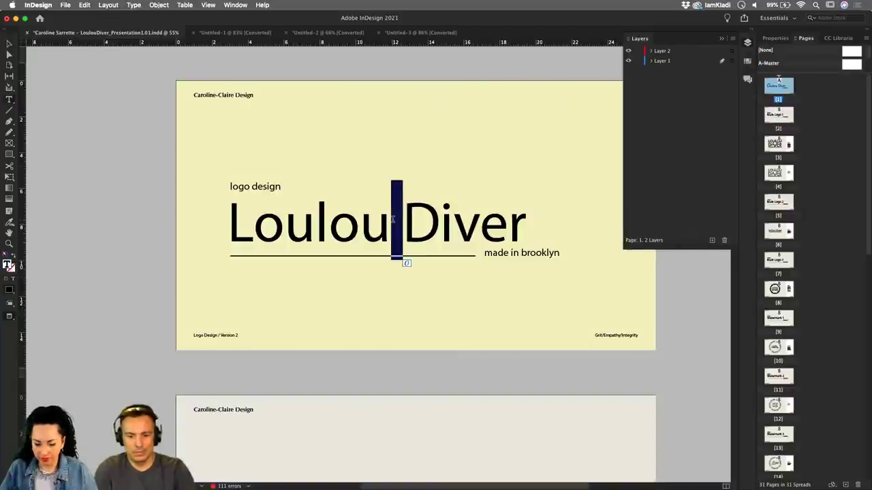
key("super+a")
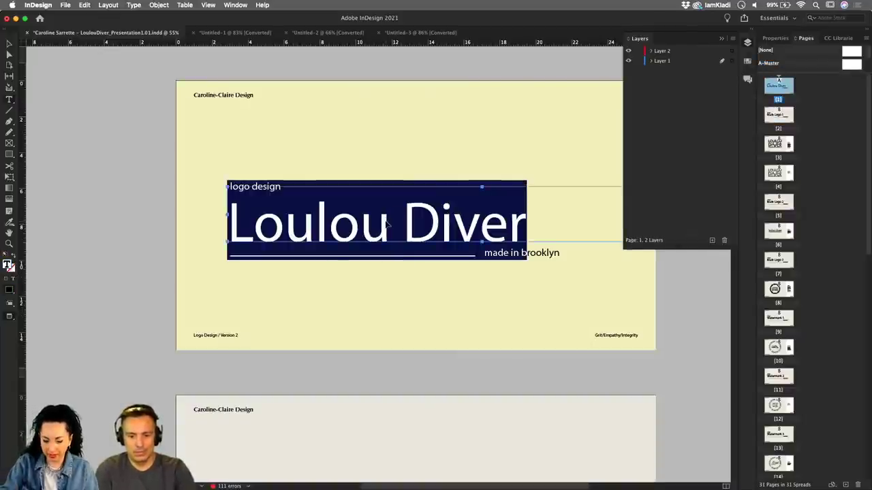
left_click(265, 33)
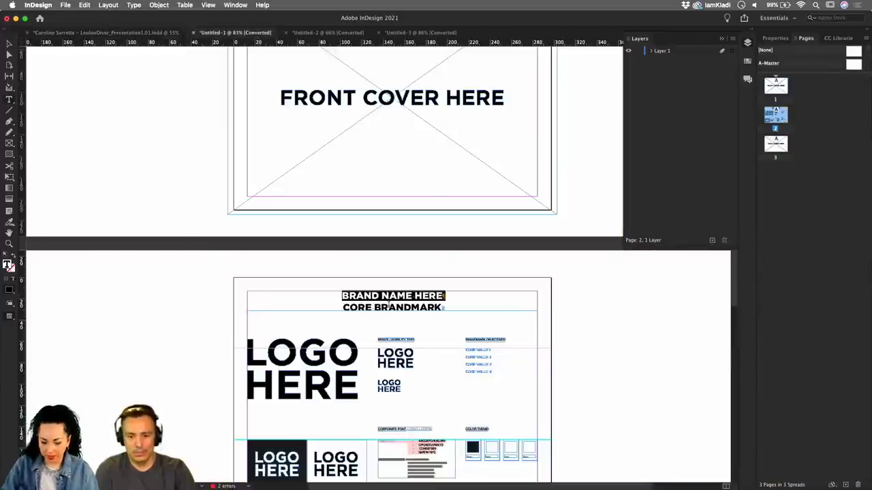
key("super+v")
double_click(390, 310)
key("super+v")
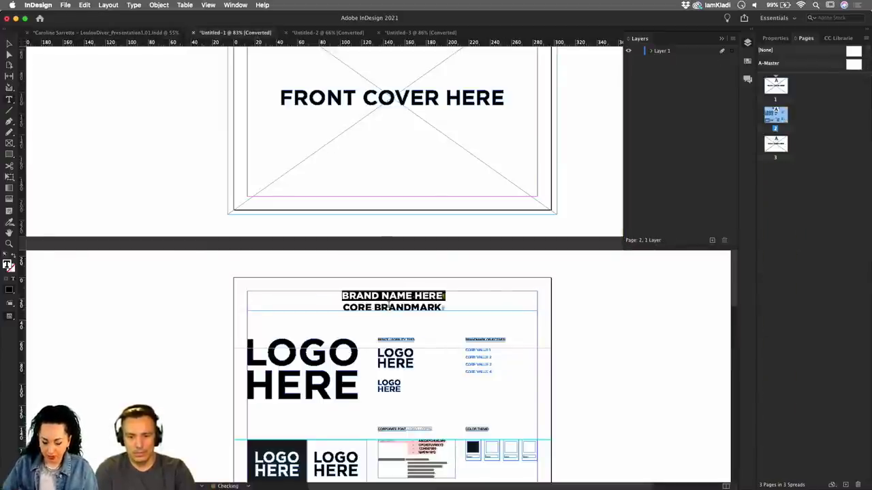
Step: Type LOULOU DIVER over the placeholder heading, with CORE BRANDMARK on the line below
type("LOU")
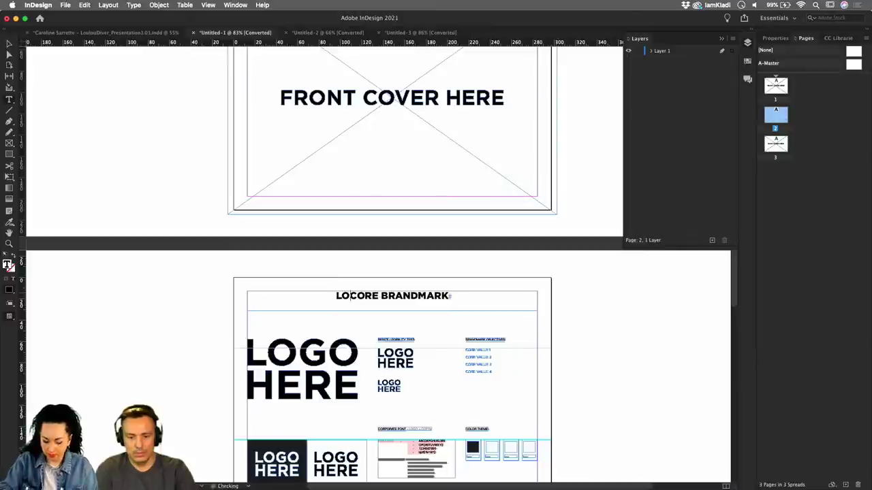
type("OOU DIVE")
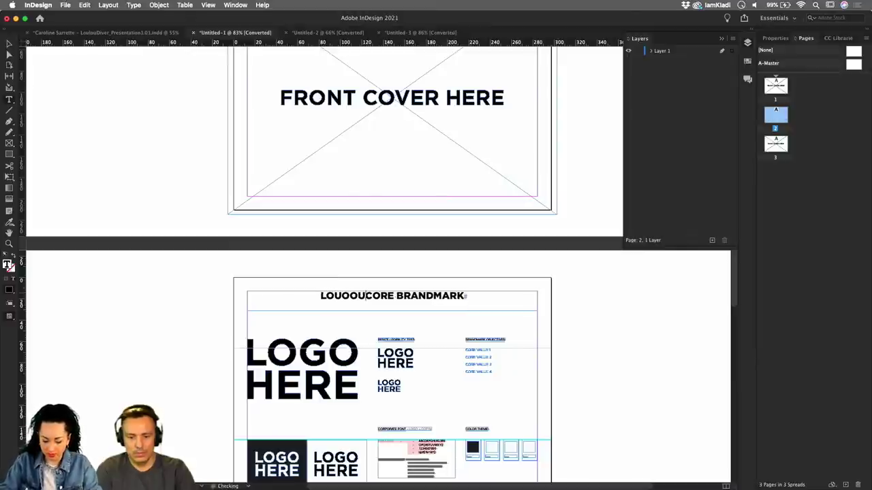
type("R")
key("Return")
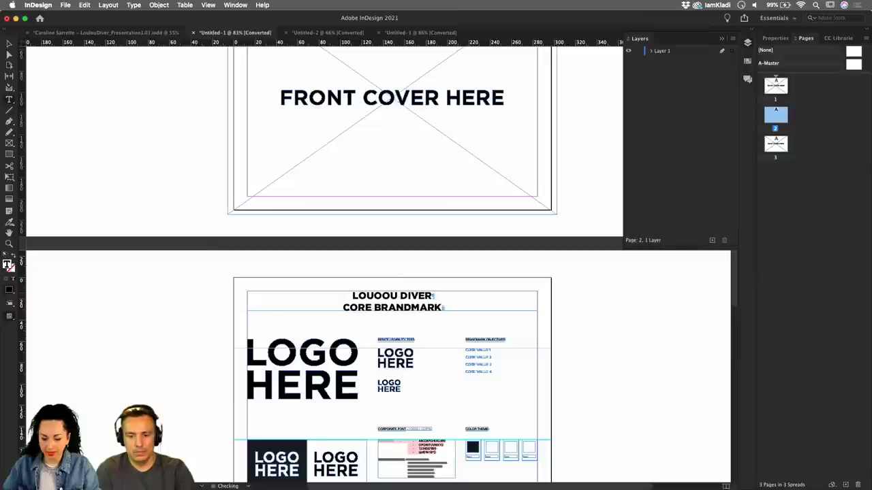
left_click(384, 295)
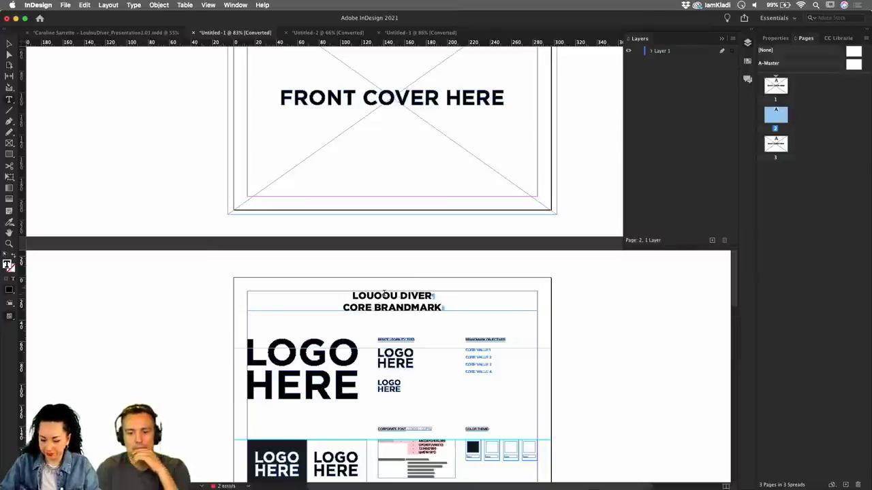
type("L")
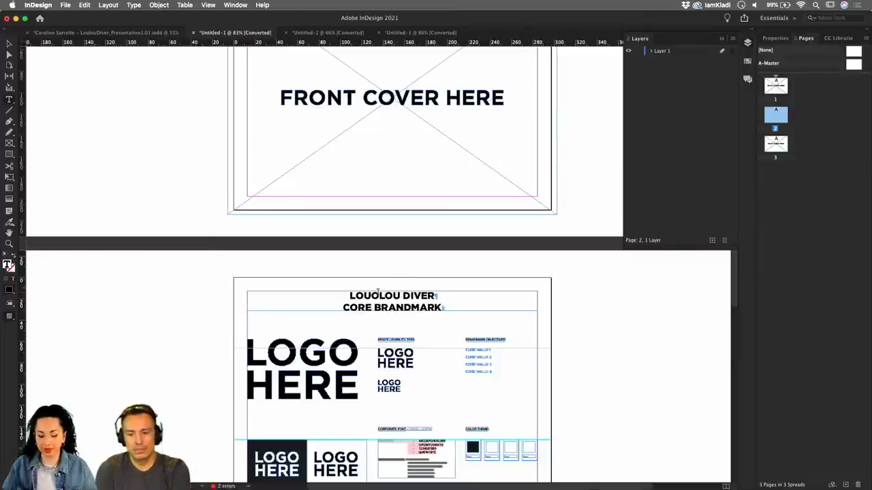
left_click(11, 45)
scroll(269, 181, "down", 3)
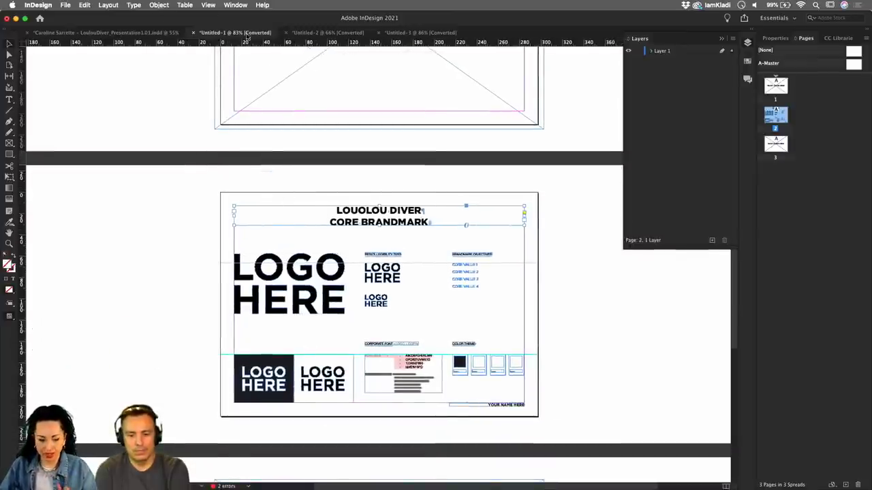
left_click(125, 34)
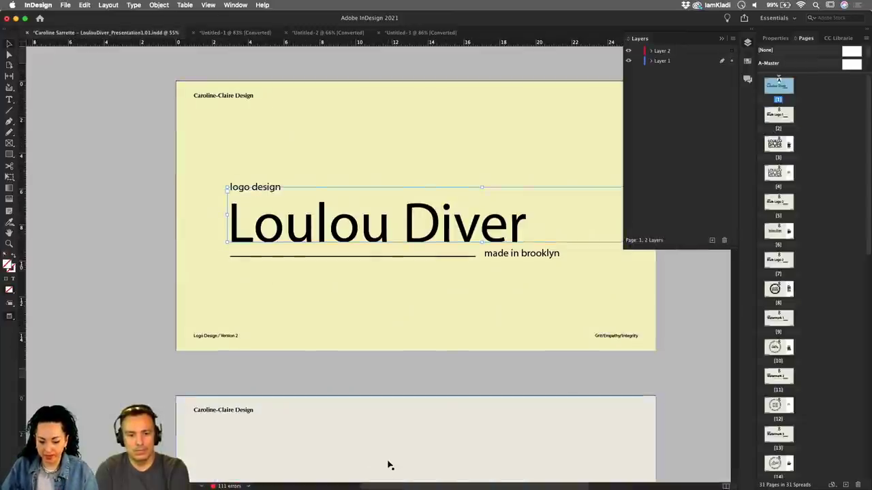
Step: Select the LOULOU DIVER main logo on the presentation's page 3
scroll(387, 463, "down", 10)
scroll(388, 465, "down", 15)
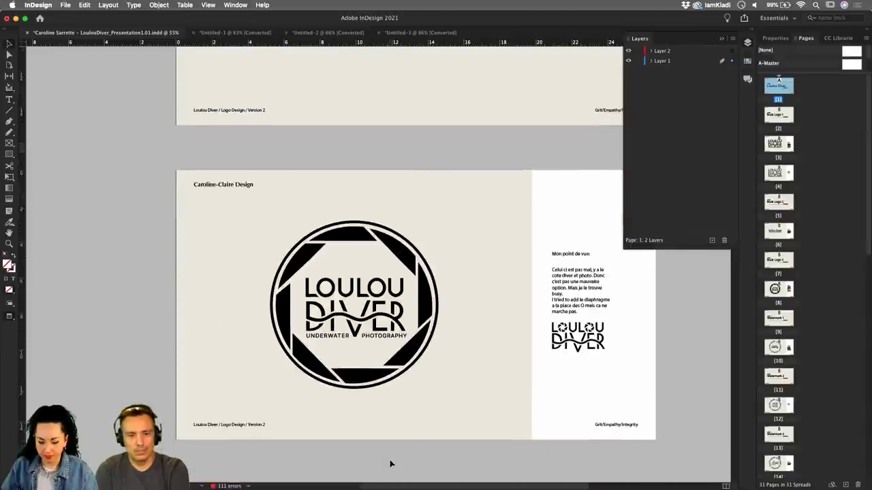
scroll(396, 465, "up", 20)
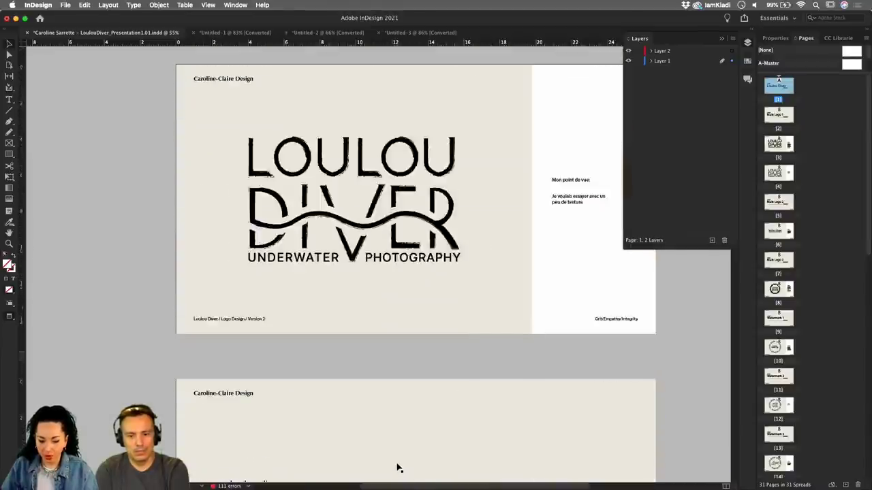
scroll(398, 467, "up", 5)
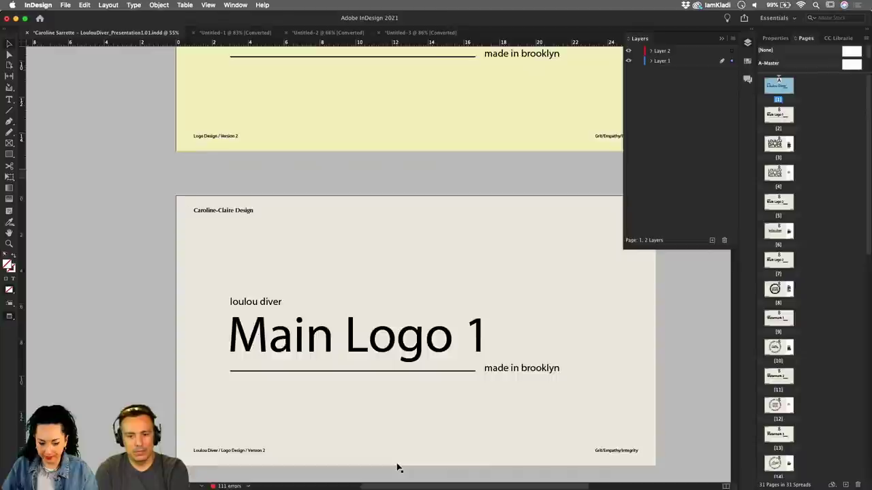
scroll(399, 467, "down", 10)
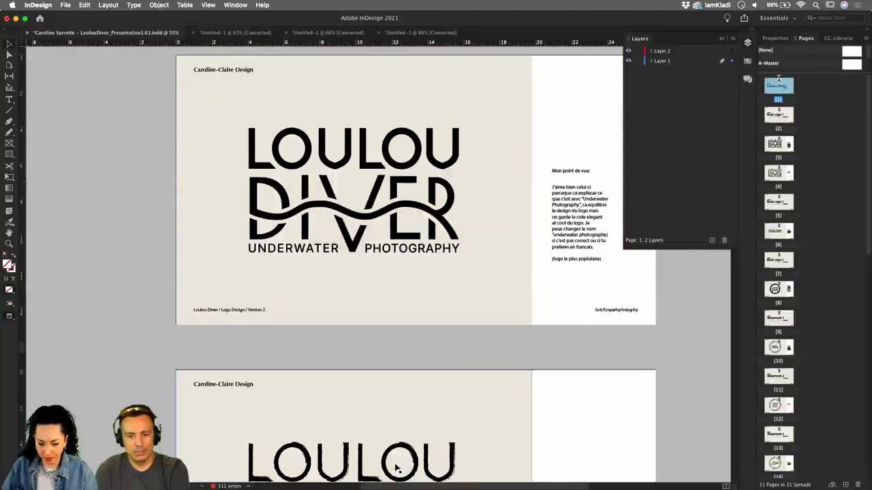
left_click(432, 233)
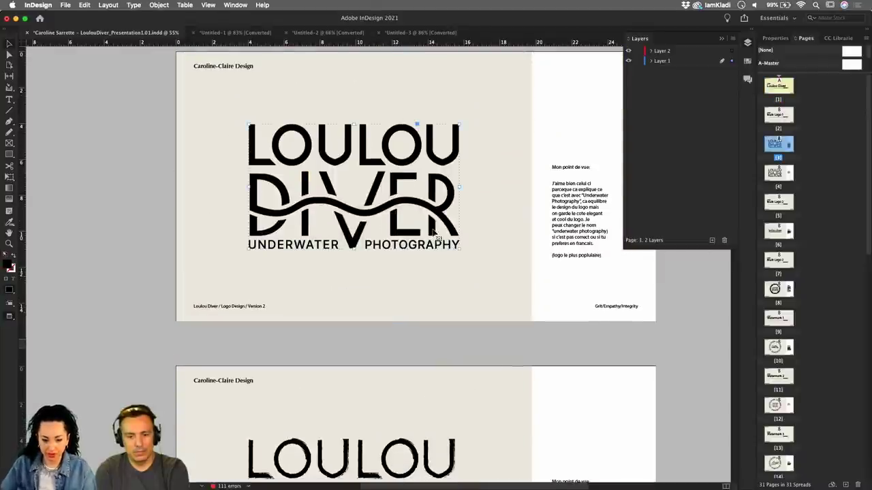
Step: Replace the big LOGO HERE placeholder in Untitled-1 with the pasted logo, resized to fit
left_click(256, 32)
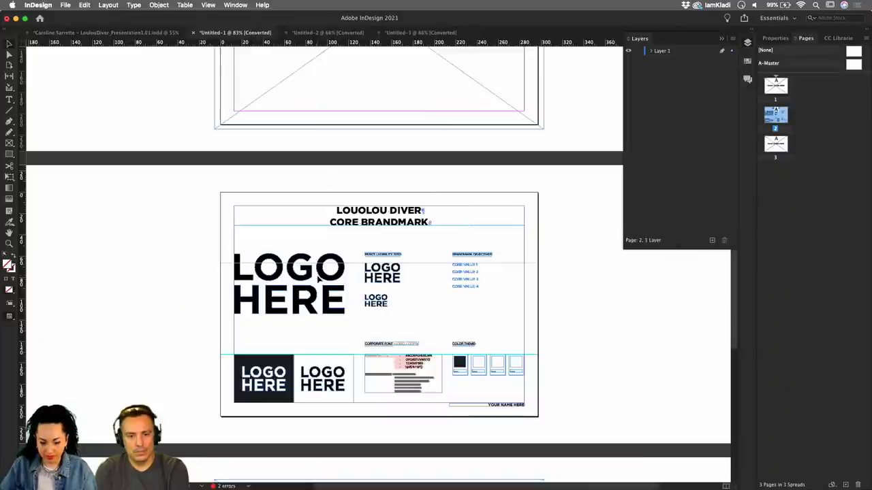
key("BackSpace")
key("super+v")
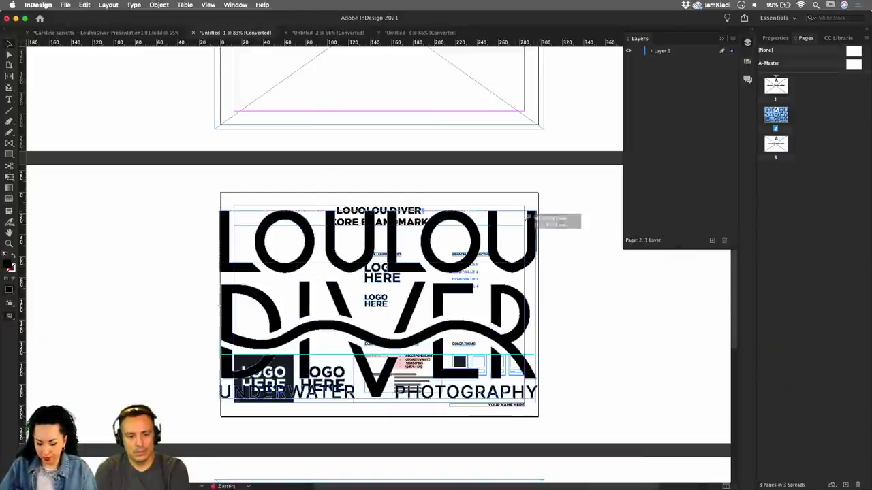
left_click_drag(406, 273, 379, 349)
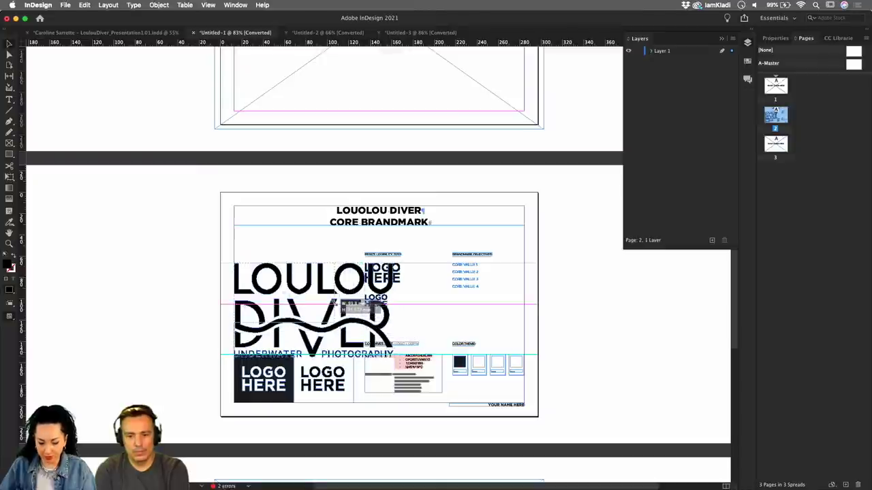
left_click_drag(393, 354, 335, 322)
Step: Place a smaller copy of the logo and delete the small LOGO HERE placeholder
scroll(373, 303, "up", 5)
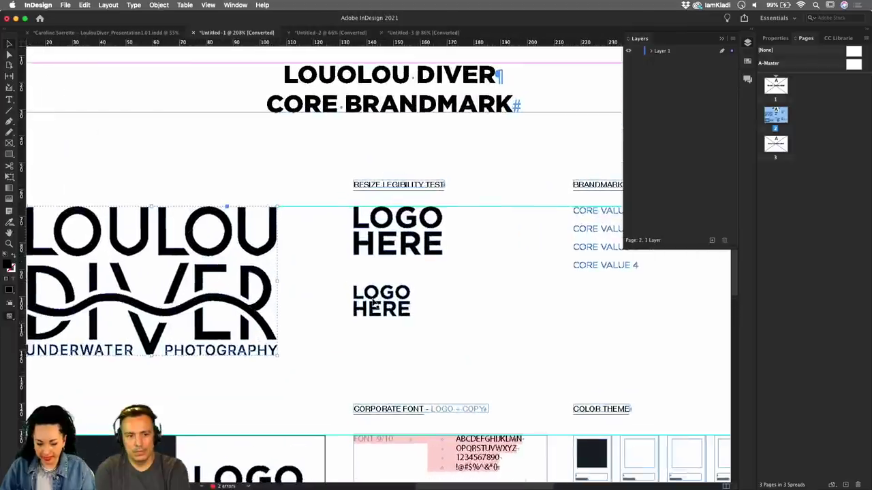
left_click_drag(330, 286, 416, 289)
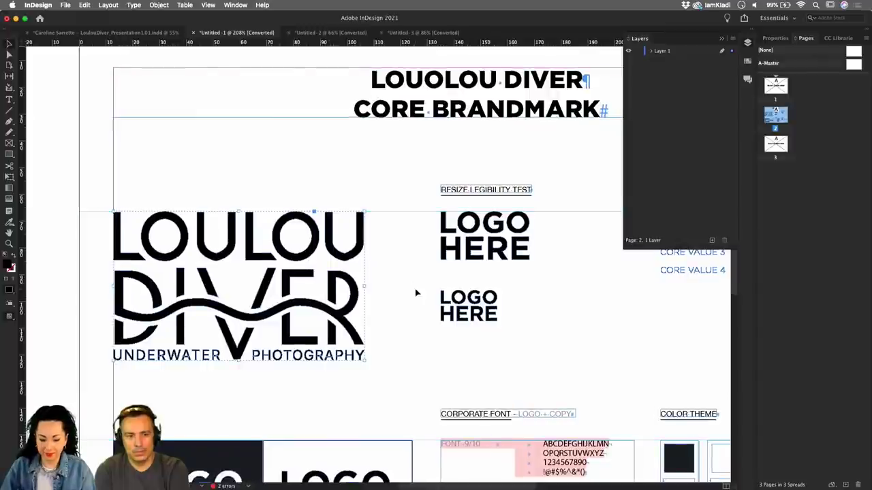
scroll(415, 289, "down", 3)
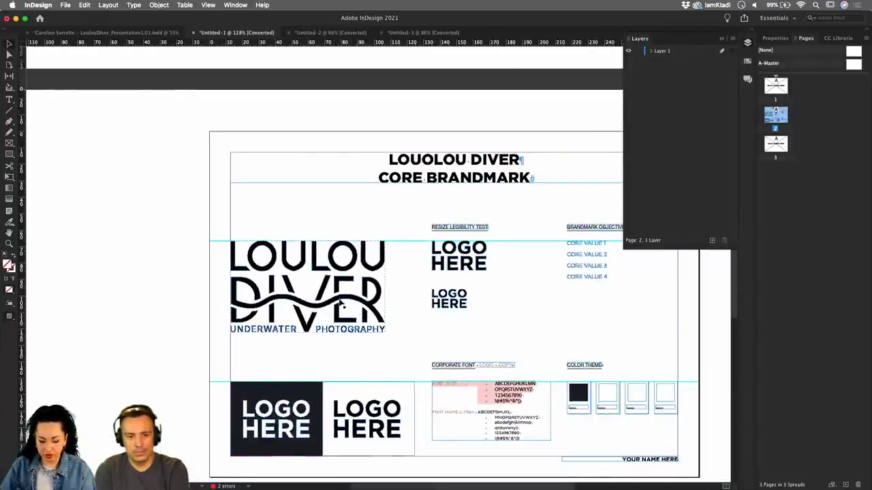
left_click_drag(357, 299, 481, 318)
left_click(480, 269)
key("Delete")
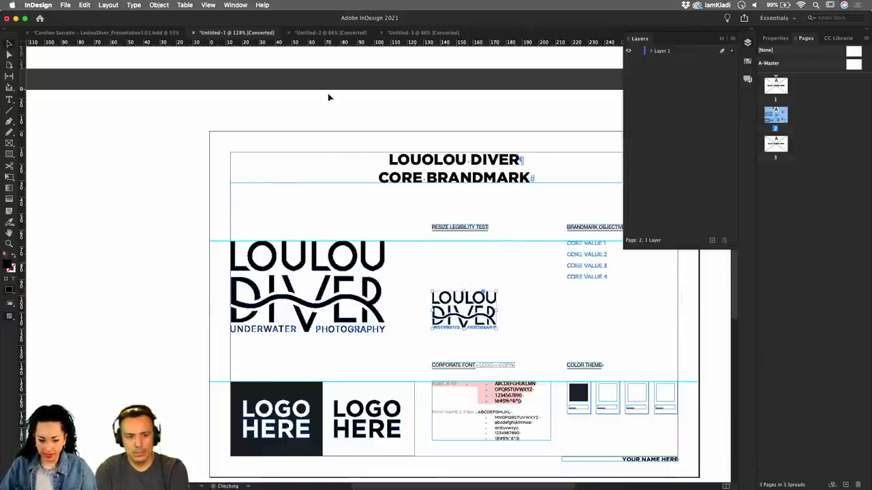
Step: Go back to the Loulou Diver presentation, then bring Adobe Illustrator to the front
left_click(329, 32)
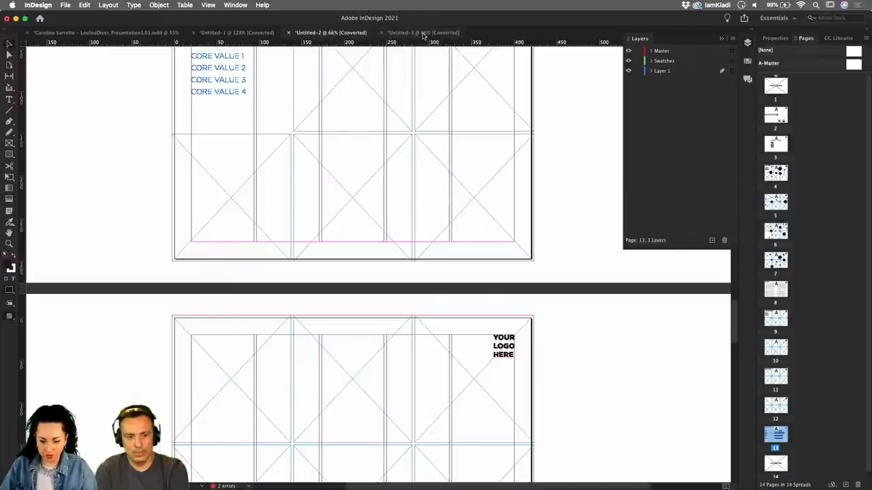
left_click(242, 33)
left_click(130, 33)
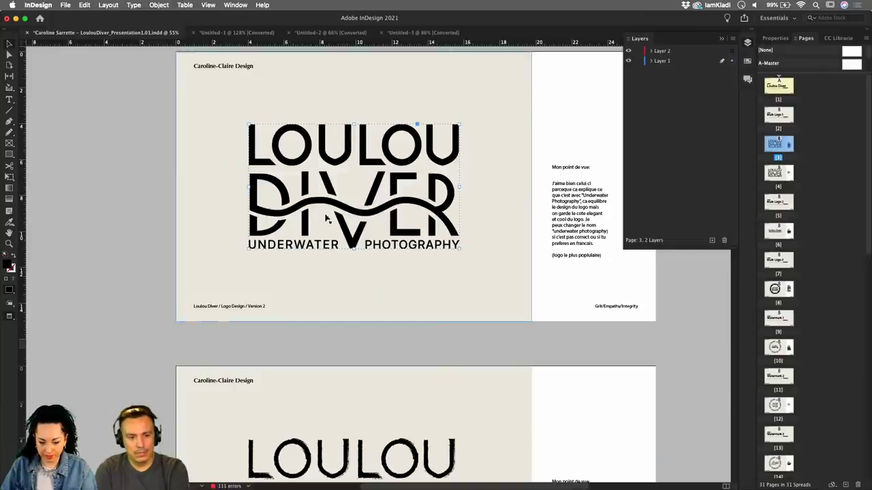
scroll(355, 278, "down", 20)
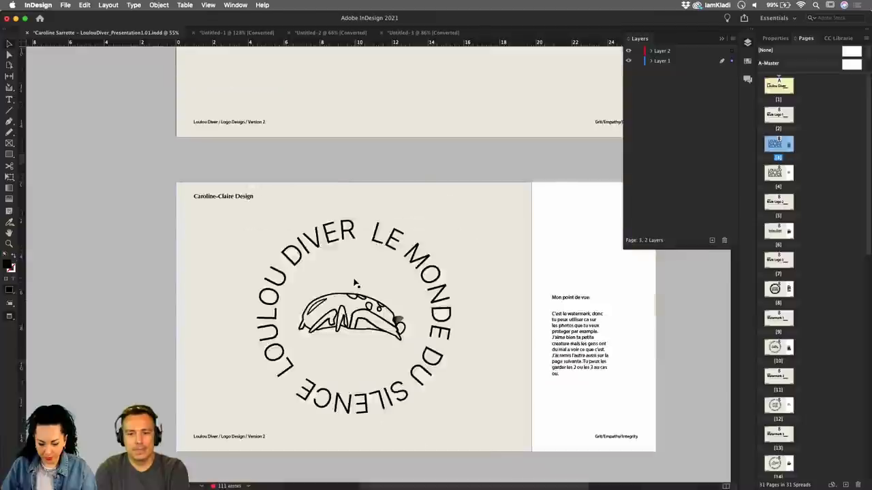
scroll(368, 329, "down", 15)
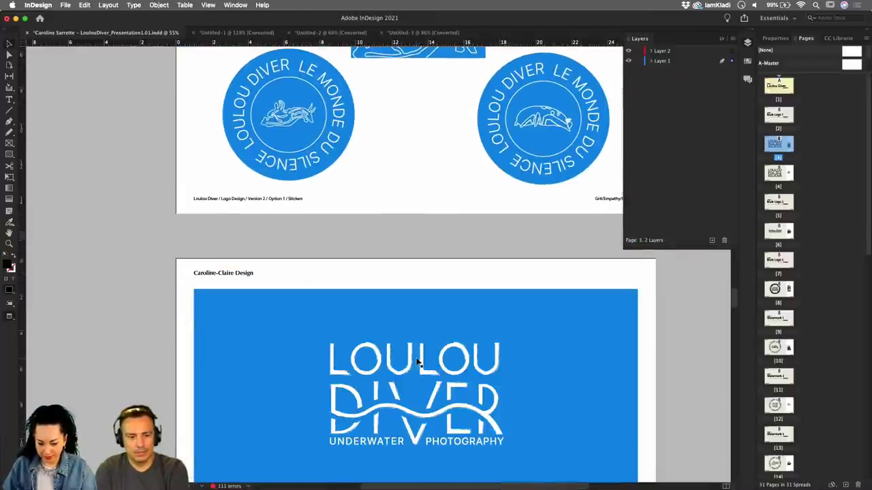
scroll(418, 363, "down", 10)
mouse_move(418, 488)
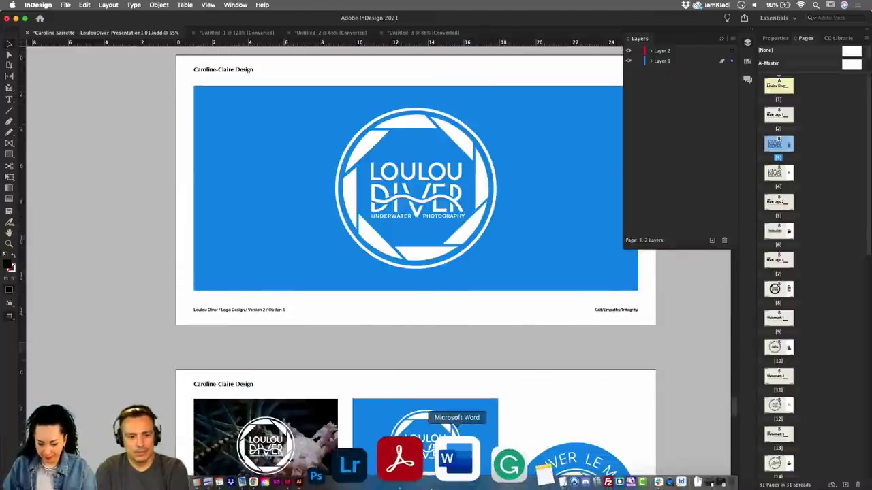
left_click(388, 470)
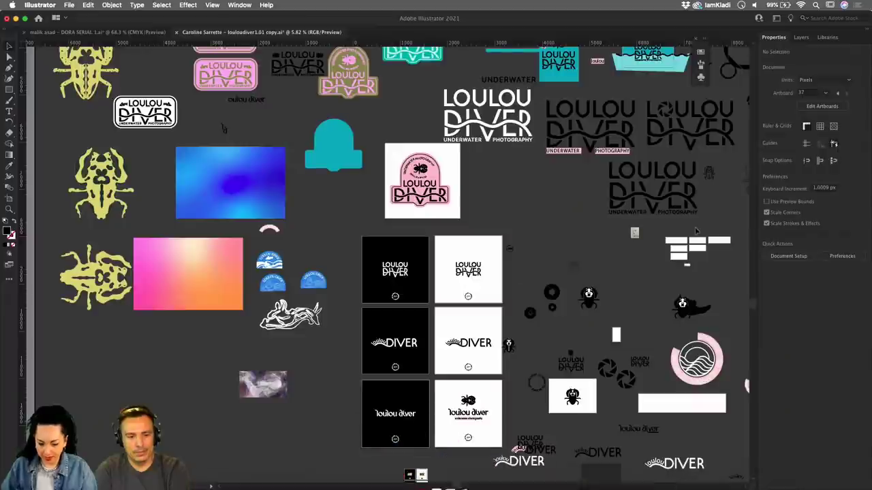
left_click(426, 194)
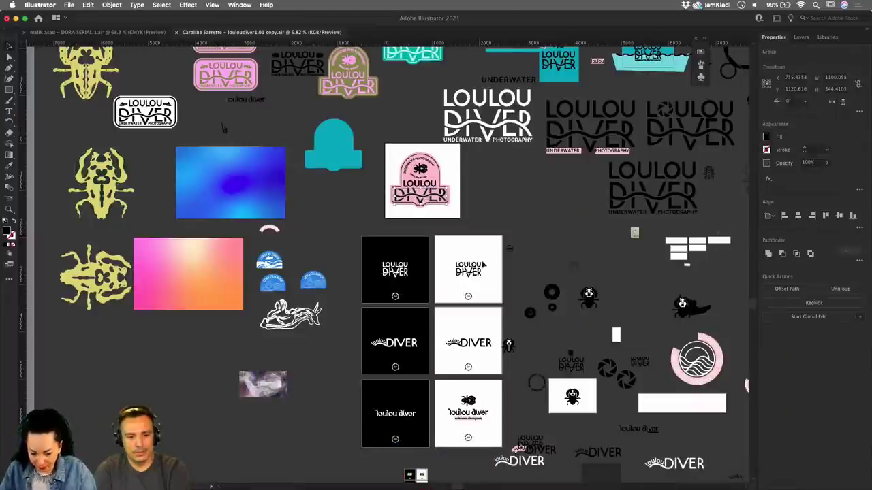
scroll(470, 337, "down", 2)
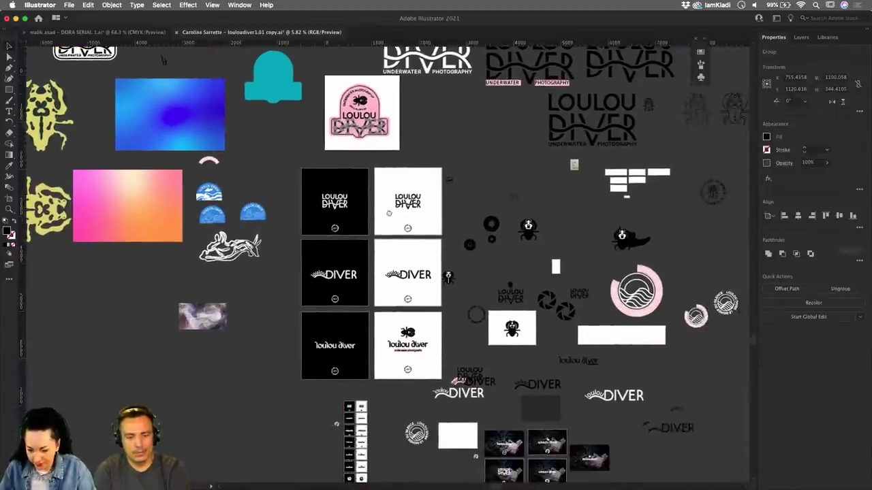
scroll(504, 389, "up", 6)
scroll(415, 337, "up", 5)
scroll(414, 337, "right", 2)
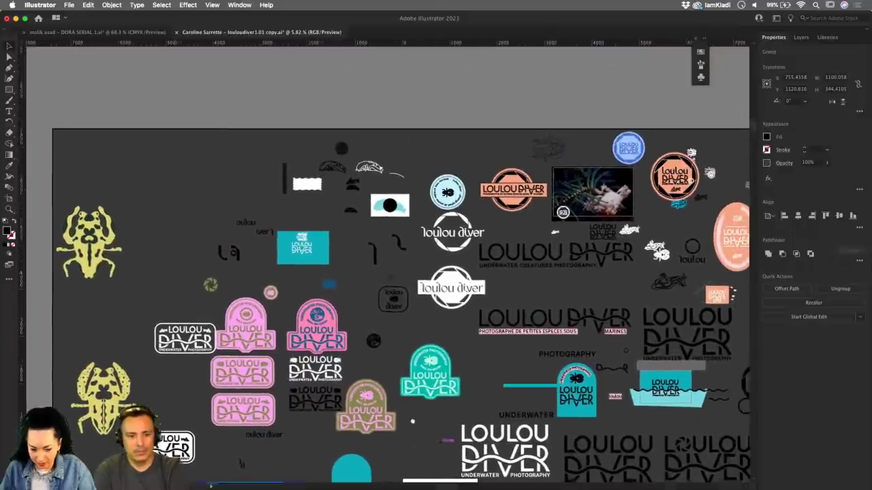
scroll(414, 337, "down", 5)
scroll(414, 336, "right", 3)
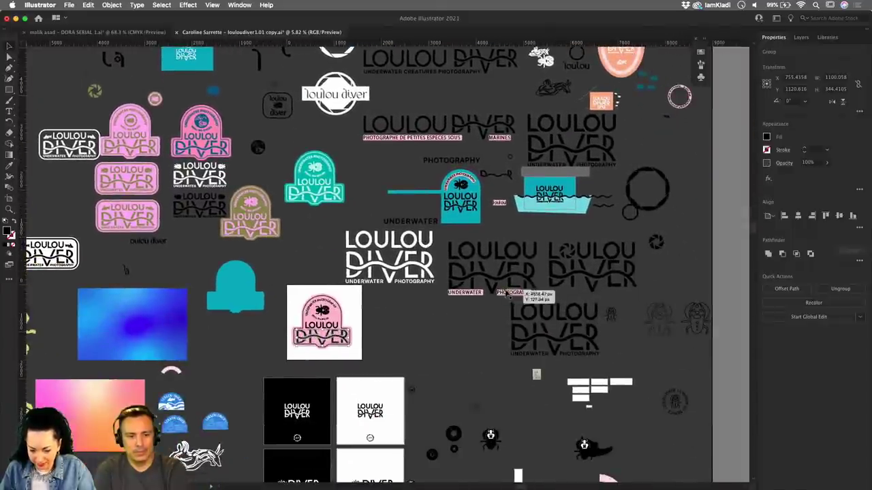
left_click(558, 334)
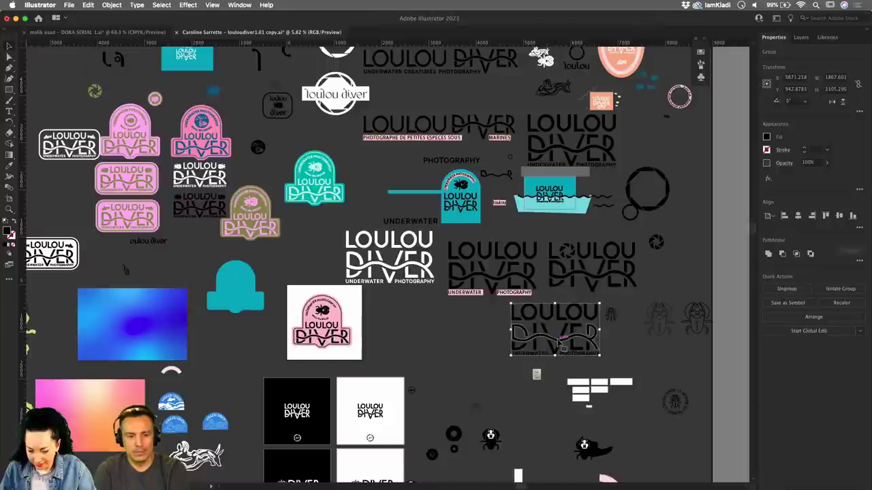
double_click(557, 340)
left_click(555, 344)
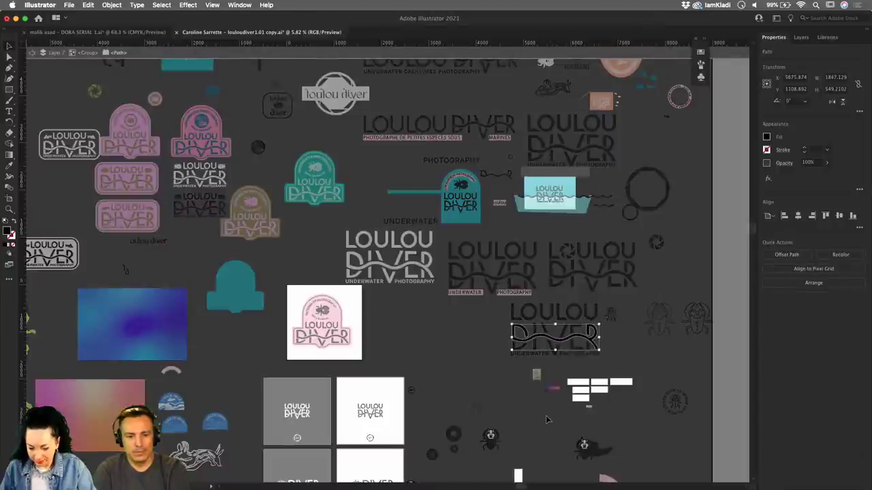
scroll(538, 306, "down", 5)
key("Escape")
scroll(596, 399, "down", 4)
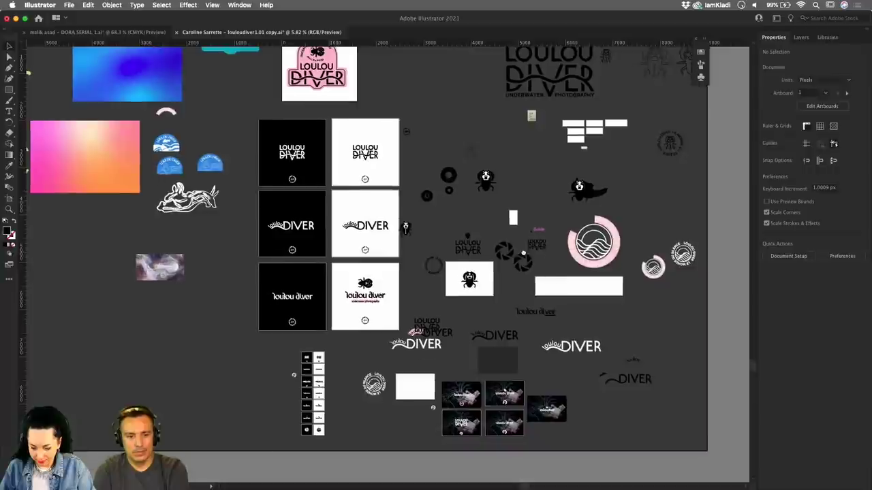
left_click(607, 379)
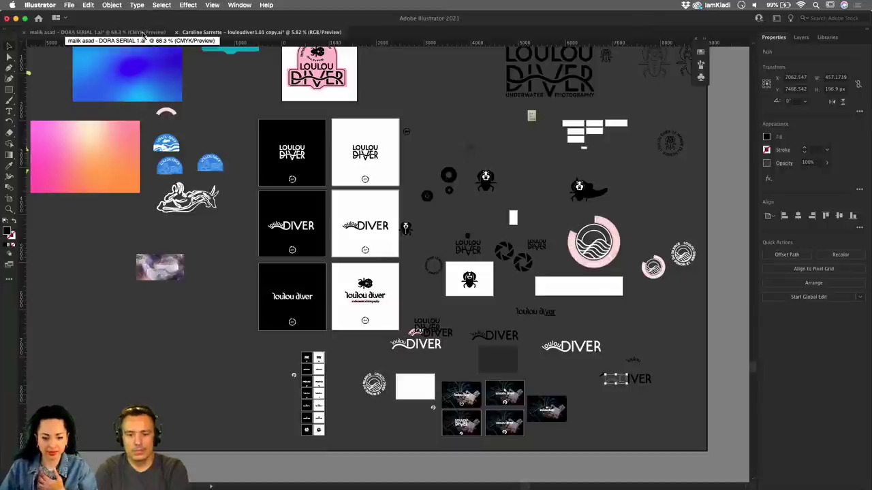
left_click(143, 34)
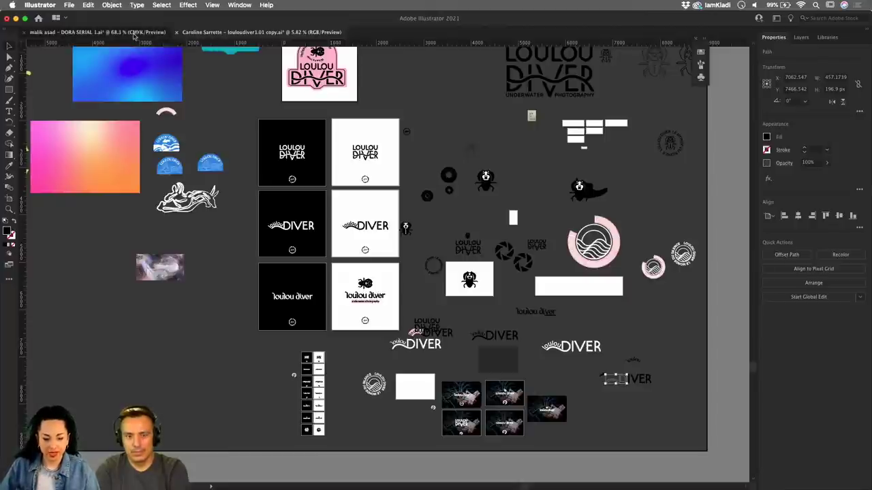
left_click(301, 31)
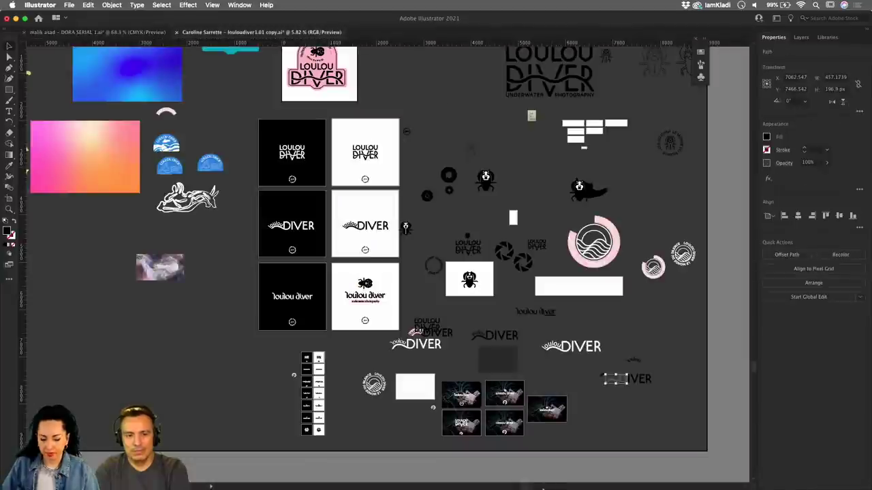
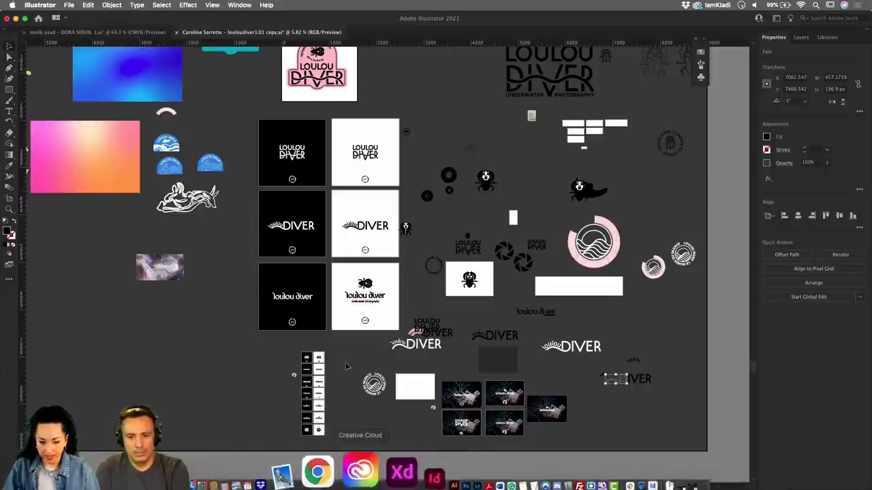
Step: From the all-libraries list in the Libraries panel, add an empty library called LOULOU
mouse_move(409, 481)
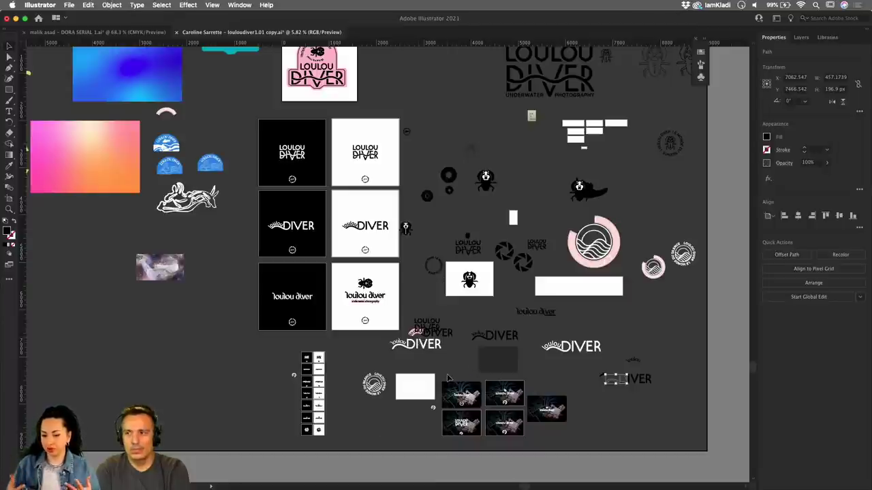
left_click(824, 38)
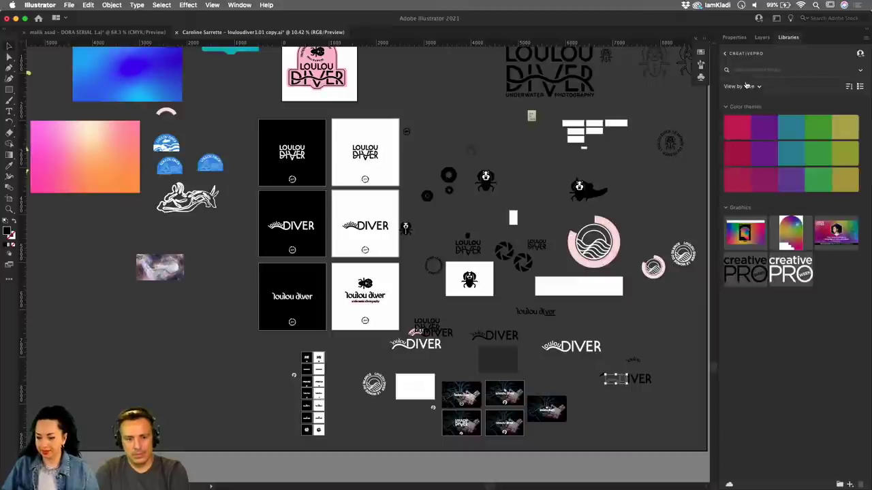
left_click(724, 57)
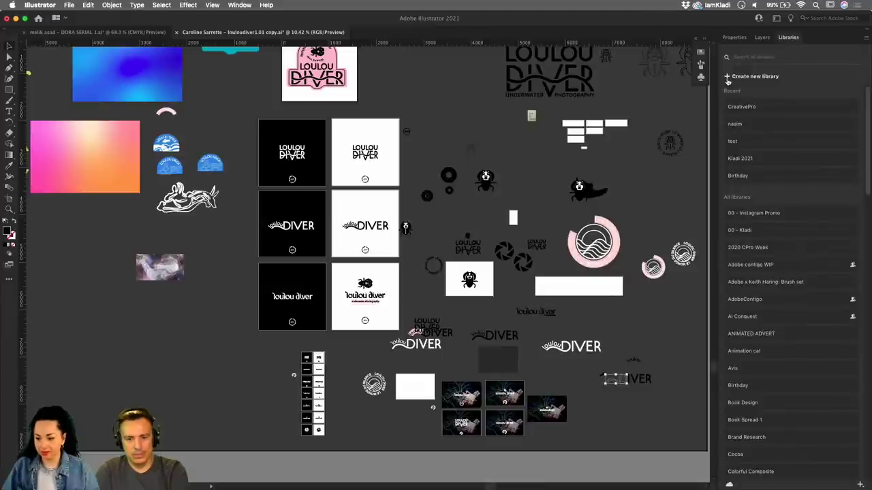
left_click(728, 78)
type("LouLou")
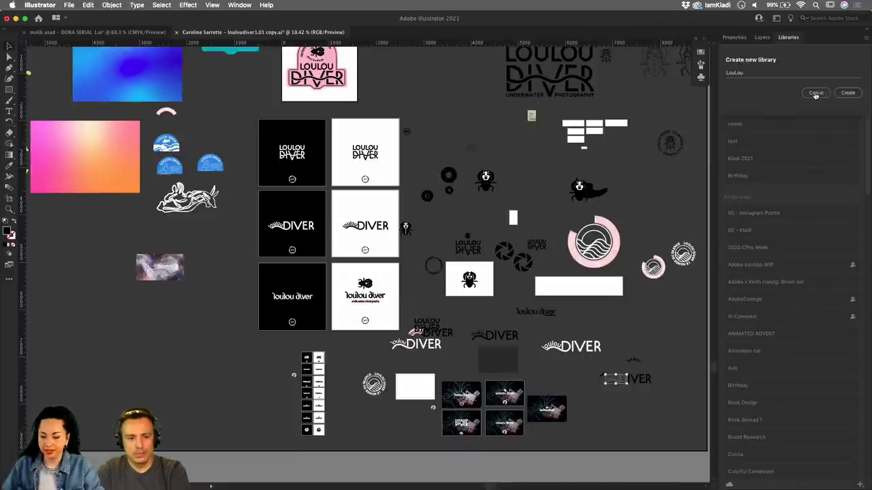
left_click(848, 93)
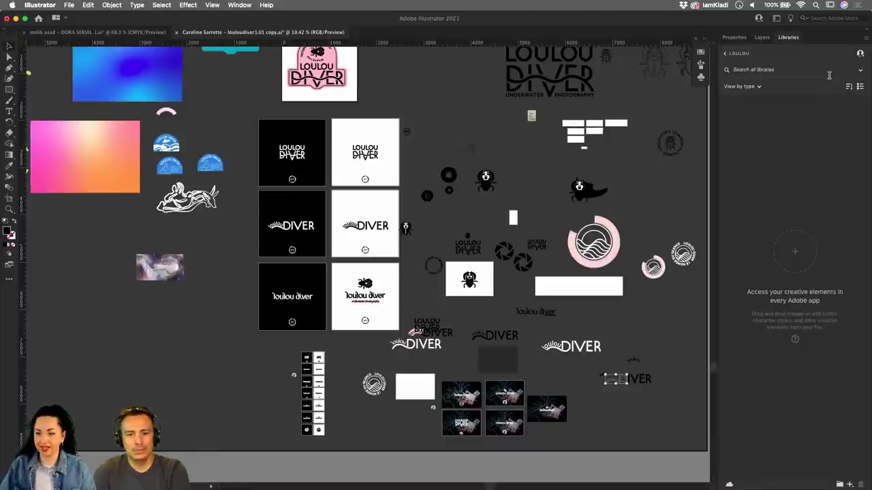
scroll(437, 237, "up", 5)
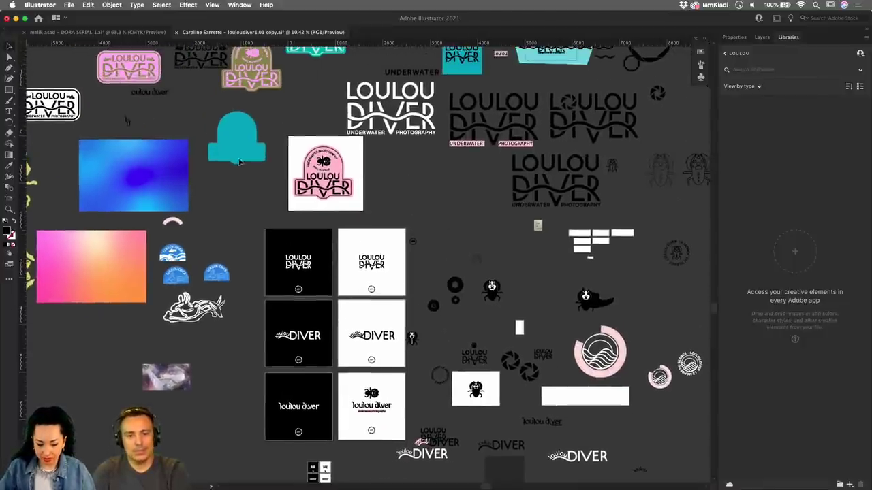
Step: Drag the black-artboard and white-artboard LOULOU DIVER logos into LOULOU as two graphics
left_click(300, 262)
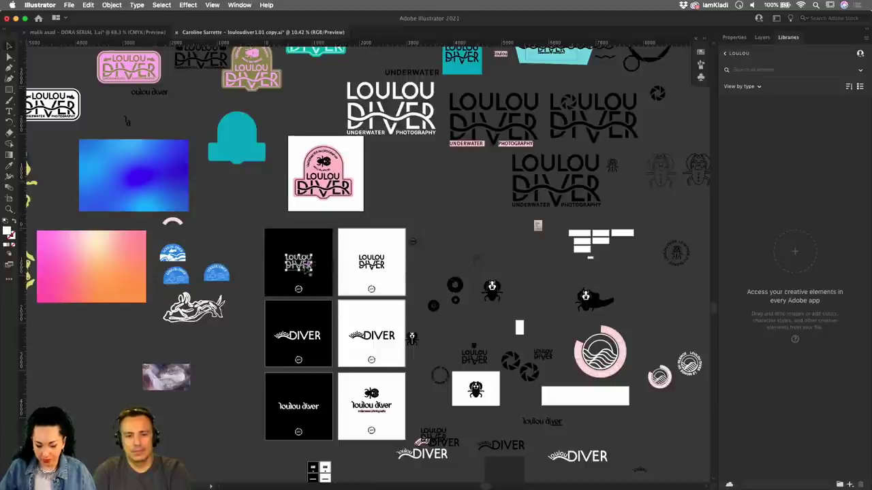
left_click_drag(301, 265, 739, 238)
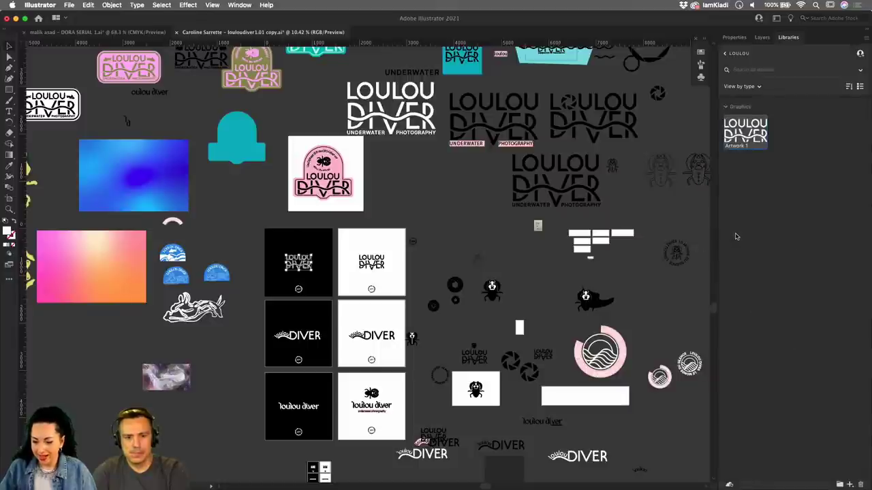
left_click_drag(380, 275, 760, 232)
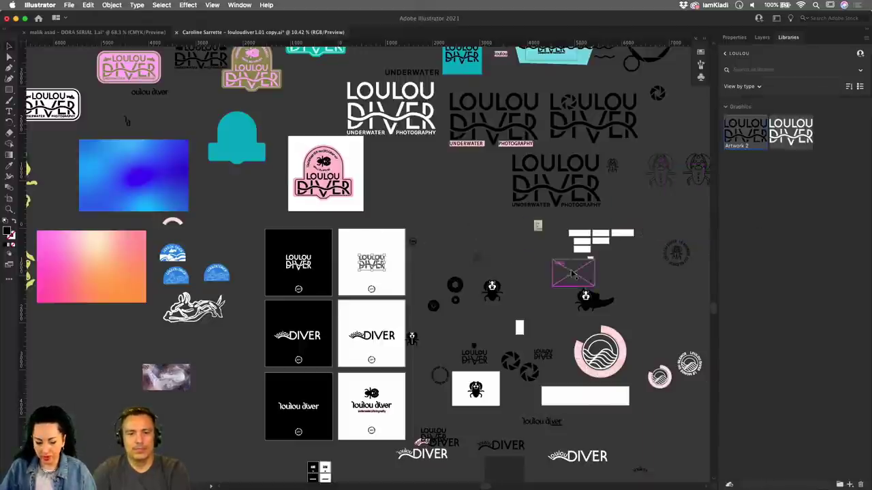
Step: Switch to InDesign's Untitled-1 core brandmark document and bring the whole page into view
mouse_move(460, 487)
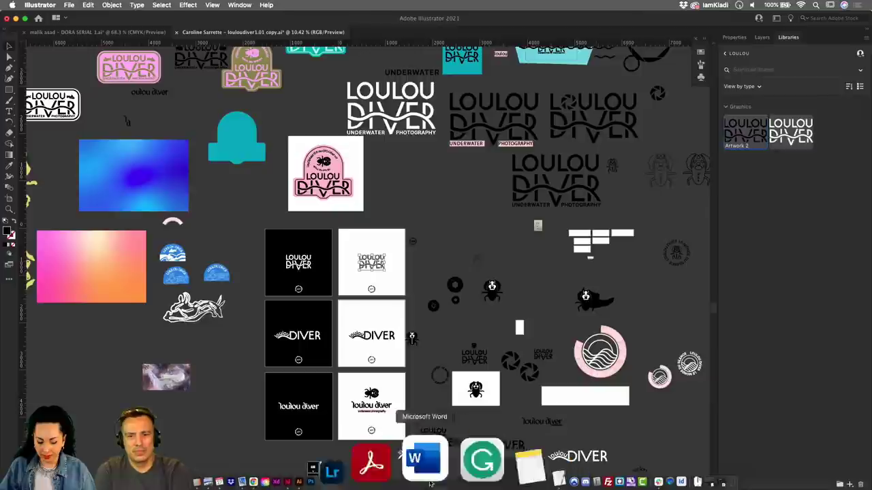
left_click(376, 462)
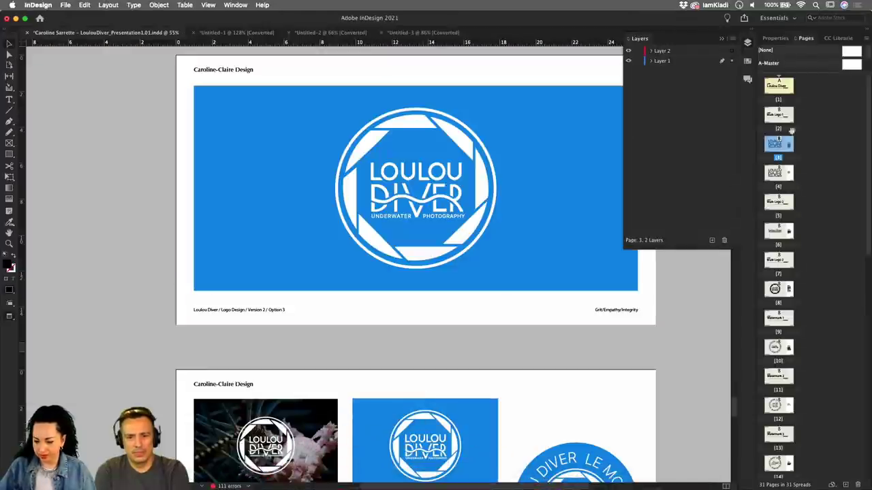
left_click(404, 38)
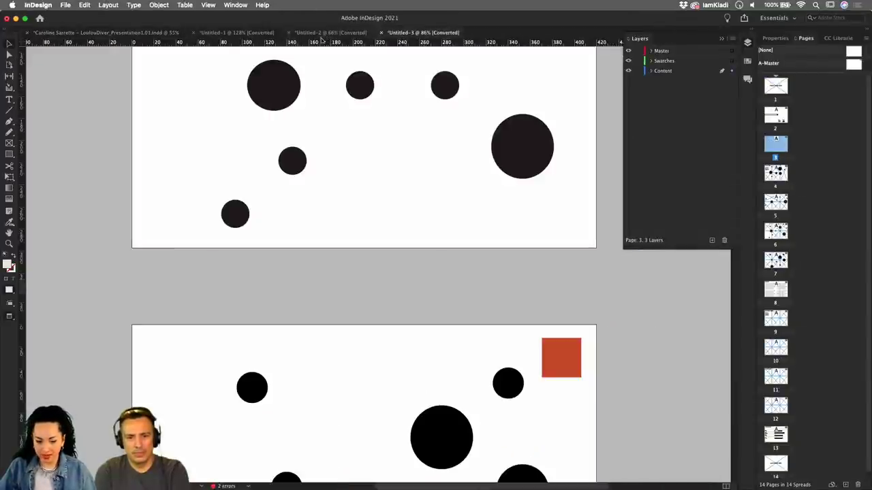
left_click(265, 34)
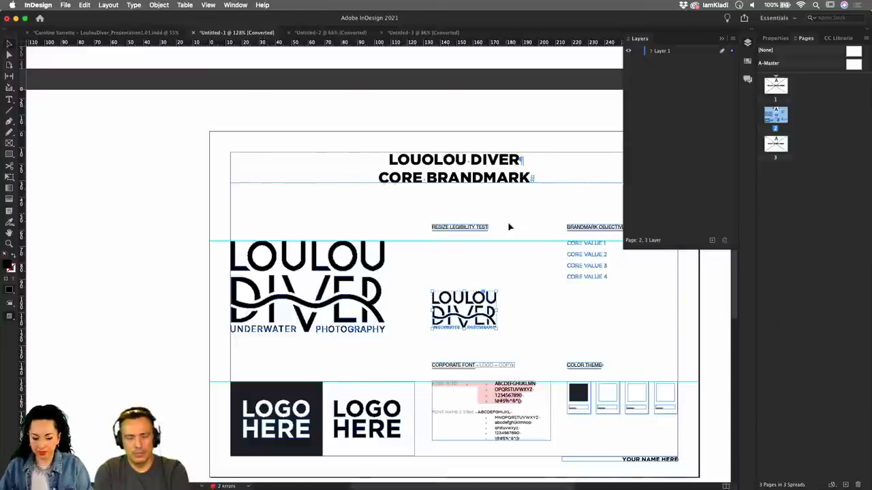
left_click_drag(508, 225, 453, 157)
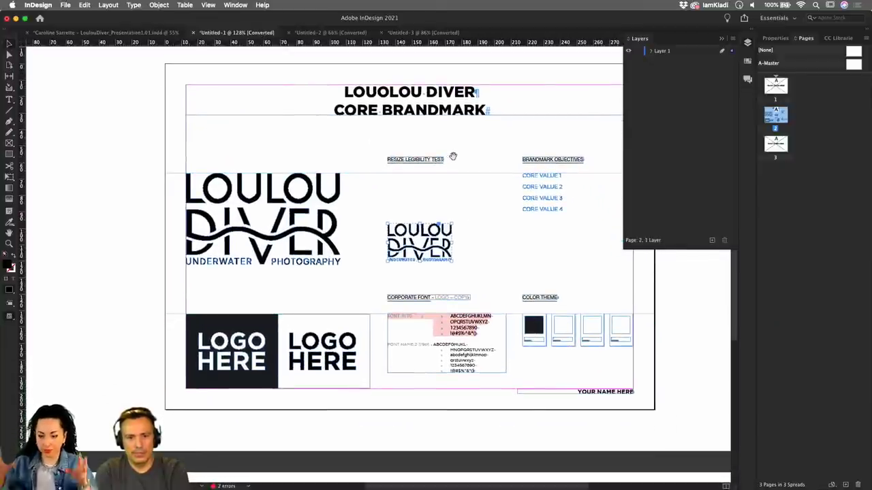
scroll(453, 157, "down", 2)
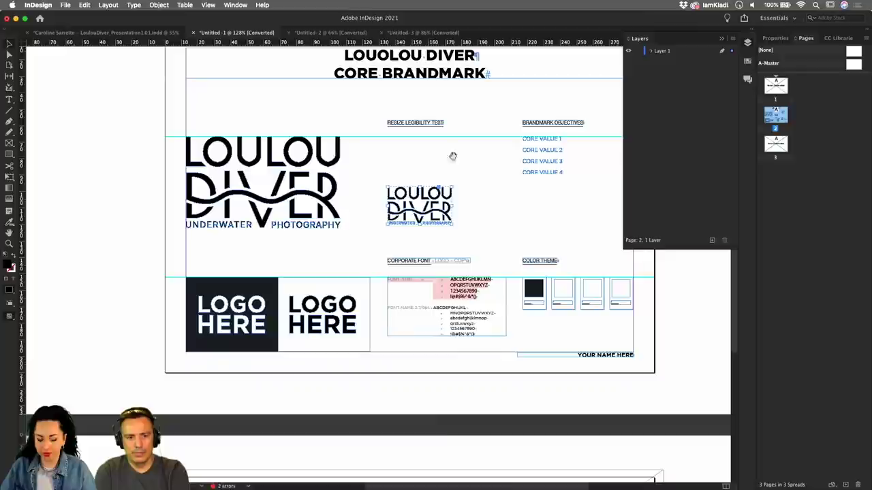
Step: Delete both LOGO HERE text frames, leaving the empty black and white boxes
left_click(309, 333)
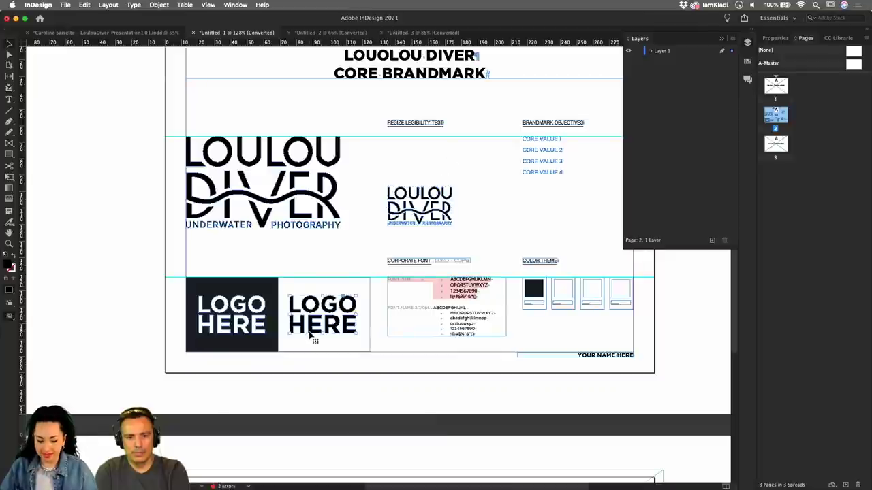
key("Delete")
left_click(250, 328)
key("Delete")
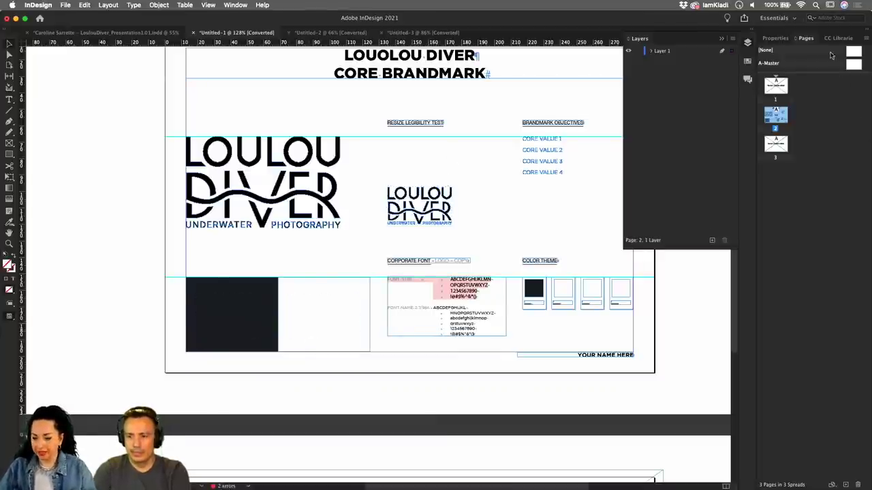
left_click(843, 37)
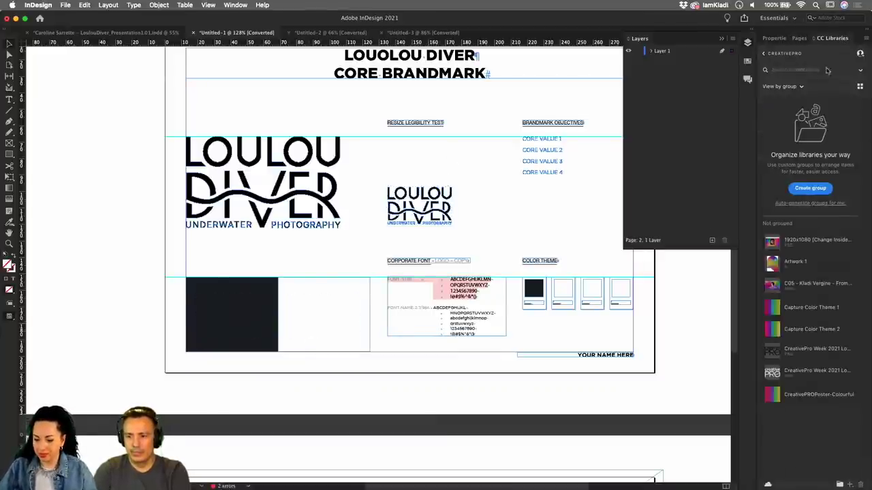
Step: Open the LouLou library in the CC Libraries panel to list Artwork 1 and Artwork 2
left_click(763, 53)
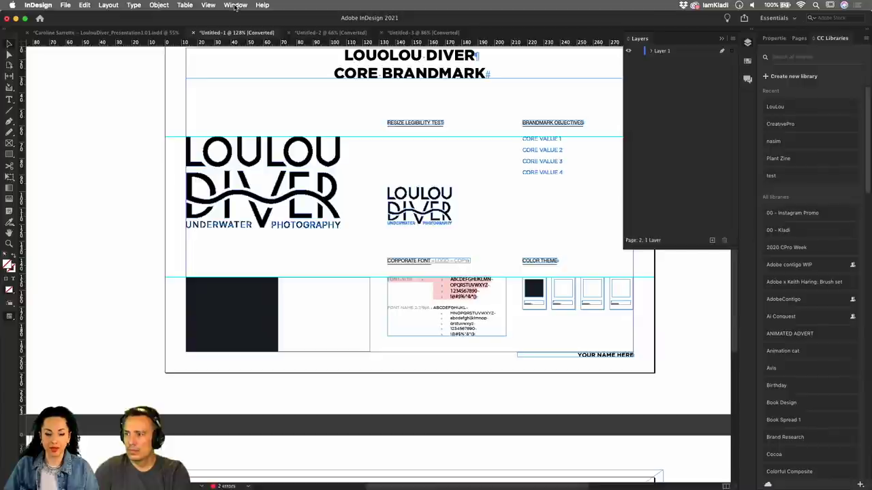
left_click(234, 6)
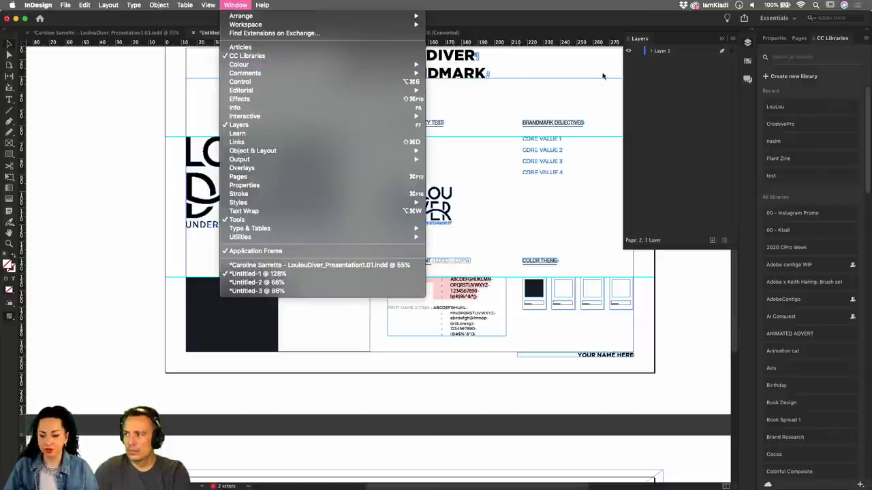
left_click(827, 109)
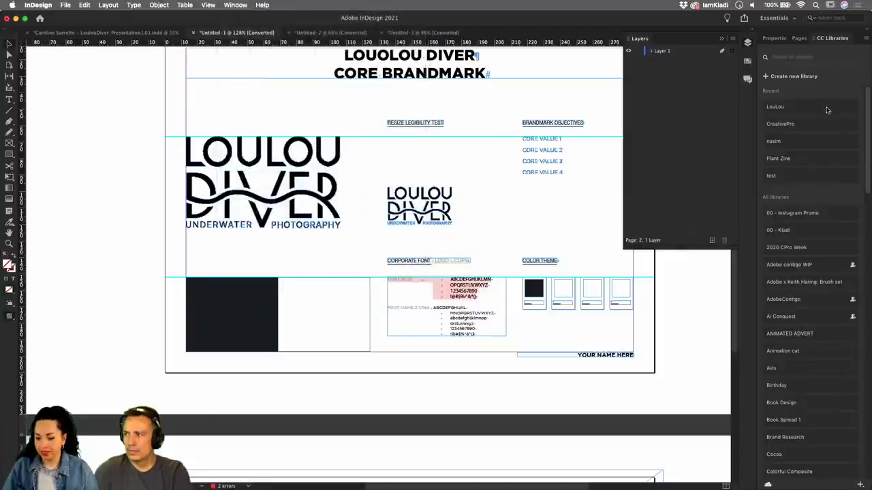
left_click(827, 109)
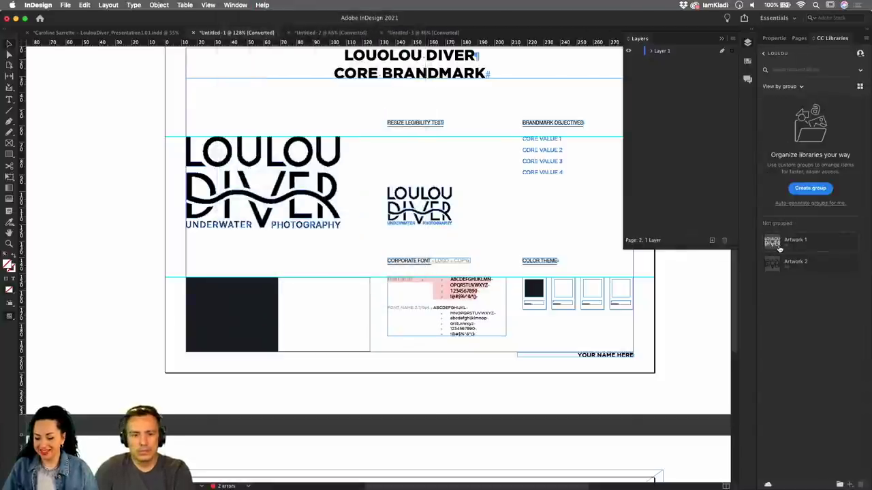
Step: Draw a rectangle frame over the dark box and place Artwork 1 from the library into it
mouse_move(777, 246)
left_mouse_down()
mouse_move(420, 220)
mouse_move(783, 250)
left_mouse_up()
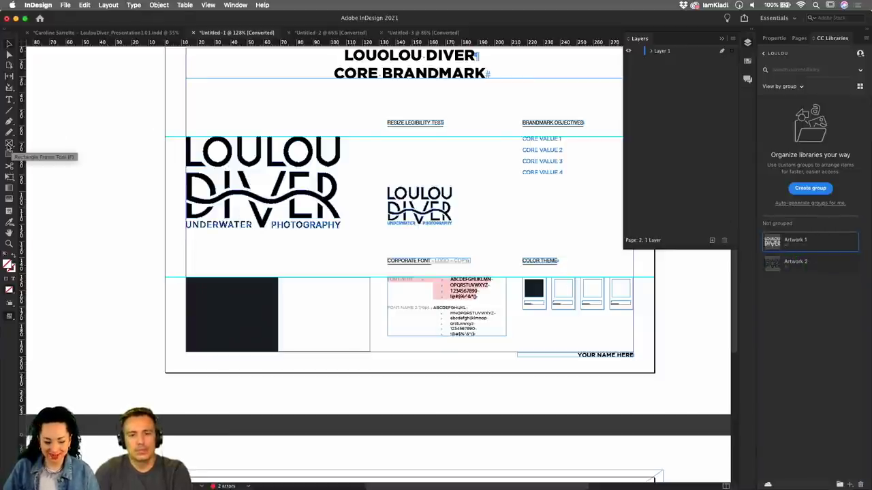
left_click(9, 145)
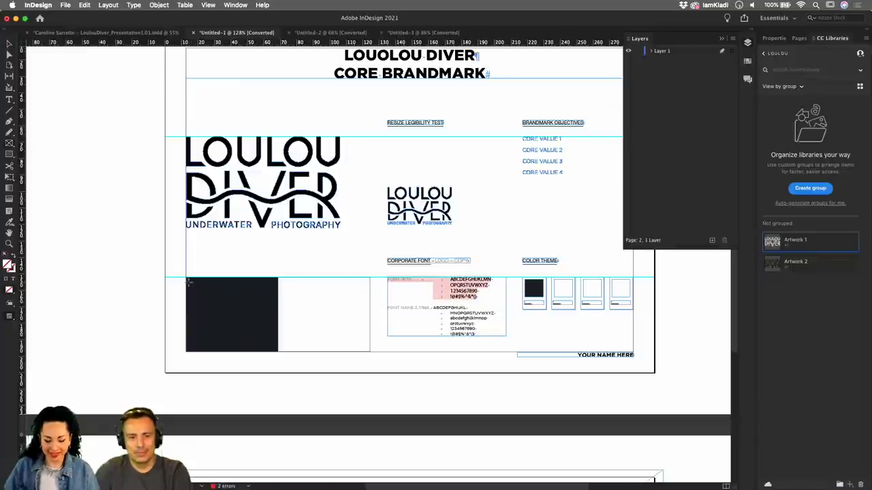
left_click_drag(189, 282, 276, 349)
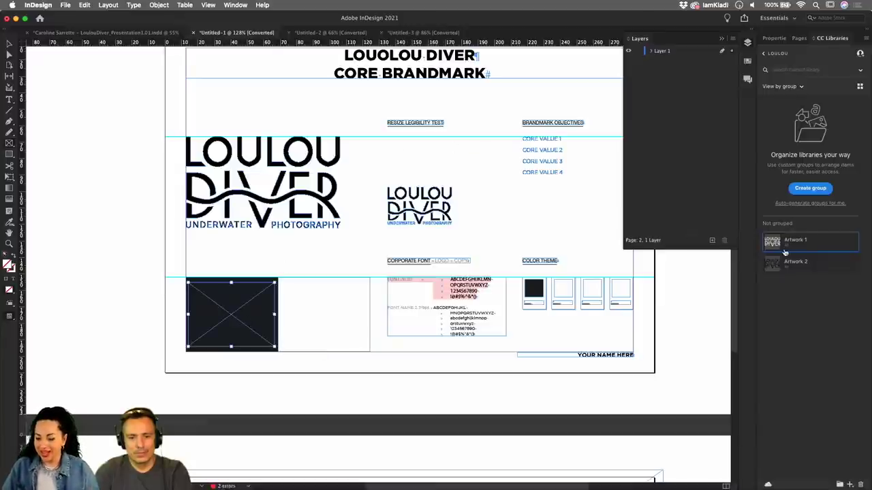
left_click_drag(776, 243, 241, 306)
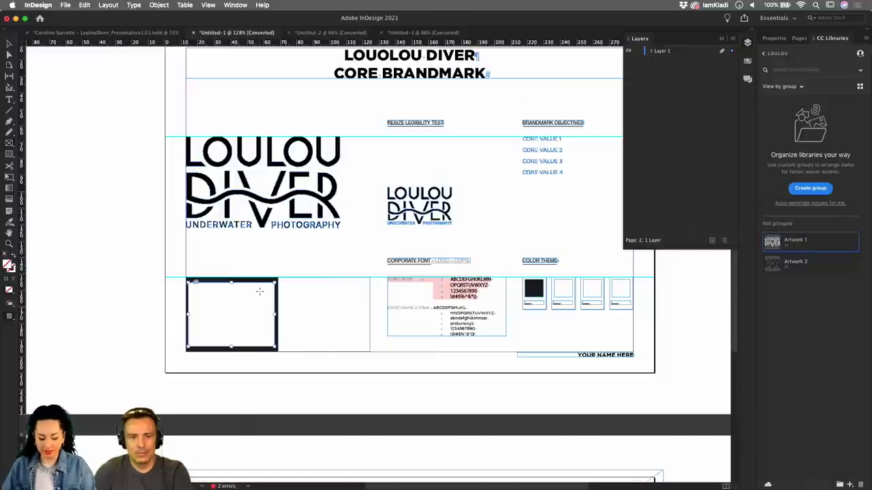
key("super+w")
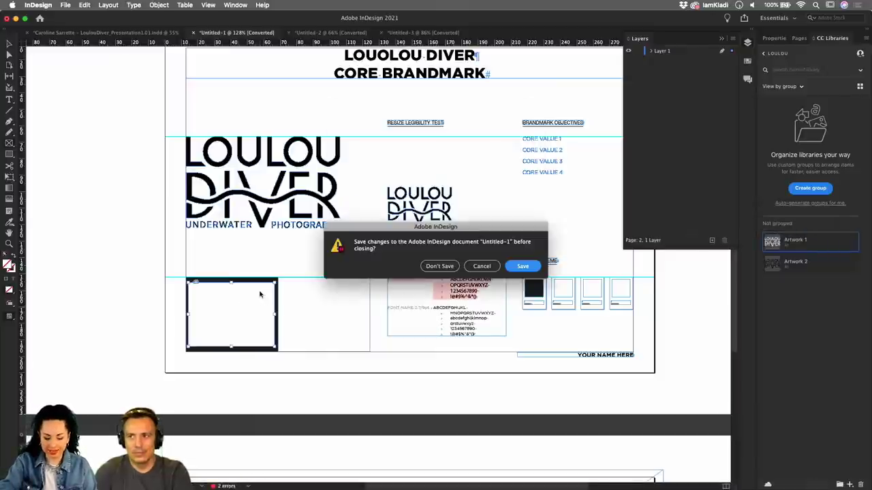
left_click(481, 266)
key("super+alt+w")
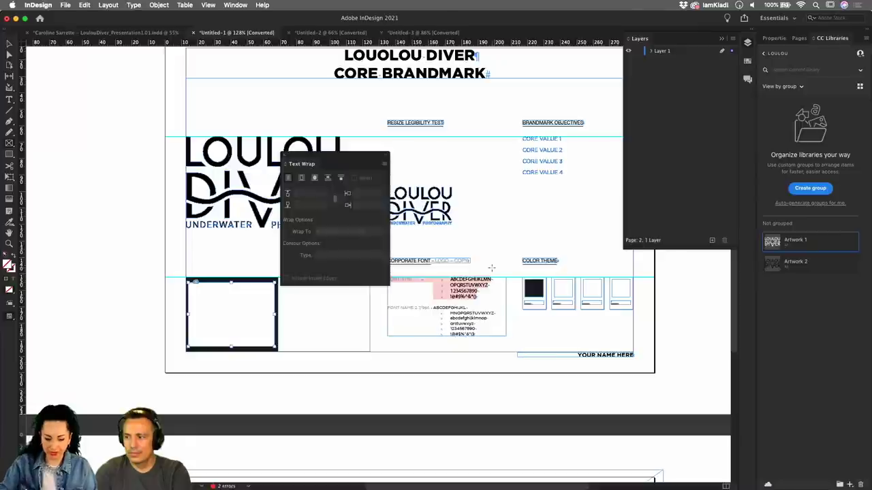
left_click(282, 156)
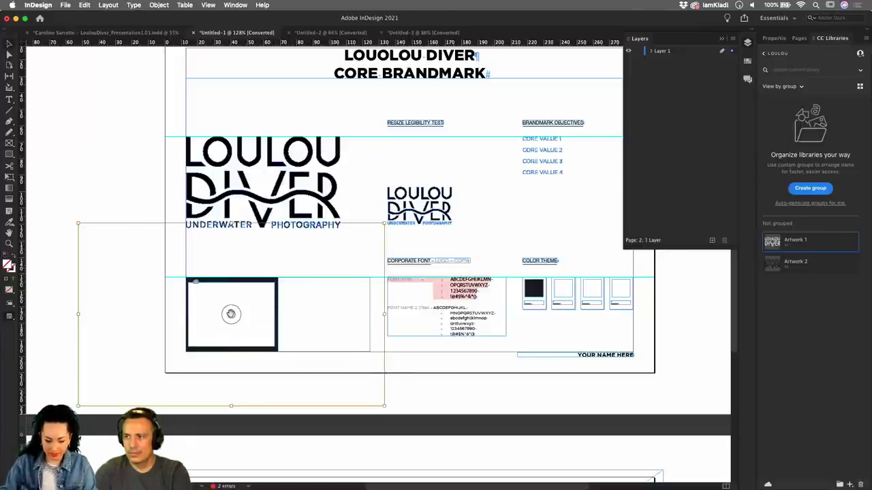
Step: Fit the placed image to the dark frame, delete it, then drag Artwork 1 into the layout again
left_click(231, 314)
key("super+alt+shift+e")
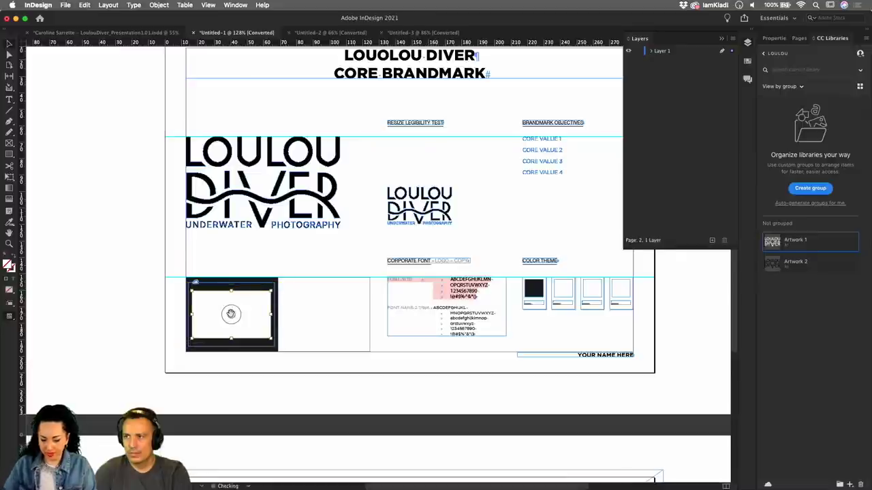
key("Delete")
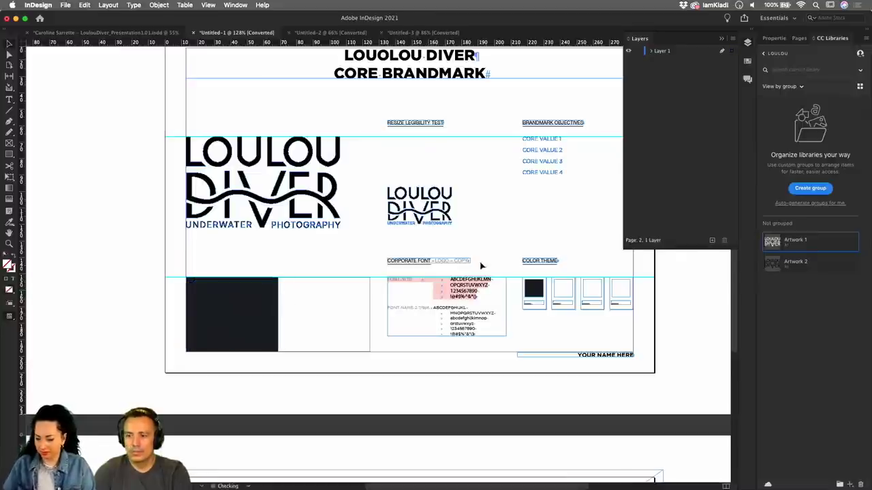
key("super+z")
key("super+z")
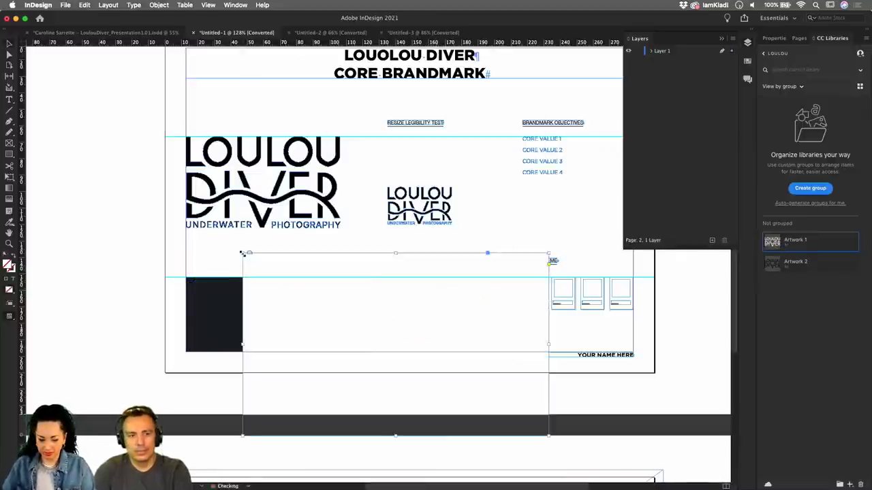
key("super+z")
key("super+z")
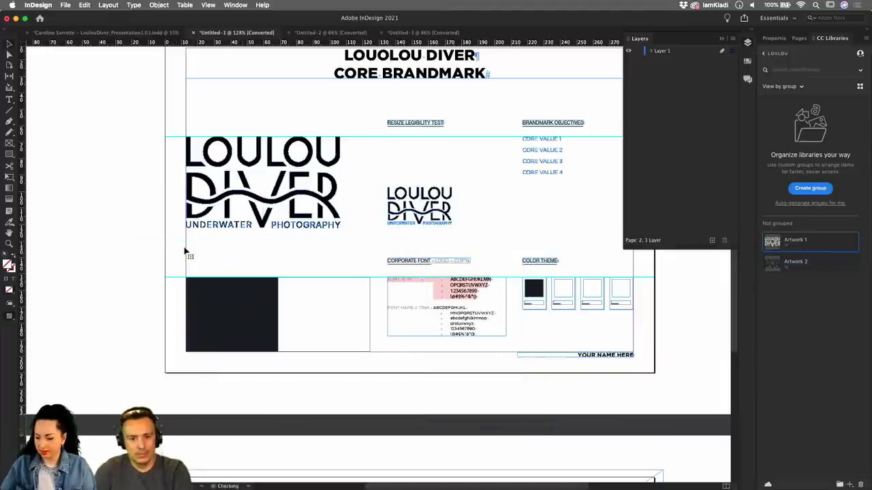
left_click_drag(767, 244, 241, 258)
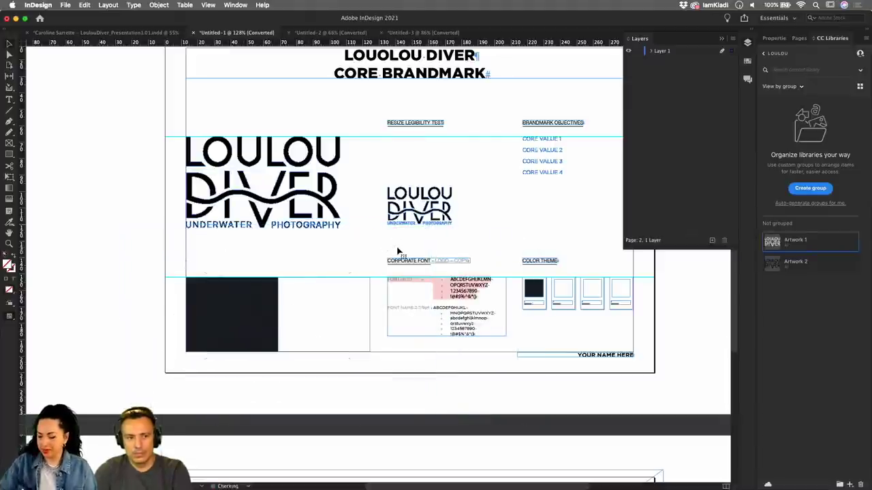
Step: Place Artwork 2 at the page's upper left and shrink its frame to the left column width
left_click_drag(798, 275, 379, 149)
left_click_drag(471, 183, 350, 190)
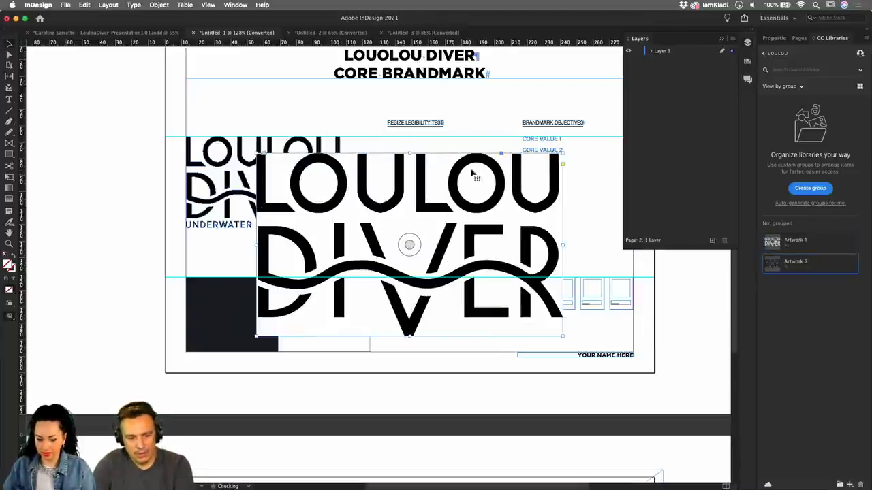
left_click(558, 156)
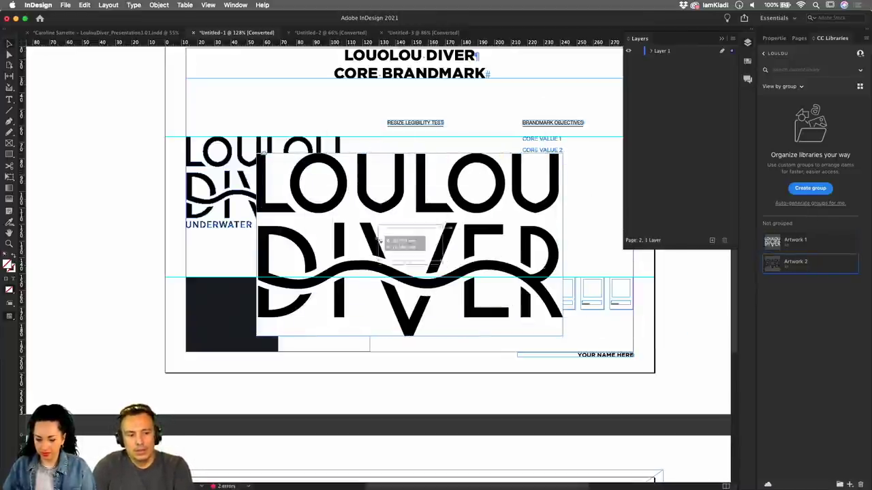
left_click(414, 240)
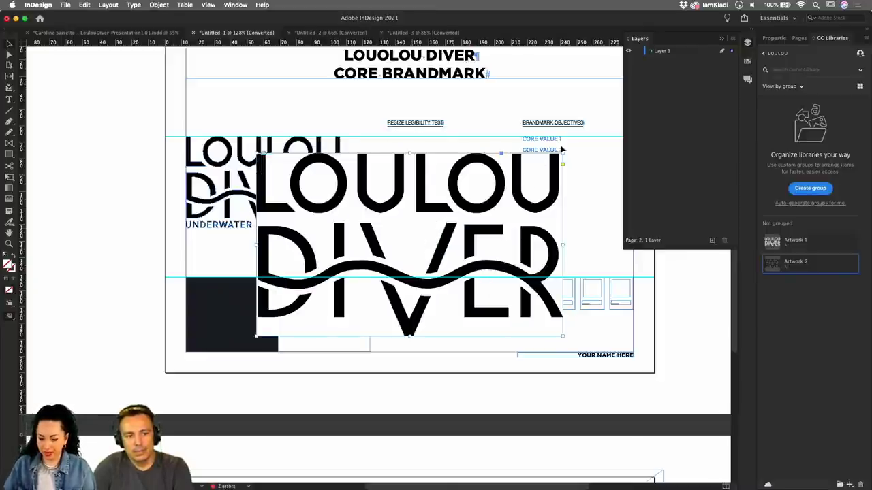
left_click(431, 236)
left_click_drag(430, 237, 371, 226)
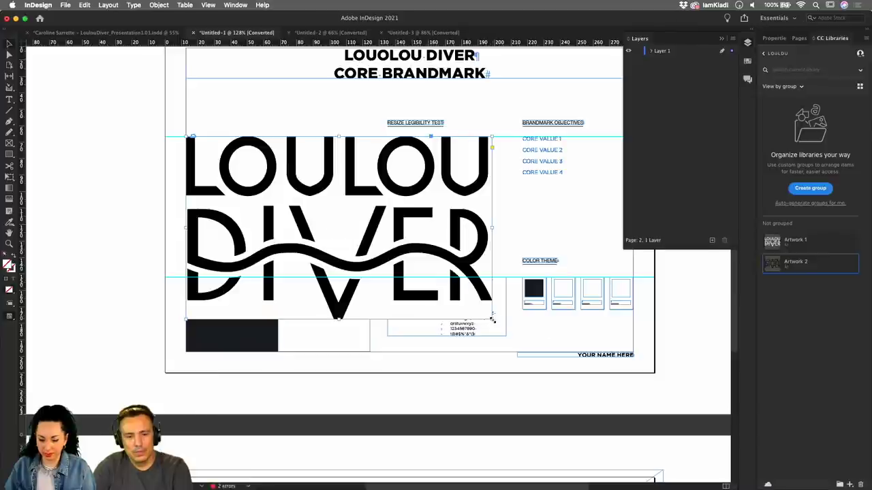
left_click_drag(491, 319, 371, 246)
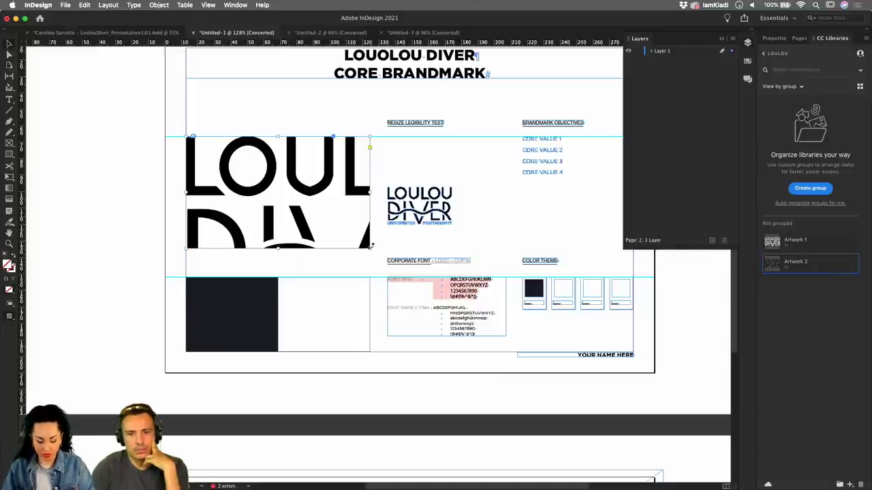
Step: Fit the logo to its frame and open the Artwork 2 library item for editing in Illustrator
key("super+alt+shift+e")
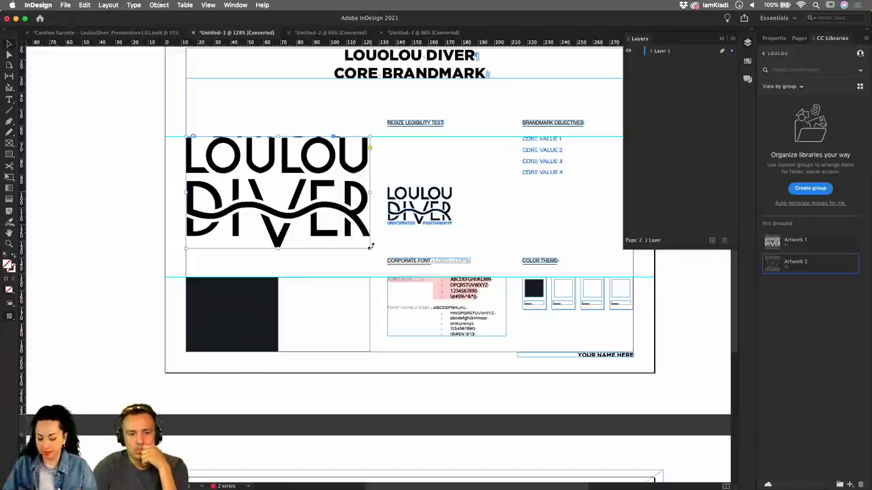
key("super+alt+c")
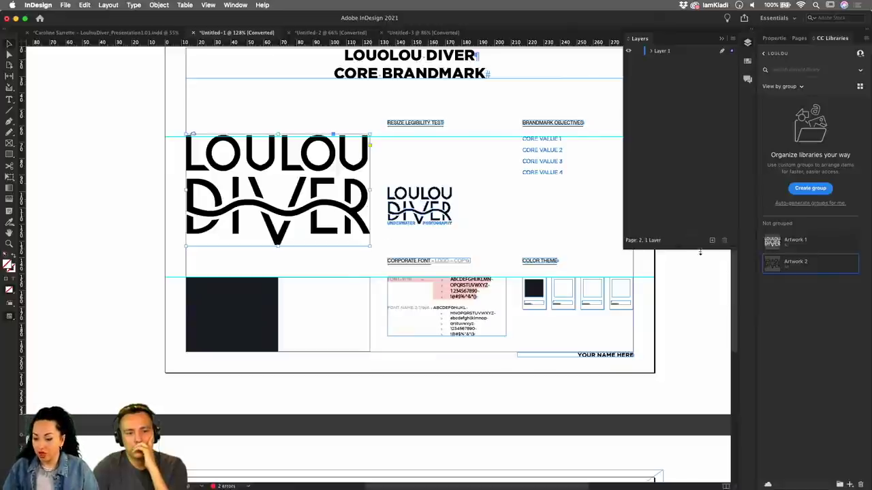
right_click(788, 268)
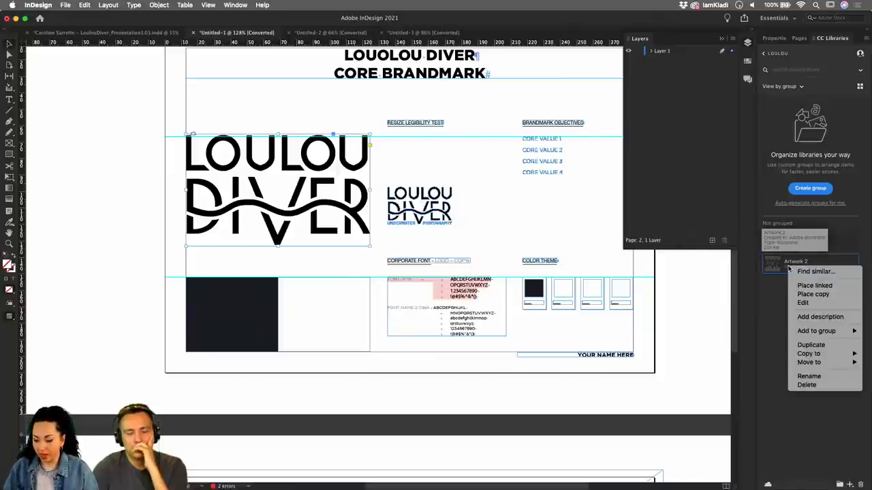
left_click(821, 308)
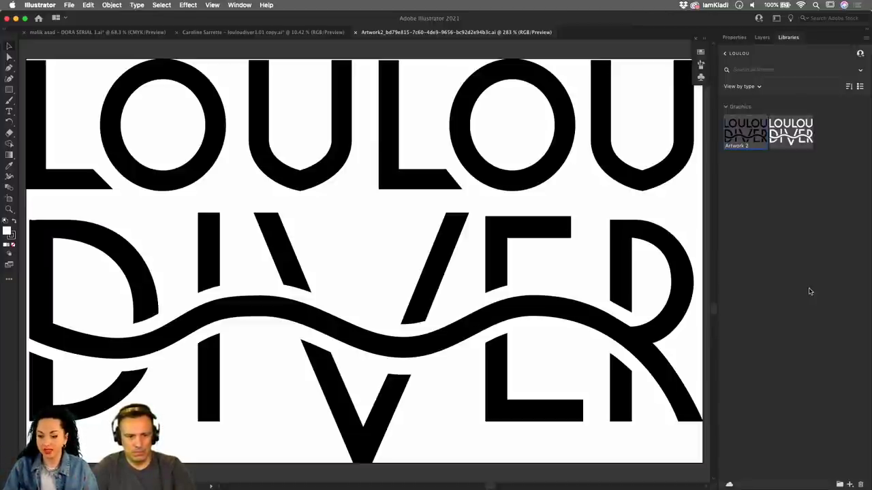
Step: Select all the lettering, fill it with red F20F0F, and save it back to the library
left_click(652, 183)
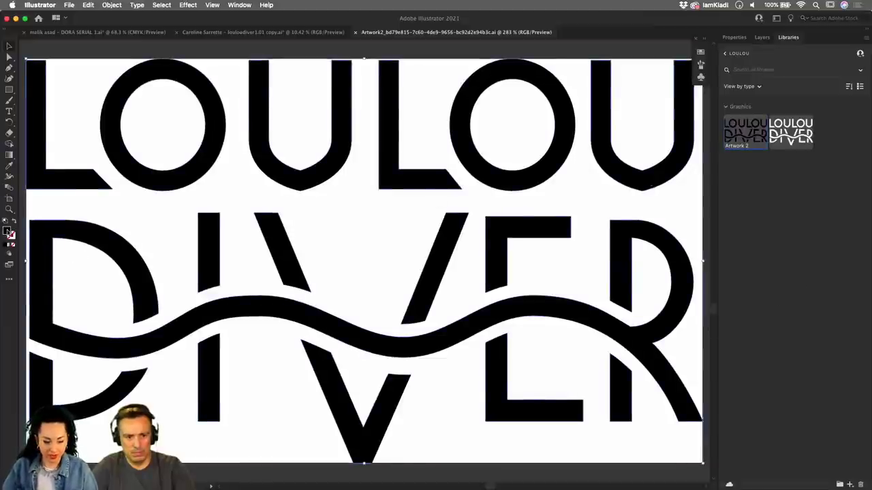
double_click(9, 233)
left_click(457, 288)
left_click(468, 283)
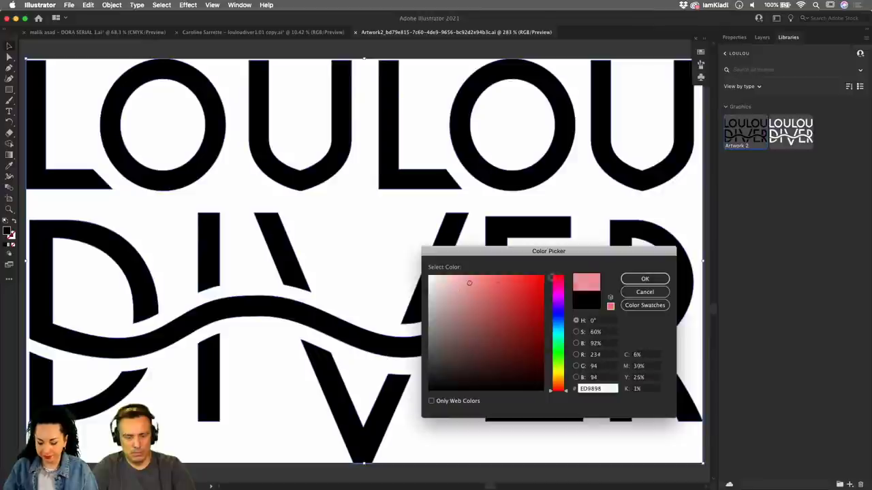
left_click(536, 281)
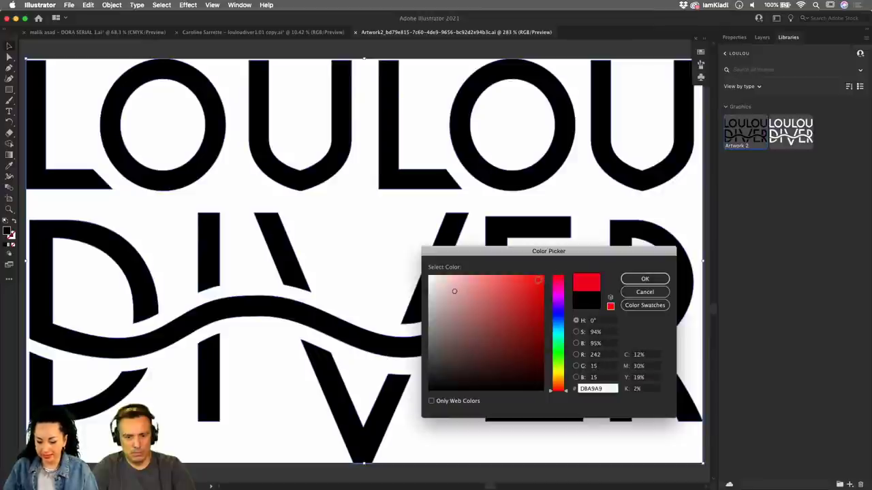
left_click(626, 279)
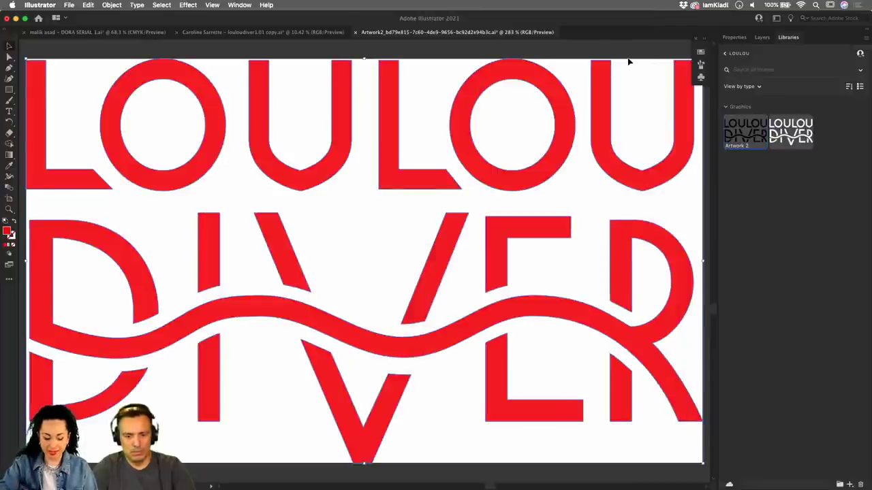
key("a")
key("v")
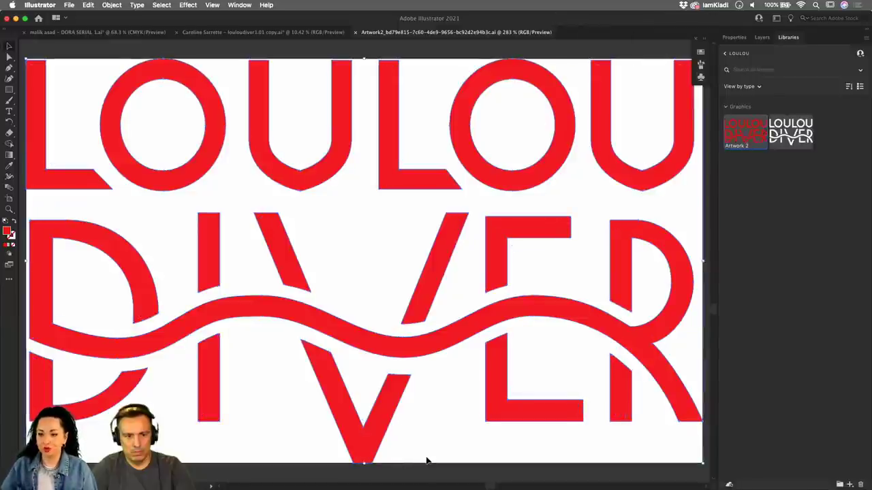
Step: Return to InDesign and zoom in on the logo's top-left corner to confirm it now shows red
mouse_move(451, 487)
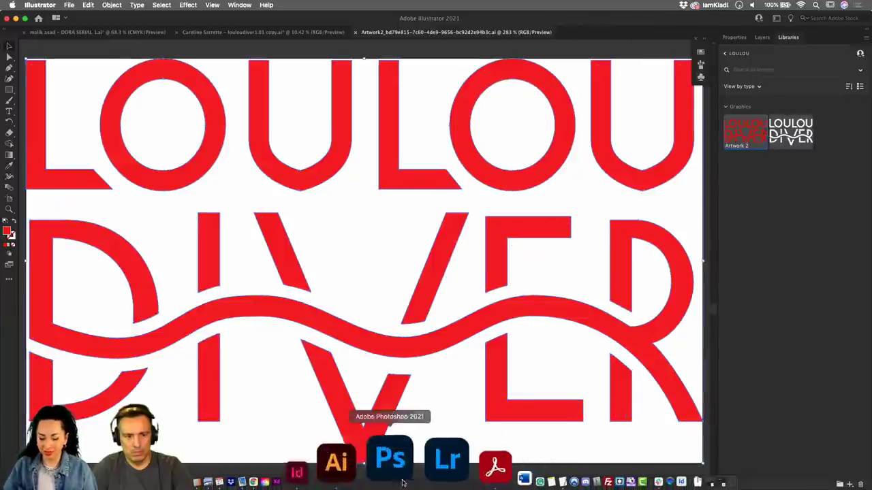
left_click(368, 467)
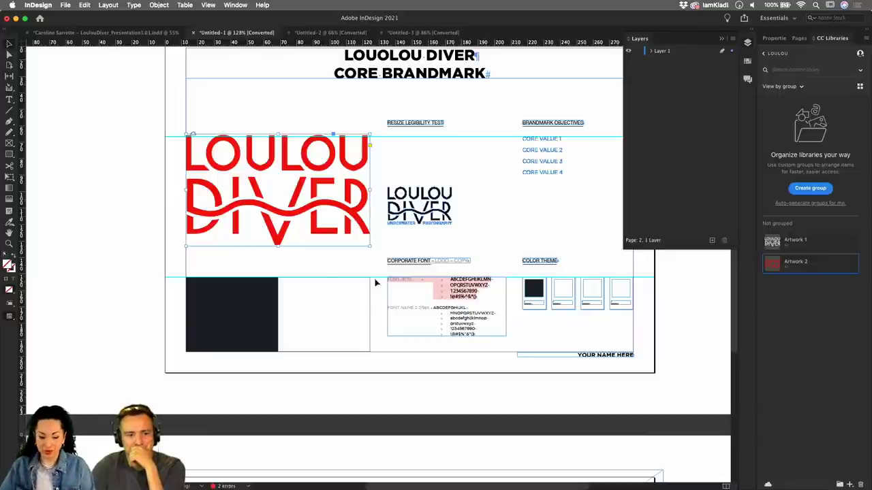
left_click_drag(175, 131, 207, 149)
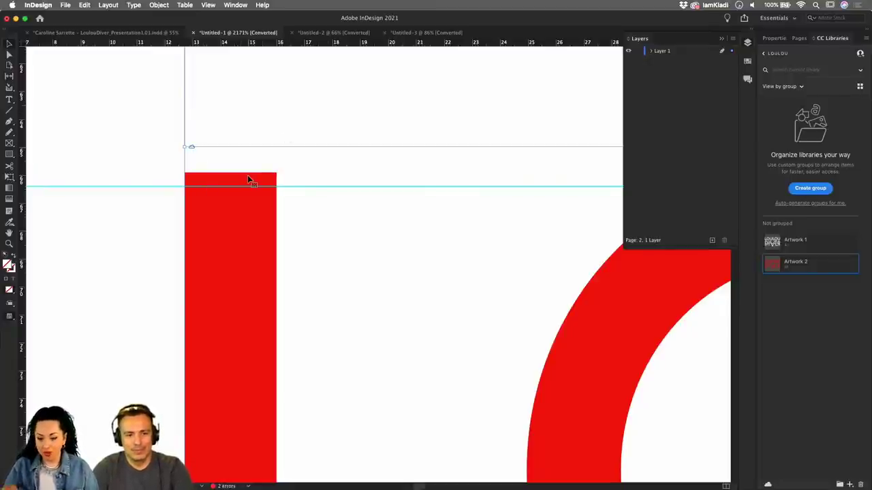
scroll(214, 193, "down", 8)
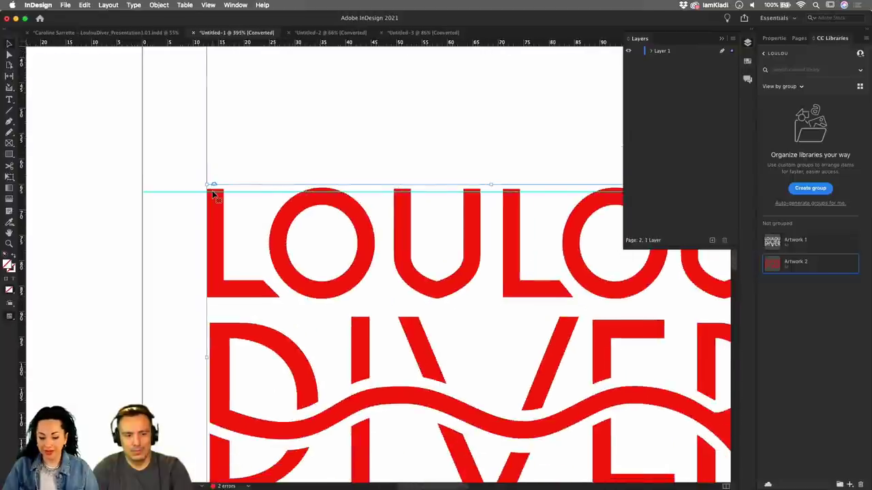
scroll(213, 195, "down", 4)
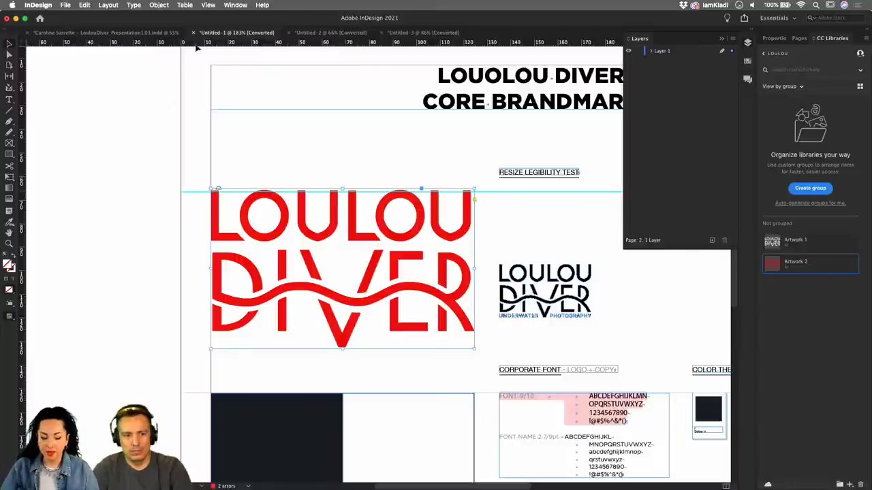
Step: Show the link details for the placed Artwork 2.ai logo, which is library-linked with status OK
left_click(226, 6)
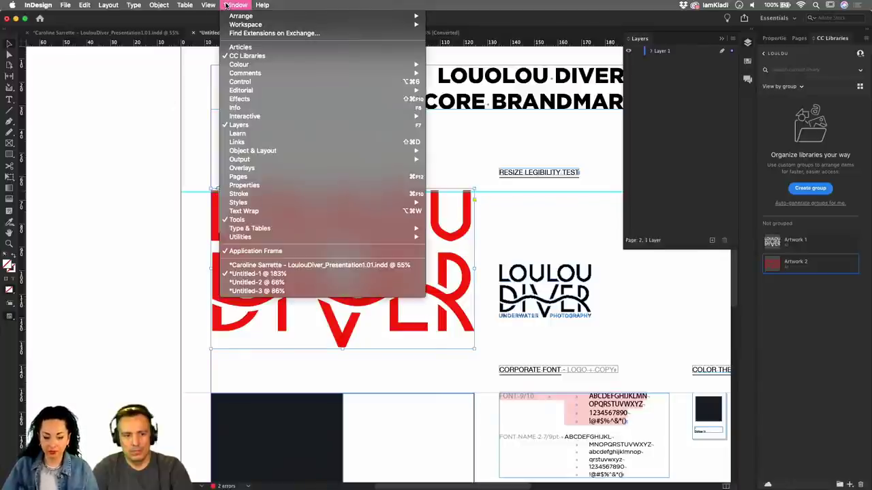
left_click(193, 99)
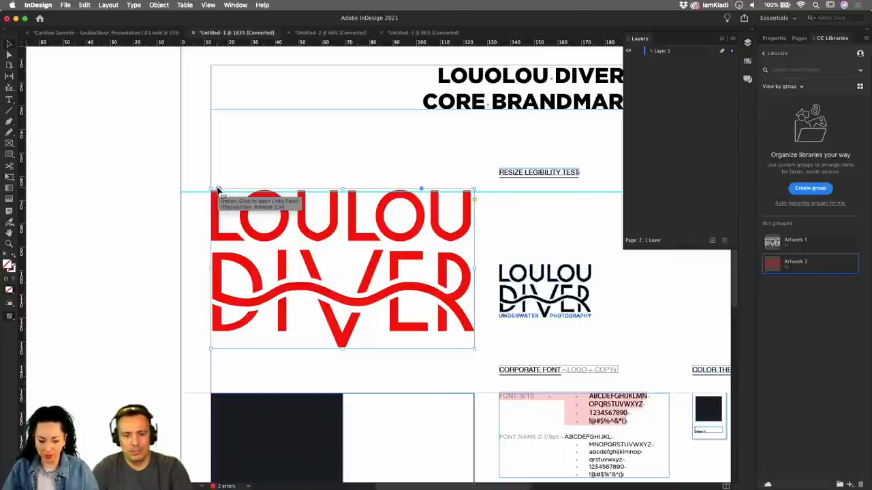
left_click(219, 191, "alt")
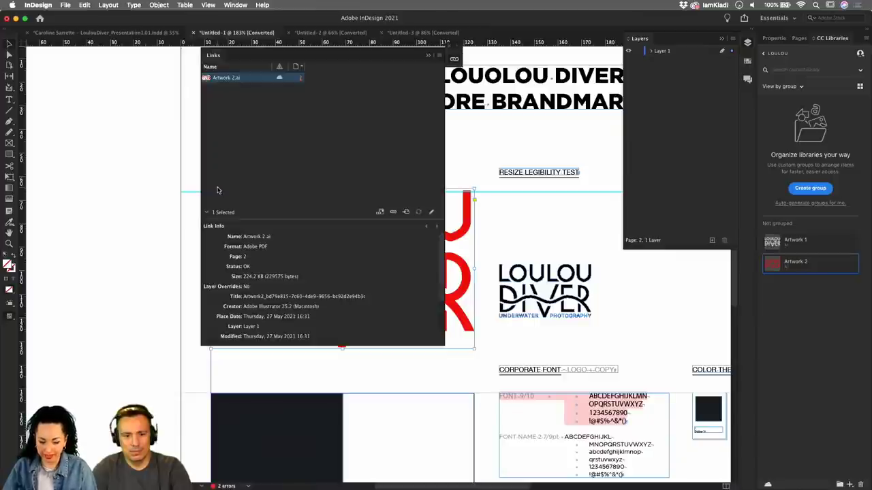
left_click(235, 6)
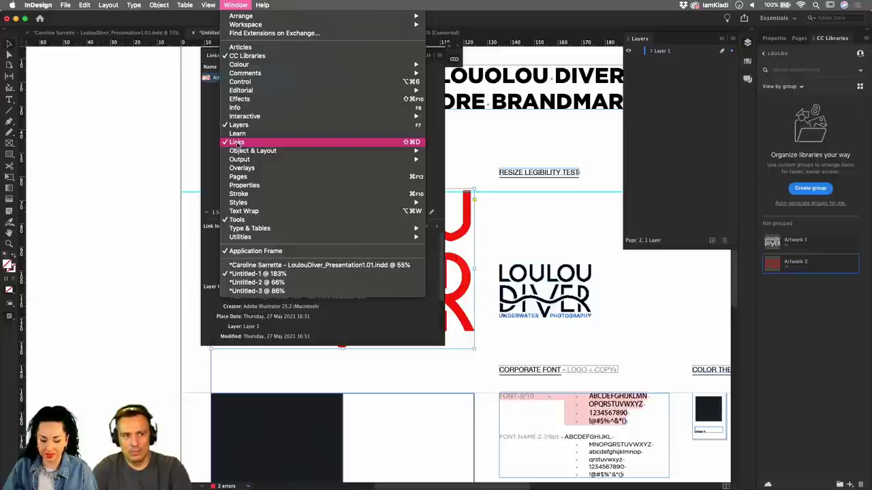
left_click(216, 143)
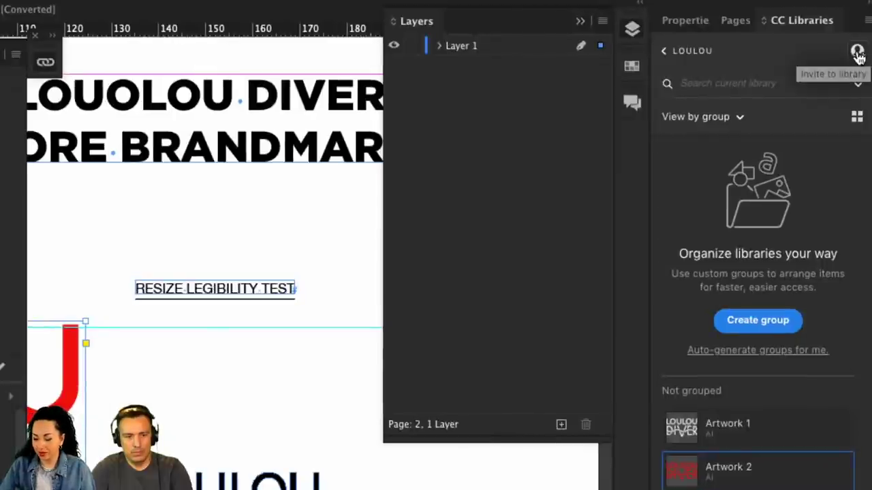
Step: Dismiss the LouLou library invitation dialog and close the Creative Cloud libraries window
left_click(857, 54)
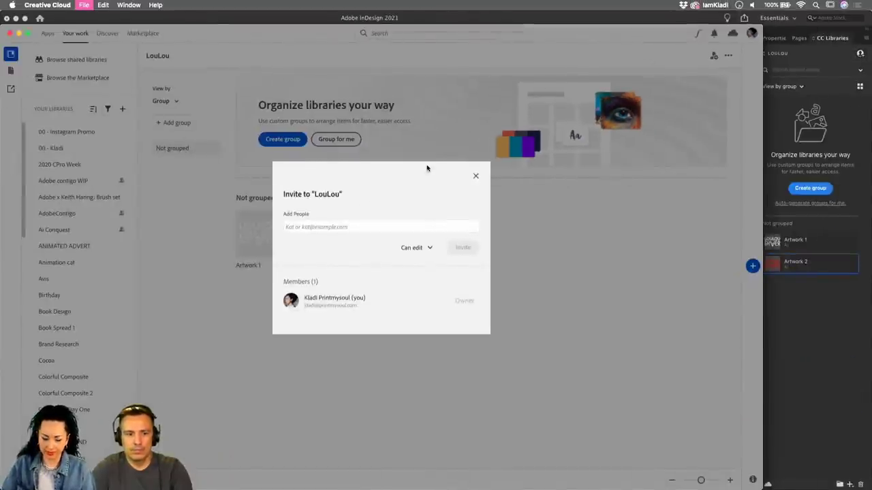
left_click(475, 176)
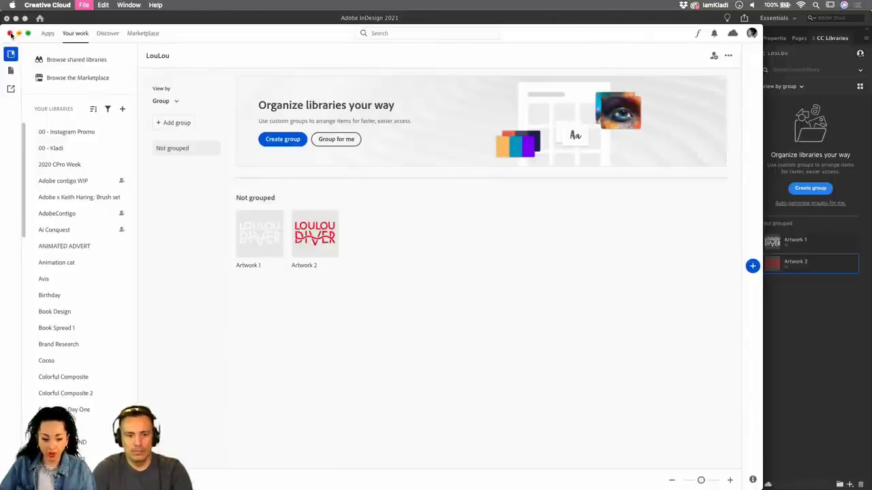
left_click(10, 33)
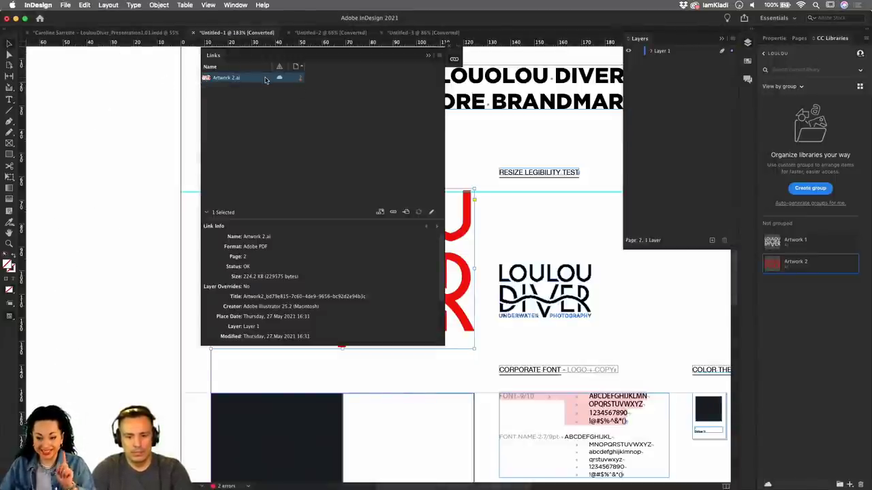
Step: Choose Embed Link for Artwork 2.ai from the Links panel menu
left_click(440, 57)
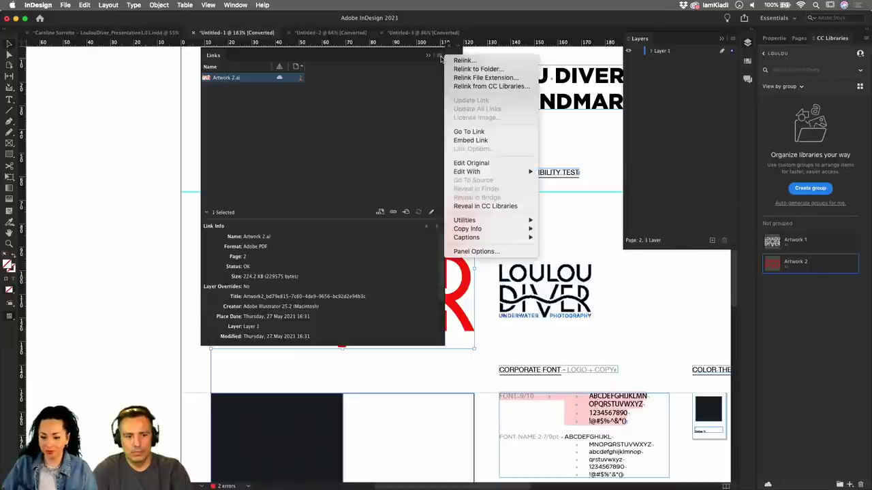
left_click(495, 140)
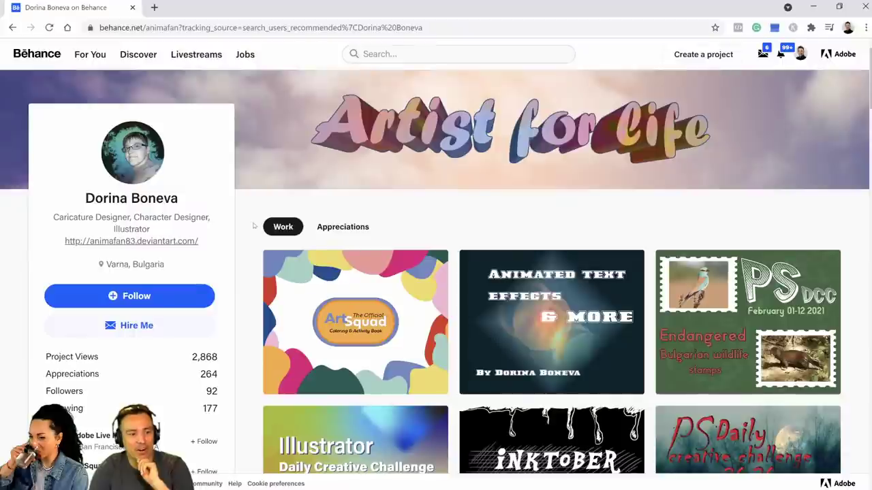
Step: Scroll the Behance profile and trim part of its web address in the address bar
scroll(254, 227, "down", 1)
scroll(254, 229, "down", 2)
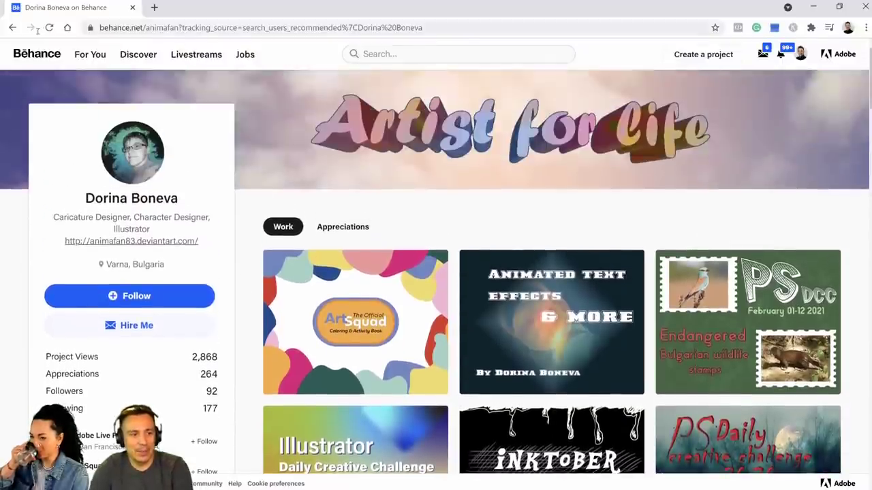
left_click_drag(181, 30, 99, 29)
left_click(222, 30)
key("BackSpace")
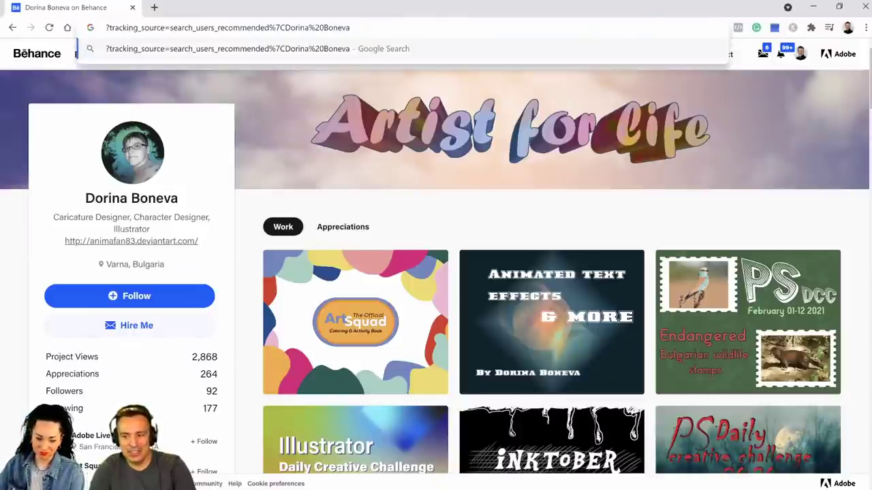
key("alt+Tab")
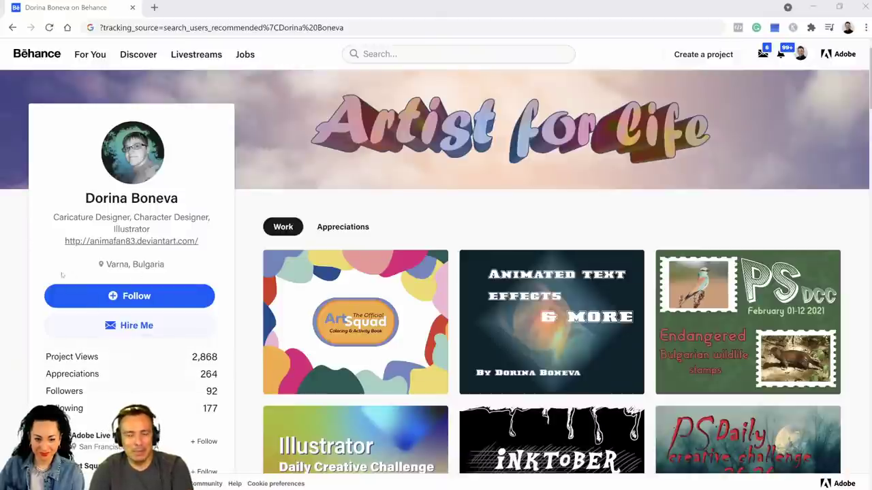
Step: Scroll the Work grid to the last project, return to the top, and minimize Chrome
scroll(239, 250, "down", 3)
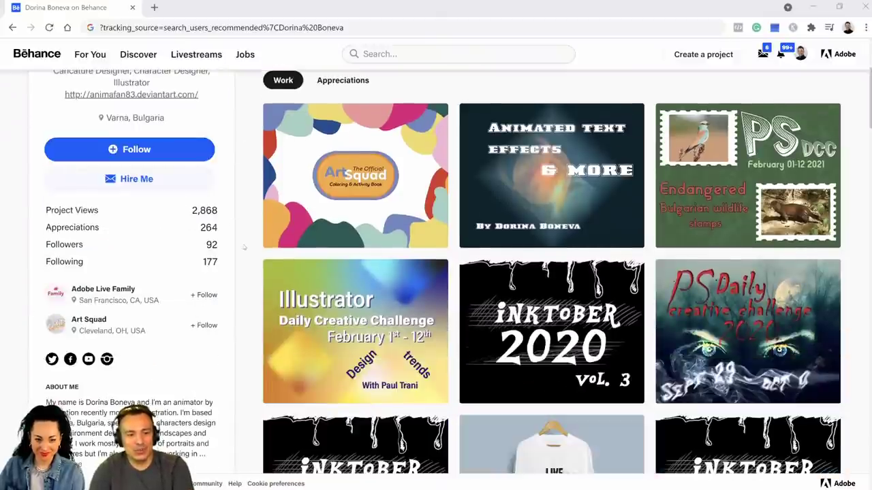
scroll(237, 248, "down", 5)
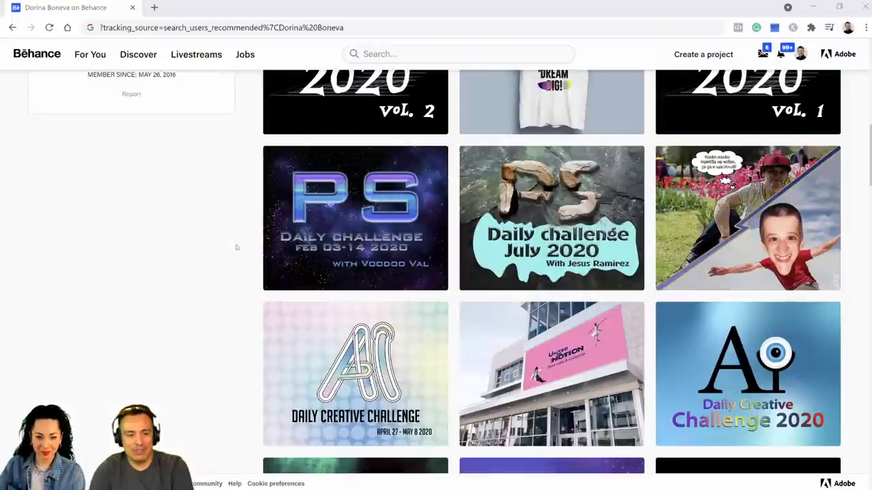
scroll(236, 248, "down", 3)
scroll(235, 247, "down", 9)
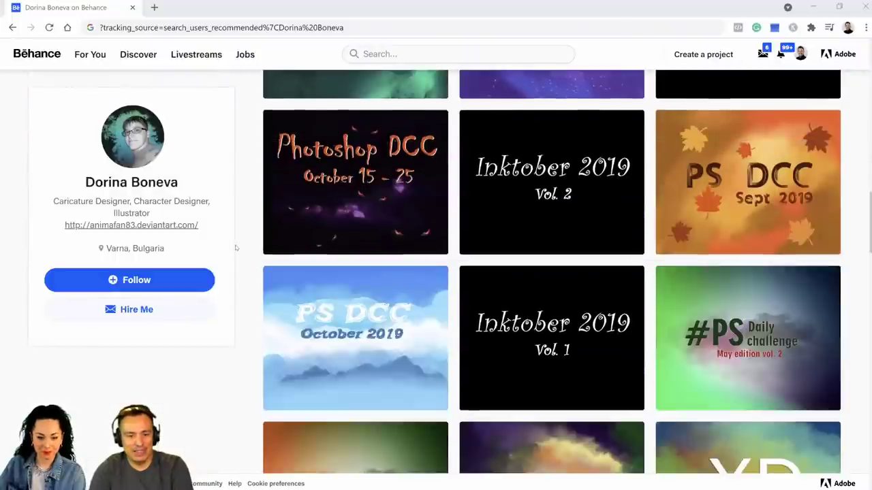
scroll(228, 242, "down", 3)
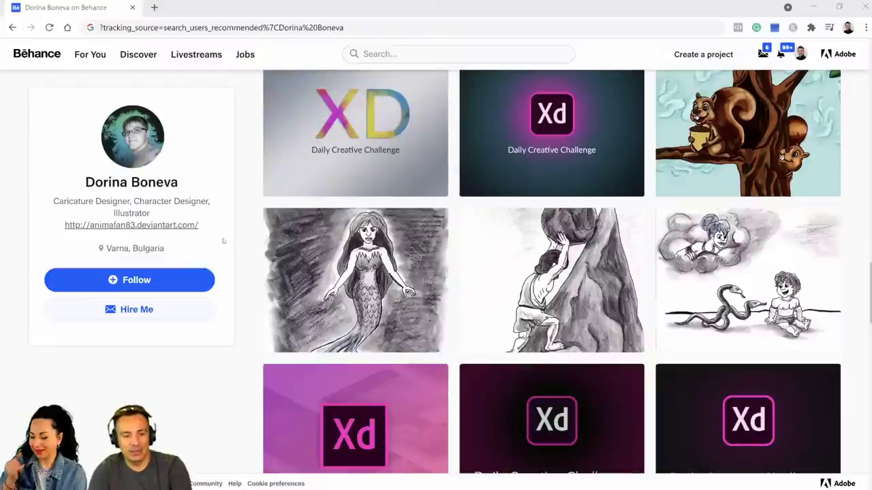
scroll(222, 238, "down", 2)
scroll(222, 238, "down", 8)
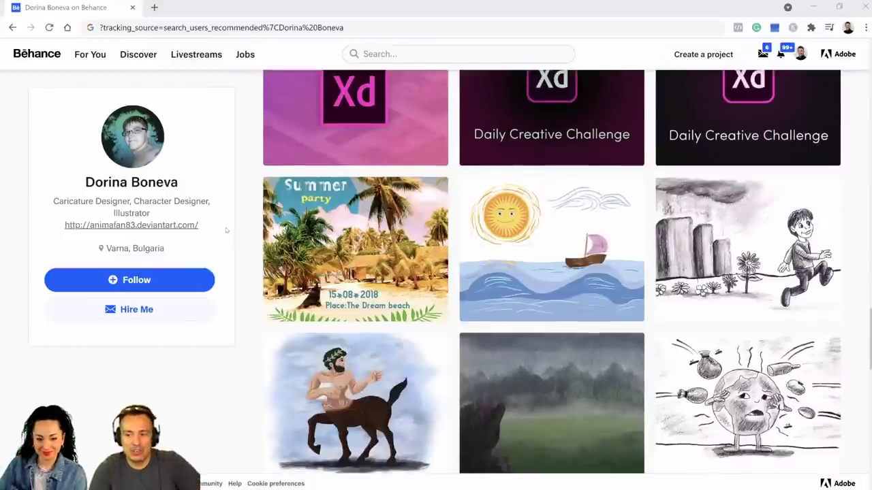
scroll(226, 240, "down", 7)
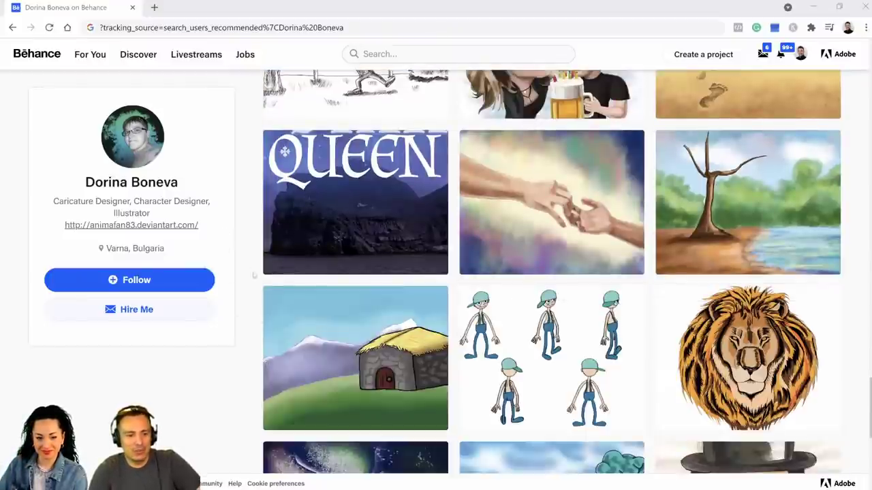
scroll(240, 75, "up", 1)
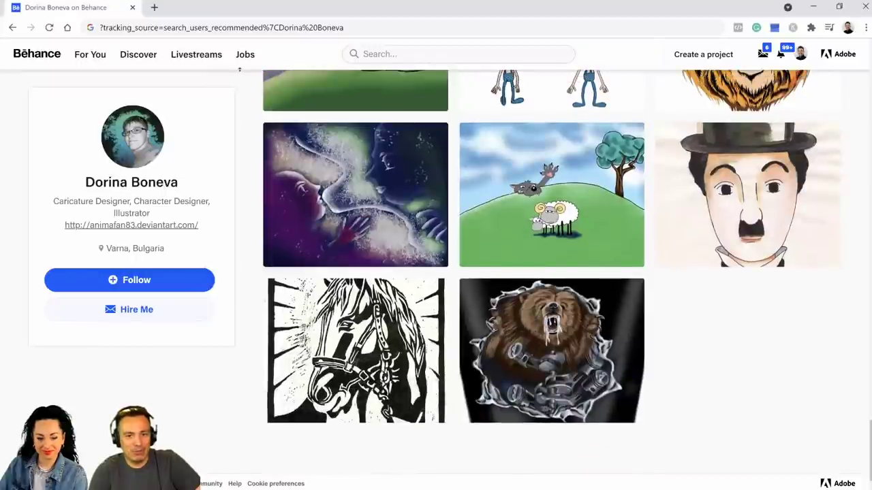
key("Home")
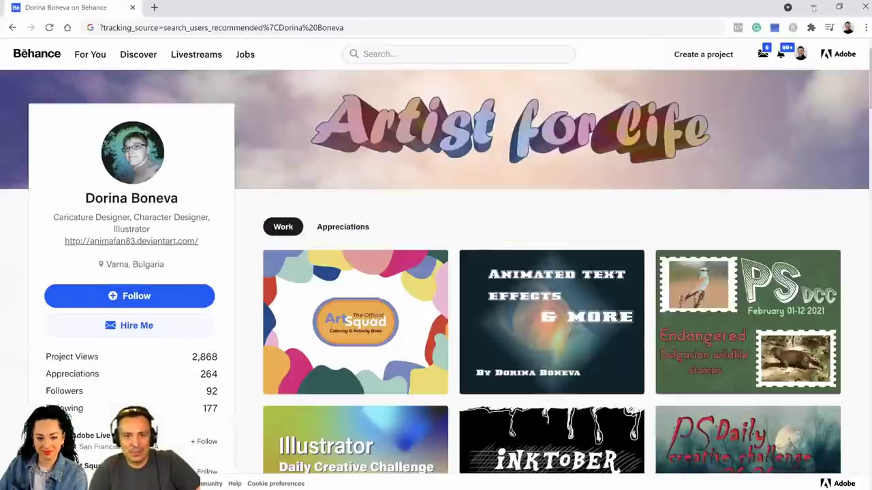
left_click(813, 6)
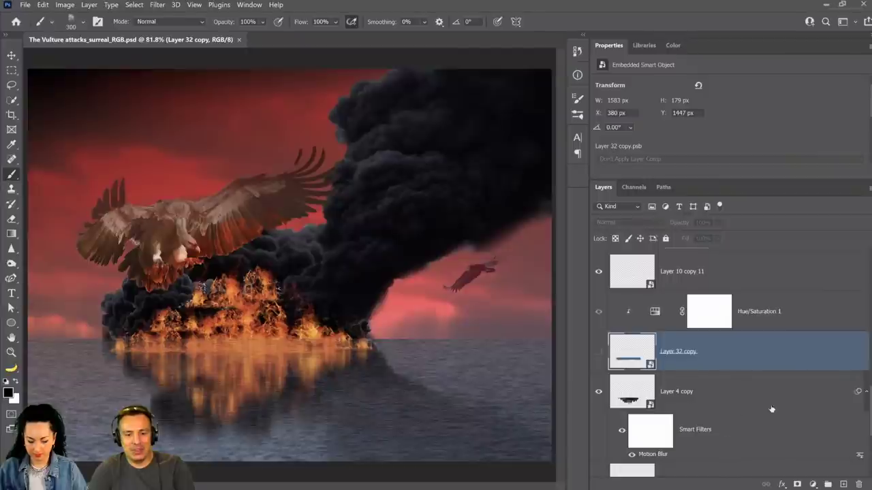
Step: Collapse Layer 4 copy's Smart Filters and delete all hidden layers
left_click(866, 391)
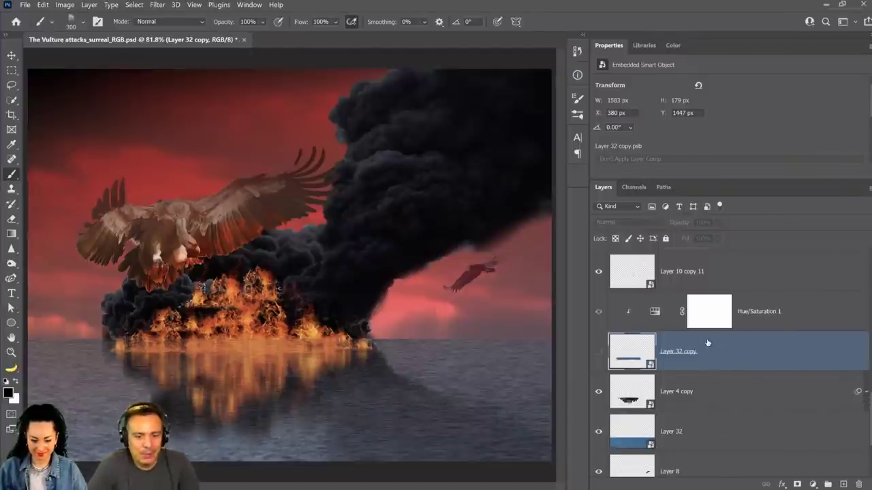
scroll(709, 347, "down", 6)
scroll(705, 337, "down", 6)
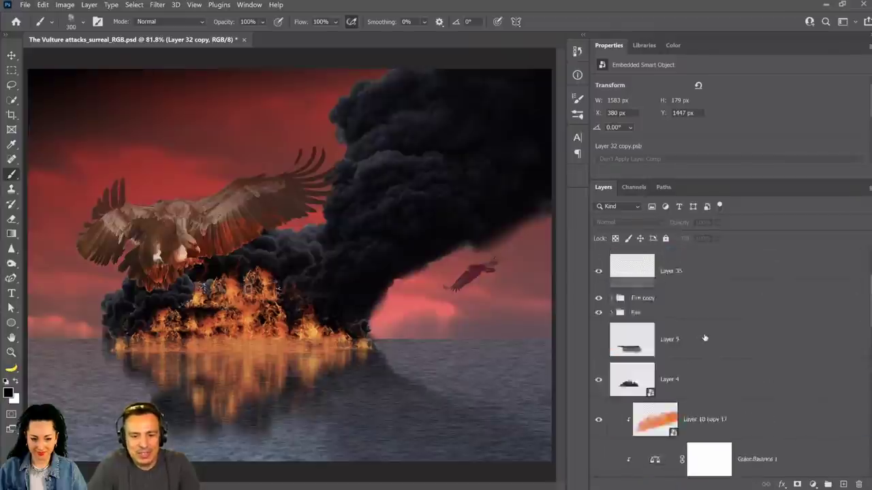
scroll(679, 337, "down", 5)
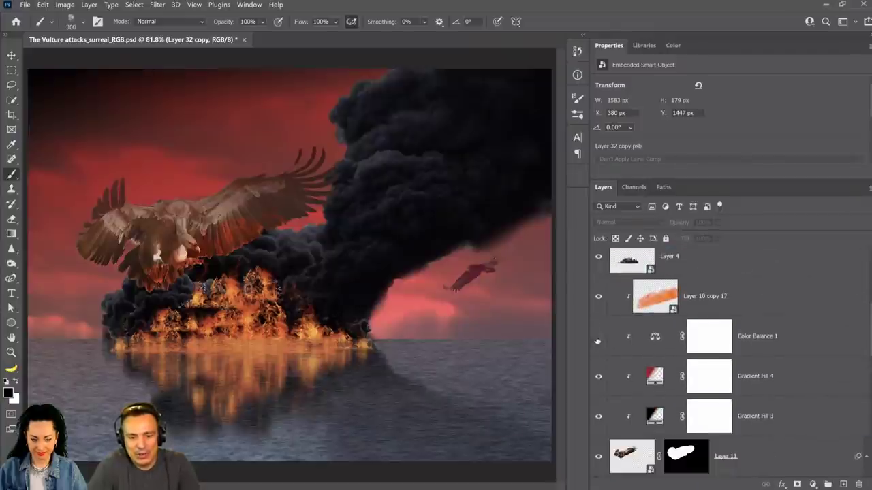
scroll(694, 347, "up", 5)
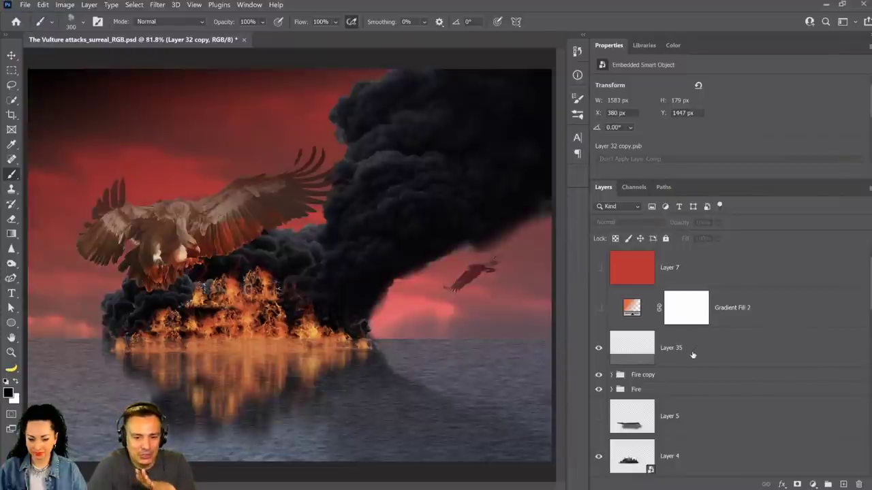
left_click(868, 186)
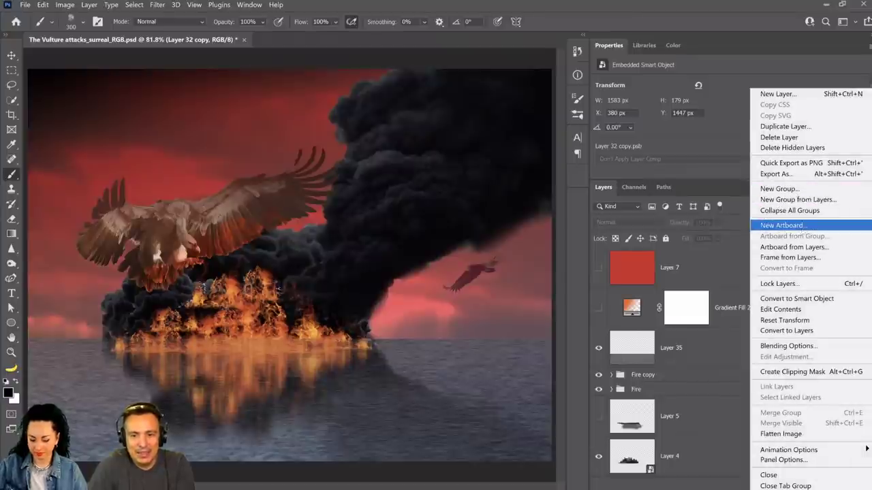
left_click(799, 149)
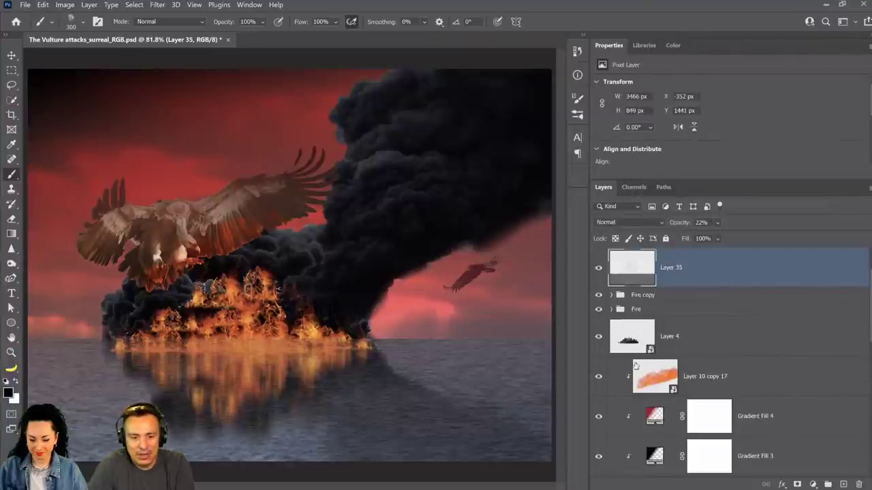
Step: Hide the remaining layers and delete the white Background layer
scroll(642, 416, "down", 3)
scroll(642, 414, "down", 4)
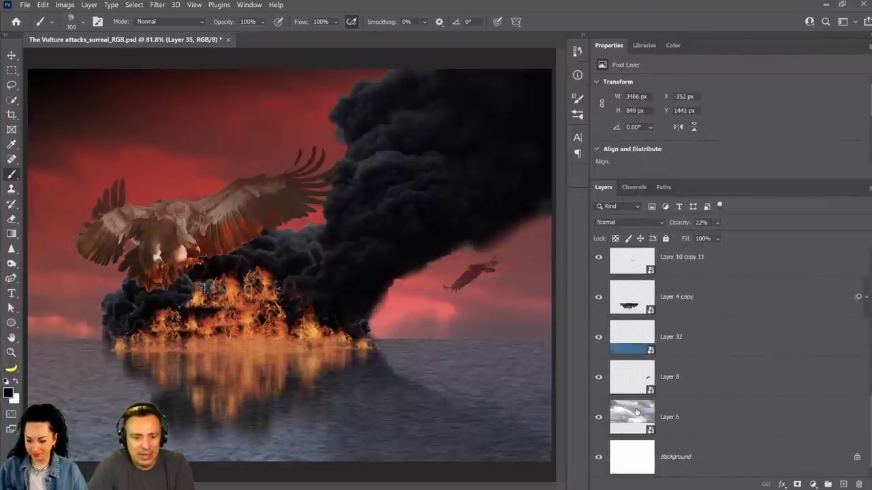
scroll(637, 412, "up", 8)
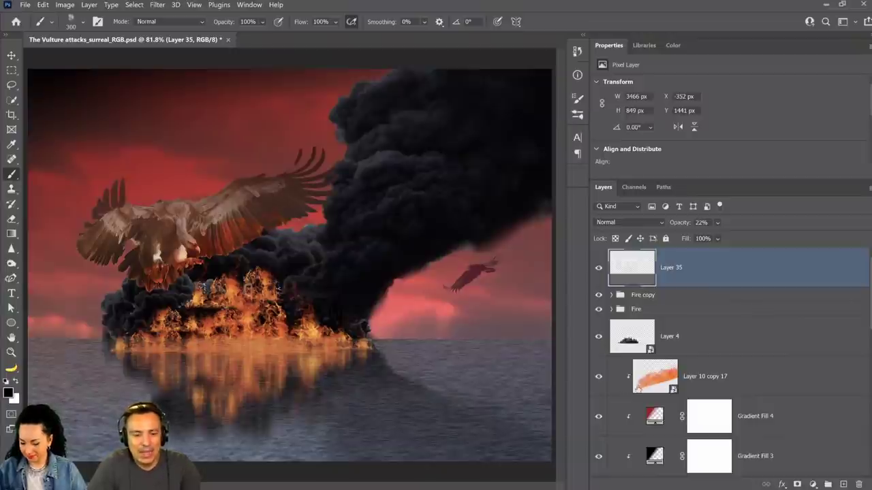
left_click_drag(601, 273, 597, 465)
left_click(597, 462)
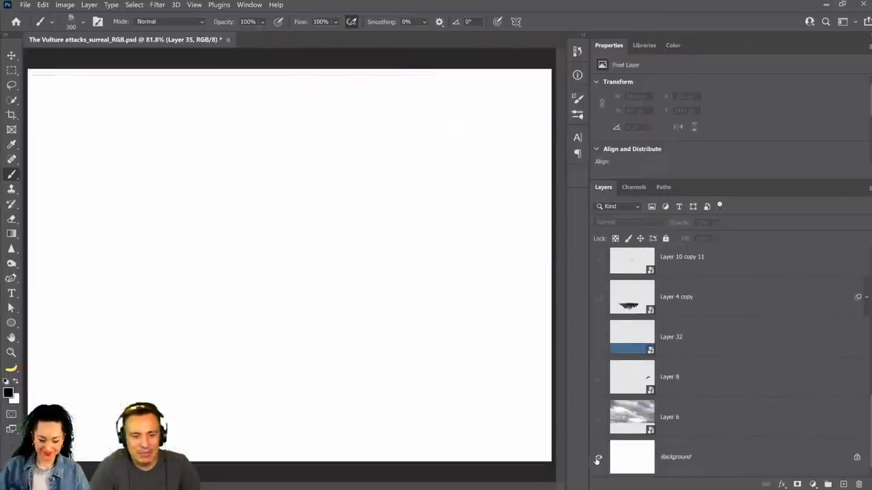
left_click(694, 459)
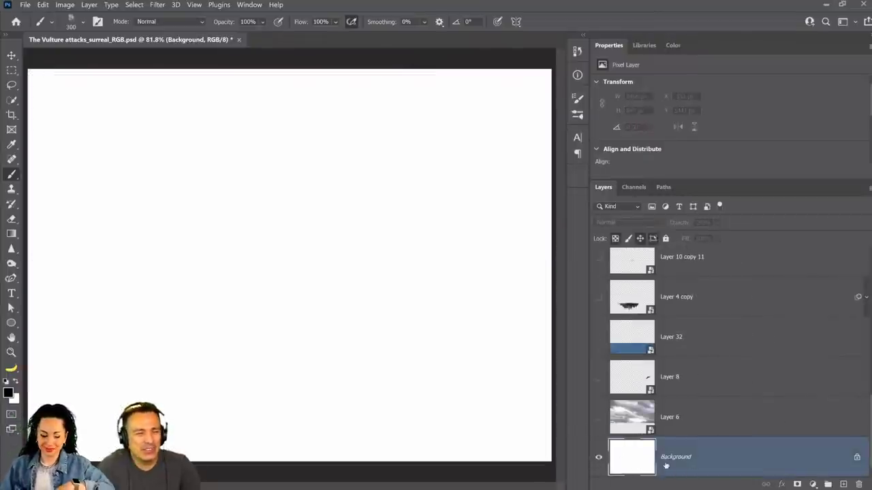
left_click_drag(666, 465, 857, 484)
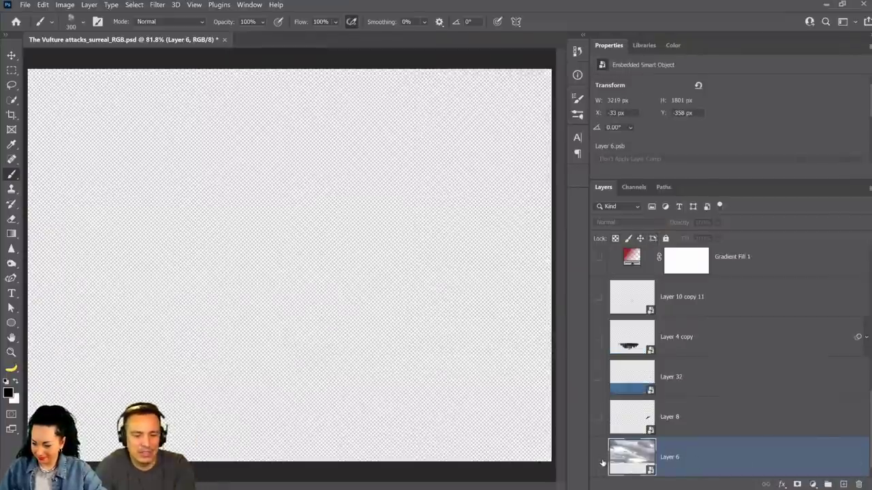
Step: Show the cloudy Layer 6, rename it Sky, and switch to the Move tool
left_click(598, 461)
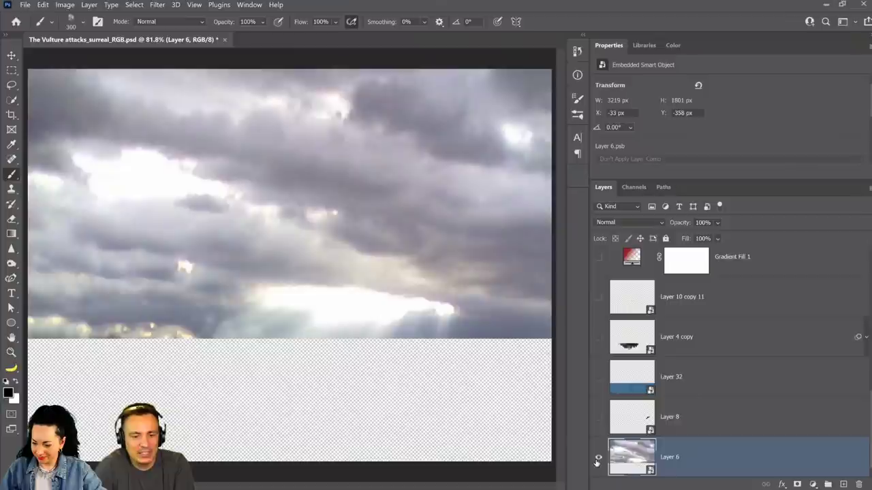
double_click(671, 459)
type("Sky")
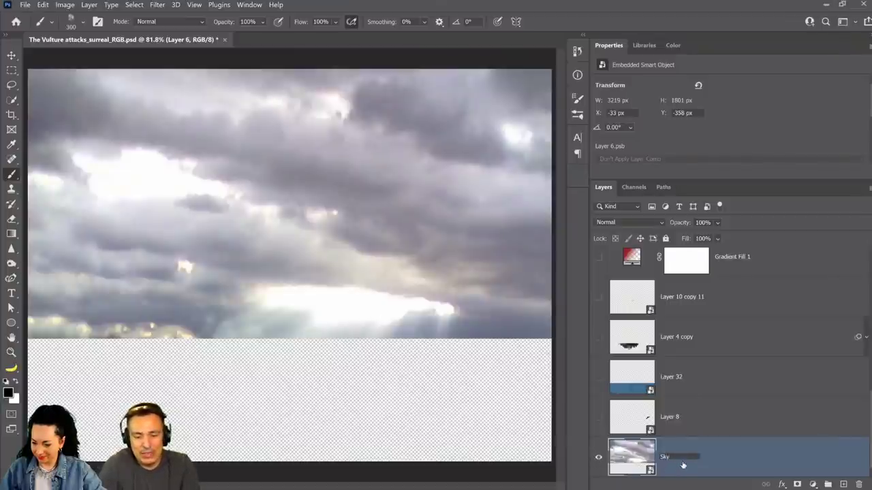
key("Return")
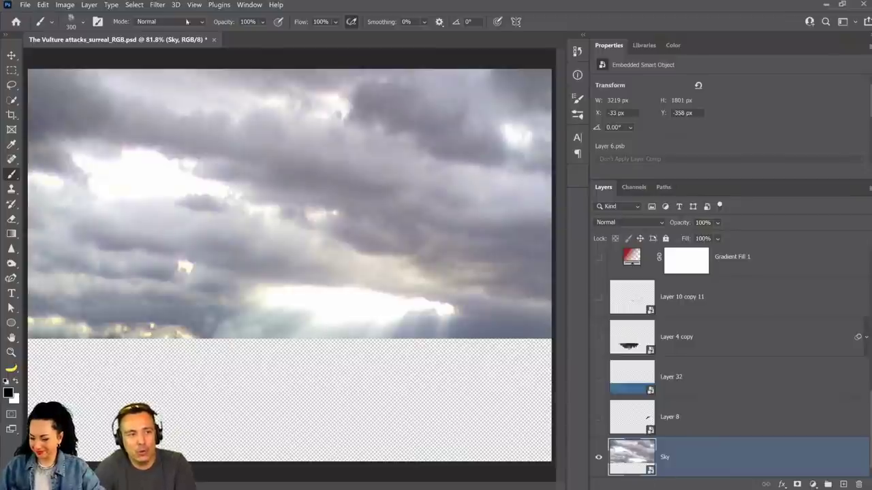
left_click(11, 55)
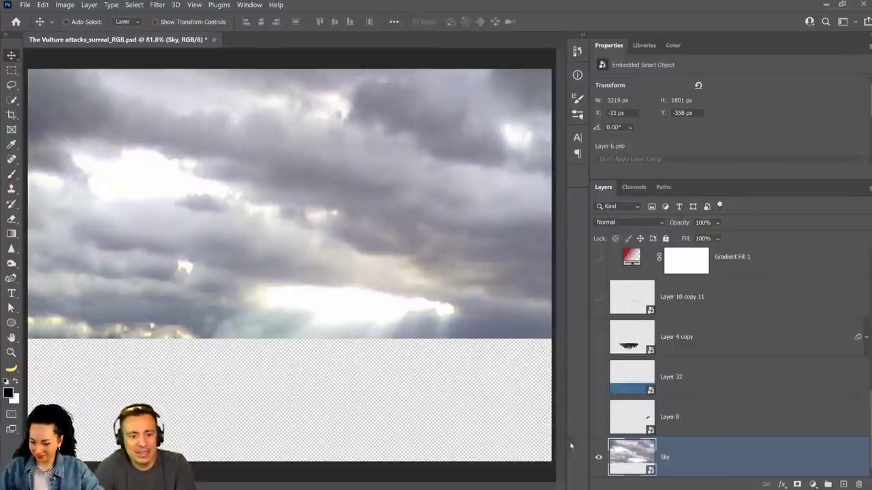
Step: Show the vulture layer and select layers through the canvas right-click layer list
left_click(598, 419)
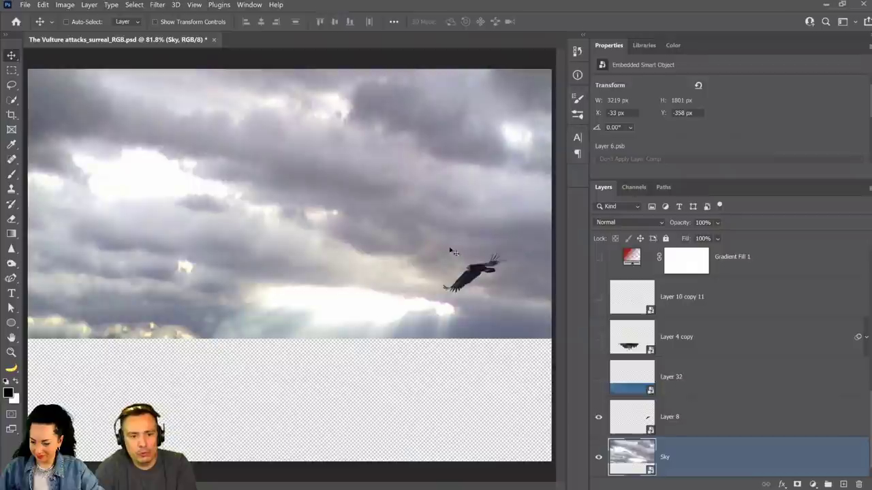
right_click(480, 275)
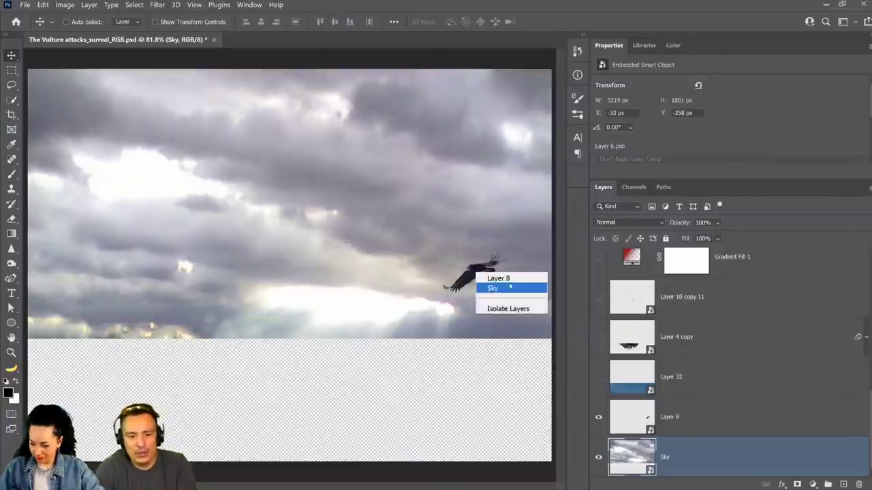
left_click(510, 279)
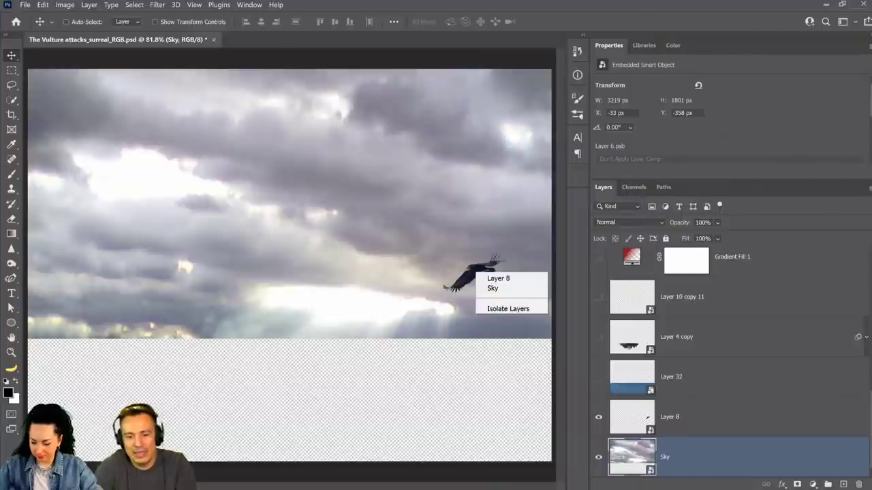
left_click(506, 280)
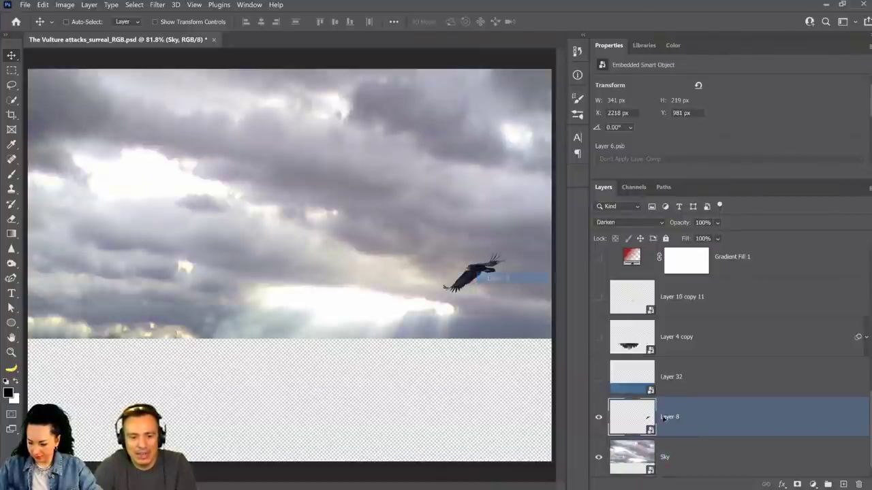
right_click(482, 276)
left_click(501, 285)
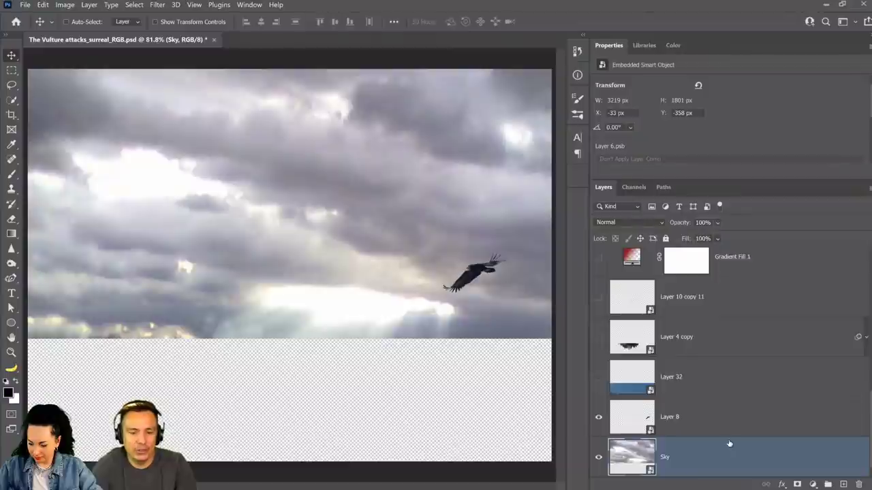
Step: Rename Layer 8 to Back Vulture and show the blue sea Layer 32
double_click(665, 417)
type("Bird")
key("Return")
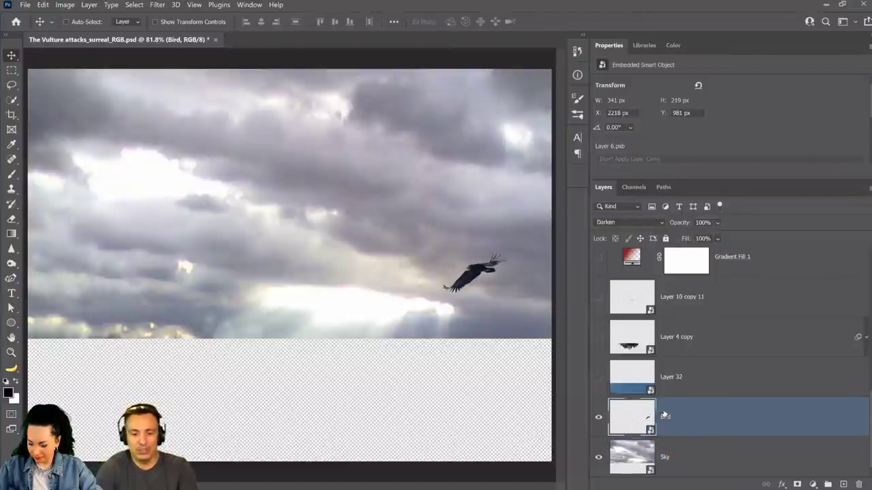
double_click(666, 418)
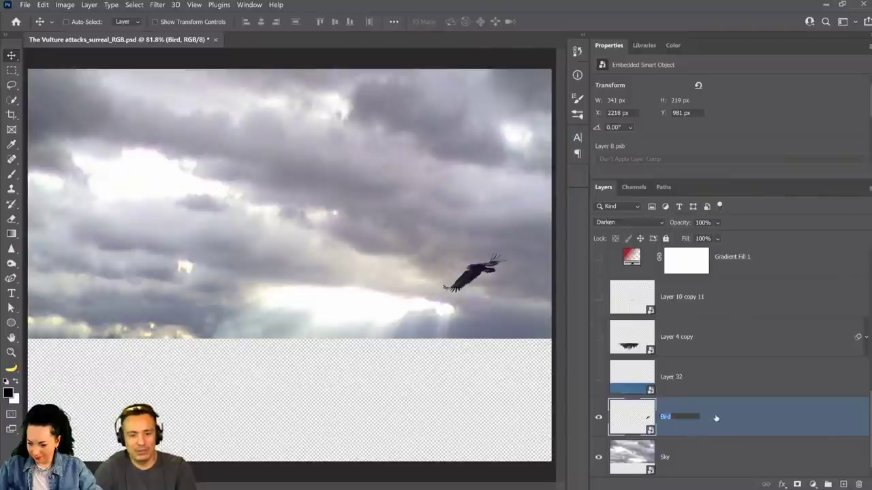
key("Return")
double_click(663, 417)
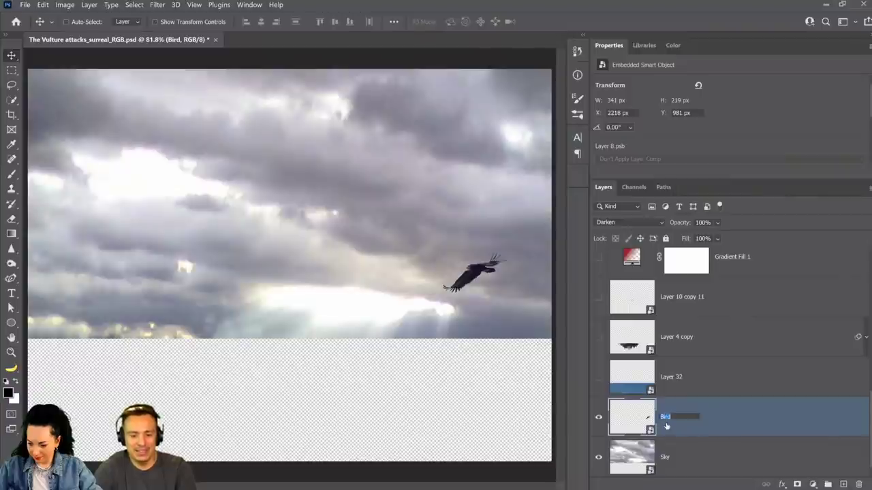
type("Back")
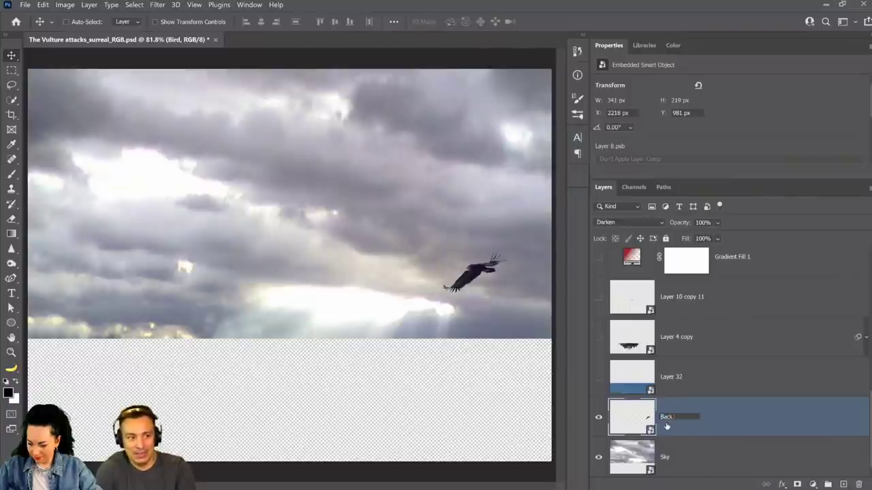
type(" Vulture")
key("Return")
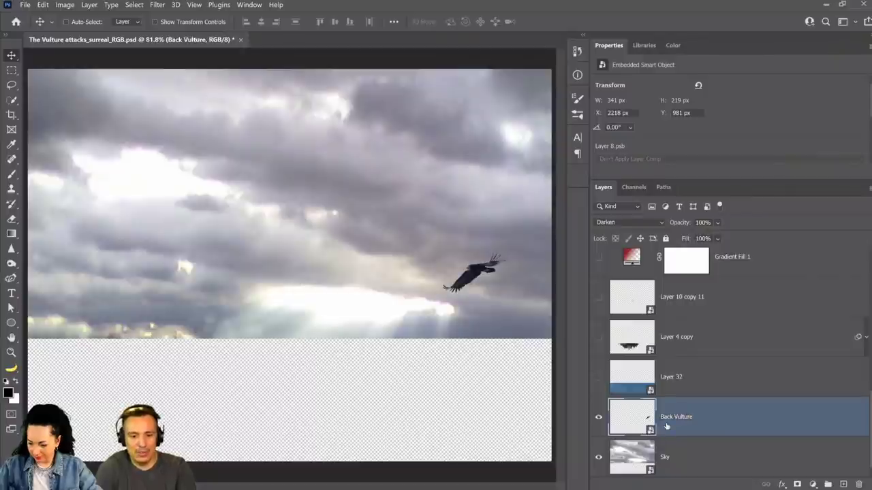
left_click(599, 377)
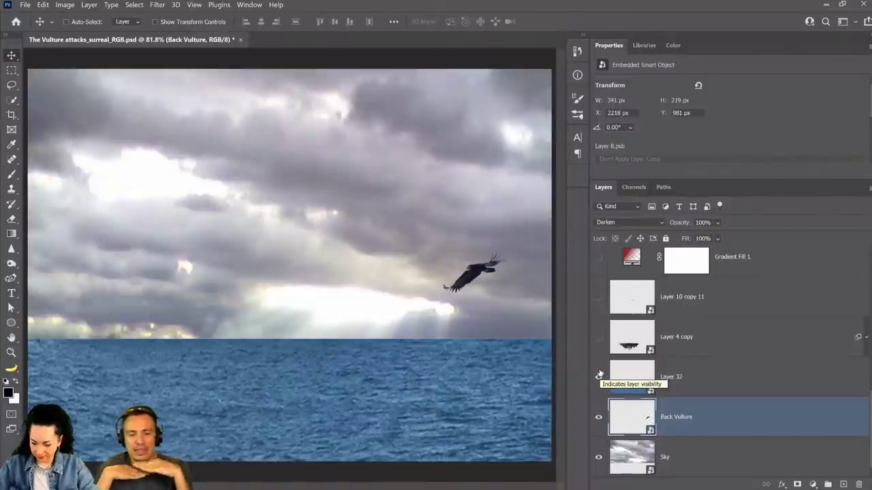
Step: Compare the vulture on and off, then move Back Vulture just below Gradient Fill 1
left_click(599, 376)
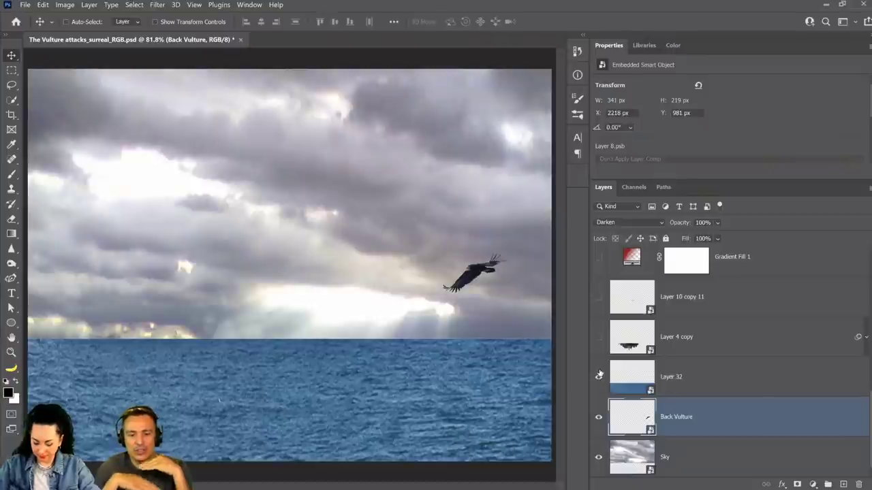
left_click(598, 418)
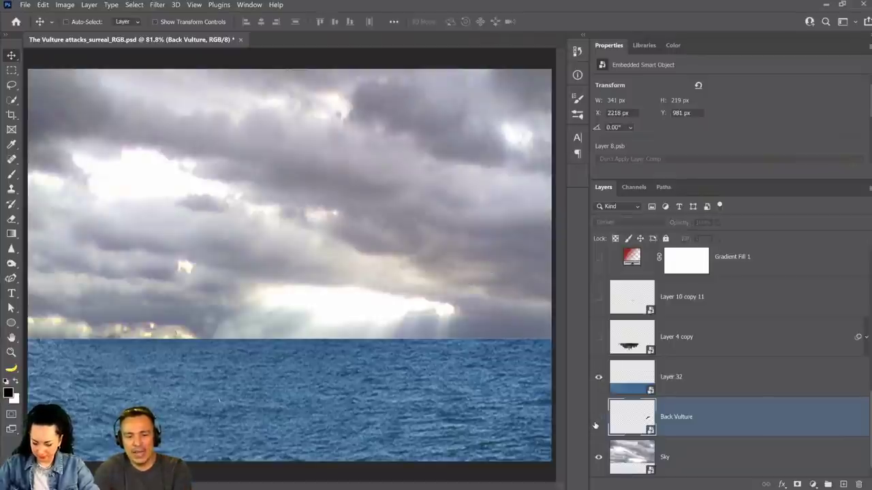
left_click(598, 418)
left_click(598, 418)
left_click(598, 418)
left_click(598, 418)
left_click(598, 419)
left_click(598, 418)
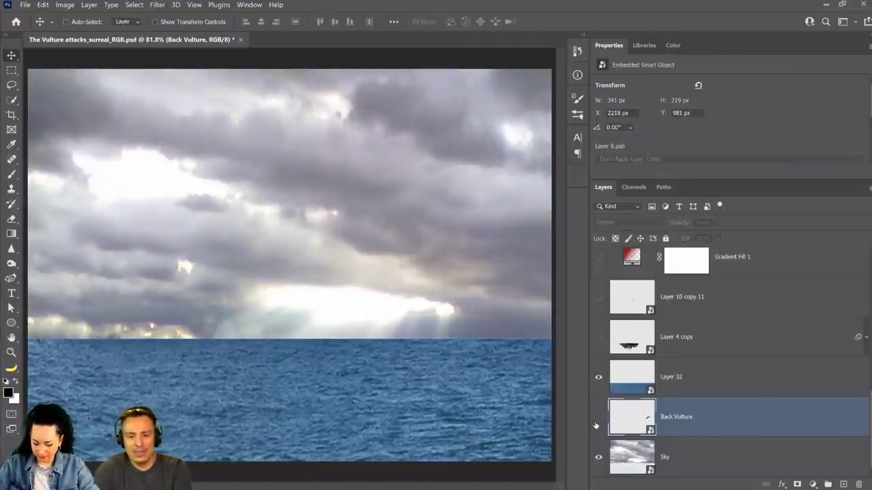
left_click(597, 418)
left_click_drag(642, 415, 640, 287)
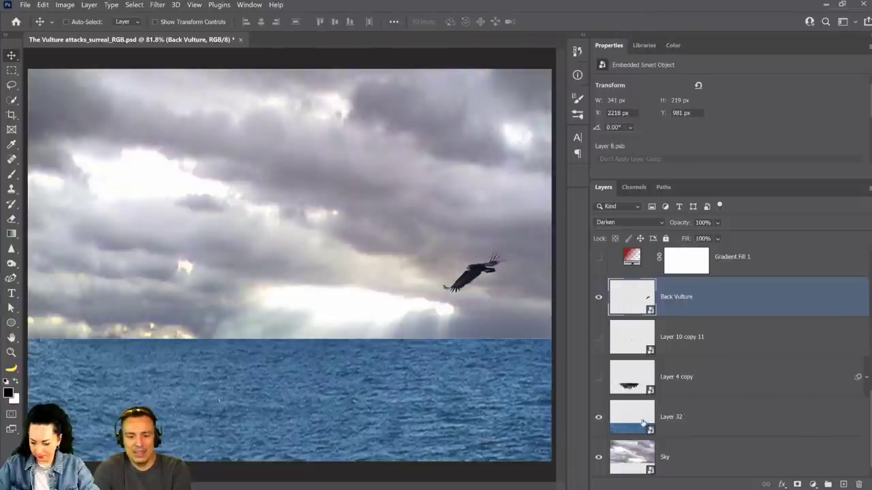
Step: Rename Layer 32 to Water and group it with the Sky layer
left_click(673, 418)
double_click(673, 417)
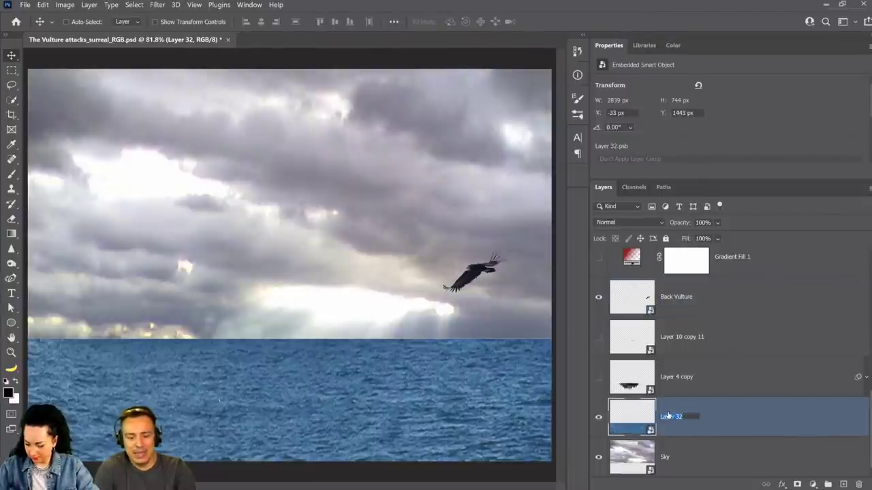
type("Water")
key("Return")
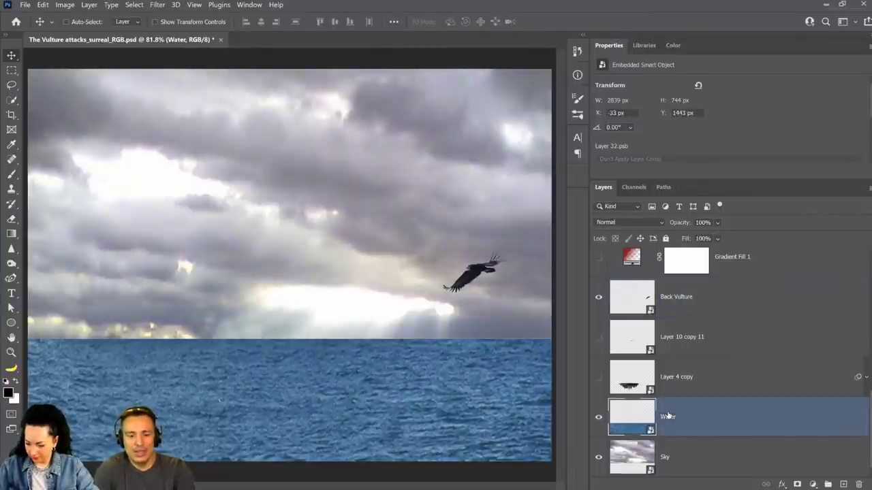
left_click(705, 455, "shift")
key("ctrl+g")
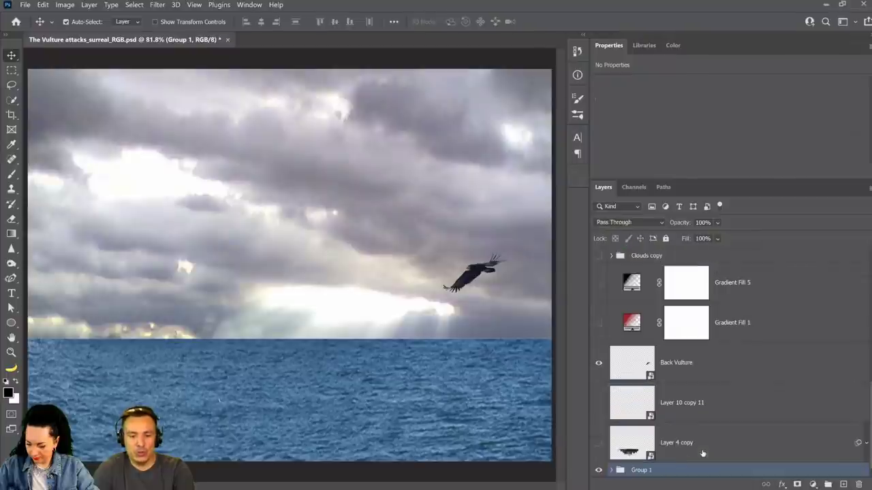
Step: Rename Group 1 to Background
double_click(639, 470)
type("Backgroun")
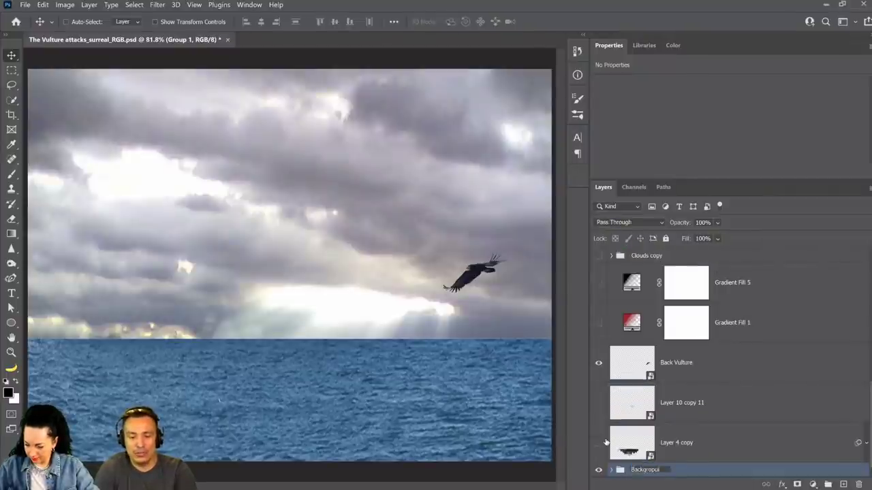
type("d")
key("Return")
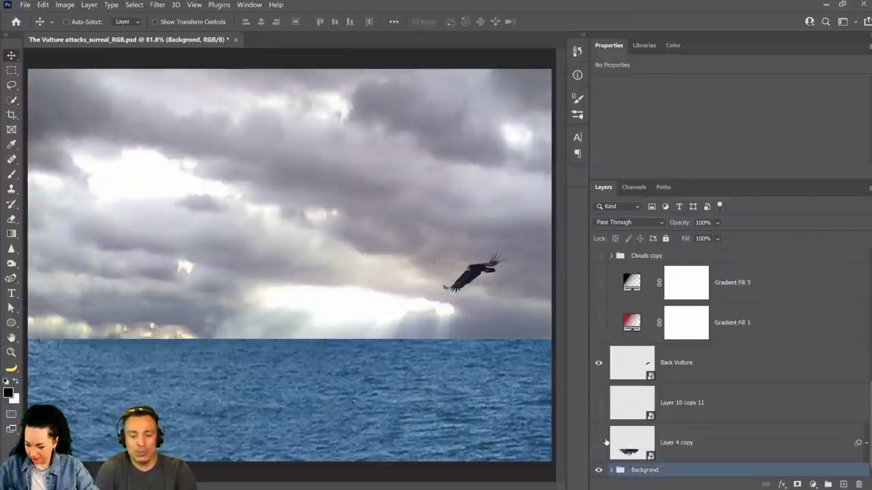
double_click(644, 471)
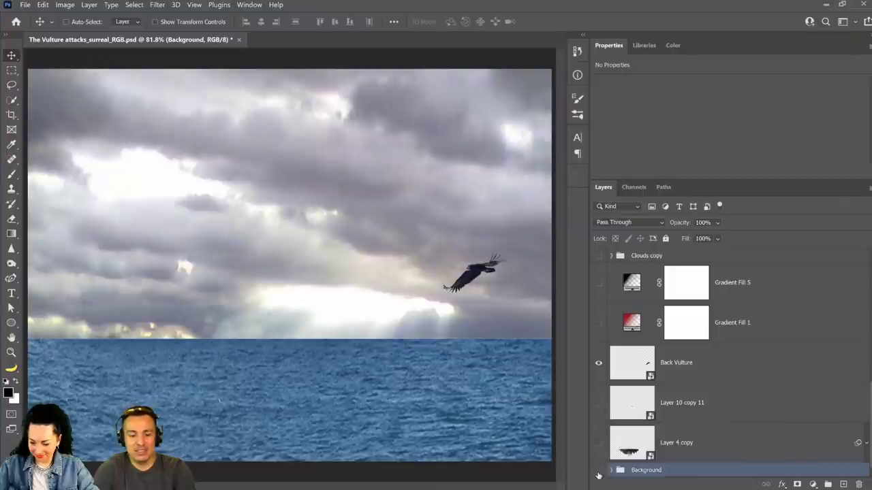
left_click(599, 470)
left_click(598, 470)
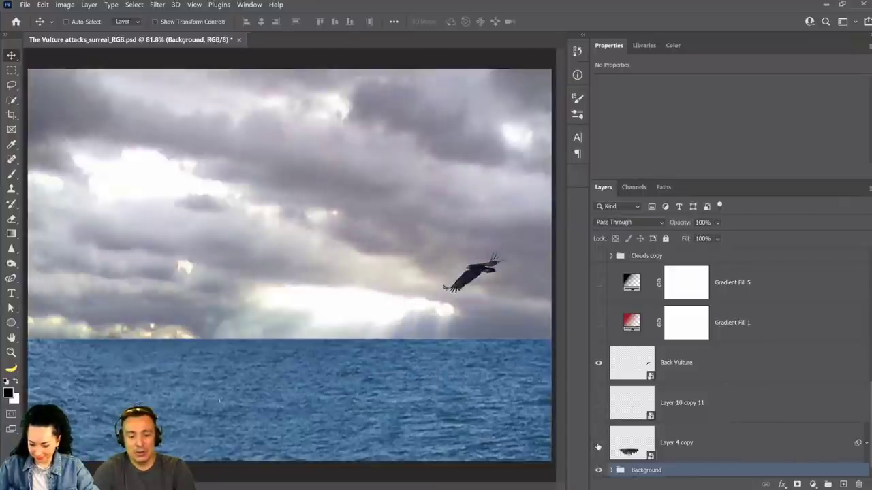
Step: Show Layer 4 copy and move it into the Background group above Water
left_click(599, 443)
left_click(610, 470)
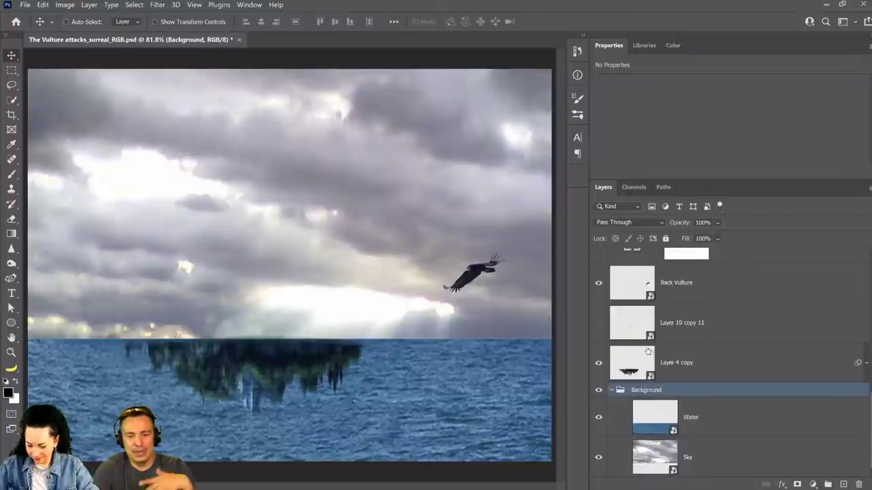
left_click_drag(632, 368, 656, 408)
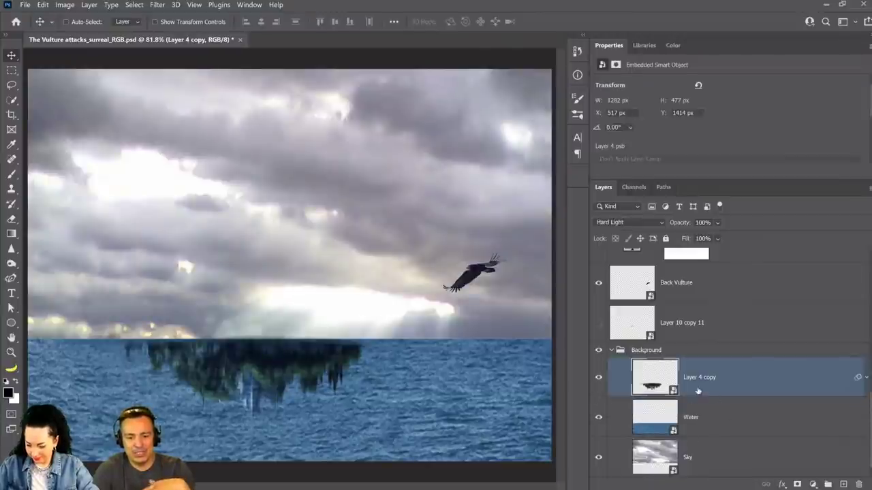
Step: Rename Layer 4 copy to Reflection and turn on Layer 10 copy 11's fire glow
double_click(702, 378)
type("Re")
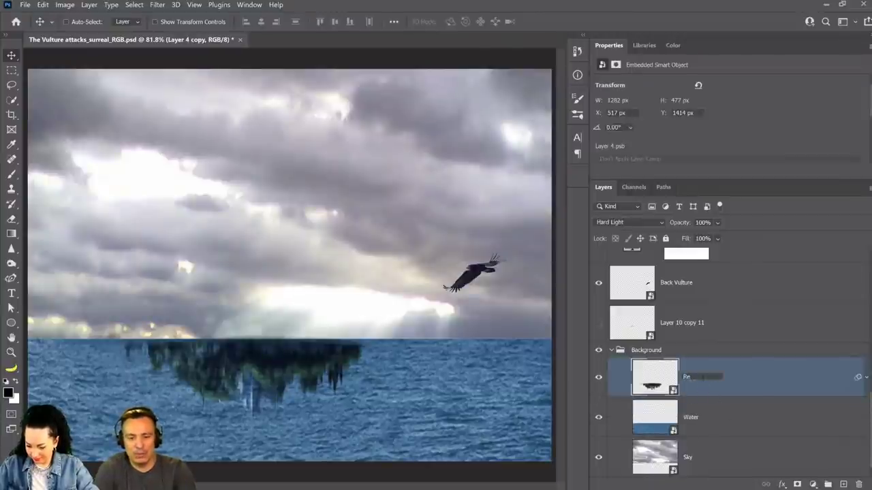
type("flection")
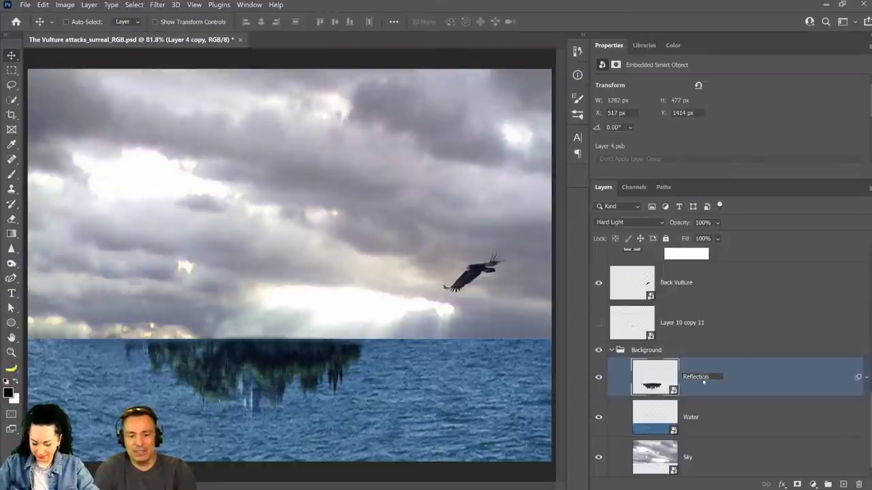
key("Tab")
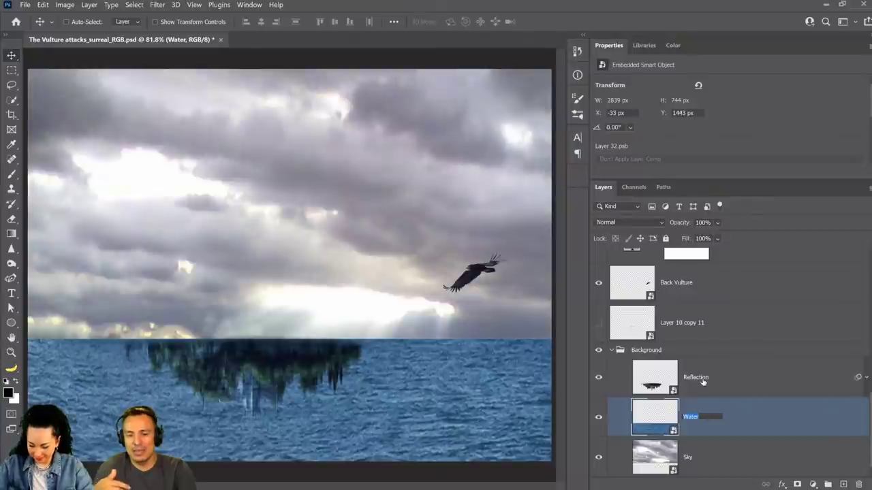
key("Tab")
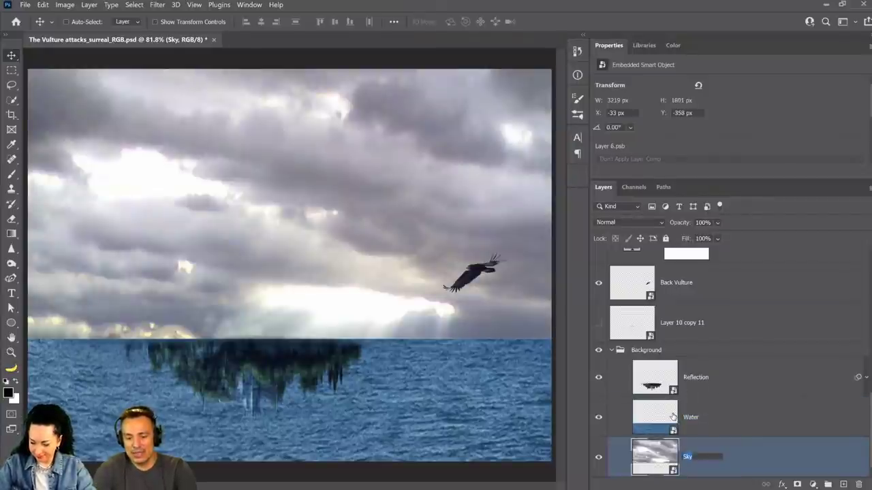
key("shift+Tab")
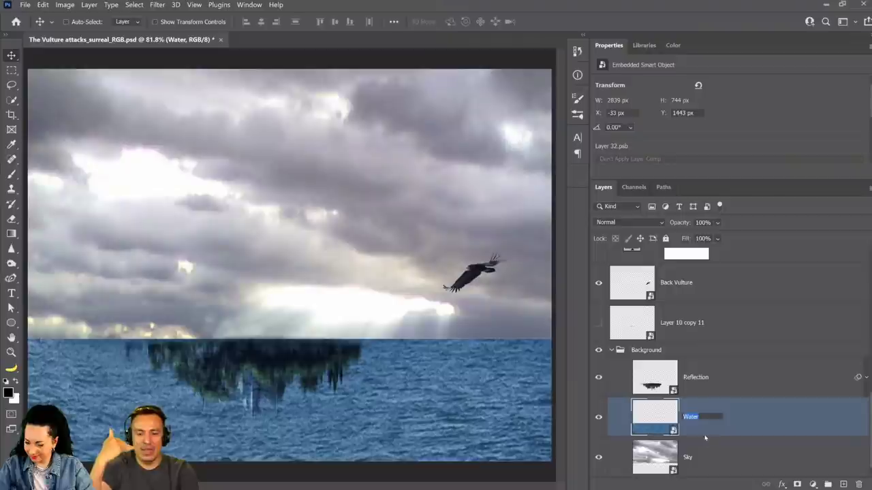
key("shift+Tab")
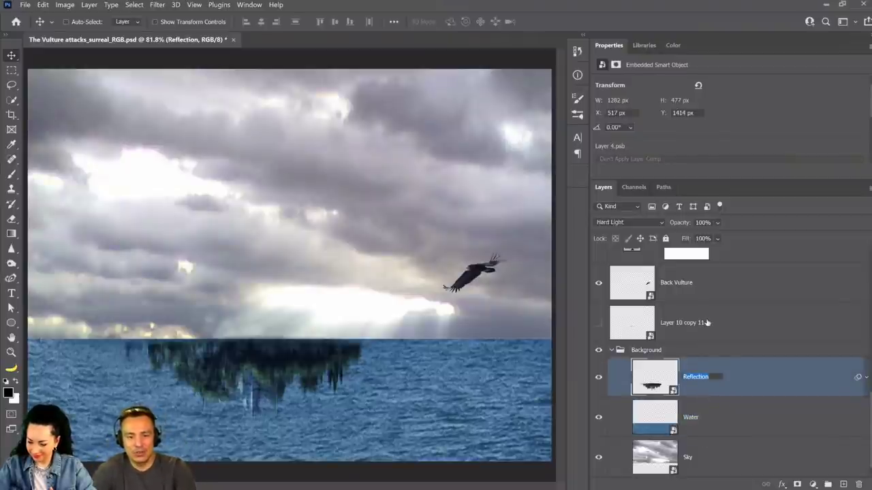
left_click(646, 338)
left_click(599, 323)
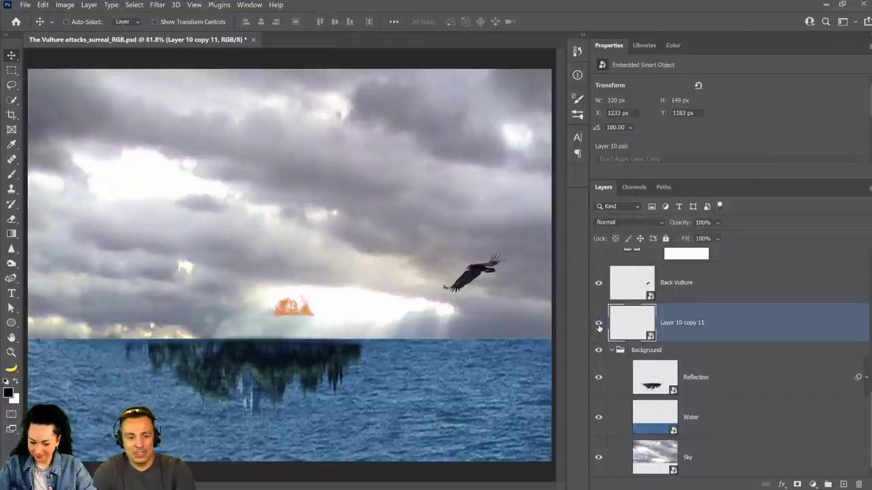
Step: Preview the fire glow and gradient fills, then rename Layer 10 copy 11 to Flame
left_click(598, 323)
left_click(598, 323)
scroll(721, 343, "up", 2)
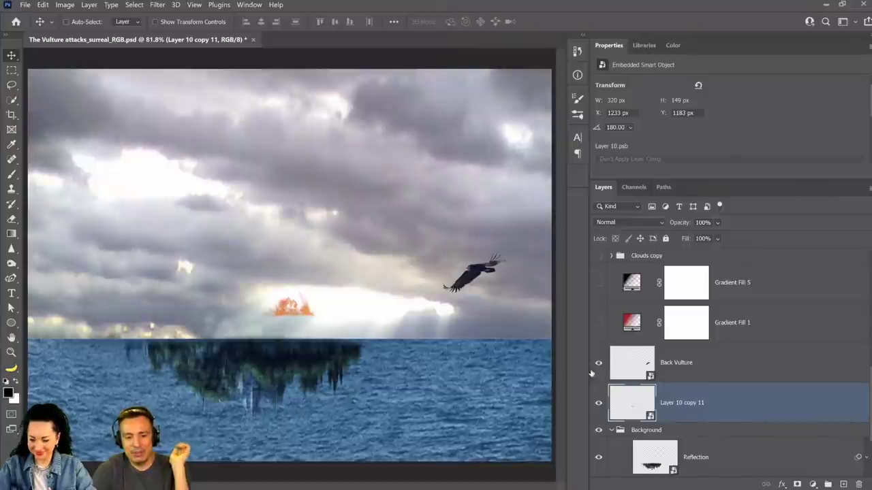
left_click(599, 323)
left_click(599, 283)
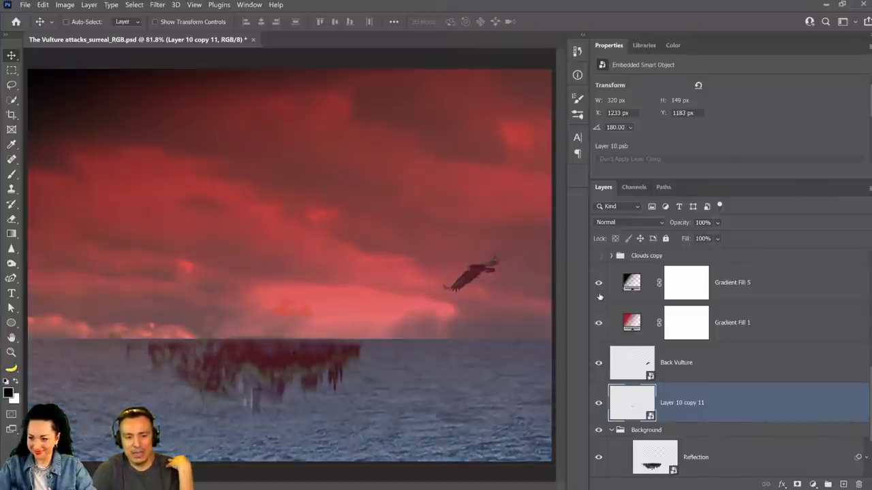
left_click(599, 283)
left_click(599, 323)
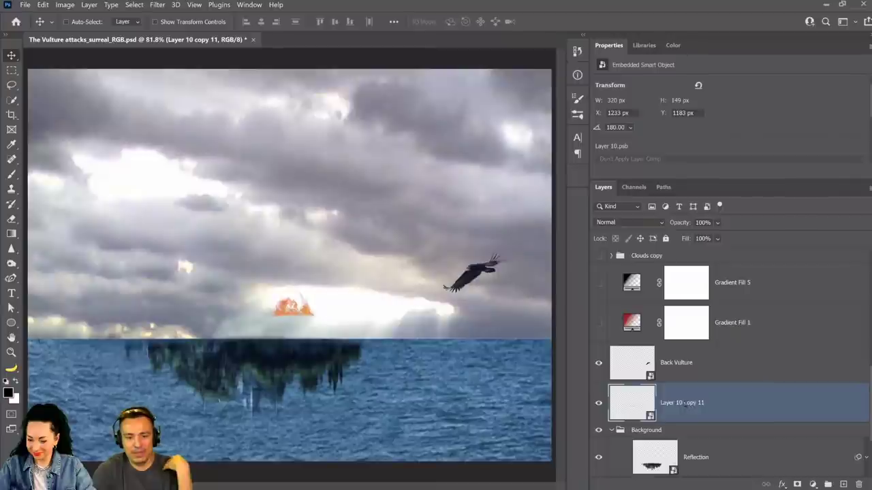
double_click(677, 402)
type("Flame")
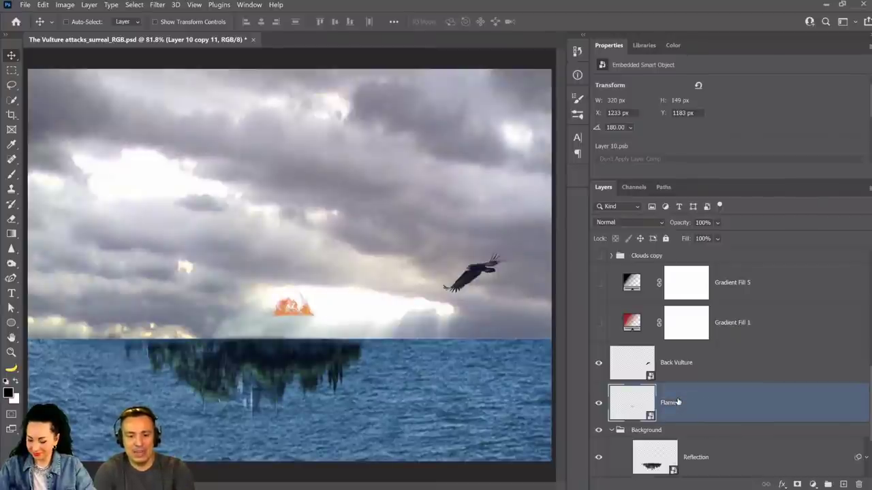
key("Return")
Step: Turn on Gradient Fill 1, Gradient Fill 5, Clouds copy and Clouds
scroll(693, 399, "up", 1)
left_click(599, 362)
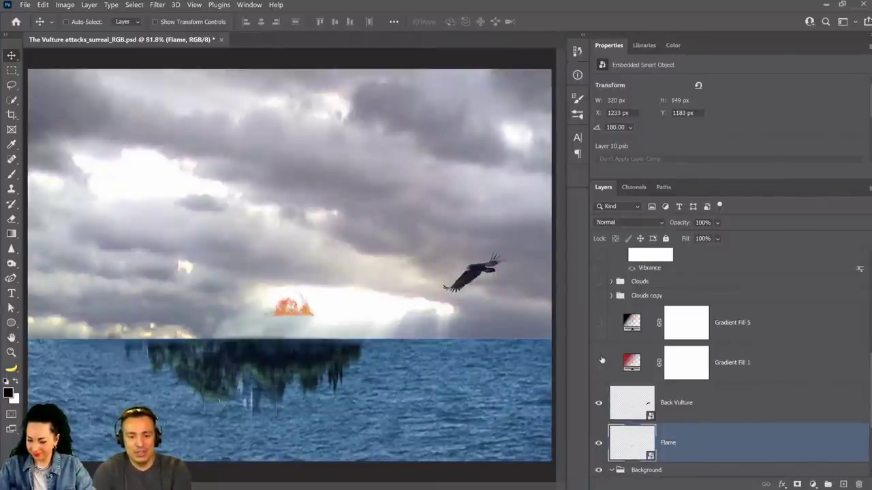
left_click(598, 323)
left_click(598, 295)
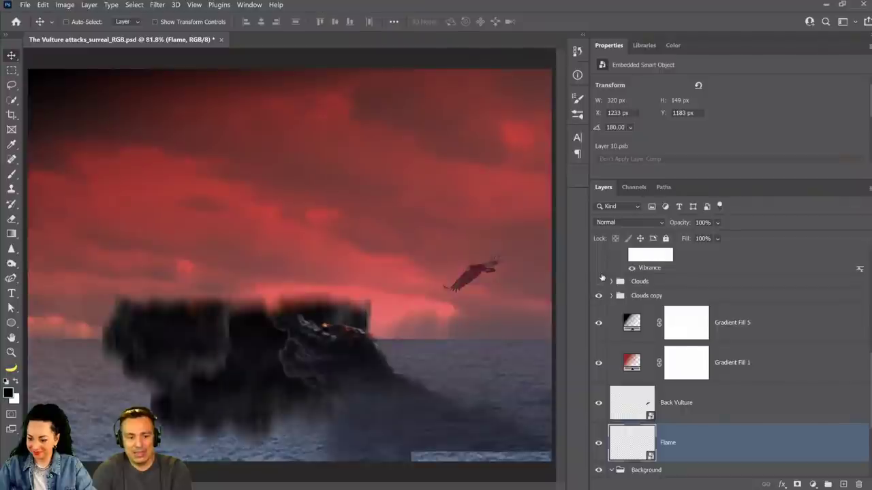
left_click(599, 282)
left_click(599, 281)
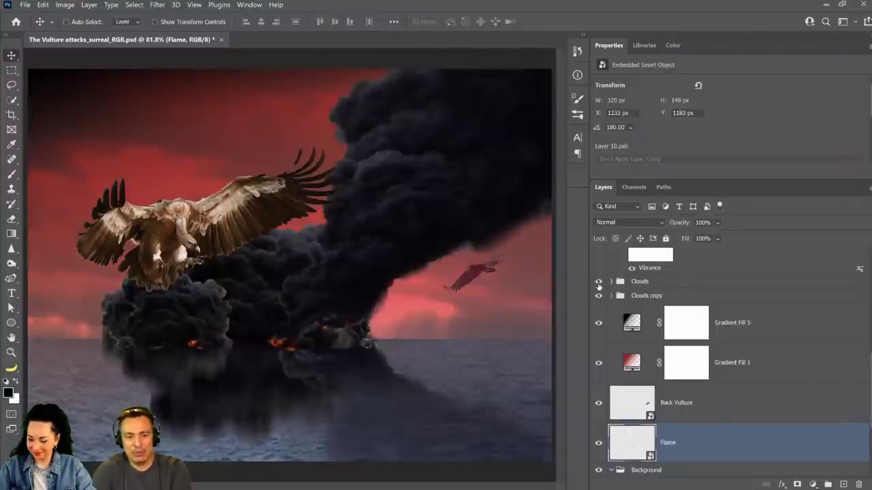
Step: Move Flame into the Background group and hide the Clouds group's smoke plume
scroll(619, 394, "down", 3)
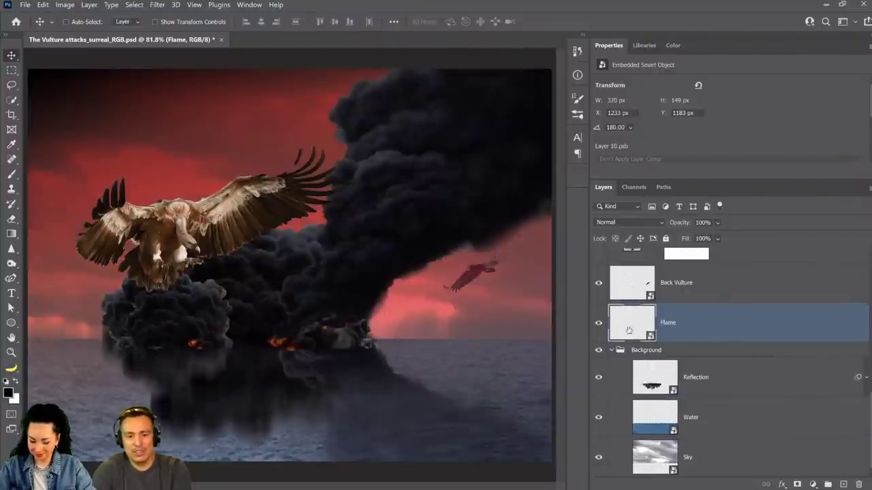
left_click_drag(621, 333, 817, 472)
scroll(698, 368, "up", 5)
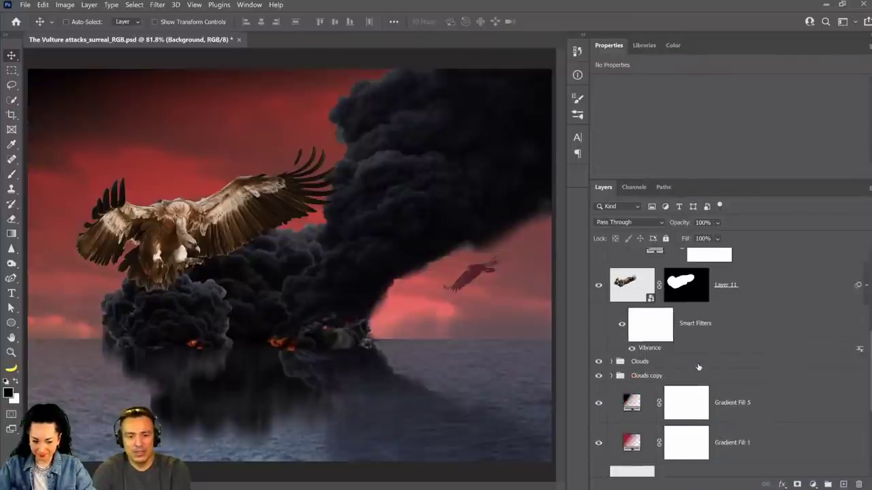
scroll(698, 368, "down", 3)
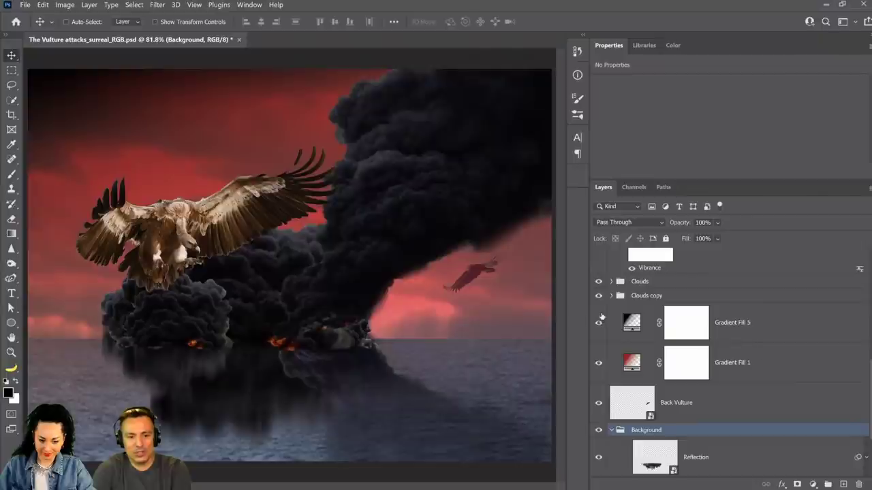
left_click(611, 297)
left_click(611, 296)
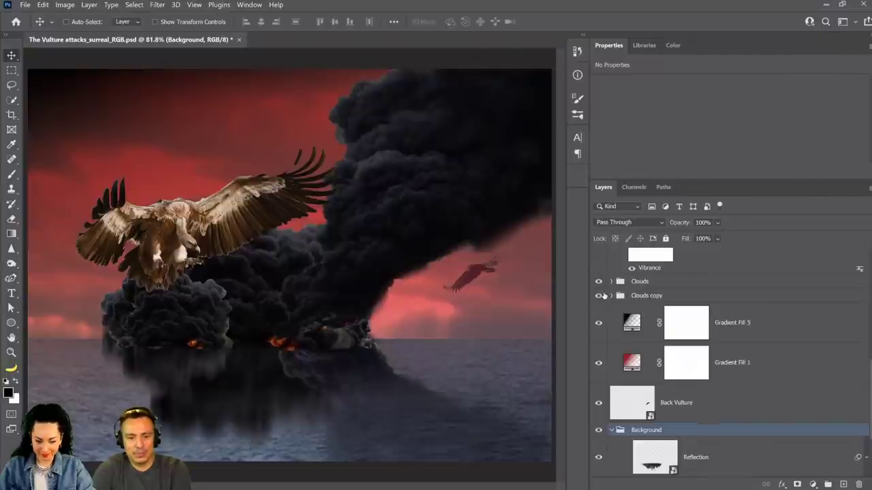
left_click(598, 282)
Step: Hide the Layer 11 vulture, expand the Clouds copy group and hide Layer 34's smoke
scroll(598, 341, "up", 3)
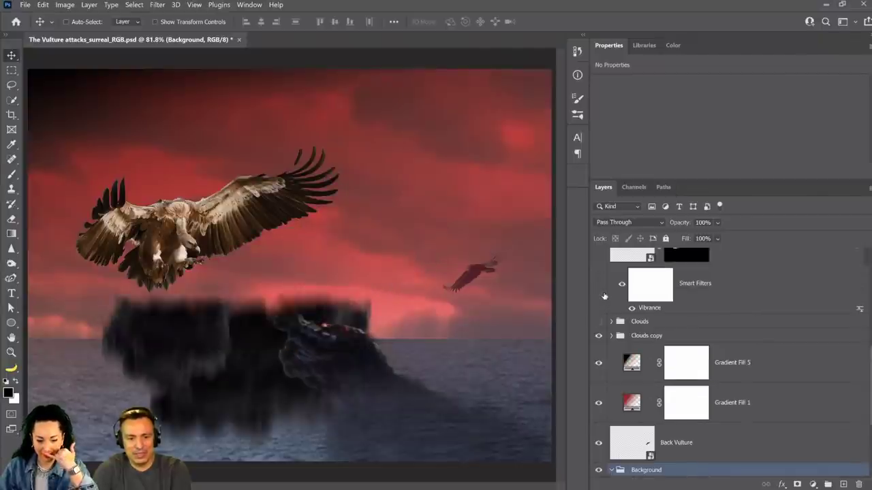
left_click(598, 365)
scroll(599, 373, "down", 2)
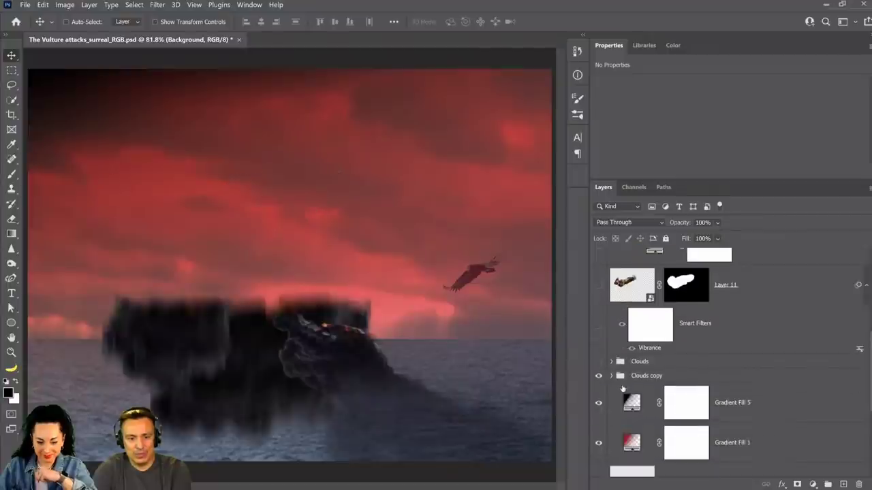
left_click(611, 376)
scroll(664, 391, "down", 2)
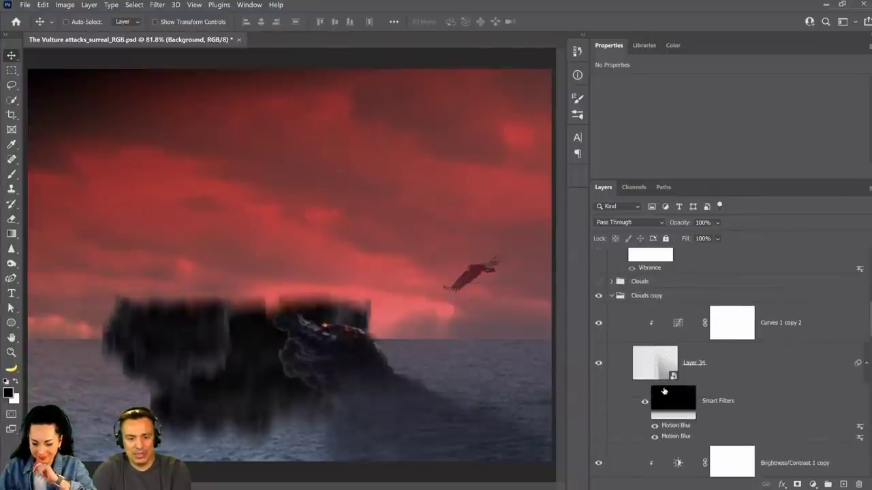
scroll(664, 391, "down", 2)
scroll(664, 390, "up", 2)
left_click(598, 362)
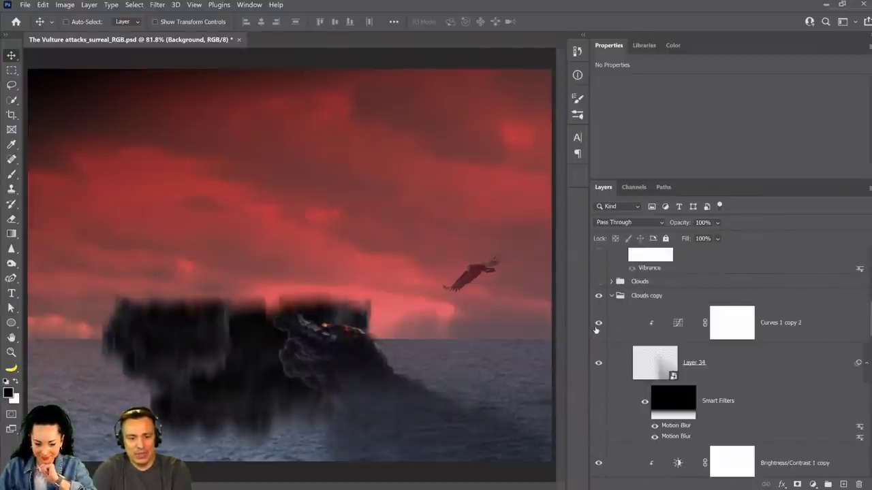
Step: Hide the Brightness/Contrast and Curves copies plus Layer 33, copy 2 and copy 3 smoke layers
scroll(599, 436, "down", 2)
left_click(598, 385)
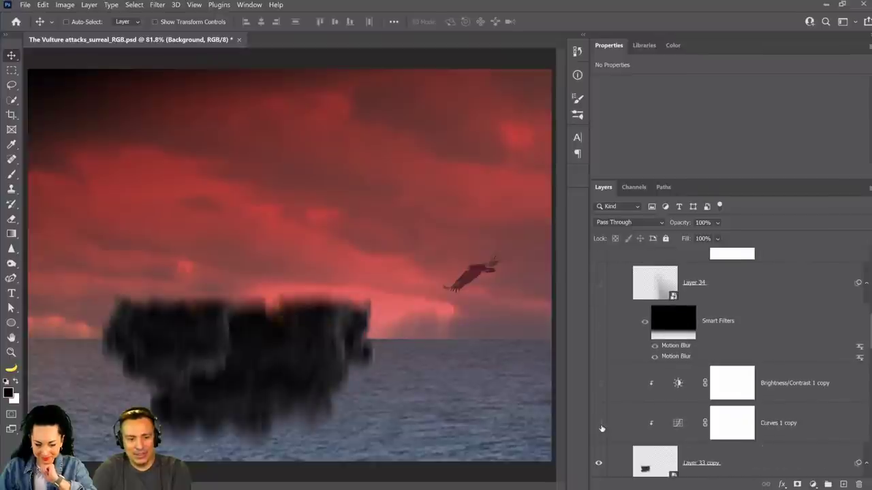
scroll(601, 415, "down", 3)
left_click(598, 344)
scroll(601, 378, "down", 3)
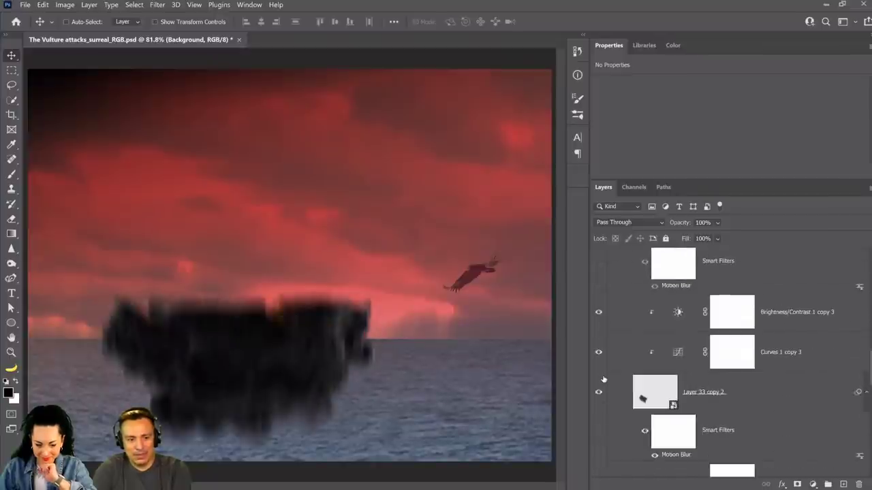
left_click(598, 352)
left_click(598, 393)
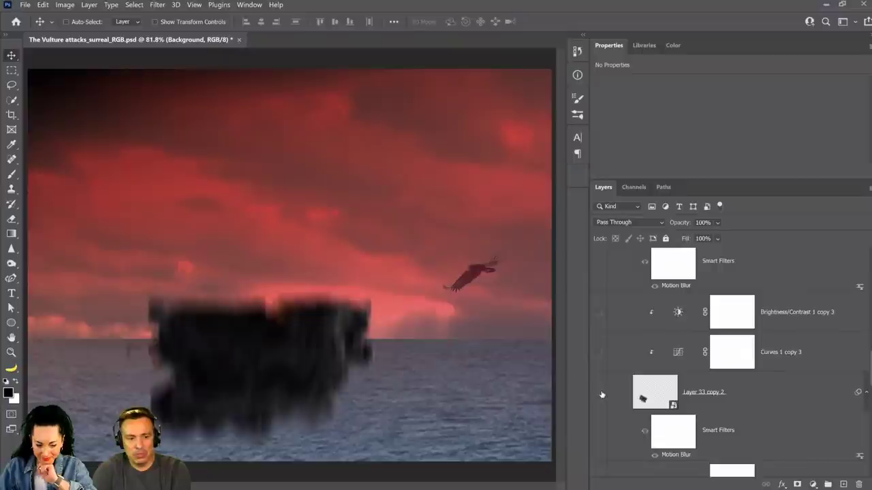
scroll(600, 398, "down", 2)
scroll(599, 382, "down", 2)
left_click(603, 413)
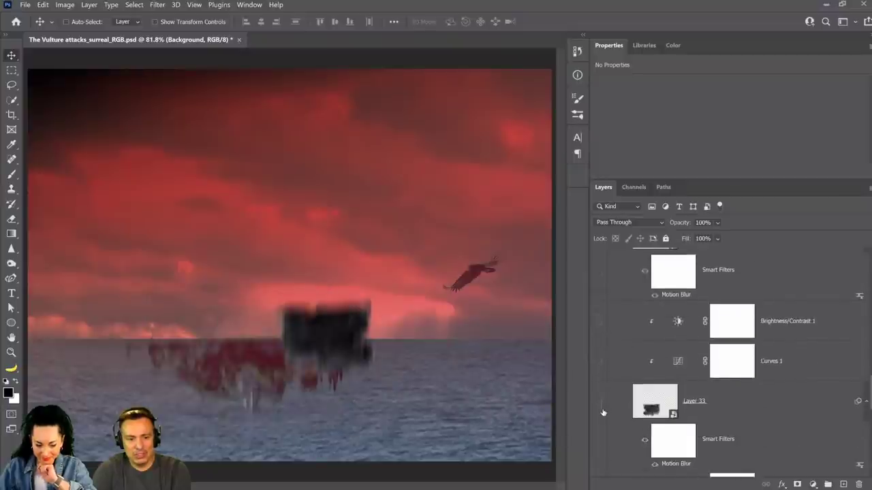
scroll(599, 436, "down", 3)
left_click(599, 411)
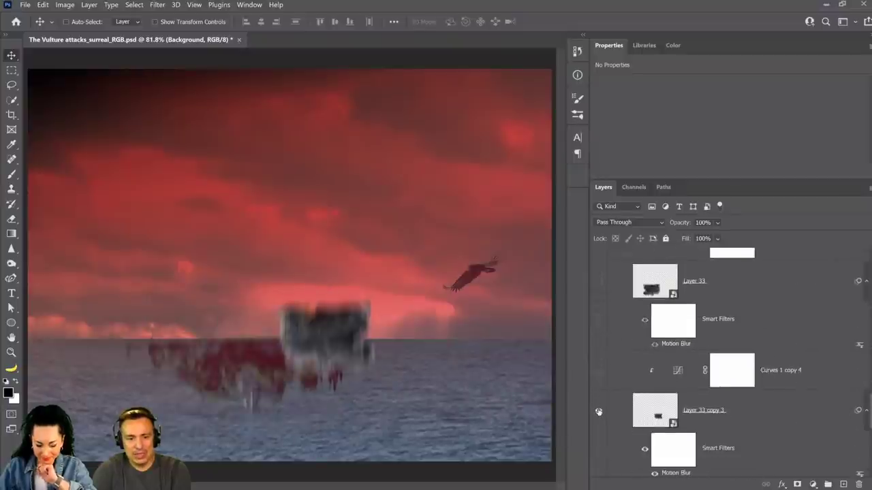
left_click(598, 412)
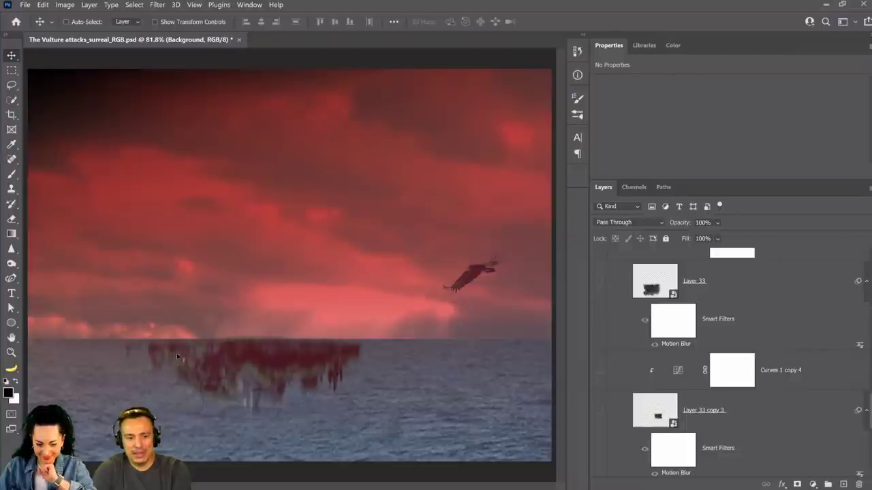
Step: Show Layer 33 copy 3, Curves 1 copy 4, Layer 33, Brightness/Contrast 1, Curves 1 and Layer 33 copy 2 again
scroll(634, 388, "down", 4)
scroll(594, 366, "up", 2)
left_click(600, 334)
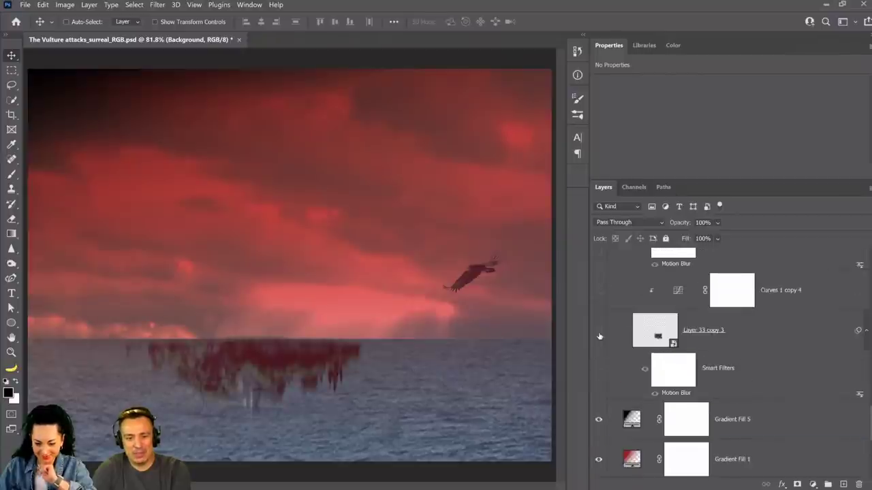
left_click(600, 290)
scroll(606, 320, "up", 2)
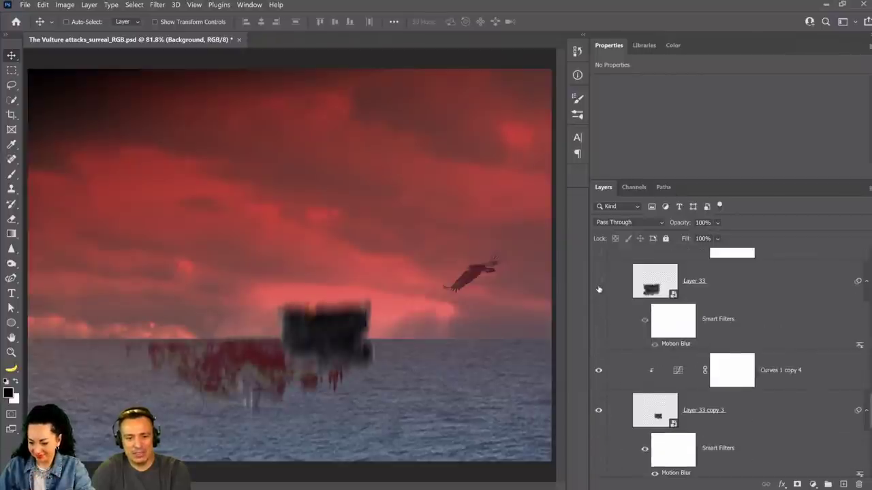
left_click(598, 286)
scroll(599, 320, "up", 2)
left_click(599, 280)
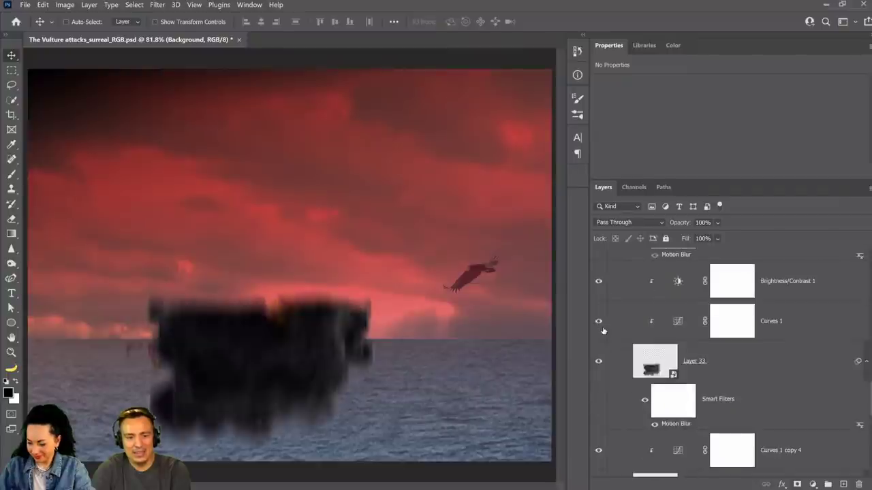
scroll(603, 327, "up", 2)
left_click(598, 312)
left_click(598, 272)
Step: Turn Brightness/Contrast 1 copy 3, Layer 33 copy, Layer 34 and Curves 1 copy 2 back on
scroll(601, 306, "up", 2)
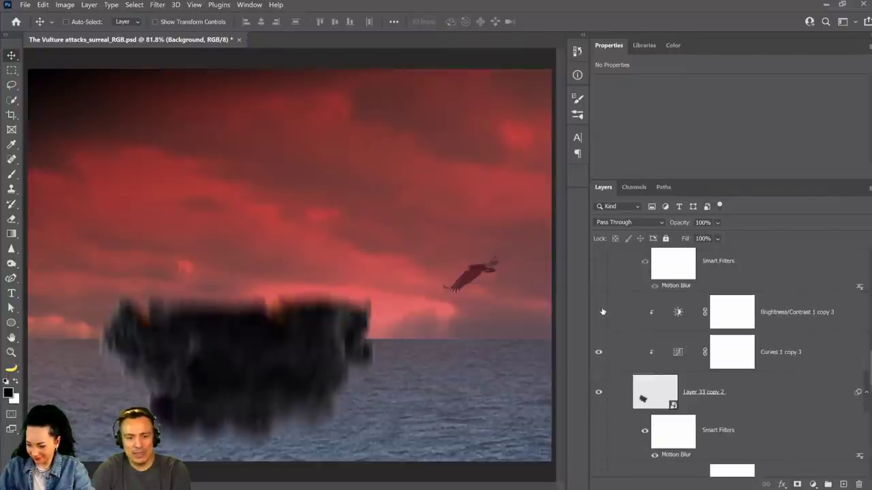
scroll(601, 316, "up", 2)
left_click(598, 392)
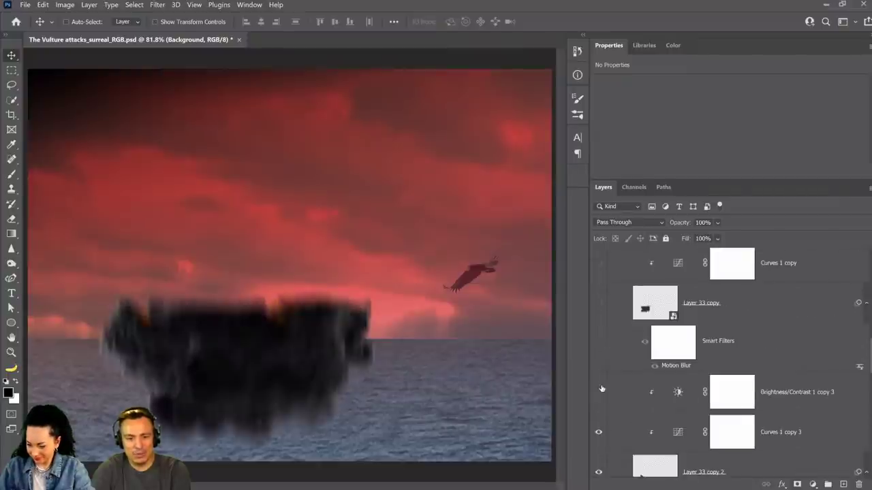
left_click(598, 303)
scroll(599, 306, "up", 4)
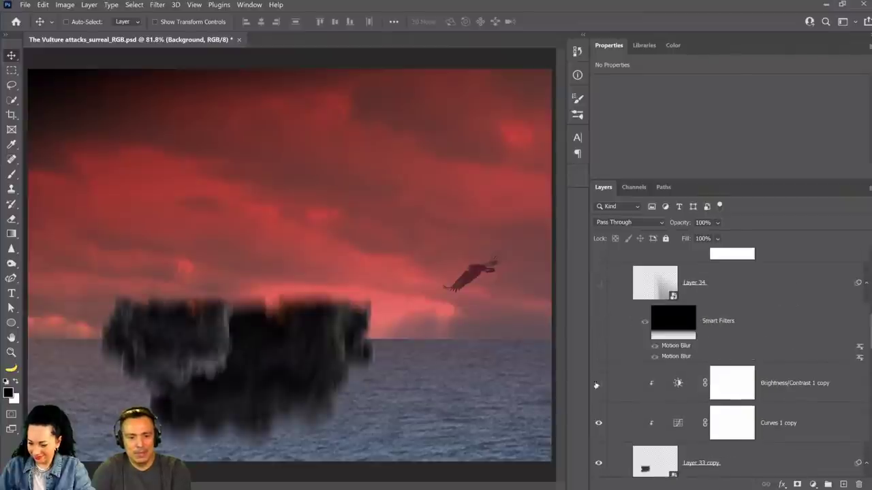
left_click(599, 281)
scroll(602, 332, "up", 2)
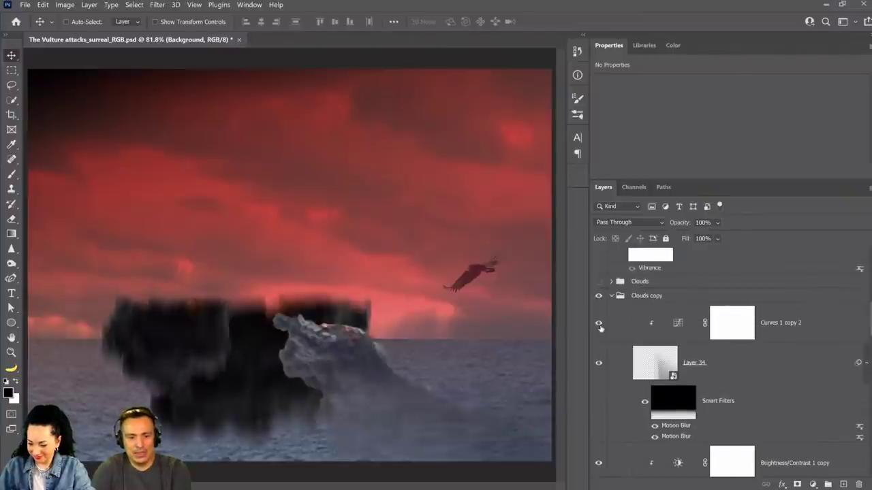
left_click(599, 324)
Step: Collapse the Clouds copy group and make the Clouds group's black smoke visible
scroll(621, 375, "down", 5)
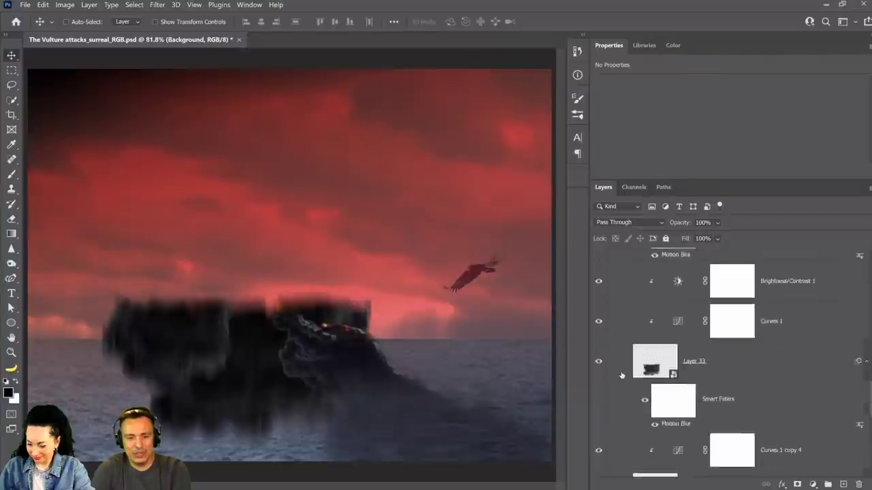
scroll(621, 375, "down", 5)
scroll(621, 374, "up", 5)
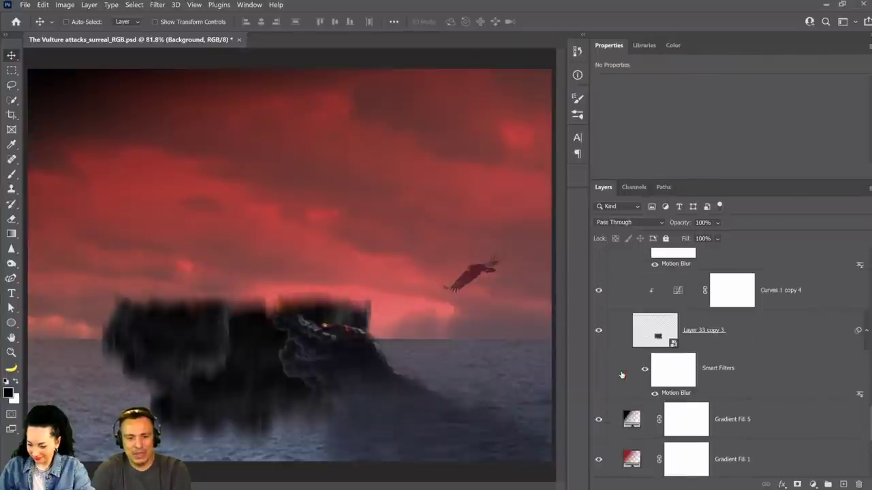
scroll(623, 358, "up", 2)
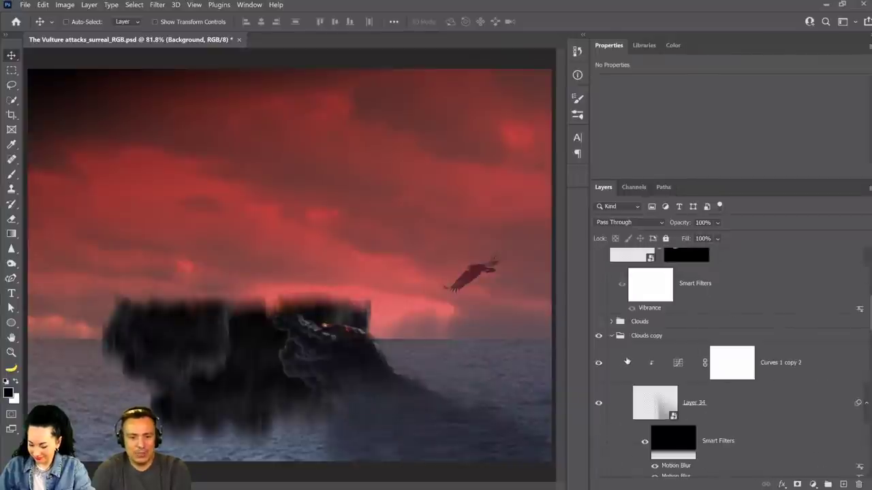
left_click(611, 336)
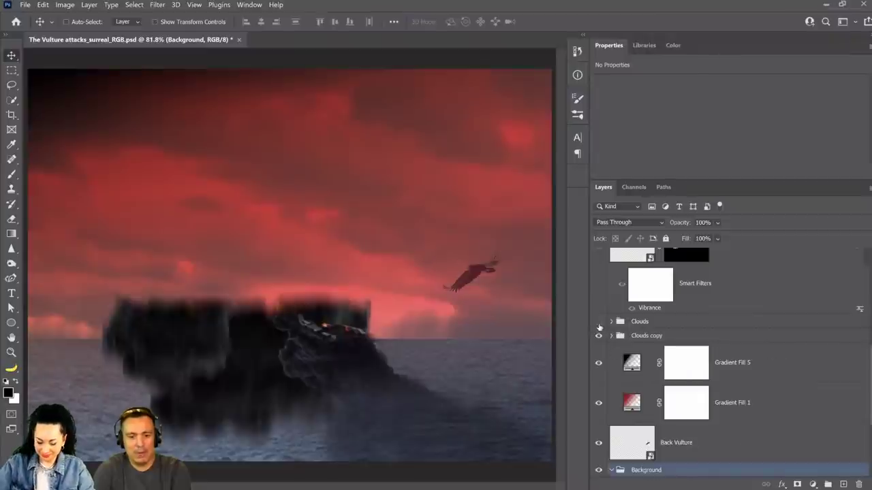
left_click(599, 323)
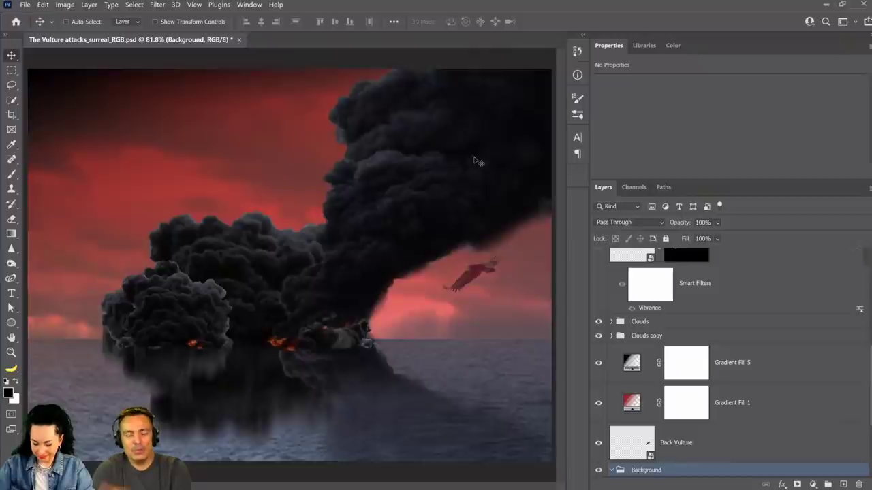
Step: Expand the Clouds group and select Layer 34, the big smoke layer
left_click(611, 322)
scroll(680, 348, "down", 1)
left_click(725, 398)
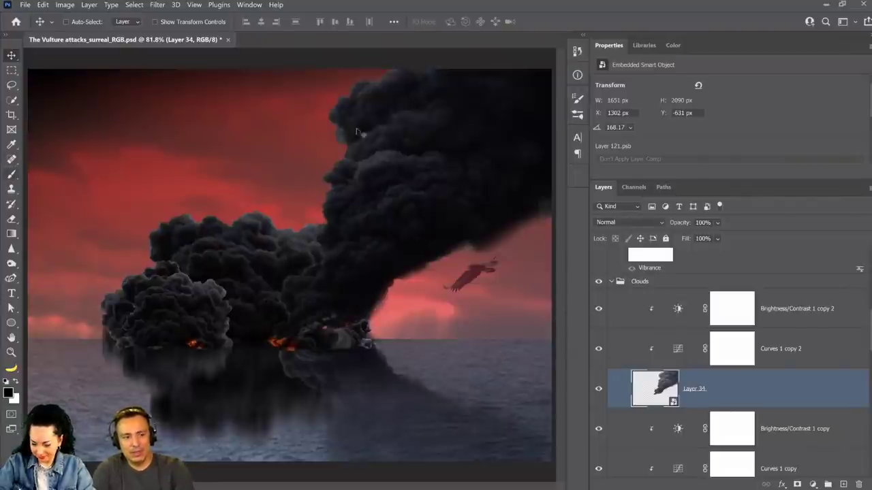
Step: With the Brush tool, choose Get More Brushes from the Brush Preset picker's gear menu
left_click(11, 174)
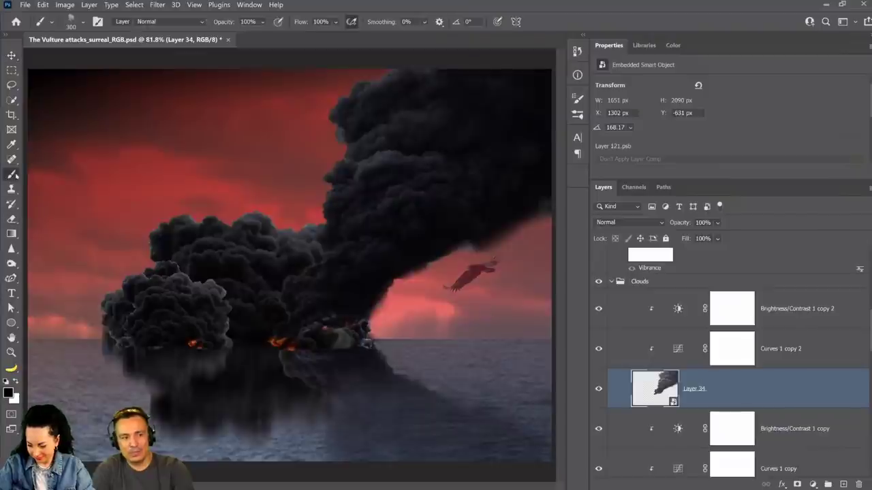
left_click(82, 22)
left_click(291, 44)
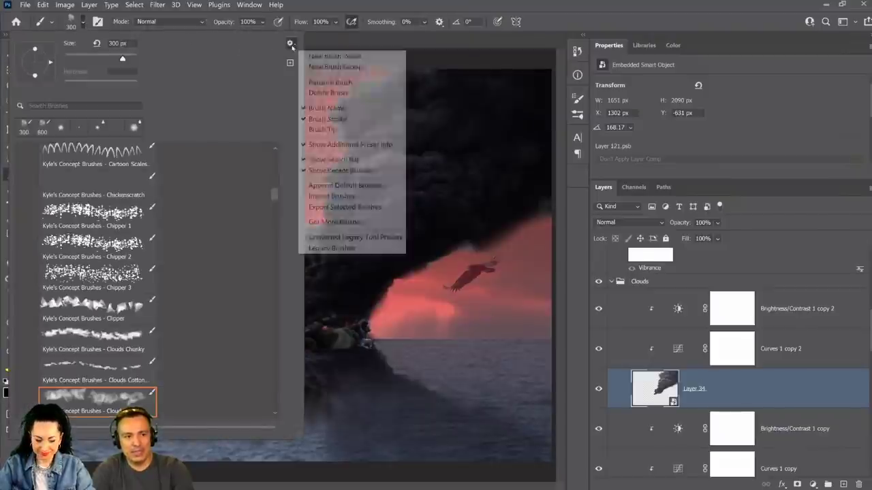
left_click(355, 222)
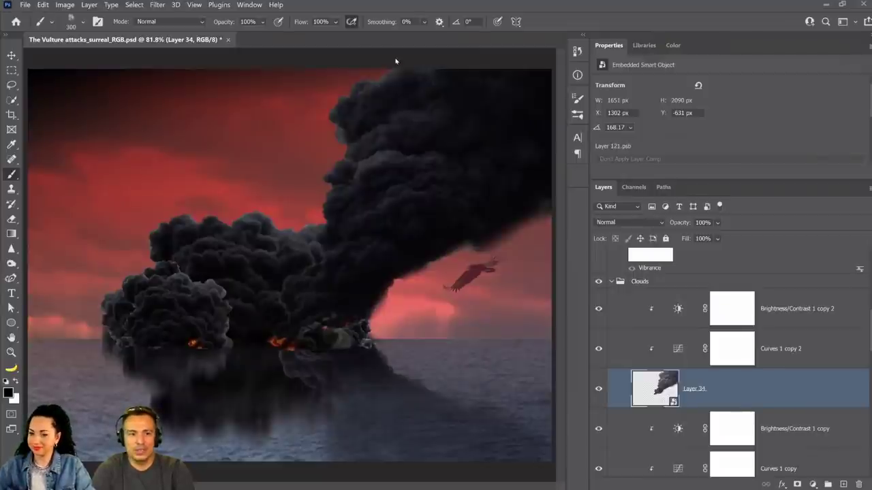
Step: Maximize Chrome, scroll Adobe's brushes page to the Concept pack for clouds, then return to Photoshop
key("super+Up")
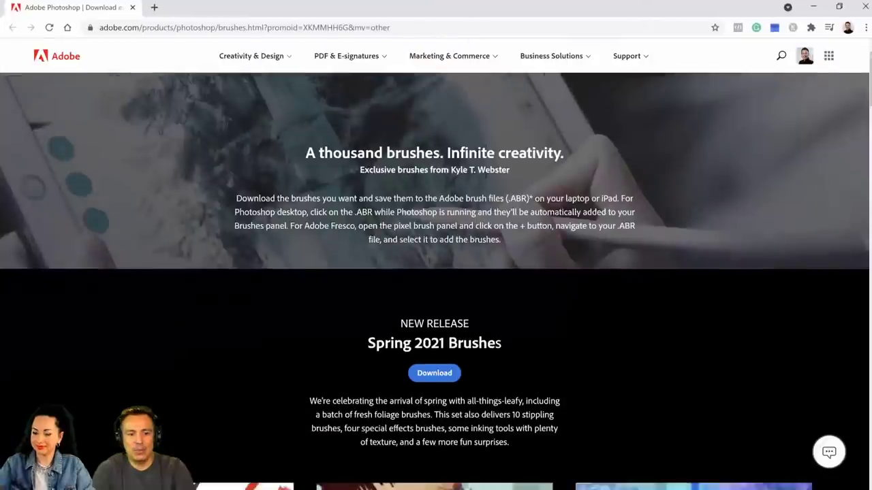
scroll(486, 175, "down", 2)
scroll(444, 352, "down", 4)
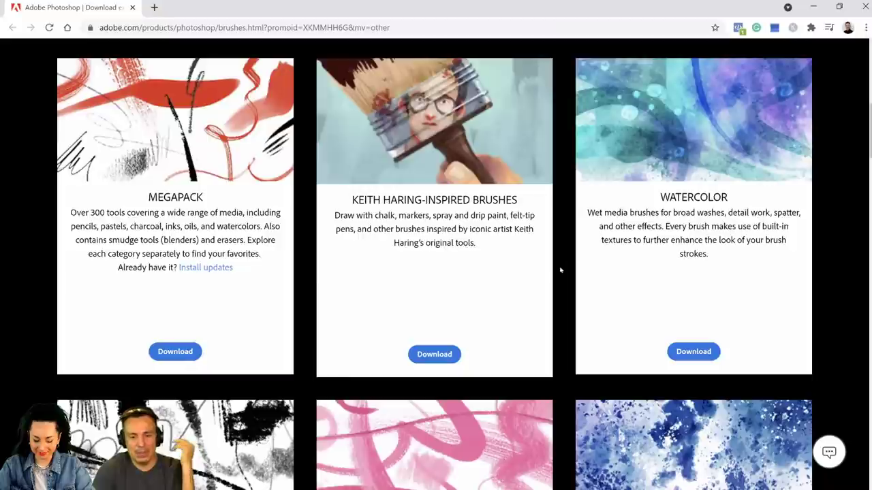
scroll(562, 270, "down", 1)
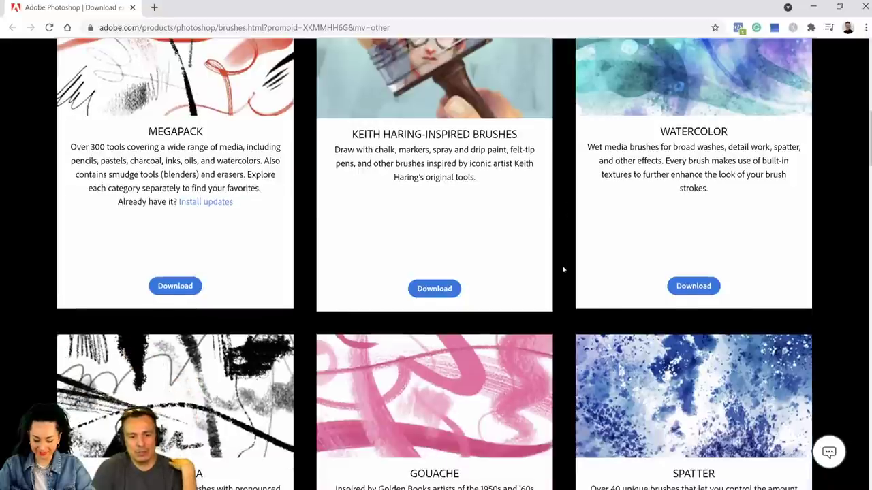
scroll(563, 270, "down", 5)
scroll(562, 270, "down", 5)
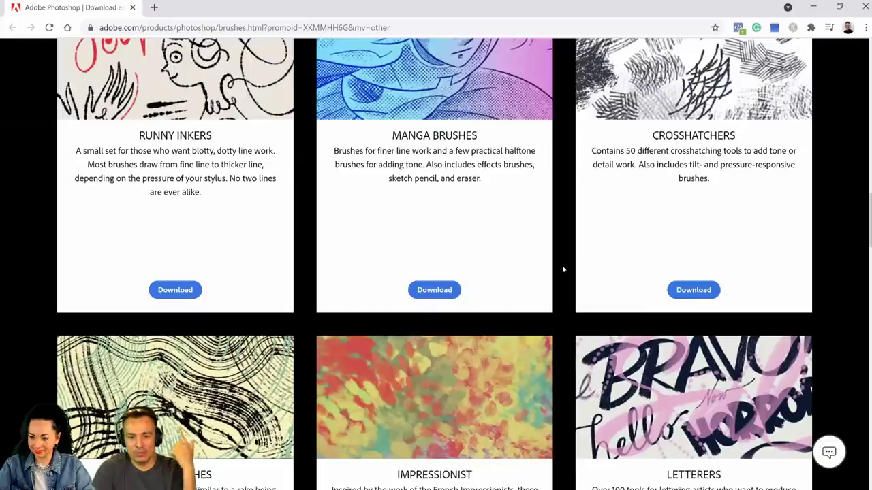
scroll(563, 269, "down", 4)
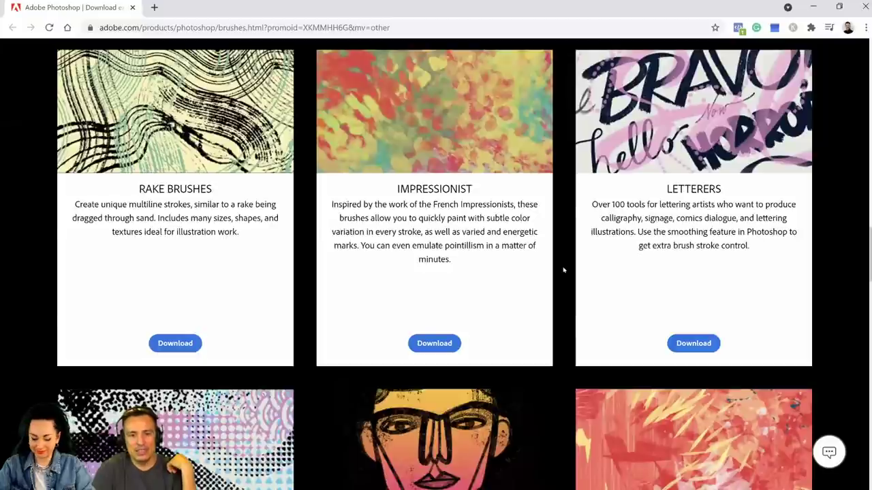
scroll(563, 270, "down", 4)
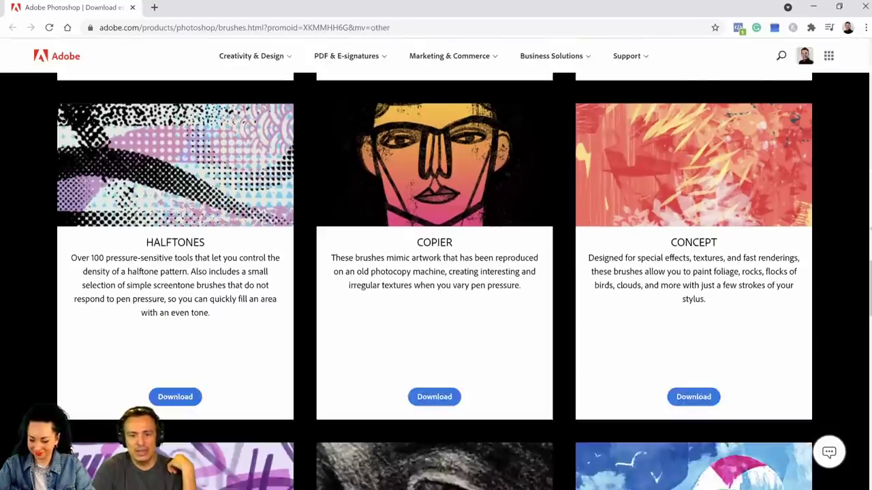
double_click(640, 285)
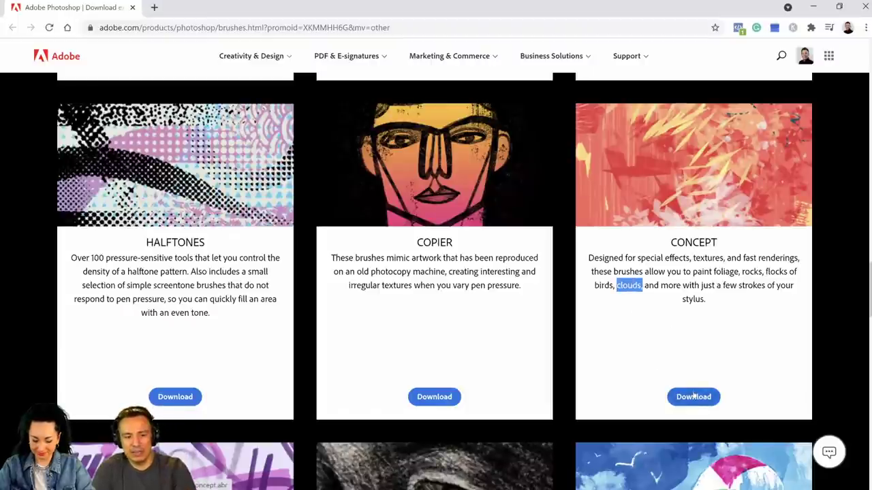
left_click(813, 6)
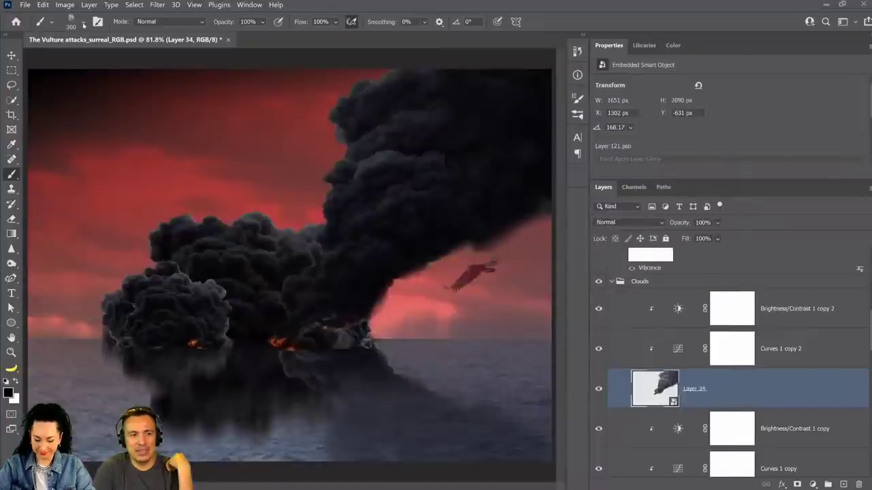
Step: Search brush presets for 'cloud', pick Clouds Fat at 800 px, and toggle Layer 34's visibility
left_click(83, 24)
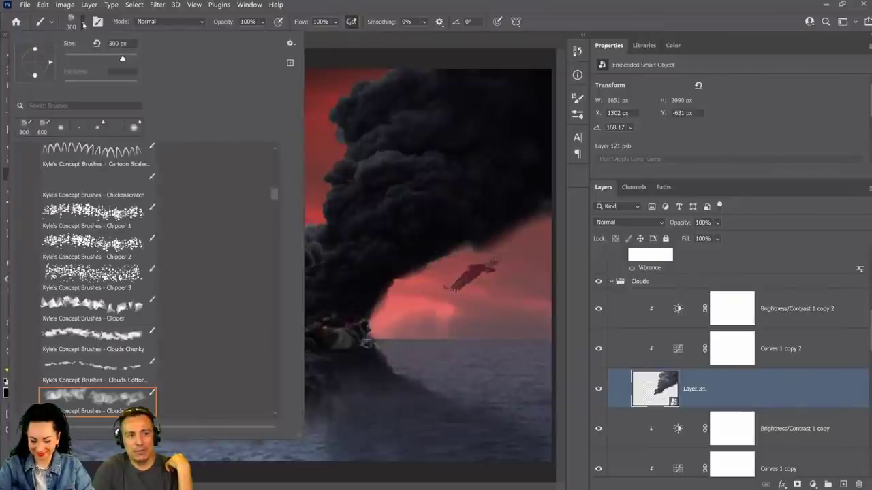
left_click(73, 106)
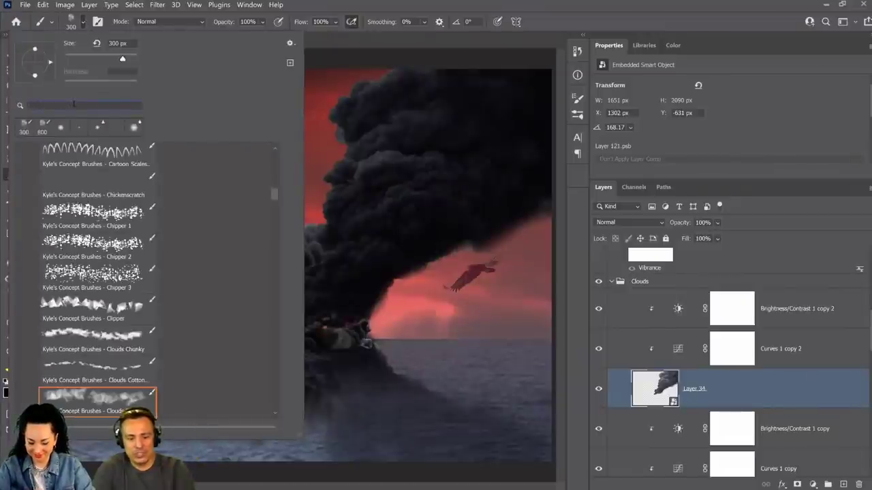
type("cloud")
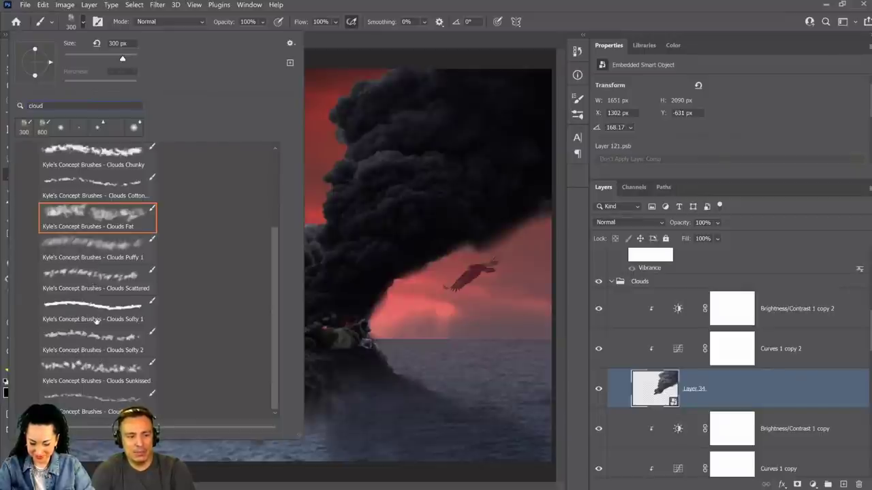
left_click(125, 224)
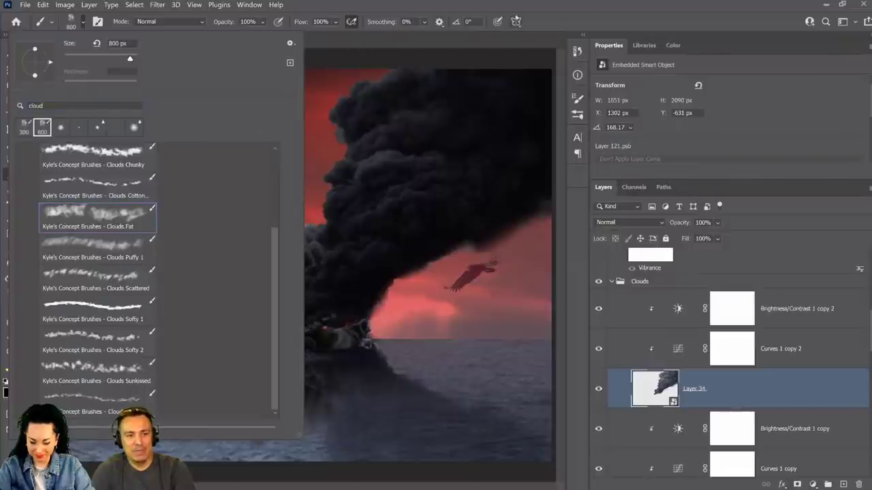
key("Return")
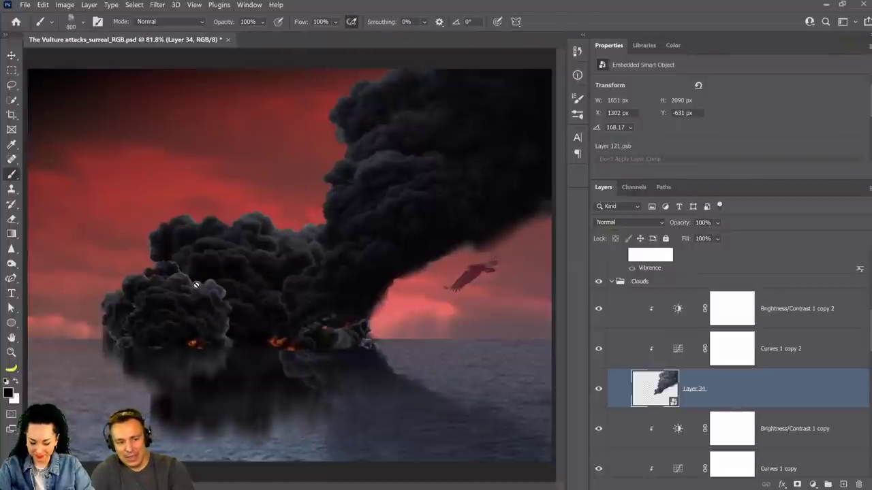
left_click(599, 389)
left_click(599, 390)
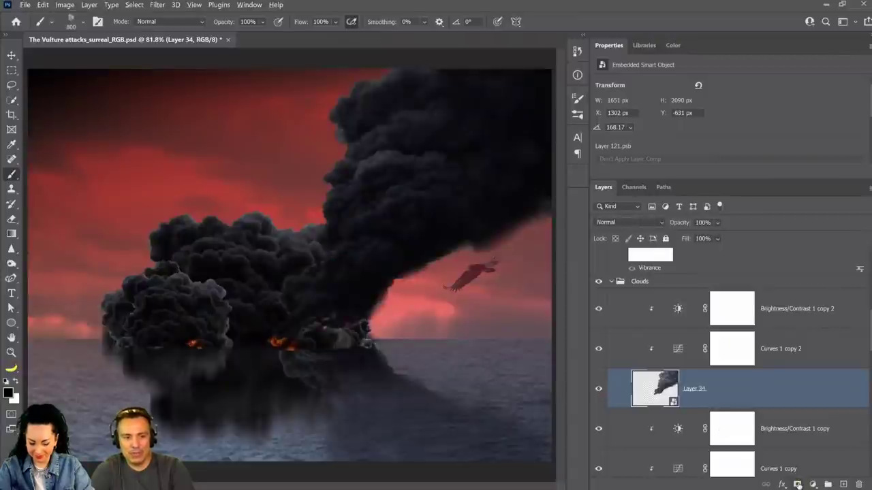
Step: Give Layer 34 a black mask and paint white plumes upward at 300, 500 and 800 px
left_click(797, 484, "alt")
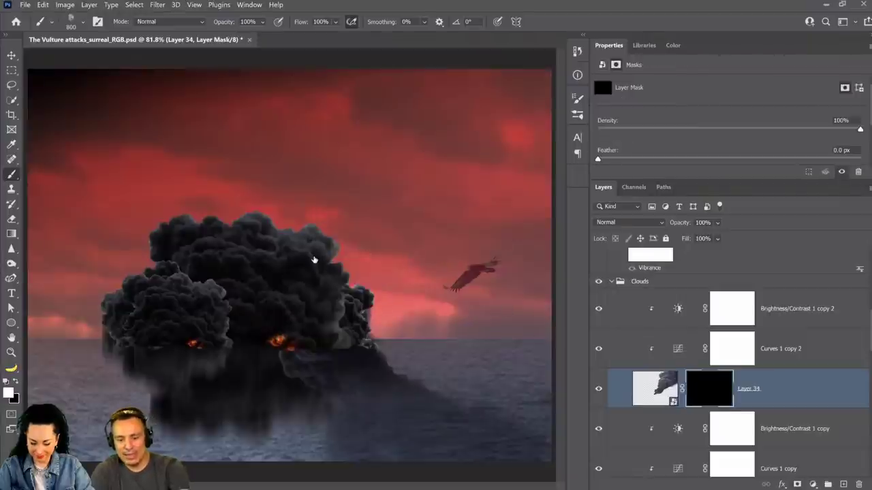
key("bracketleft")
key("bracketleft")
key("bracketleft")
key("bracketleft")
key("bracketleft")
key("bracketleft")
key("bracketleft")
mouse_move(326, 265)
left_mouse_down()
mouse_move(381, 178)
mouse_move(392, 124)
mouse_move(382, 78)
mouse_move(443, 76)
mouse_move(476, 102)
mouse_move(532, 68)
mouse_move(521, 122)
mouse_move(320, 278)
mouse_move(371, 266)
mouse_move(378, 290)
left_mouse_up()
key("bracketright")
key("bracketright")
mouse_move(409, 163)
left_mouse_down()
mouse_move(409, 129)
mouse_move(361, 129)
mouse_move(521, 113)
mouse_move(489, 97)
mouse_move(300, 307)
left_mouse_up()
key("bracketright")
key("bracketright")
key("bracketright")
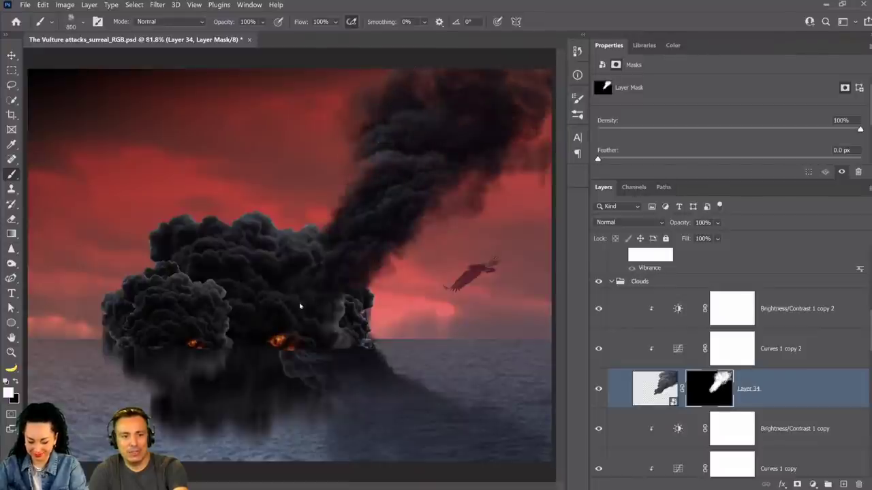
left_click_drag(460, 90, 492, 129)
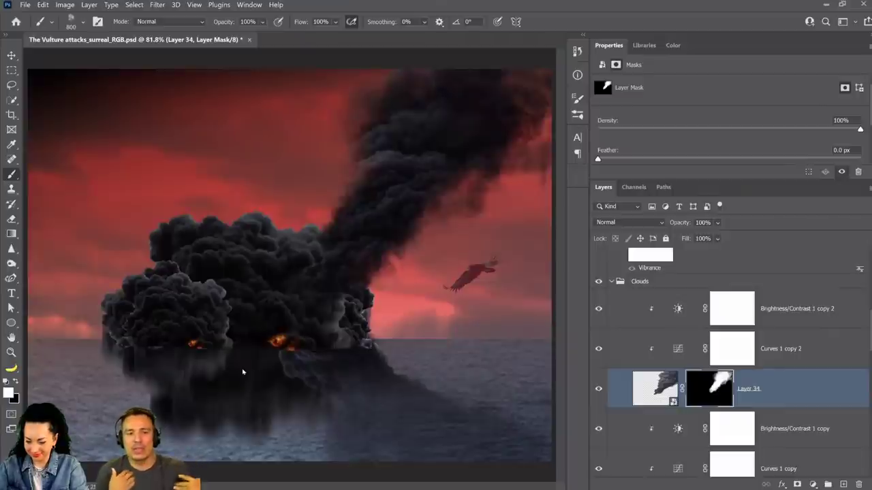
Step: Toggle Layer 33 copy, Layer 33 copy 2 and Layer 33 visibility to compare their smoke
scroll(724, 347, "down", 2)
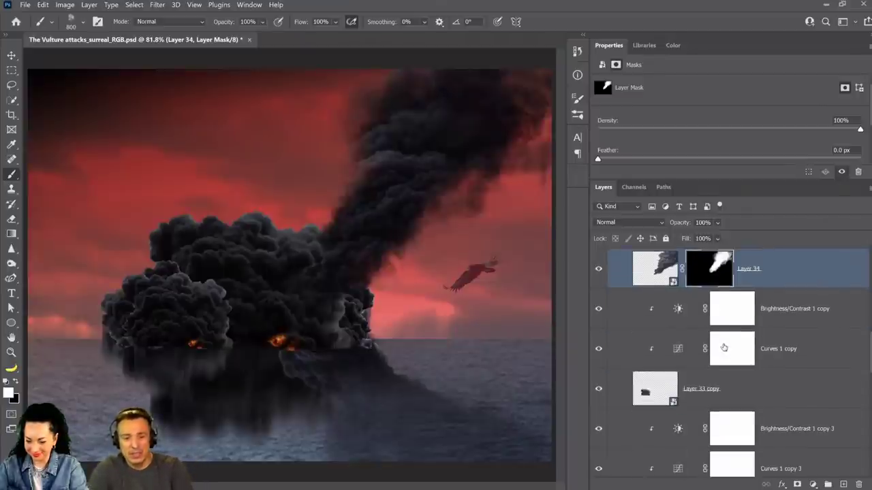
left_click(599, 391)
left_click(599, 390)
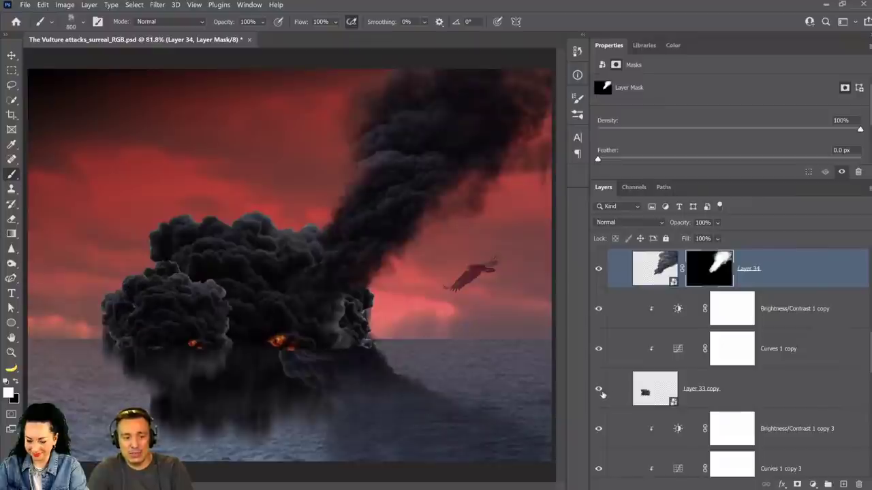
left_click(599, 390)
left_click(600, 392)
left_click(601, 392)
left_click(601, 392)
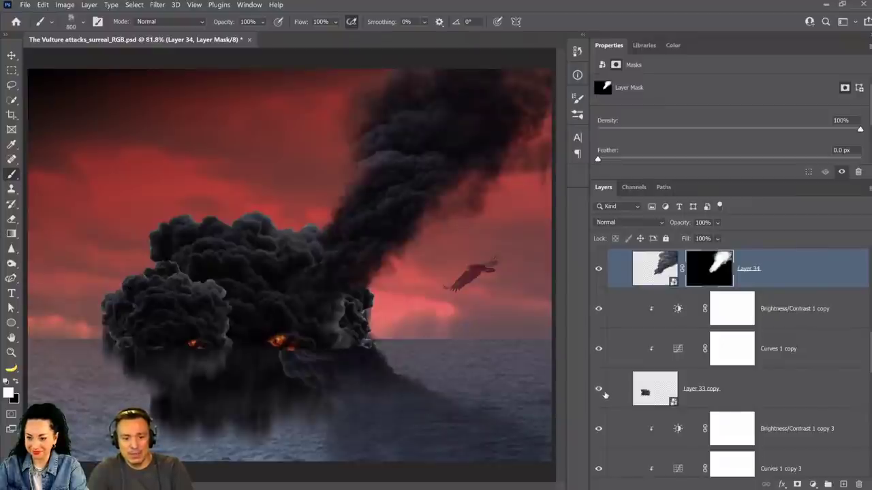
left_click(797, 398)
left_click(599, 390)
left_click(599, 390)
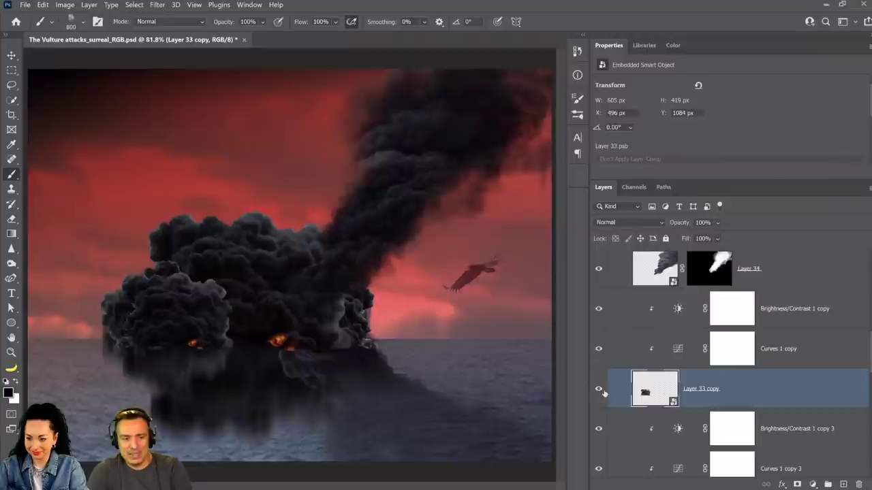
scroll(668, 393, "down", 2)
scroll(668, 393, "down", 1)
left_click(600, 365)
left_click(599, 365)
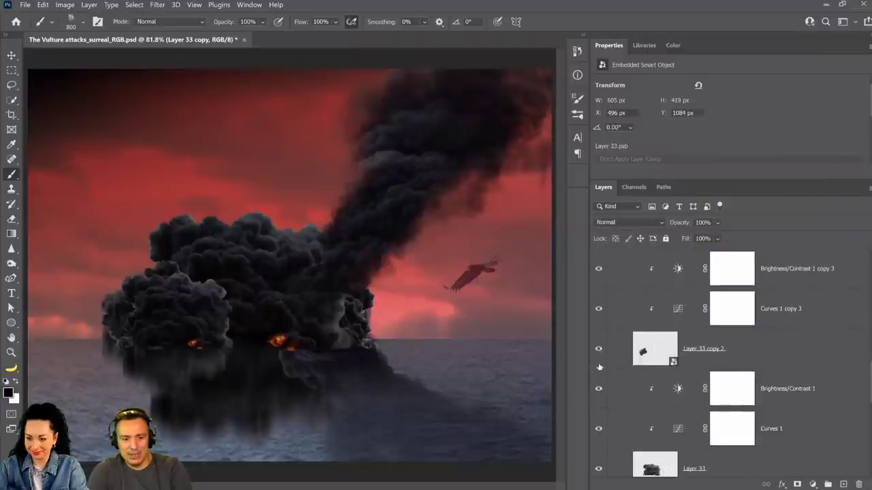
scroll(602, 377, "down", 3)
left_click(598, 349)
left_click(598, 349)
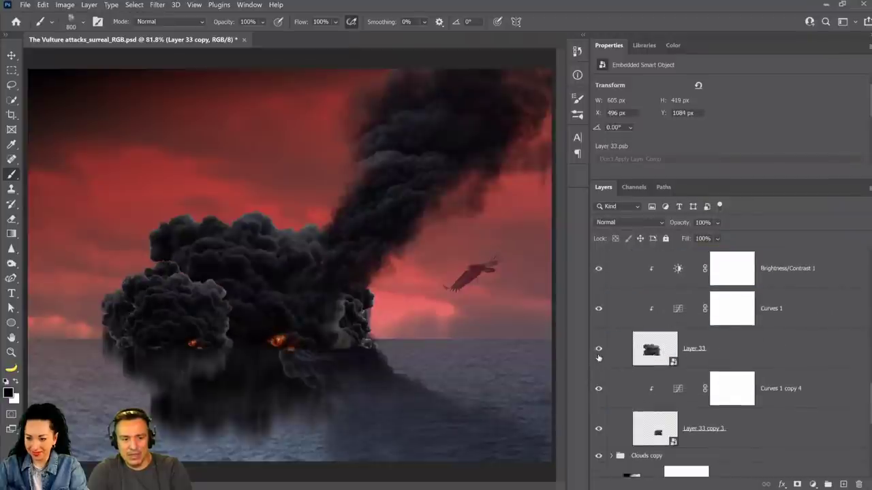
Step: Add a black mask to Layer 33, paint smoke between the clouds, and paint black above the centre
left_click(733, 362)
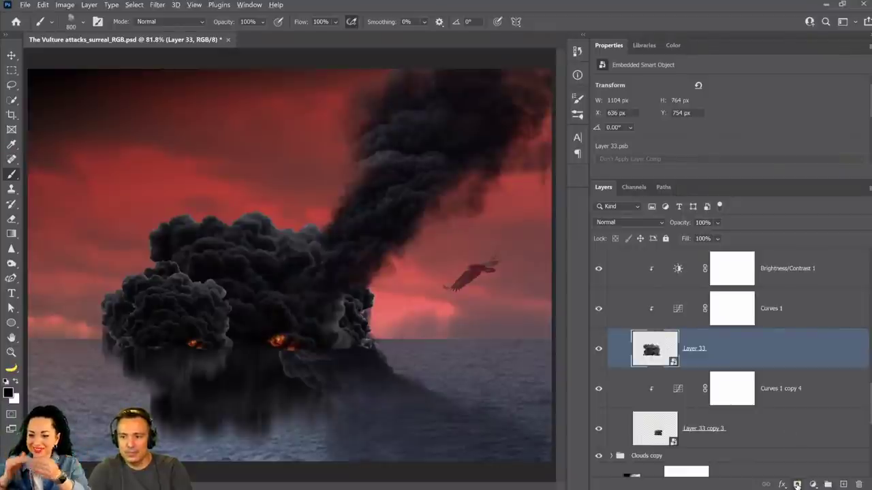
left_click(796, 484, "alt")
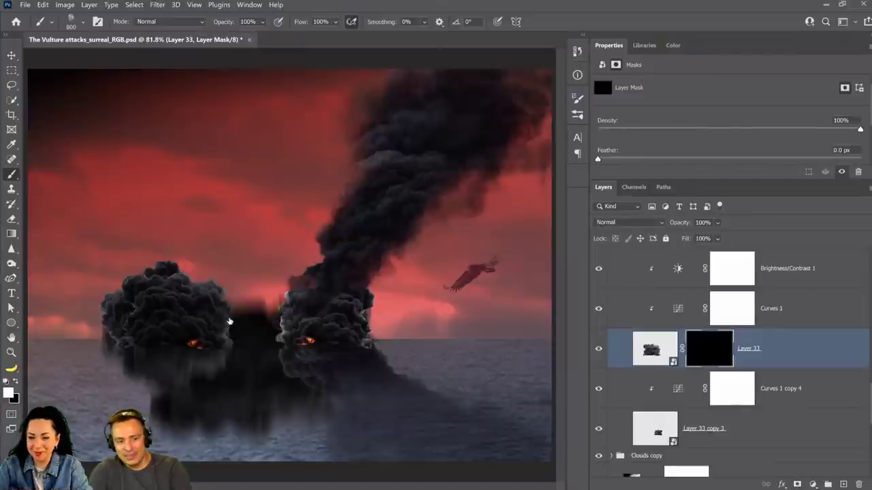
mouse_move(230, 321)
left_mouse_down()
mouse_move(256, 331)
mouse_move(273, 328)
mouse_move(263, 307)
mouse_move(270, 294)
mouse_move(257, 309)
mouse_move(252, 281)
mouse_move(207, 268)
mouse_move(212, 254)
mouse_move(249, 230)
mouse_move(262, 237)
mouse_move(264, 281)
mouse_move(289, 273)
left_mouse_up()
key("[")
key("[")
key("[")
key("[")
key("[")
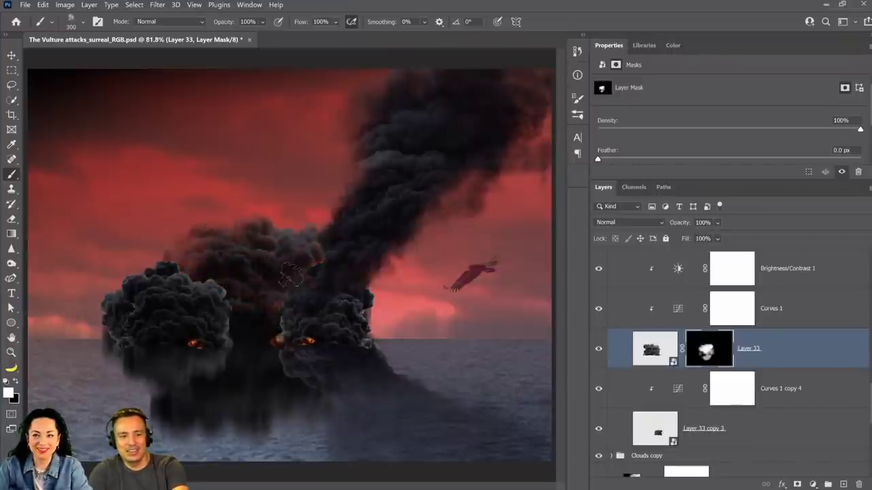
key("x")
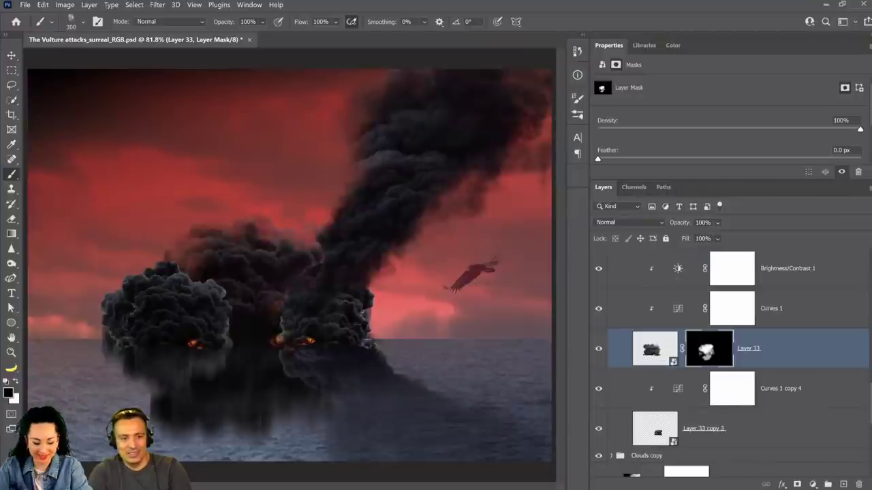
mouse_move(272, 239)
left_mouse_down()
mouse_move(341, 279)
mouse_move(286, 267)
mouse_move(259, 242)
mouse_move(214, 269)
mouse_move(262, 307)
mouse_move(253, 301)
left_mouse_up()
key("x")
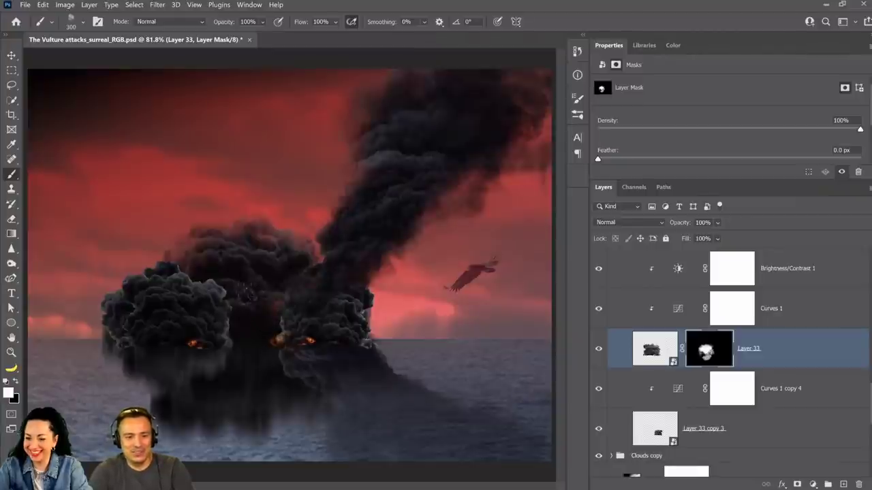
Step: Mask Layer 33 copy 3 and paint black over the hard smoke edge on the right cloud
left_click(786, 433)
left_click(599, 432)
left_click(598, 434)
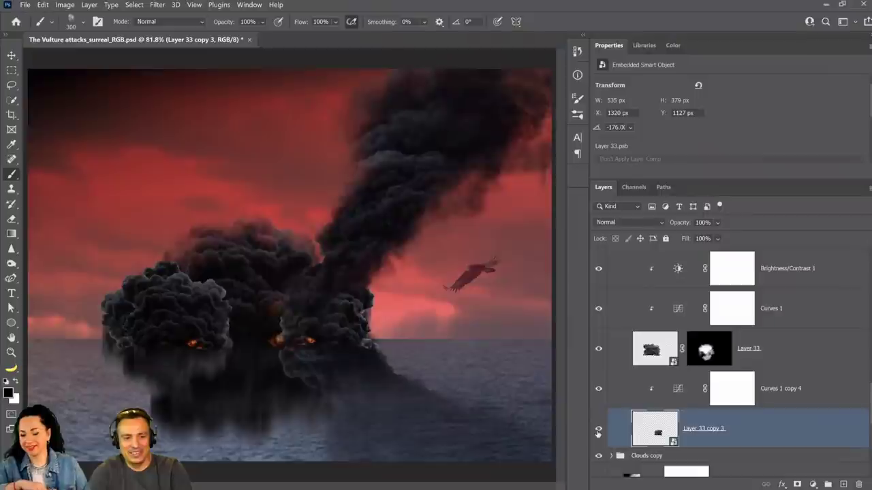
left_click(798, 484)
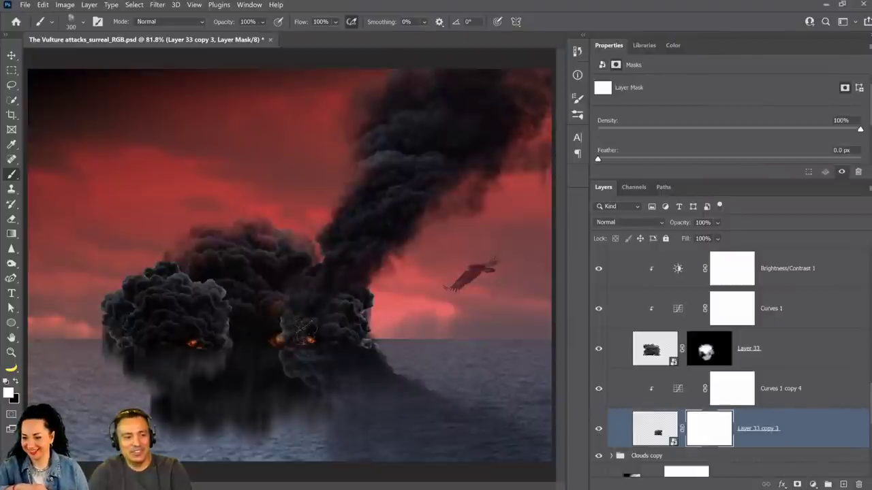
key("x")
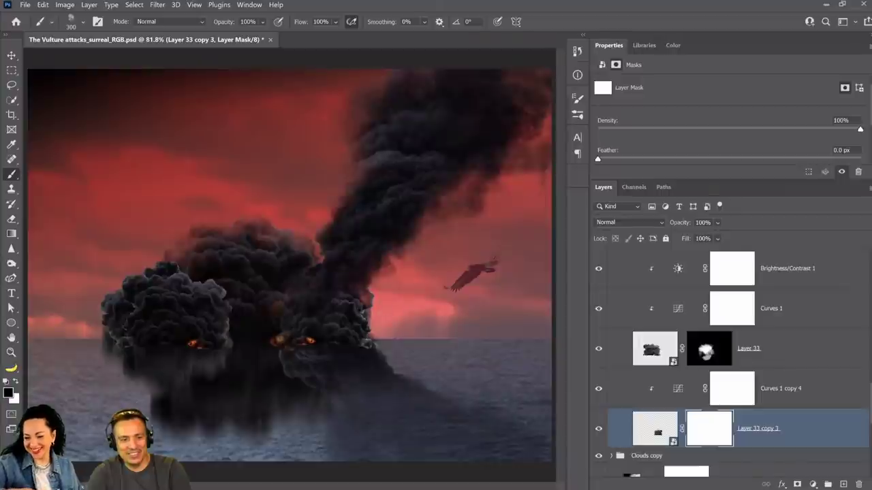
mouse_move(365, 304)
left_mouse_down()
mouse_move(359, 326)
mouse_move(366, 295)
left_mouse_up()
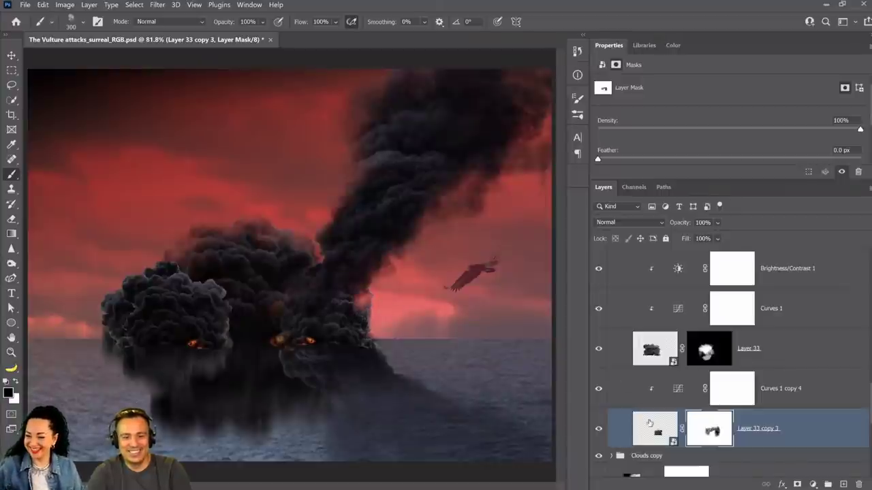
scroll(697, 400, "up", 4)
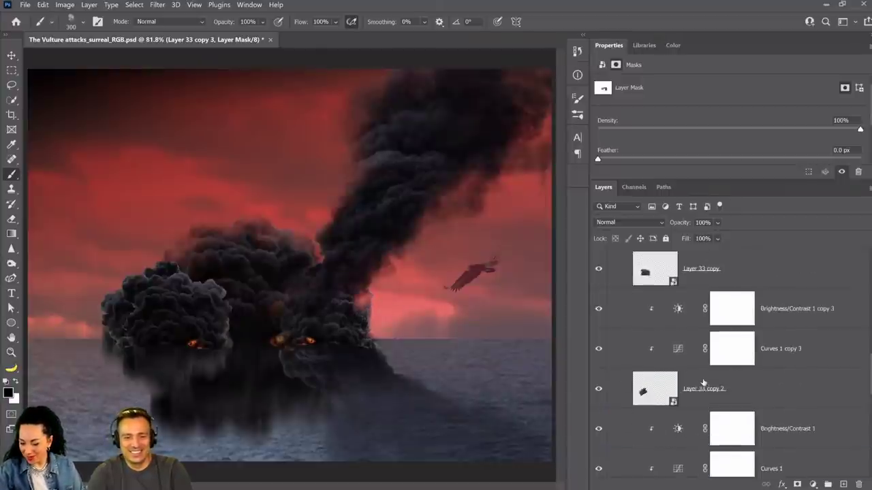
Step: Mask Layer 33 copy 2 and paint black over hard smoke edges on the left cloud
left_click(705, 385)
left_click(598, 391)
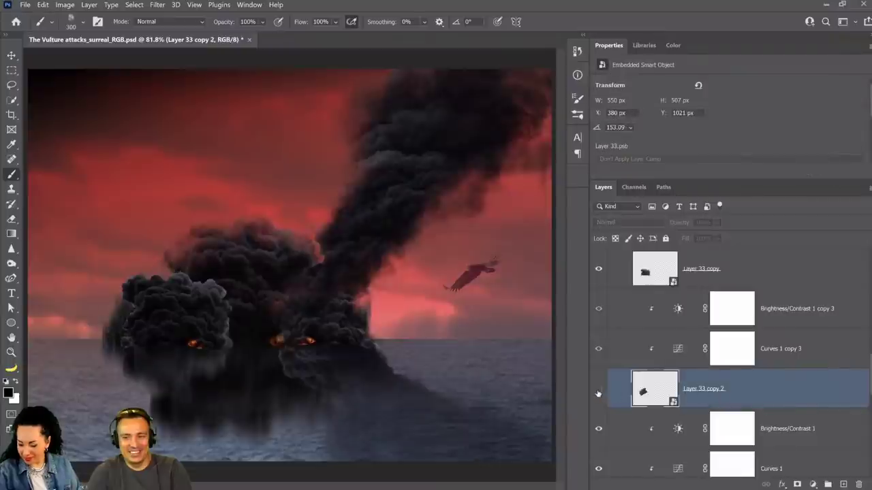
left_click(598, 391)
left_click(598, 391)
left_click(598, 391)
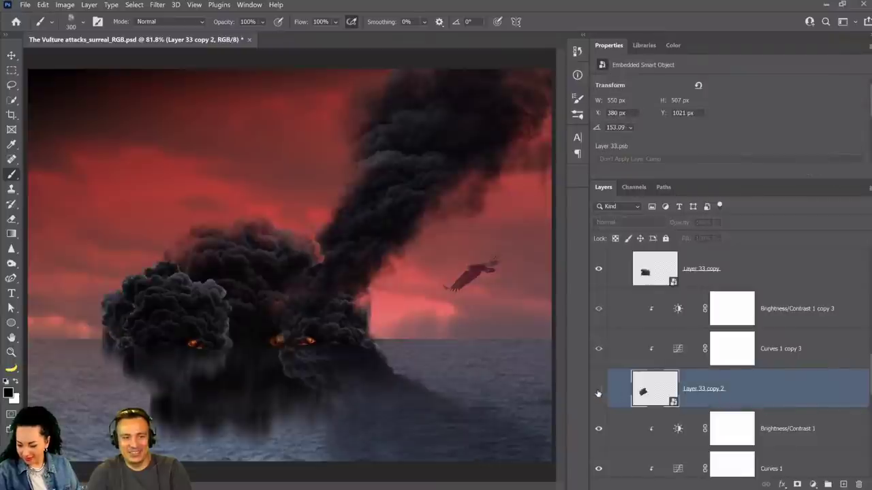
left_click(598, 391)
left_click(598, 391)
left_click(796, 484)
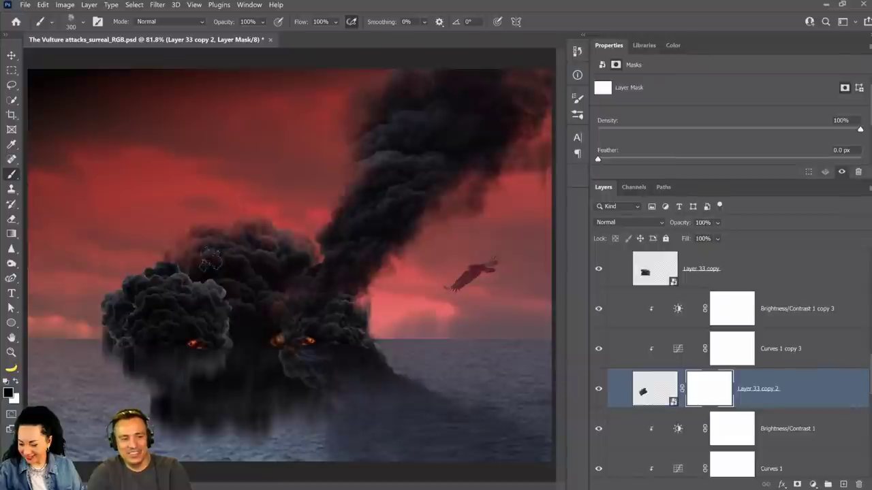
mouse_move(149, 265)
left_mouse_down()
mouse_move(170, 272)
mouse_move(113, 306)
mouse_move(112, 337)
left_mouse_up()
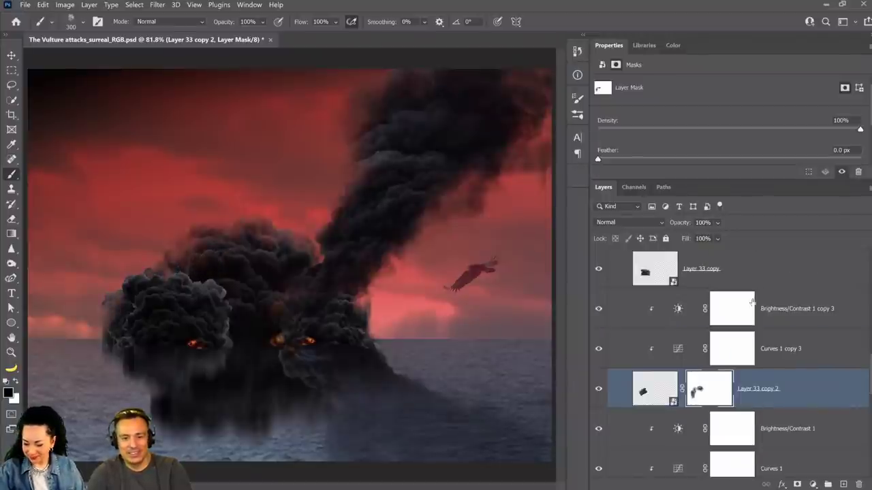
Step: Select Layer 33 copy and add a layer mask to it
left_click(751, 281)
left_click(796, 484)
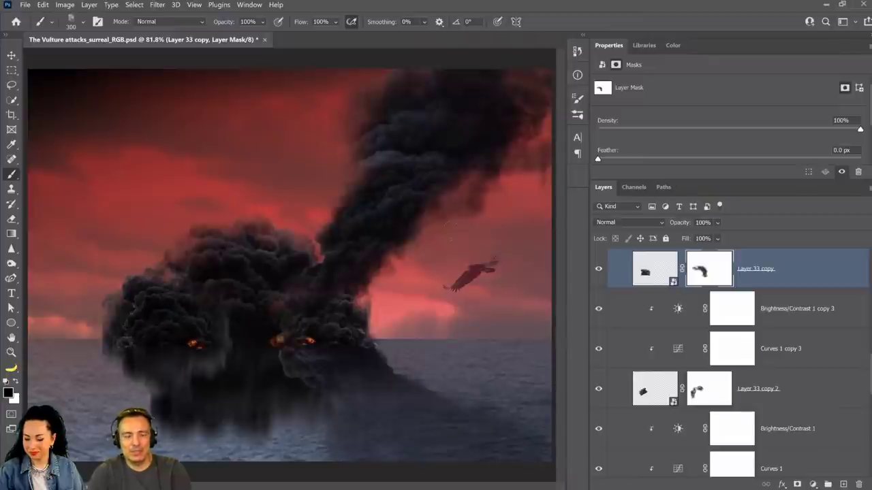
scroll(642, 342, "down", 10)
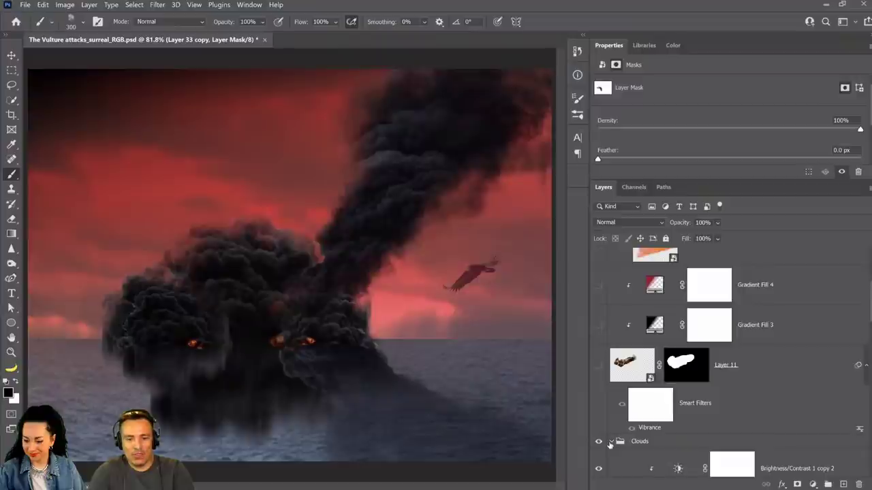
Step: Collapse the Clouds group and Layer 11's Smart Filters
left_click(616, 442)
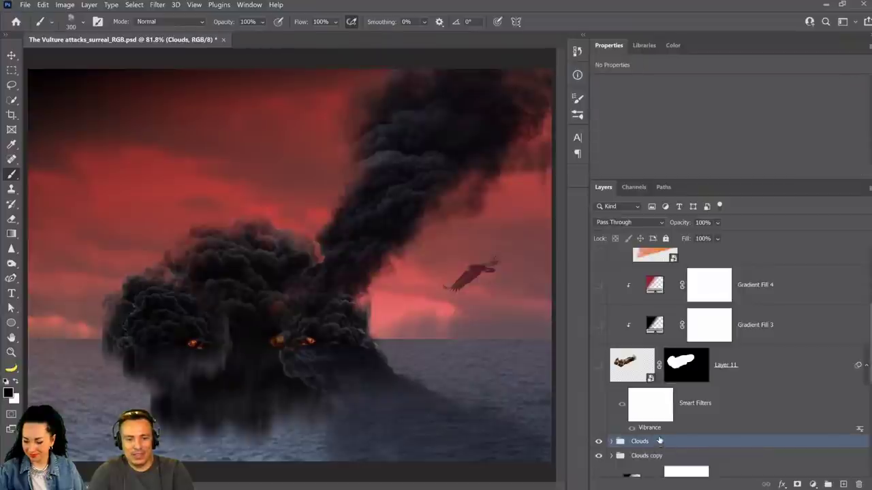
left_click(612, 442)
scroll(640, 420, "up", 1)
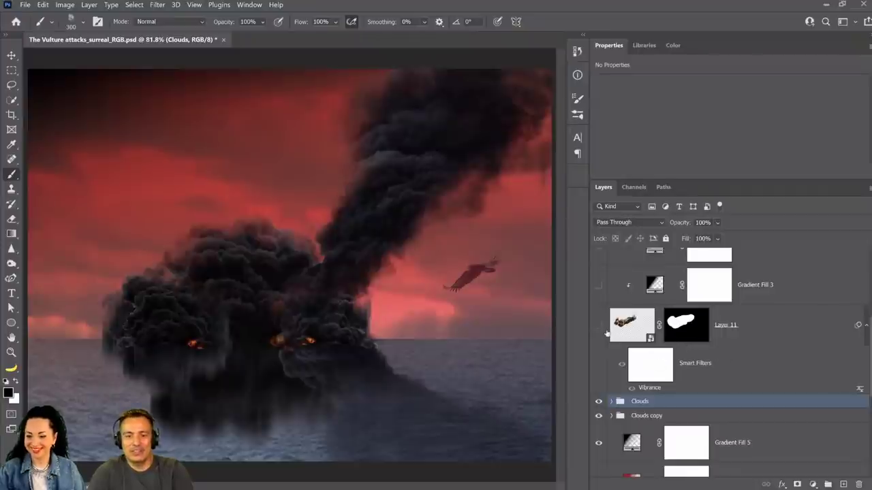
left_click(867, 326)
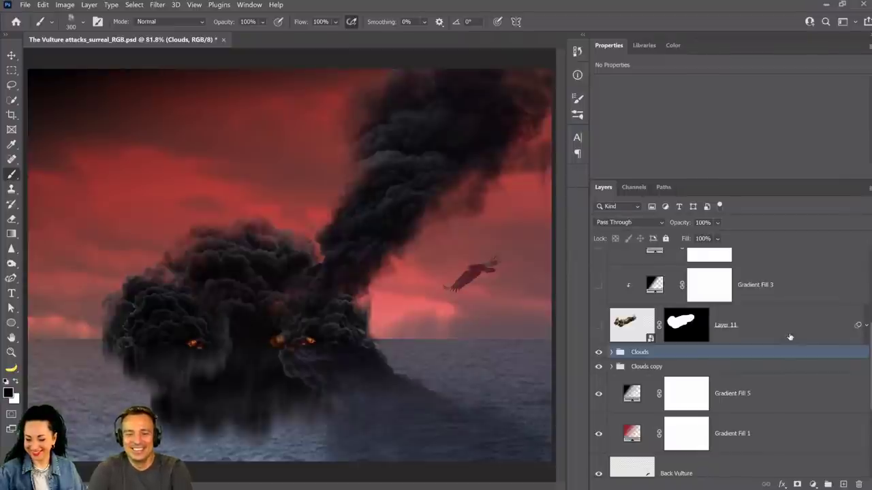
Step: Show the large vulture on Layer 11 and turn on its Gradient Fill 3 tint
left_click(598, 327)
left_click(596, 328)
left_click(598, 327)
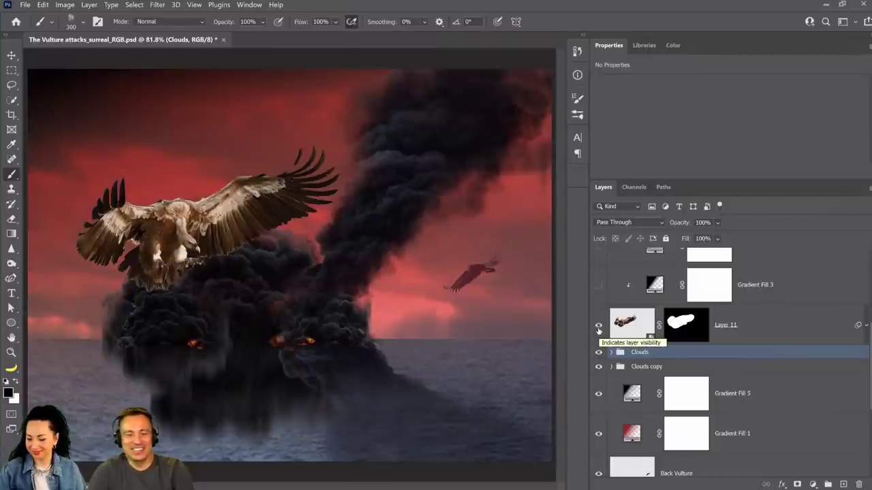
left_click(826, 335)
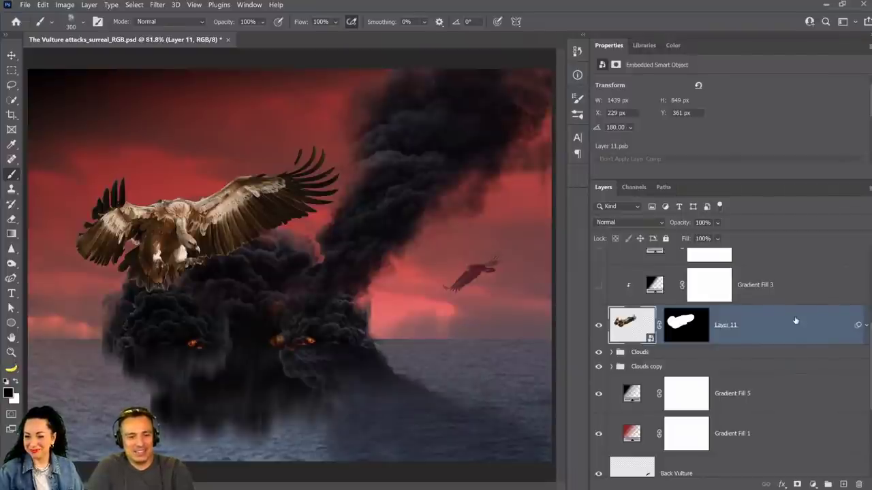
scroll(701, 322, "up", 1)
left_click(601, 319)
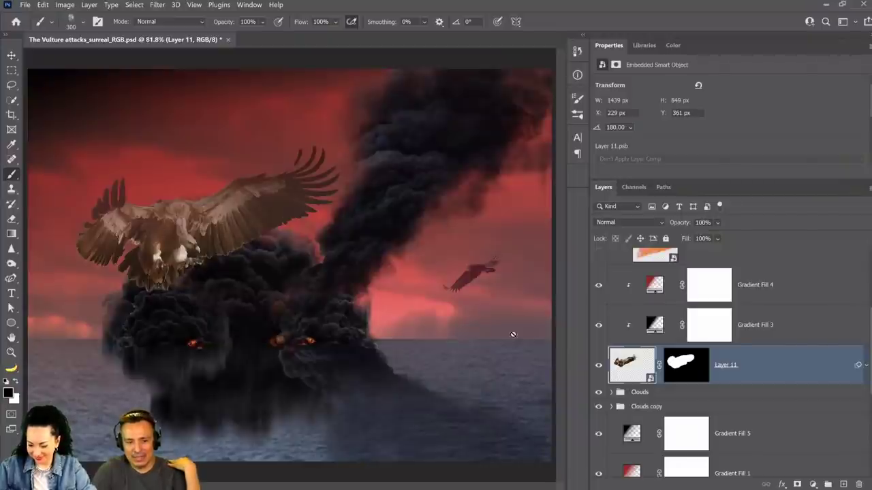
Step: Compare the scene with and without the Gradient Fill 3 and 4 tints, leaving Gradient Fill 3 off
scroll(698, 386, "up", 3)
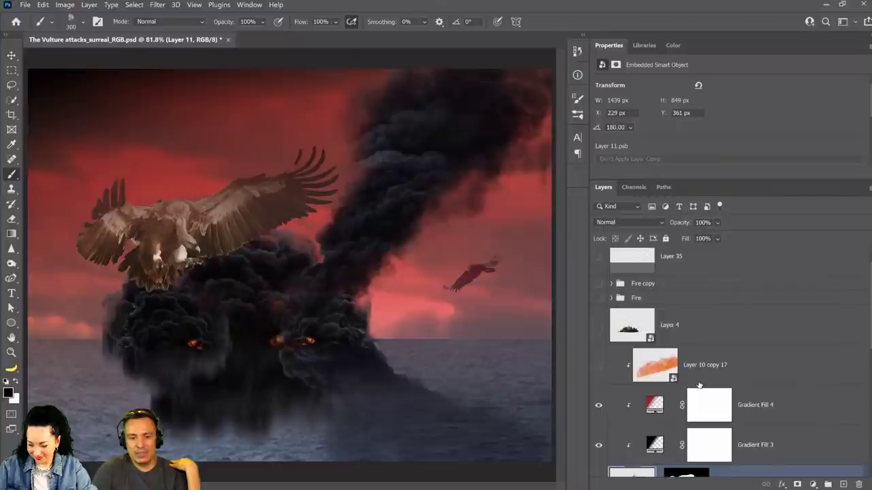
scroll(698, 387, "down", 2)
scroll(698, 386, "down", 2)
scroll(698, 386, "up", 2)
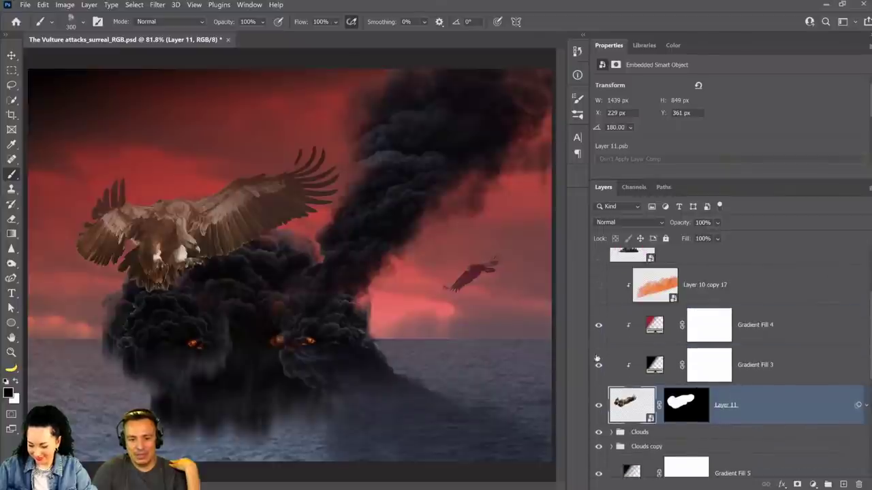
left_click(598, 366)
left_click(598, 366)
left_click(598, 366)
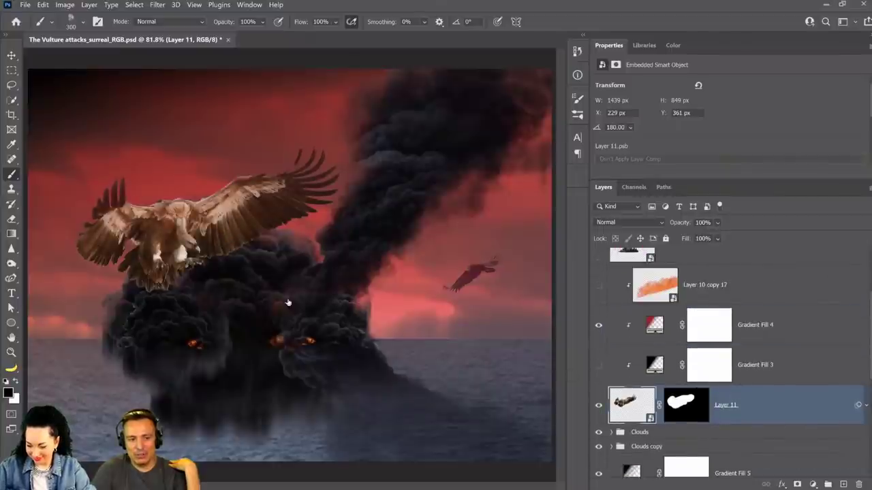
left_click(598, 326)
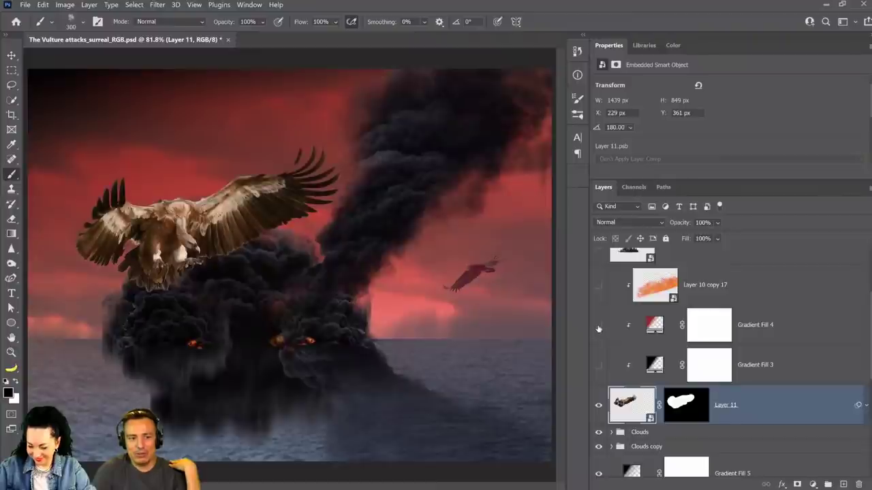
left_click(598, 326)
left_click(598, 326)
left_click(598, 326)
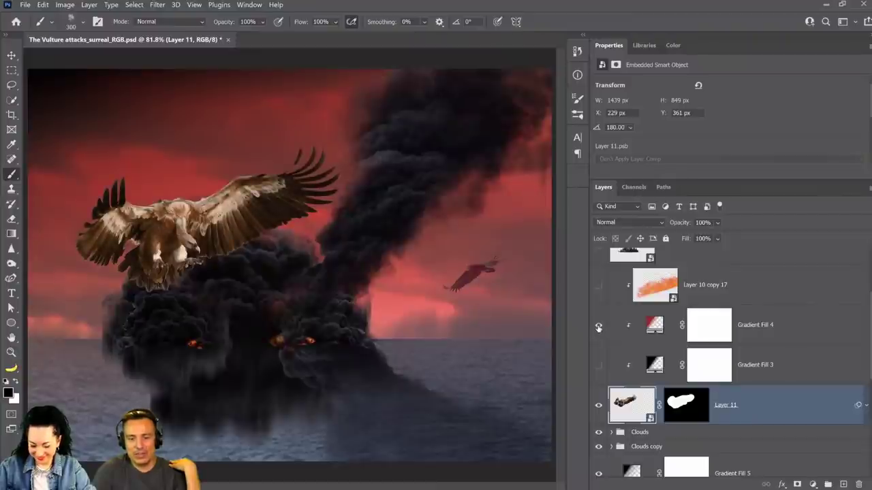
left_click(598, 326)
left_click(598, 326)
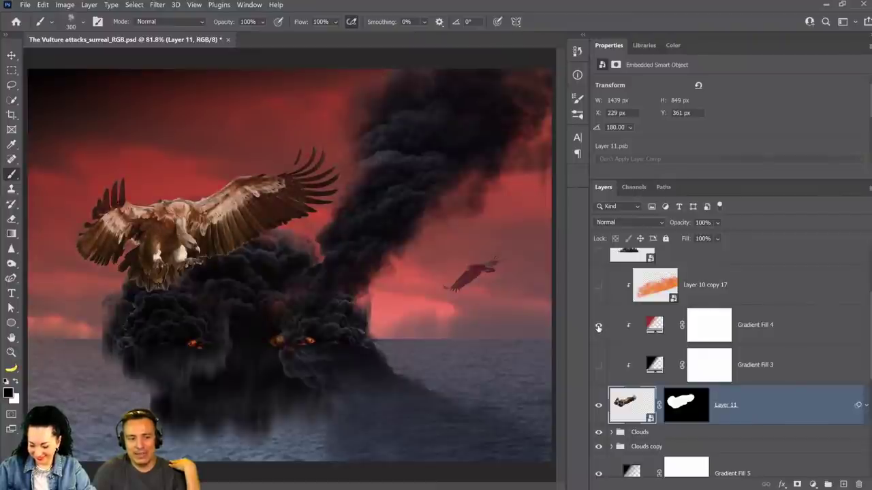
Step: Set Gradient Fill 4's blend mode to Color and compare it on and off
left_click(760, 333)
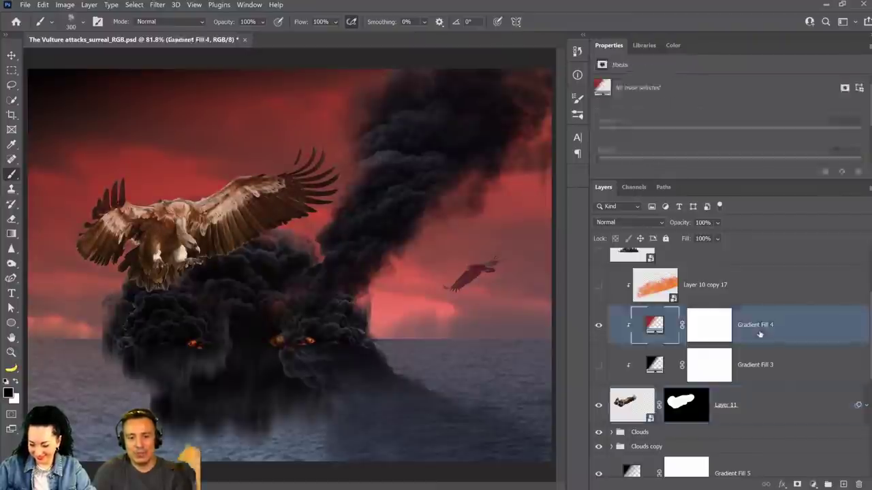
left_click(607, 226)
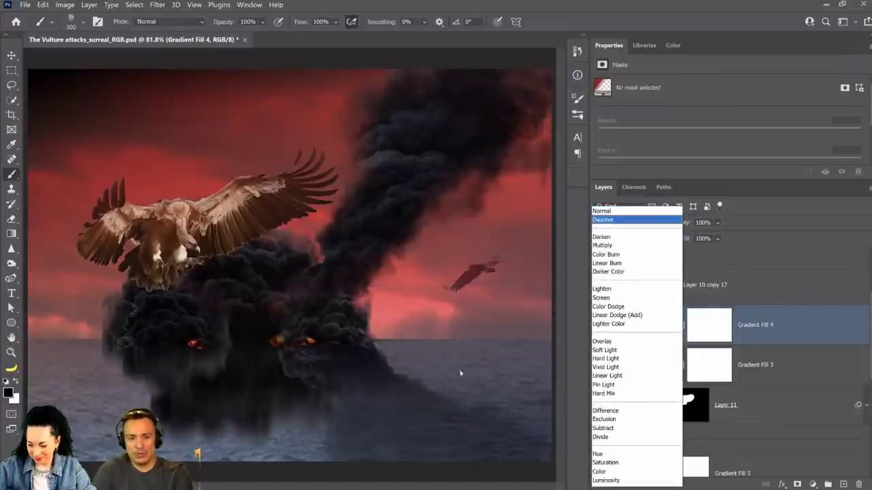
left_click(609, 453)
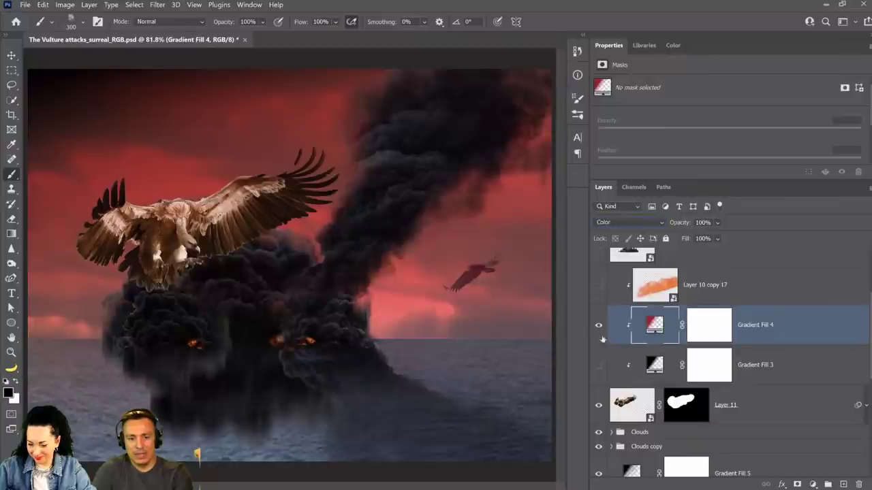
left_click(598, 325)
left_click(599, 326)
left_click(599, 326)
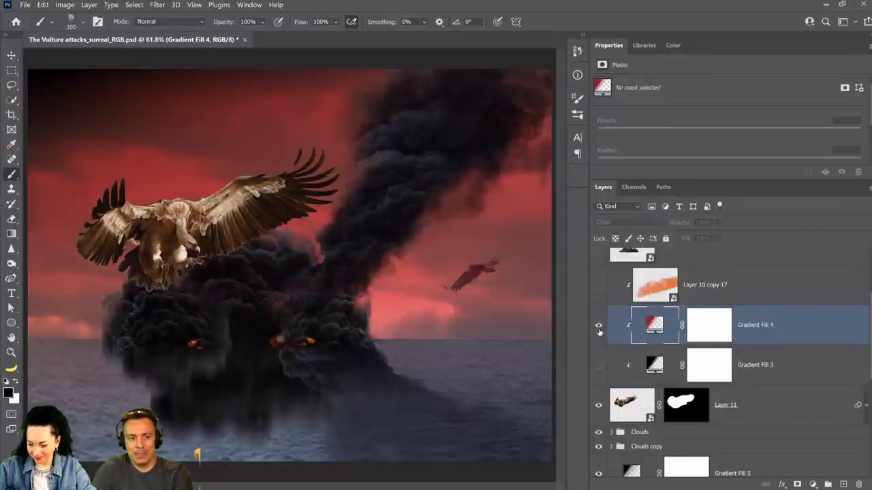
left_click(599, 325)
left_click(599, 326)
left_click(598, 325)
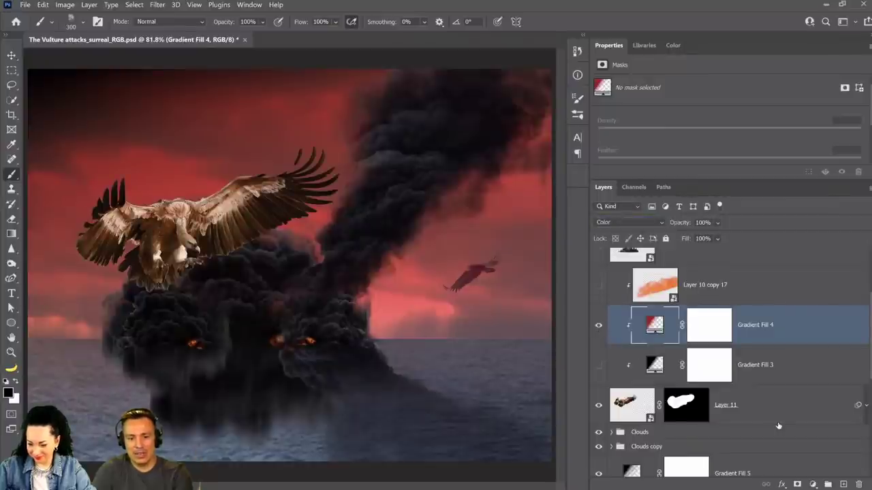
Step: Start renaming the vulture's Layer 11 to Front Vulture
left_click(762, 408)
double_click(726, 405)
type("Front Vulture")
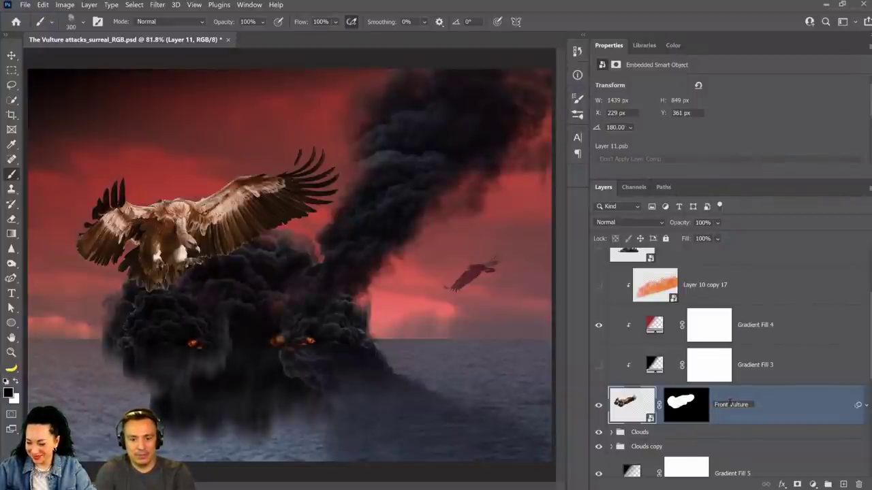
Step: Commit the name Front Vulture and add a Levels adjustment with midtones at 0.76
key("Return")
left_click(812, 484)
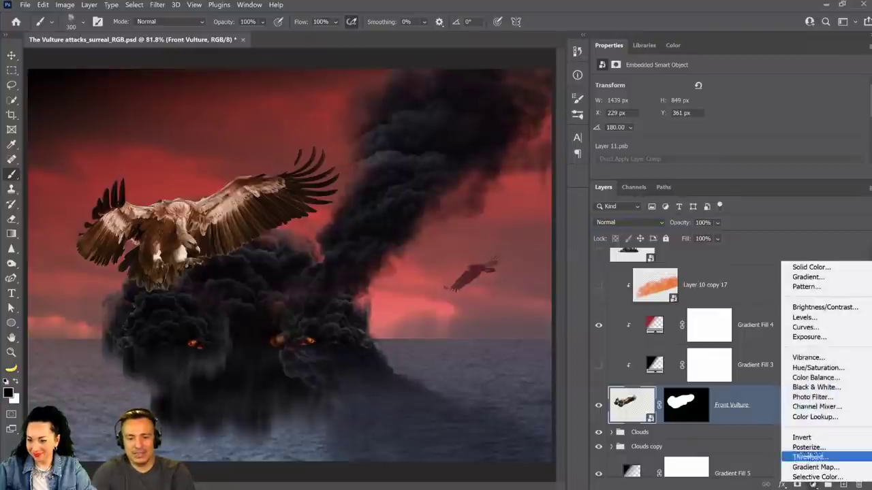
left_click(804, 317)
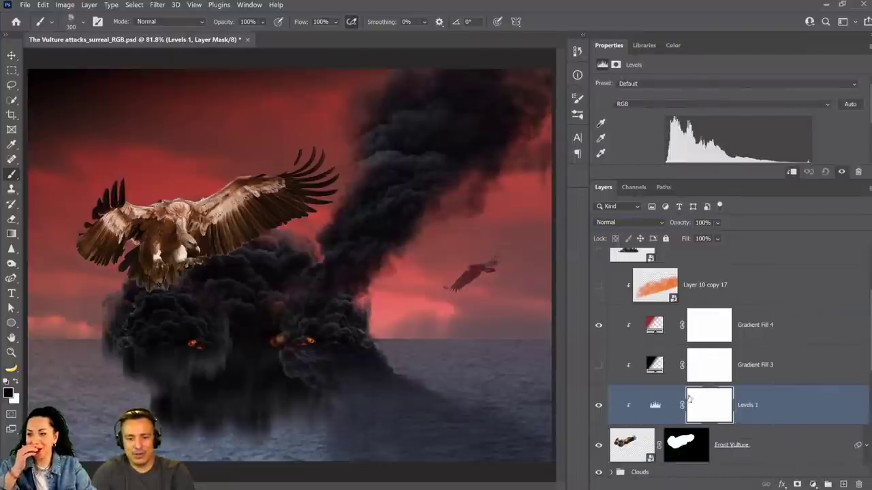
left_click_drag(739, 180, 739, 225)
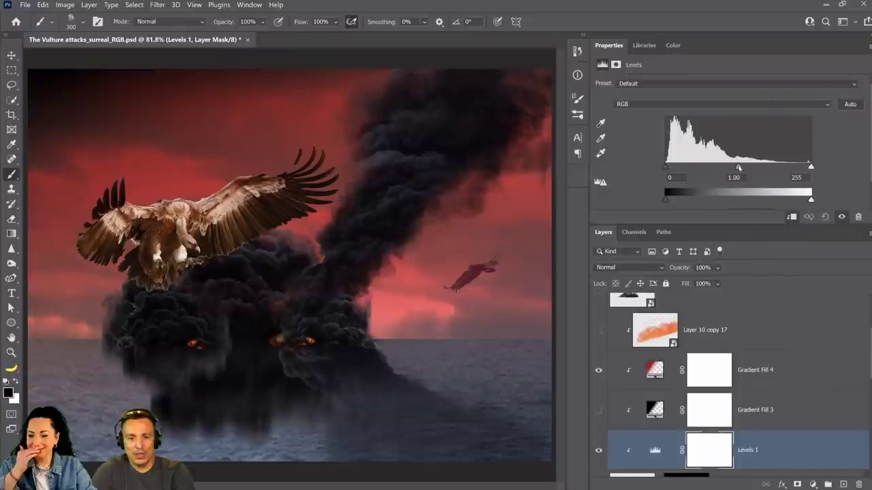
left_click_drag(737, 167, 751, 169)
scroll(751, 388, "up", 3)
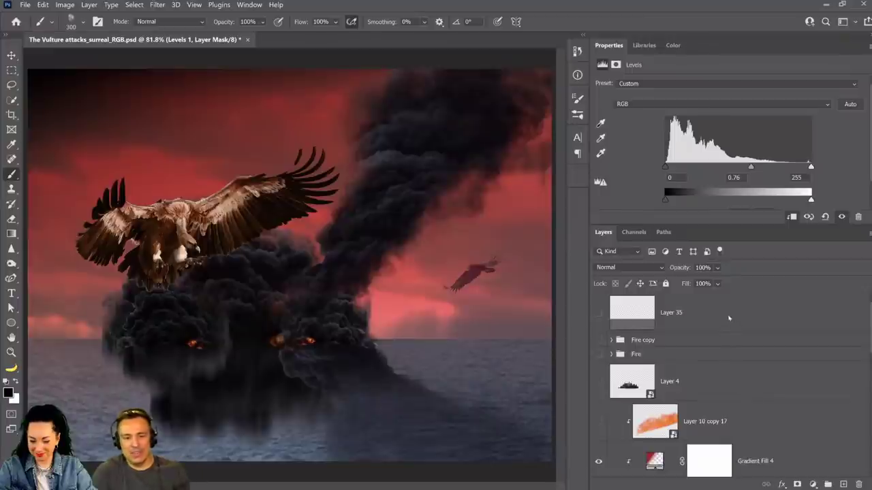
left_click(729, 318)
Step: Add a Black & White adjustment layer on top to judge the tones
left_click(814, 485)
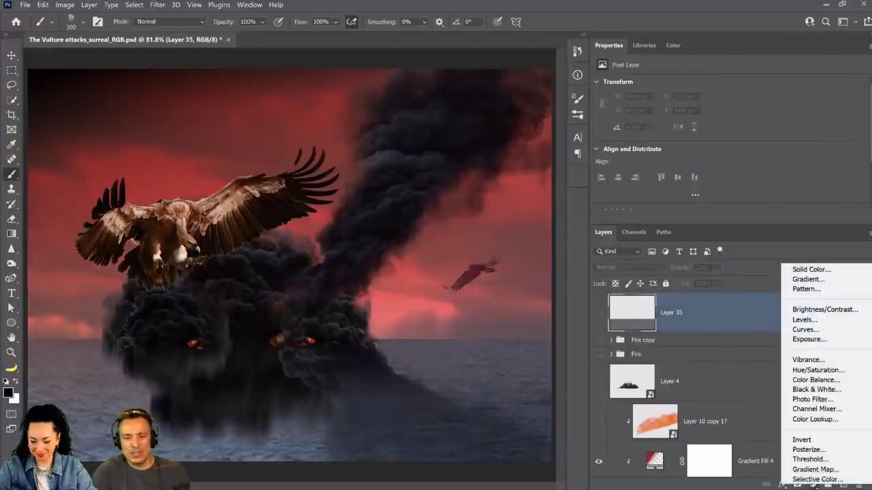
left_click(819, 391)
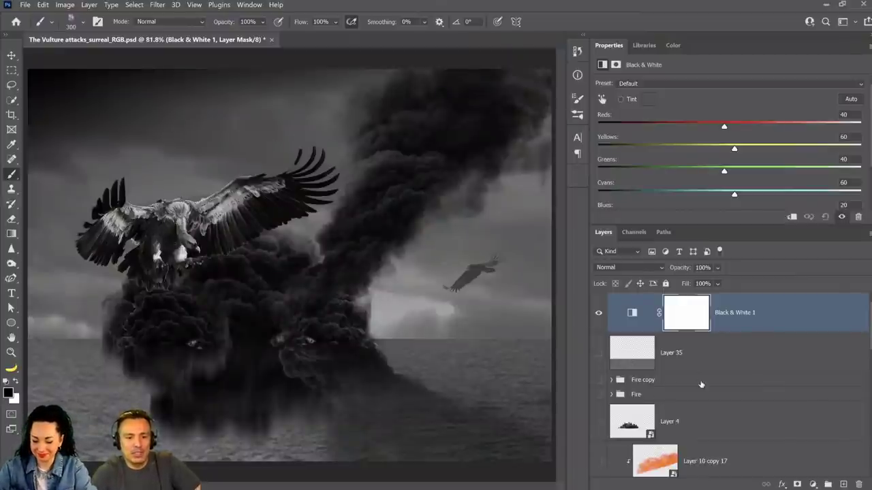
scroll(702, 386, "down", 3)
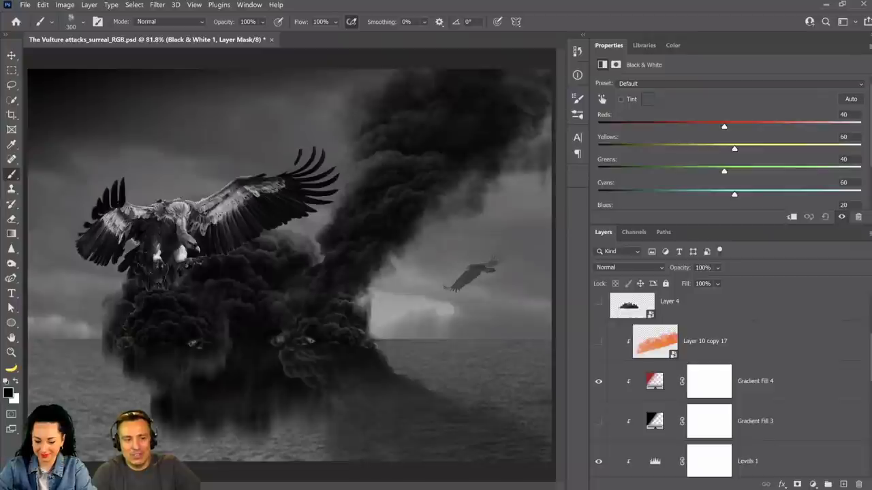
scroll(694, 374, "down", 3)
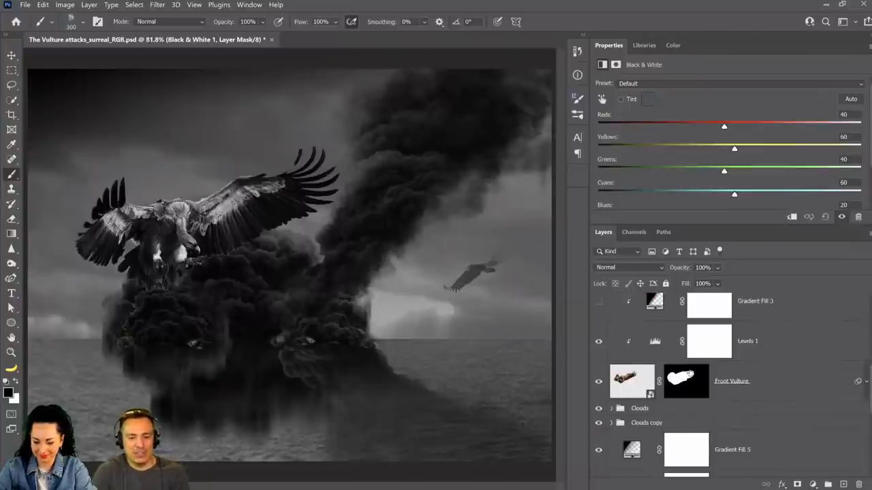
Step: Dim Levels 1's white output and set its midtones to 0.65 on the vulture
left_click(655, 346)
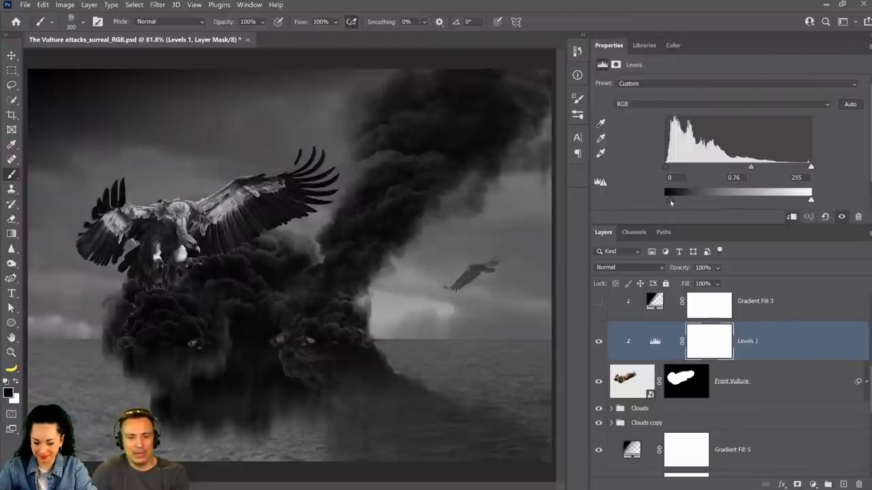
left_click_drag(670, 202, 672, 198)
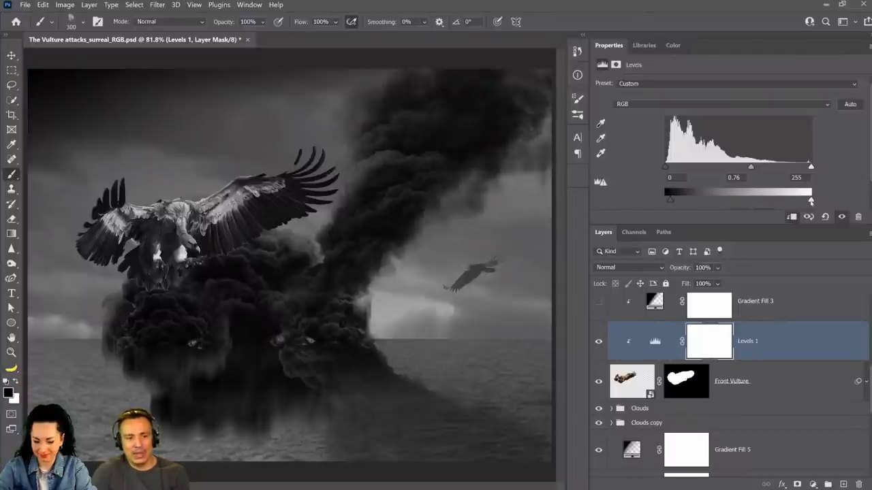
left_click_drag(810, 202, 775, 207)
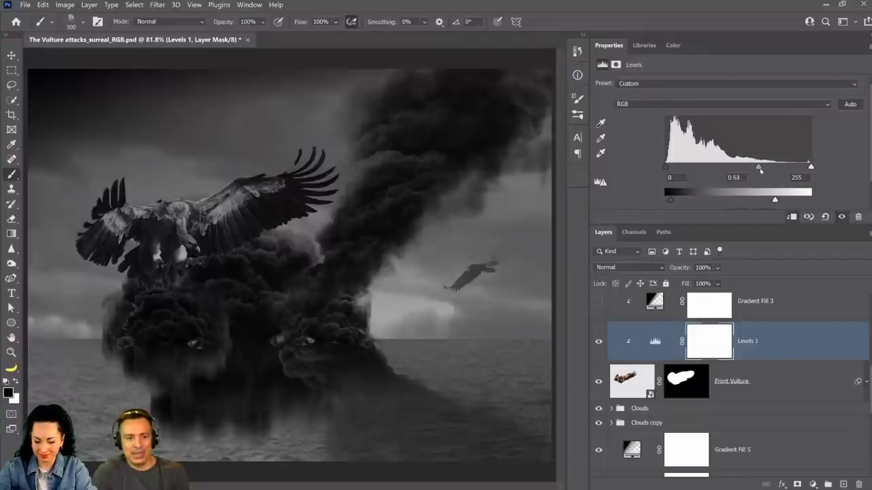
left_click_drag(760, 169, 763, 171)
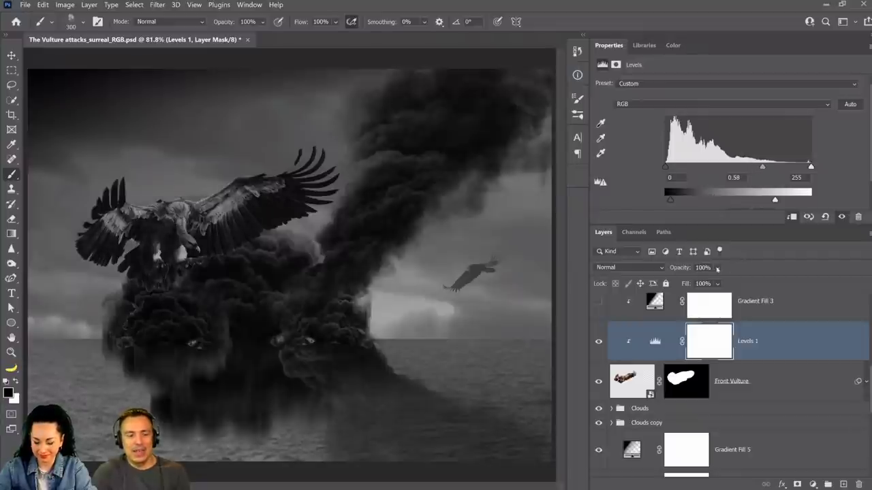
left_click_drag(760, 168, 758, 168)
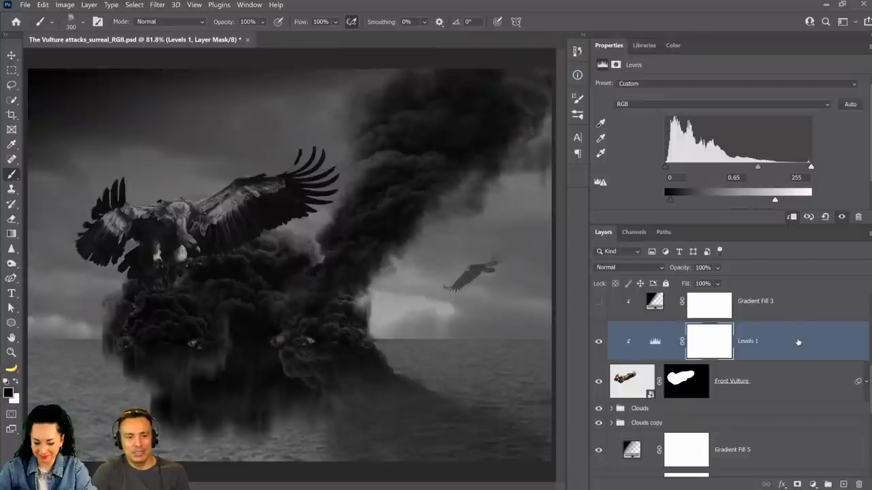
Step: Hide the Black & White layer and reduce Gradient Fill 4's opacity to 62%
scroll(793, 355, "up", 5)
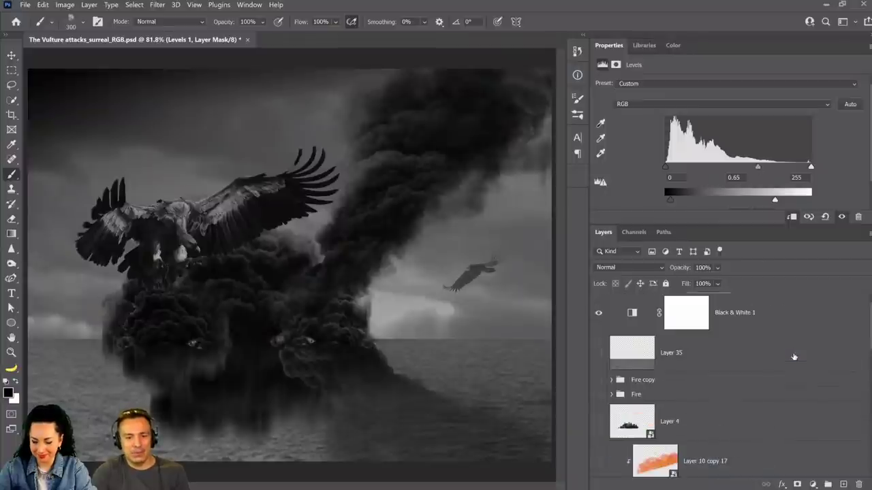
left_click(598, 313)
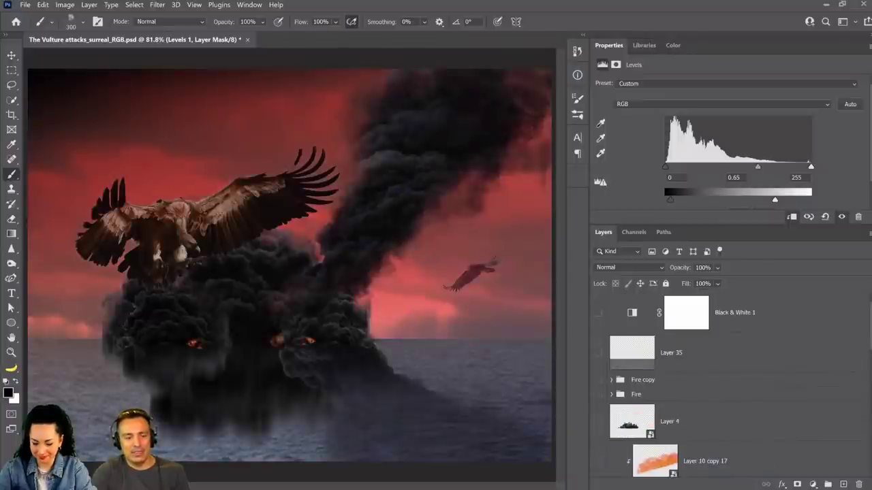
scroll(696, 386, "down", 5)
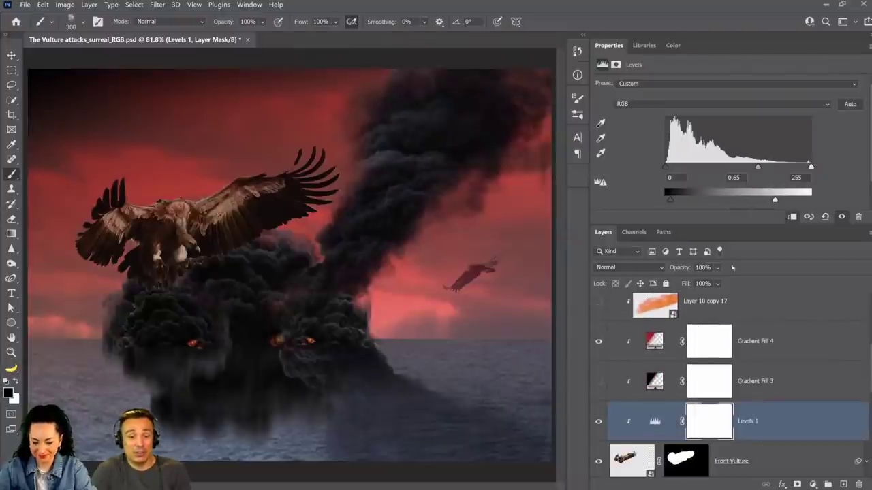
left_click_drag(756, 167, 758, 168)
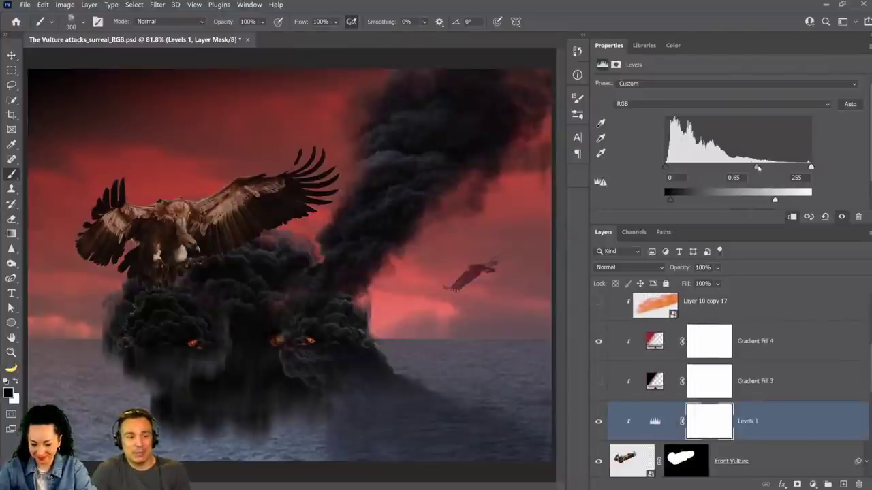
left_click(790, 348)
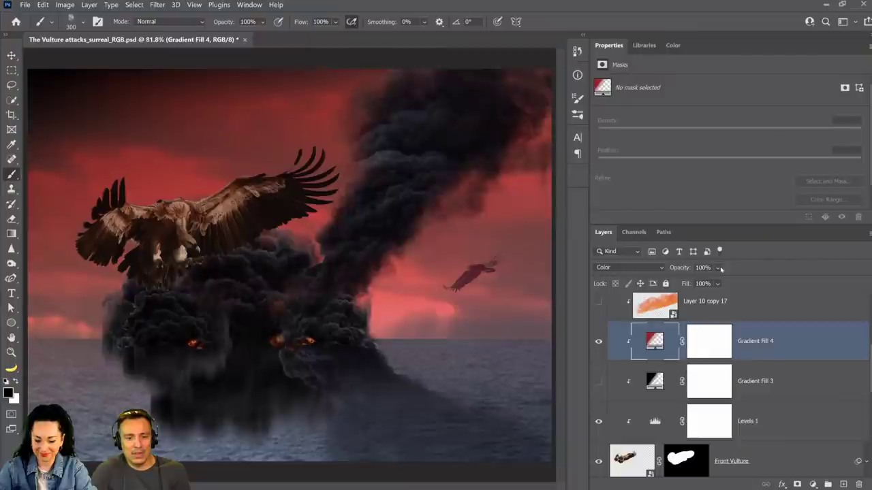
left_click(717, 283)
left_click_drag(726, 279, 734, 283)
Step: Compare the vulture with Levels 1 and Gradient Fill 3 toggled, keeping Gradient Fill 3 hidden
scroll(632, 371, "down", 2)
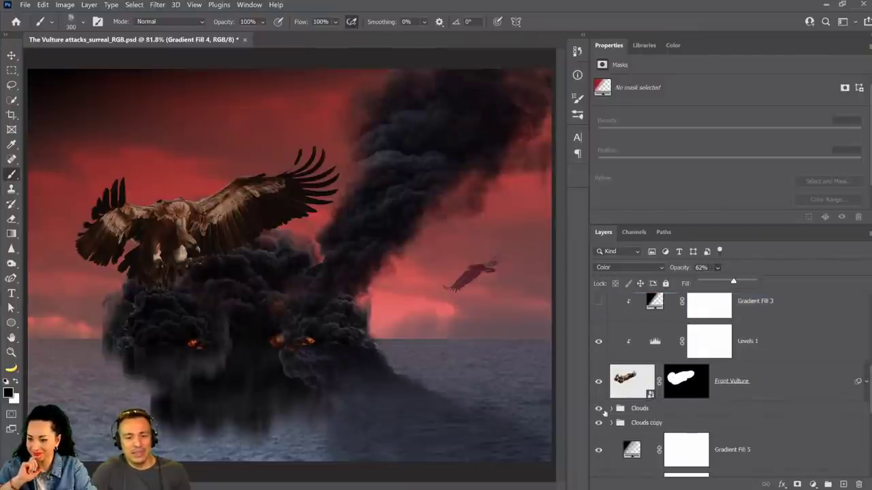
left_click(599, 342)
left_click(599, 303)
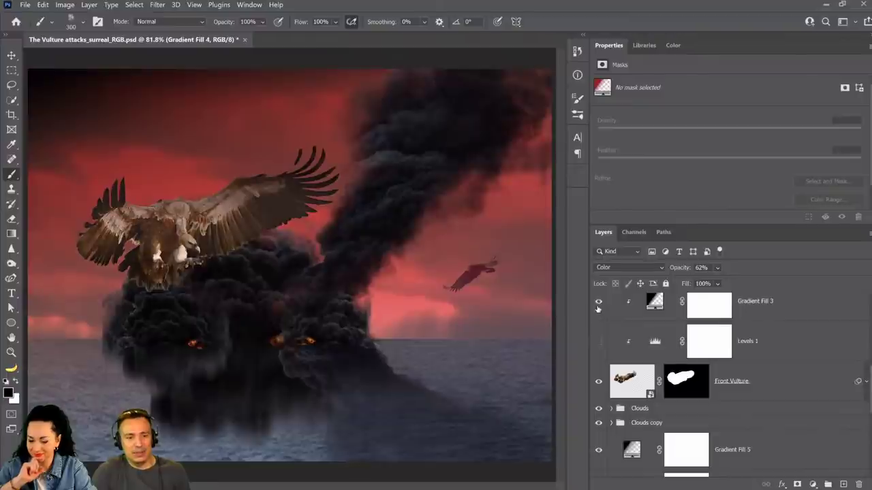
left_click(599, 303)
left_click(599, 341)
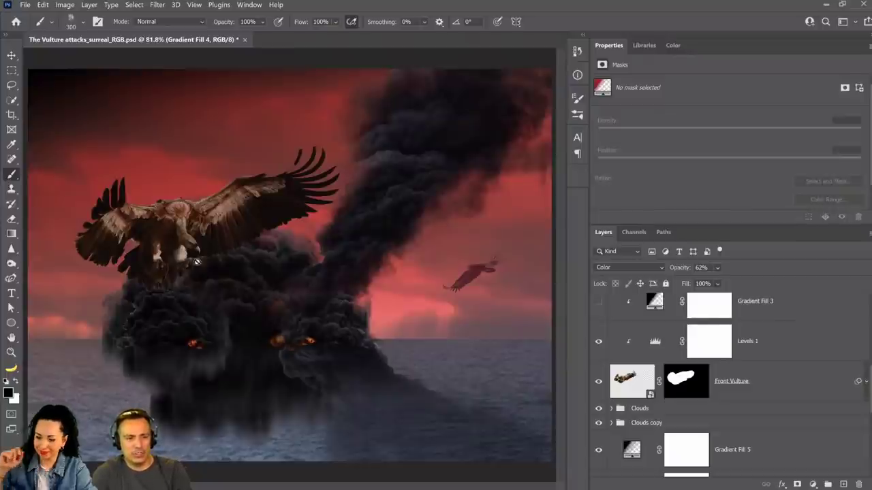
scroll(619, 340, "up", 4)
scroll(630, 355, "down", 1)
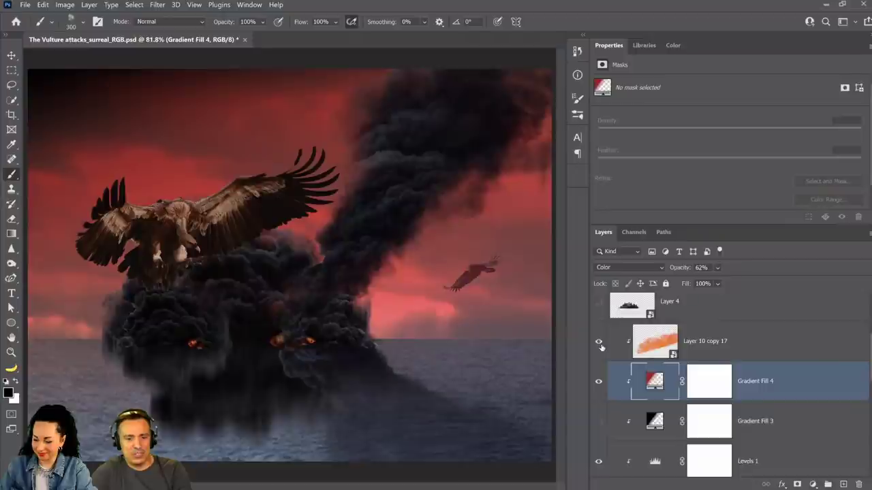
scroll(601, 361, "down", 5)
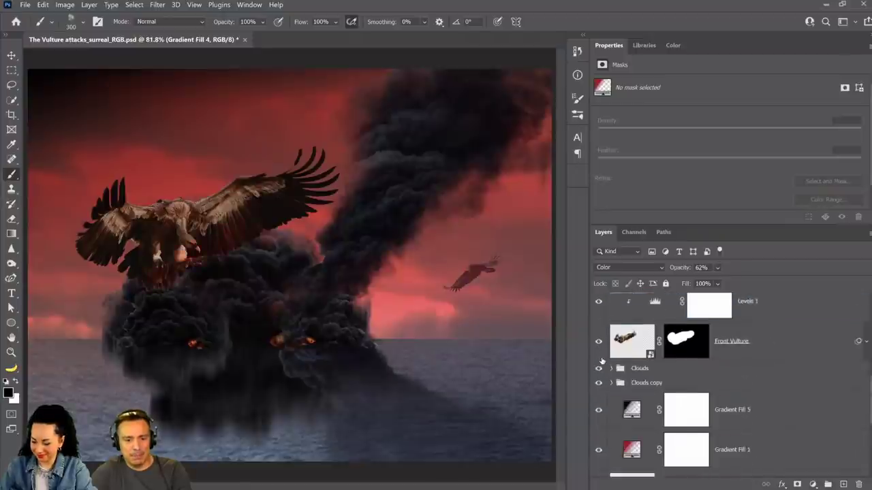
scroll(601, 365, "up", 8)
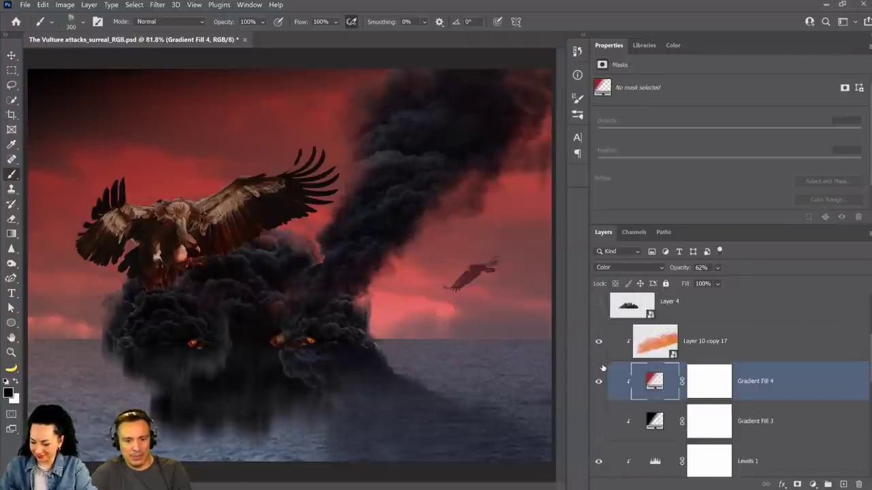
Step: Show the Fire group and zoom in on the vulture and fire, then fit the image
left_click(599, 395)
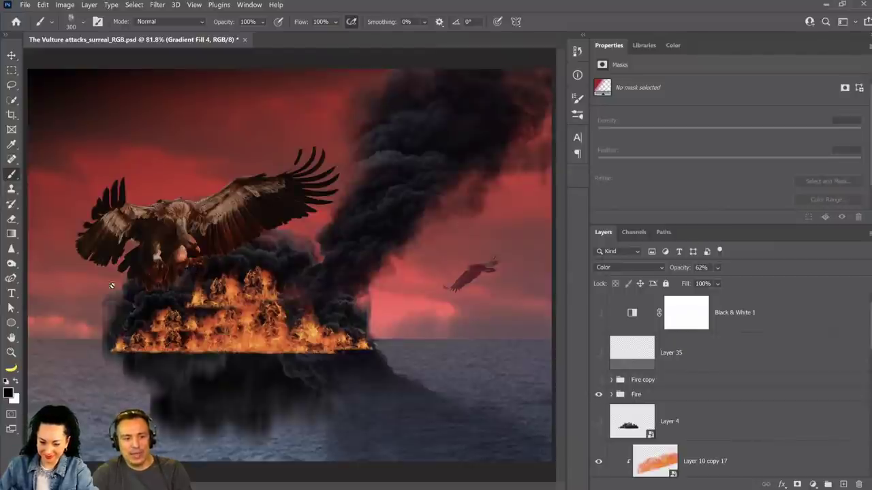
left_click(11, 352)
mouse_move(197, 244)
left_mouse_down()
mouse_move(319, 274)
mouse_move(184, 340)
mouse_move(347, 249)
mouse_move(237, 285)
mouse_move(259, 286)
left_mouse_up()
key("ctrl+0")
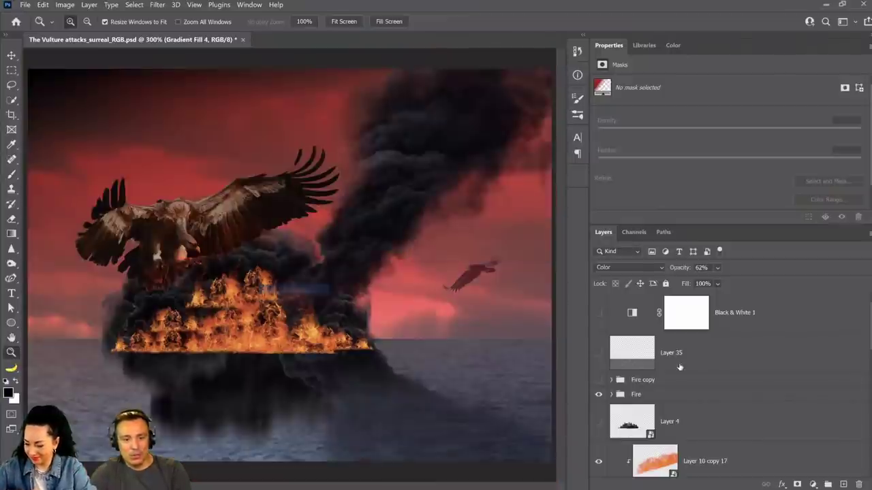
Step: Create a new empty Layer 36 above Layer 10 copy 17
scroll(662, 377, "down", 2)
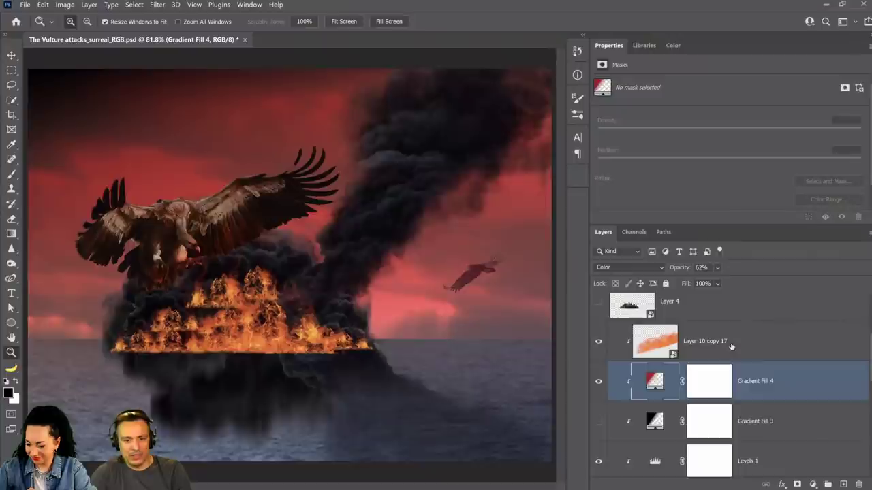
scroll(728, 353, "down", 2)
scroll(734, 345, "up", 2)
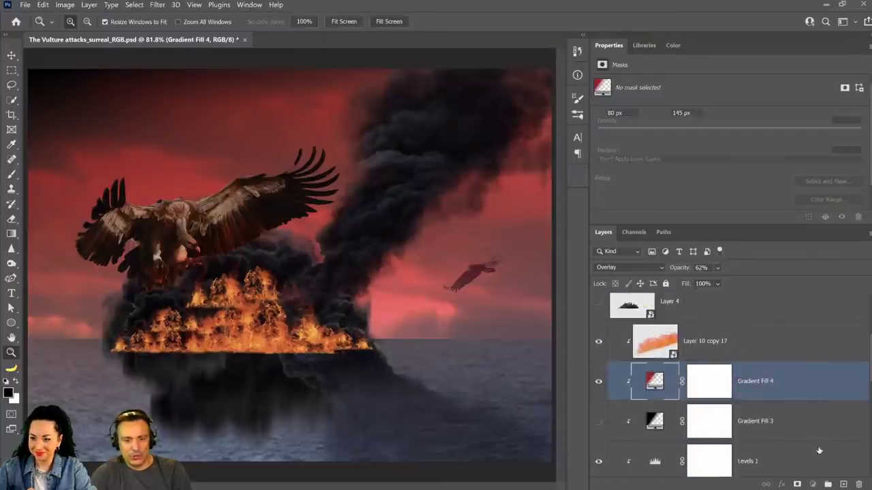
left_click(715, 341)
left_click(843, 484)
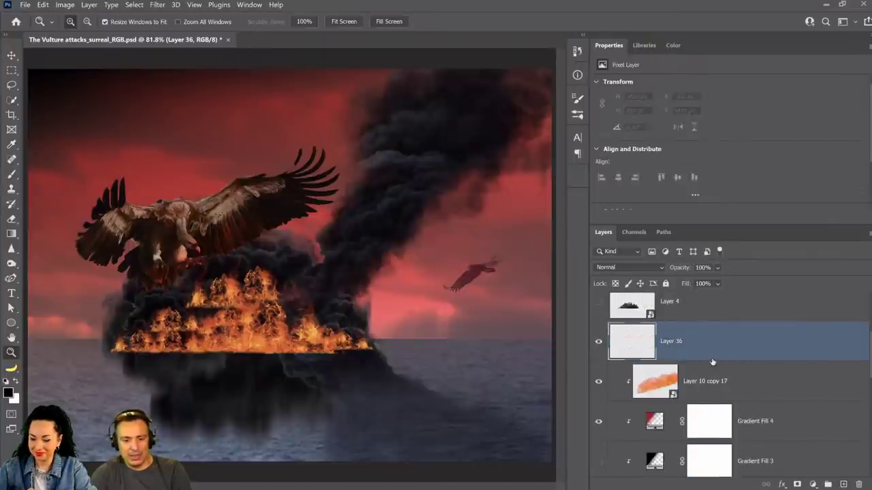
Step: Clip Layer 36 to Layer 10 copy 17 and choose the soft round brush
left_click(715, 361, "alt")
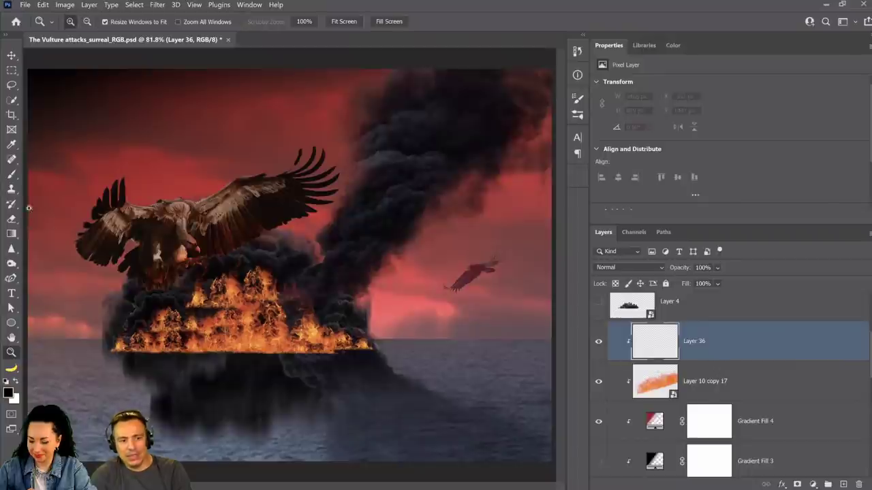
left_click(11, 173)
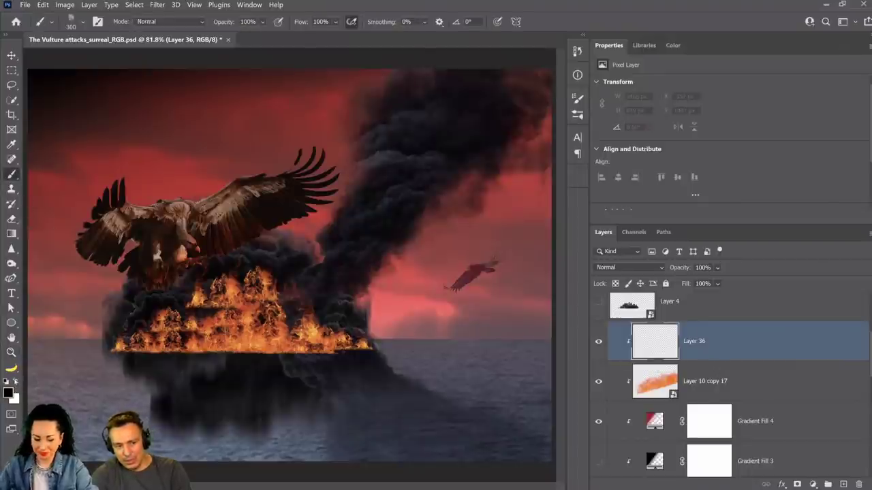
left_click(51, 21)
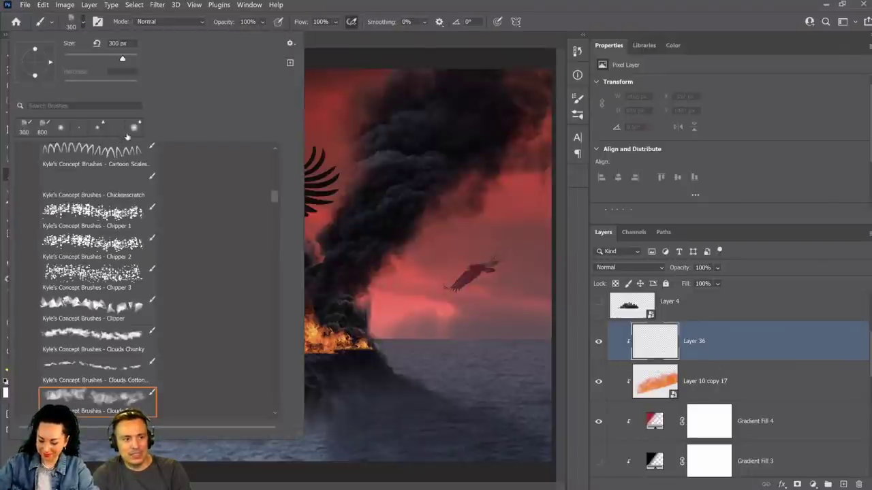
left_click(61, 128)
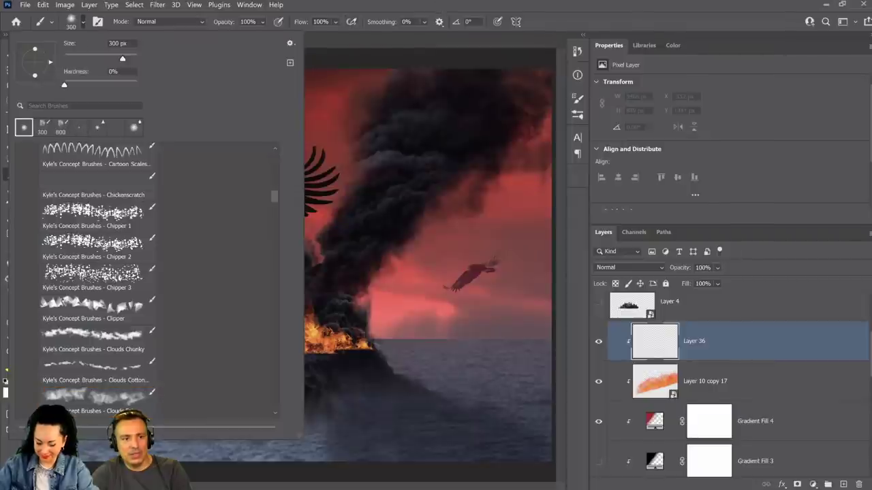
key("Escape")
Step: Paint soft white glow along the wing's lower edge and under the talons at sizes 250 and 400
key("bracketleft")
key("bracketleft")
key("bracketleft")
key("bracketleft")
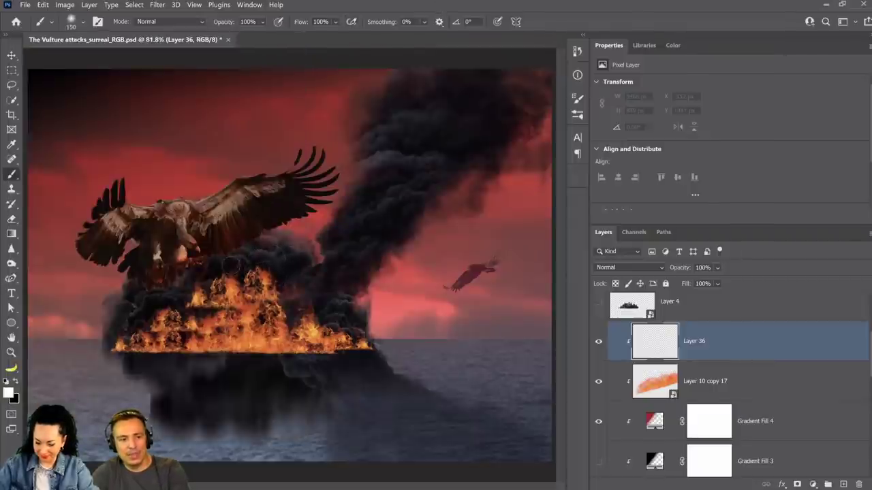
key("bracketleft")
key("bracketleft")
key("bracketright")
key("bracketright")
key("bracketright")
key("bracketright")
key("bracketright")
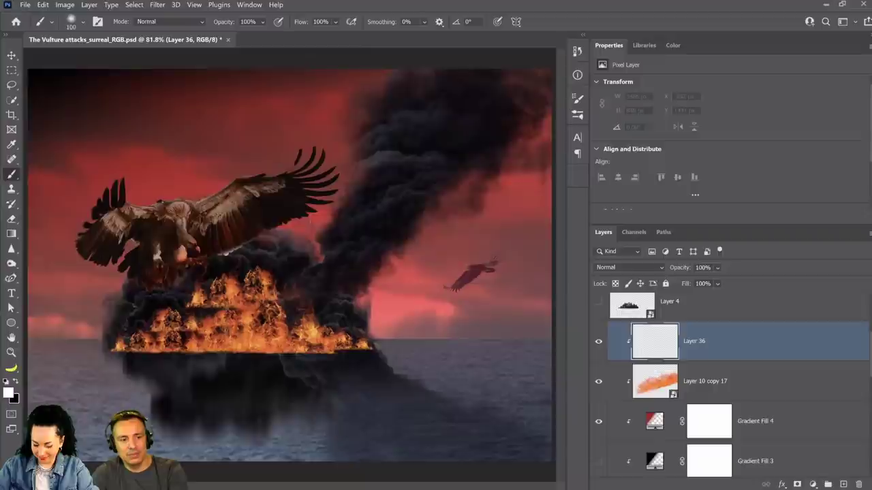
left_click_drag(225, 253, 332, 201)
key("bracketright")
key("bracketright")
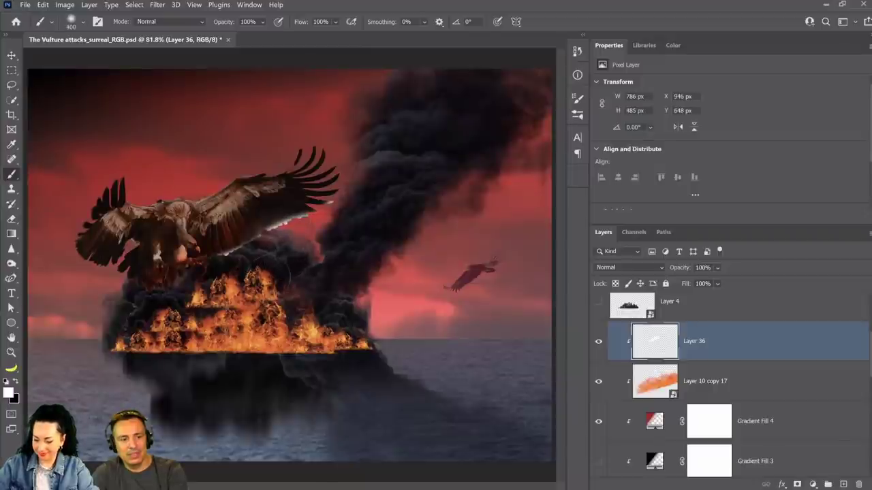
left_click_drag(181, 305, 122, 314)
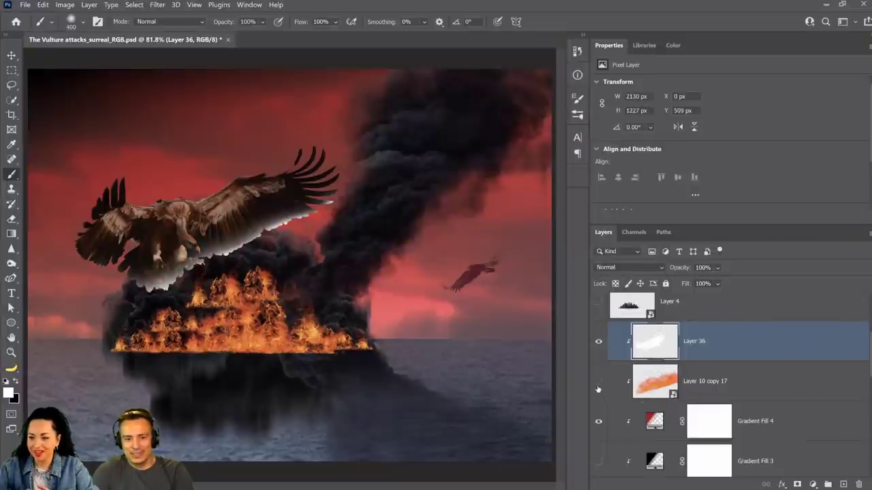
Step: Toggle Layer 36's glow on and off to compare the vulture
left_click(599, 341)
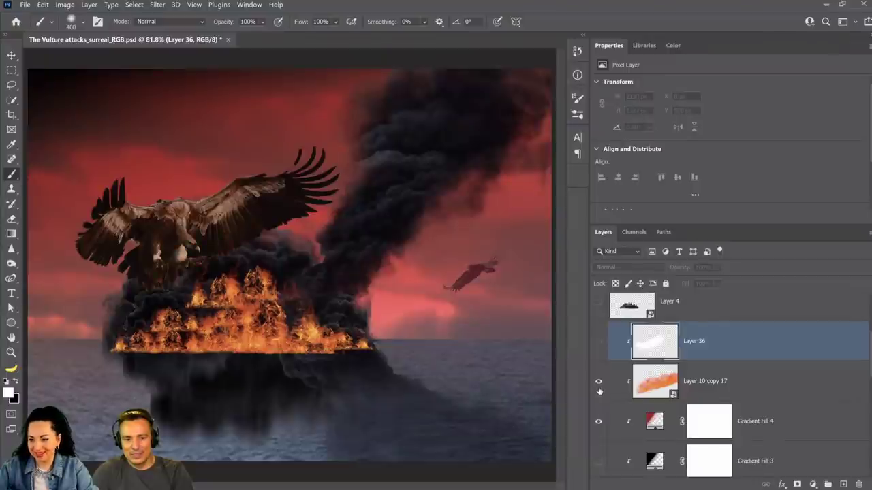
scroll(602, 391, "down", 5)
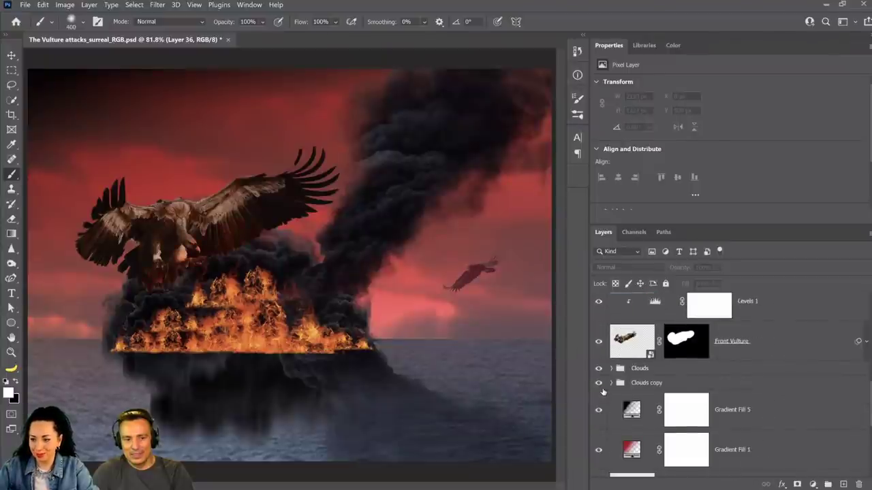
scroll(603, 392, "down", 5)
scroll(603, 393, "up", 8)
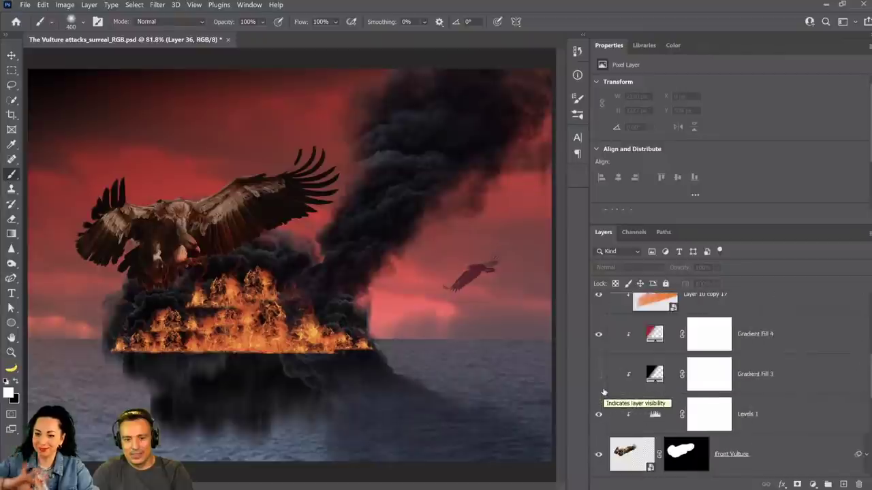
scroll(603, 393, "up", 3)
left_click(601, 376)
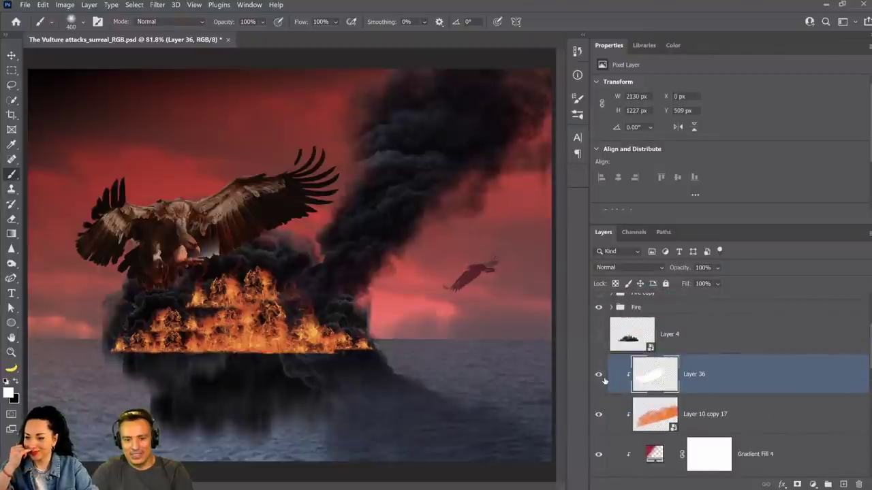
left_click(600, 376)
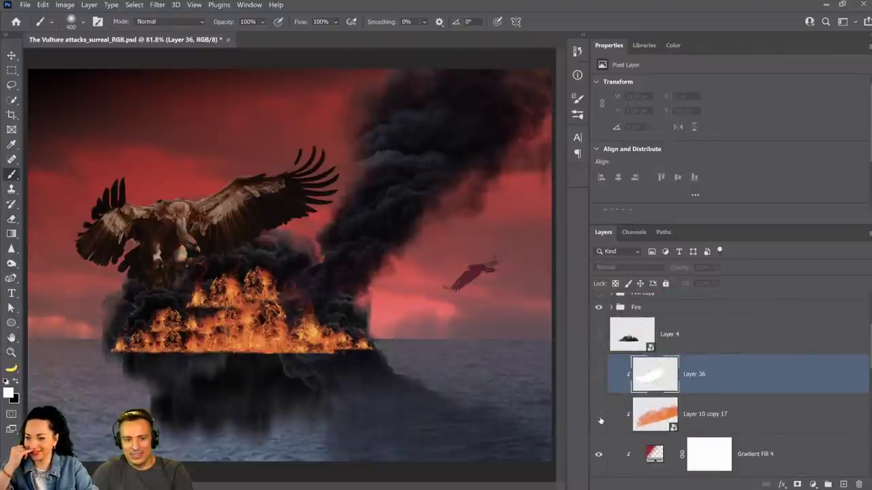
scroll(601, 409, "down", 1)
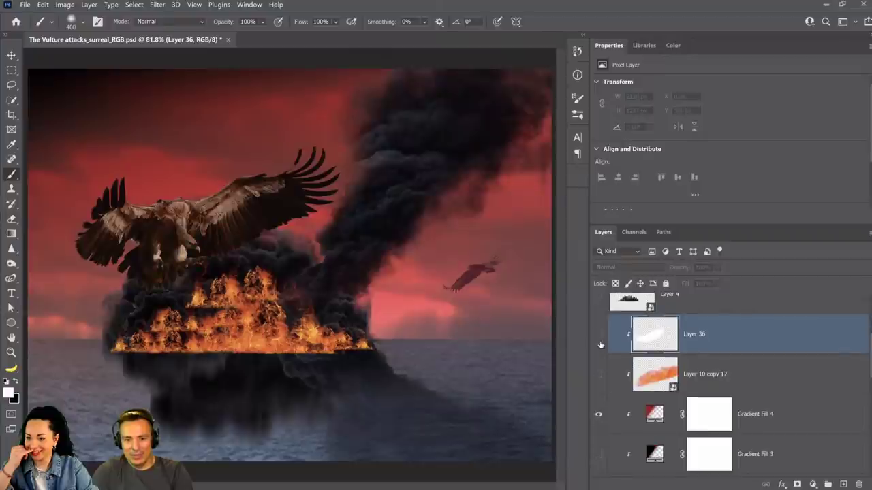
left_click(600, 343)
scroll(601, 374, "up", 3)
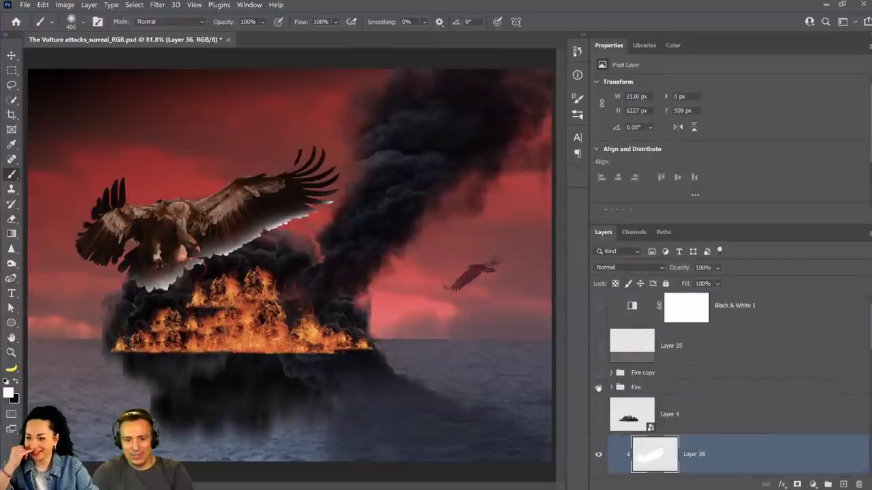
Step: Check the glow against the Fire group, show Layer 4, and compare Layer 36 again
left_click(598, 388)
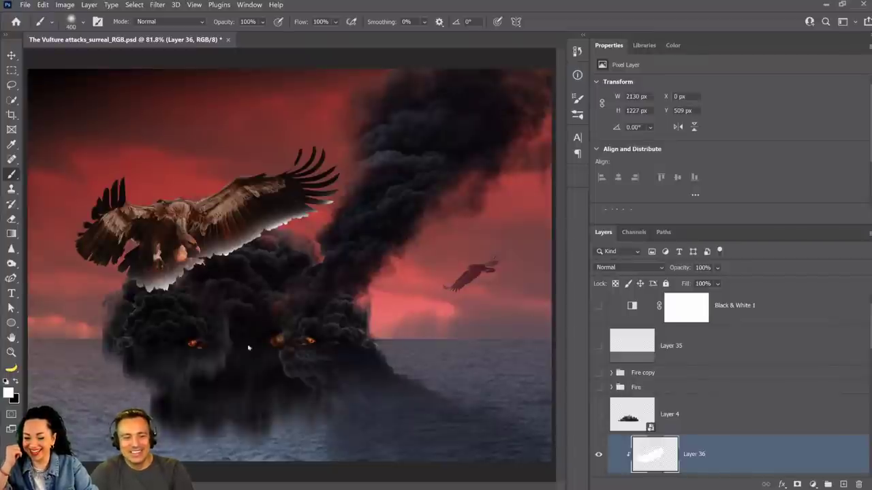
left_click(599, 387)
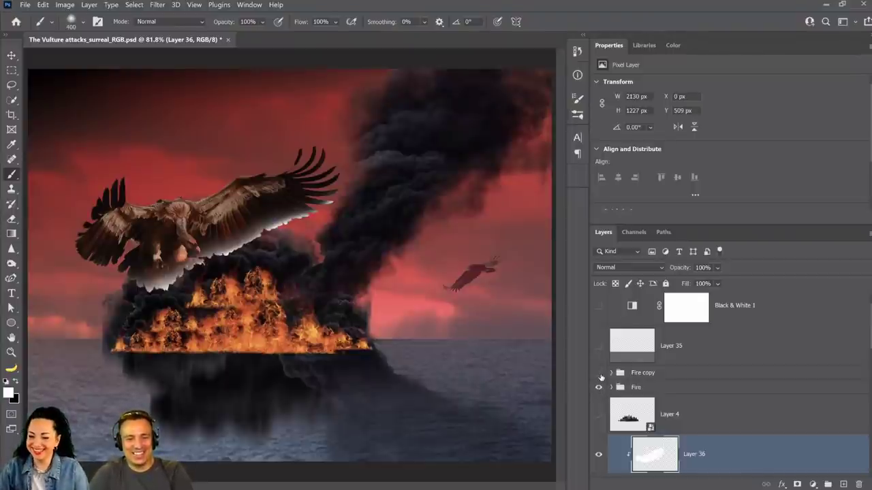
scroll(599, 381, "down", 1)
left_click(599, 375)
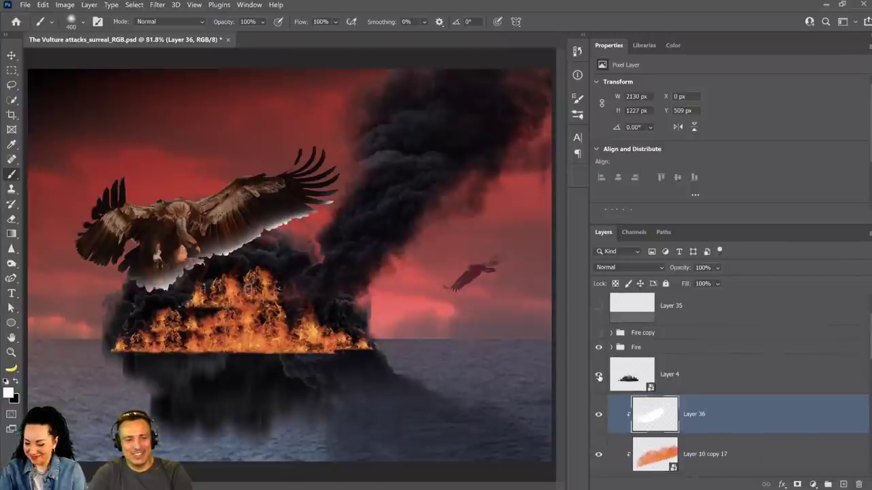
left_click(598, 415)
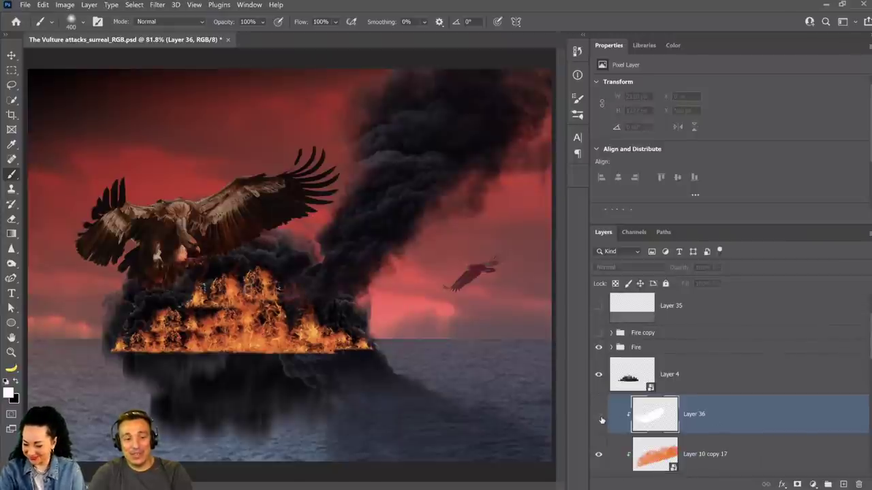
left_click(599, 415)
left_click(599, 415)
left_click(599, 414)
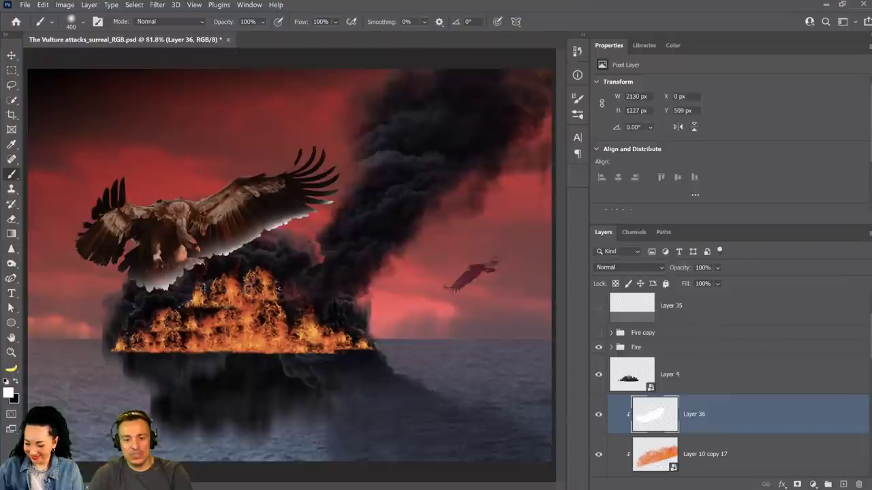
left_click(618, 267)
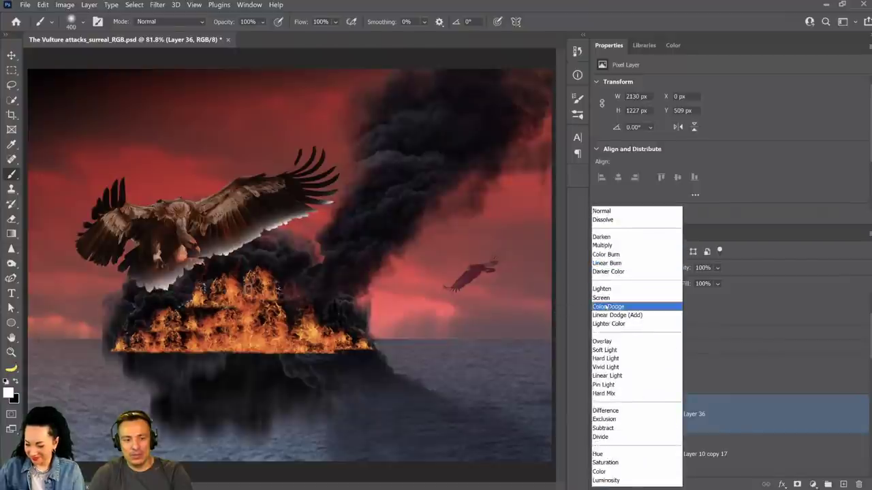
Step: Set Layer 36 to Color Dodge with 84% fill and Transparency Shapes Layer off
left_click(606, 308)
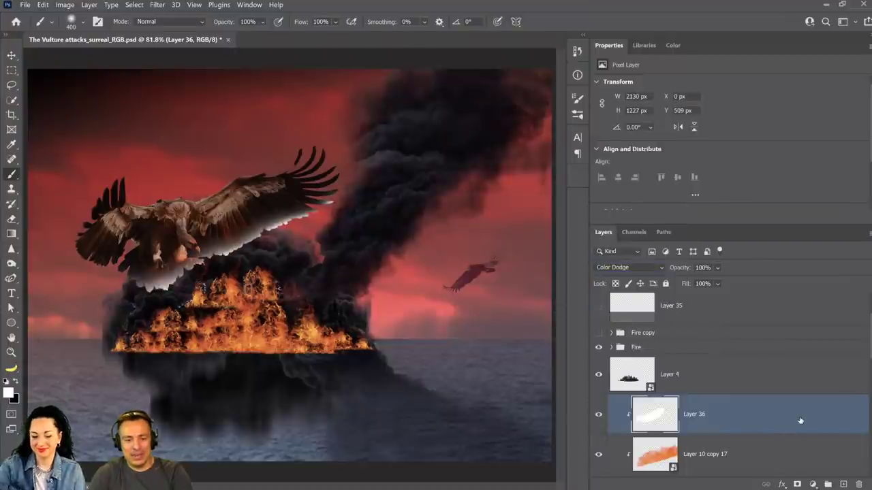
double_click(800, 421)
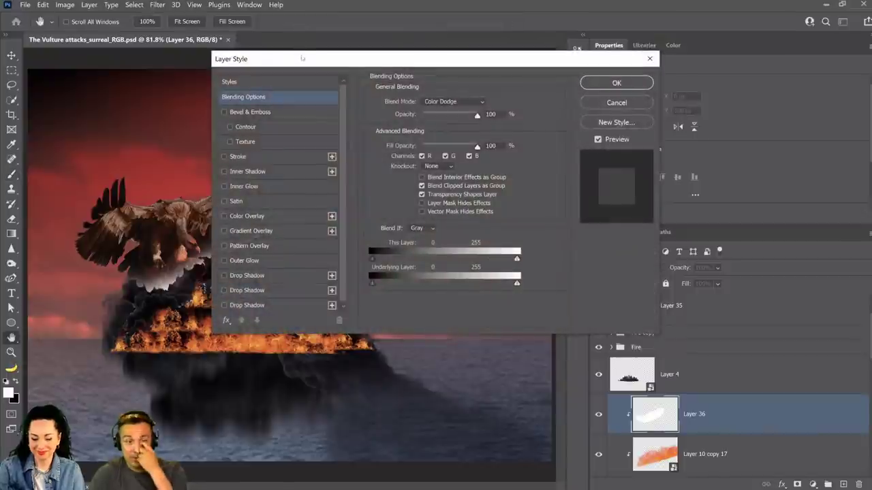
left_click_drag(302, 59, 507, 65)
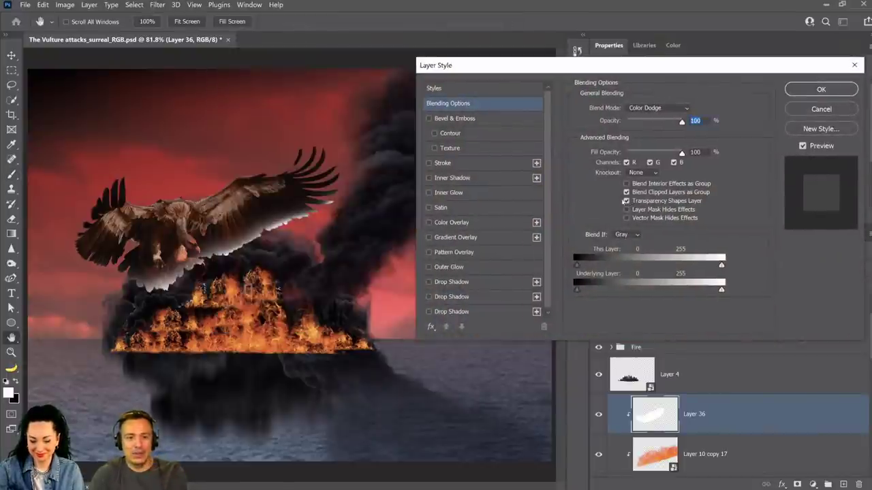
left_click(625, 201)
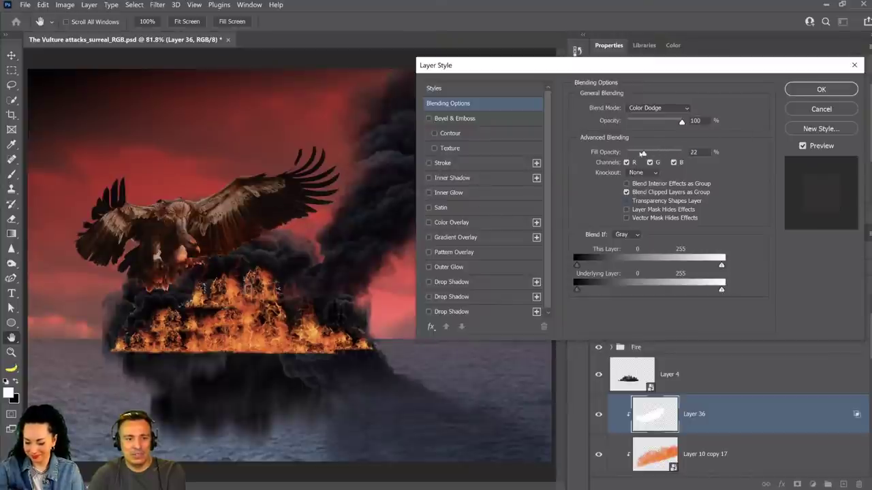
left_click_drag(613, 152, 594, 162)
key("Return")
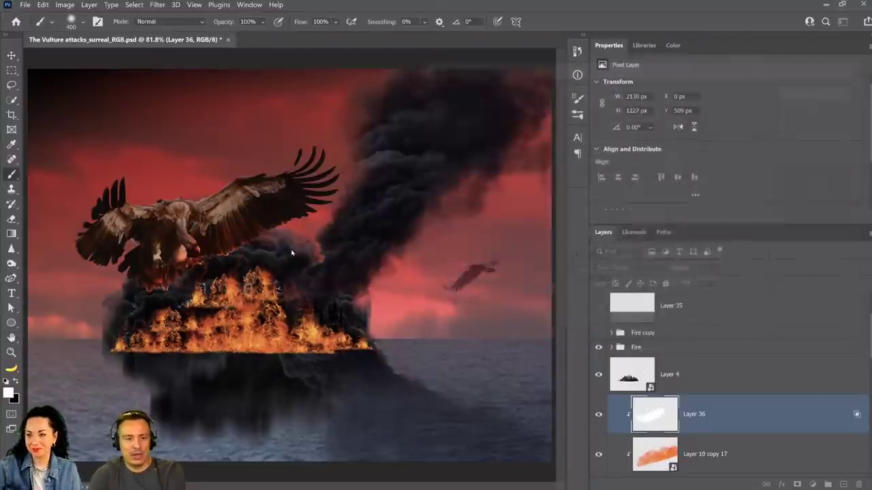
Step: Brighten the smoke under the eagle's right wing and toward the left with smaller strokes
key("bracketleft")
key("bracketleft")
key("bracketleft")
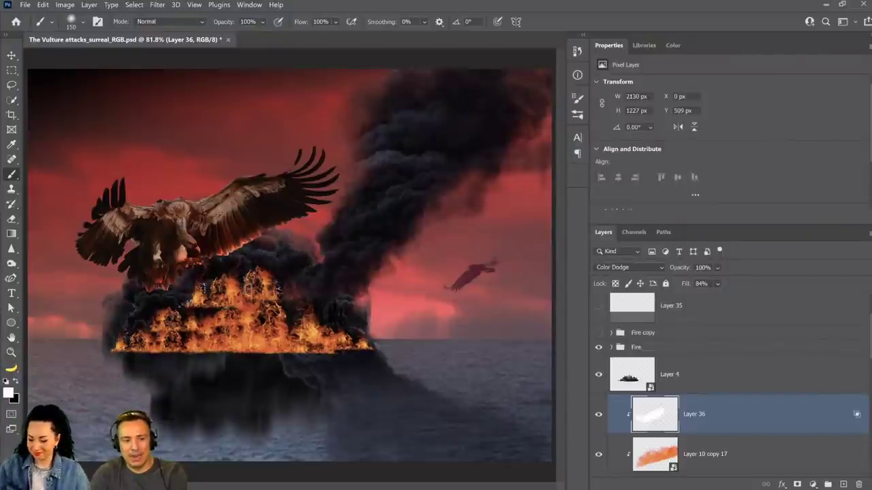
left_click_drag(262, 230, 307, 217)
left_click_drag(208, 262, 140, 297)
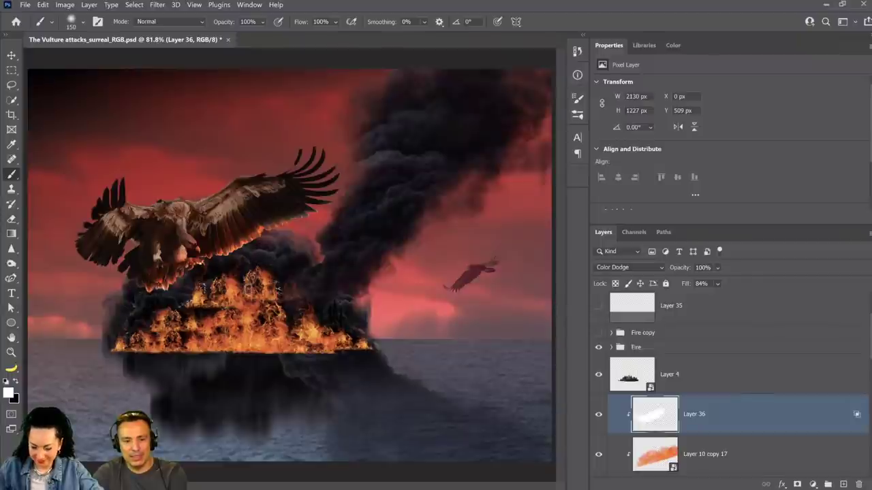
Step: Move the Layer 10 copy 17 glow up and to the right with Free Transform
scroll(619, 412, "down", 1)
left_click(657, 414)
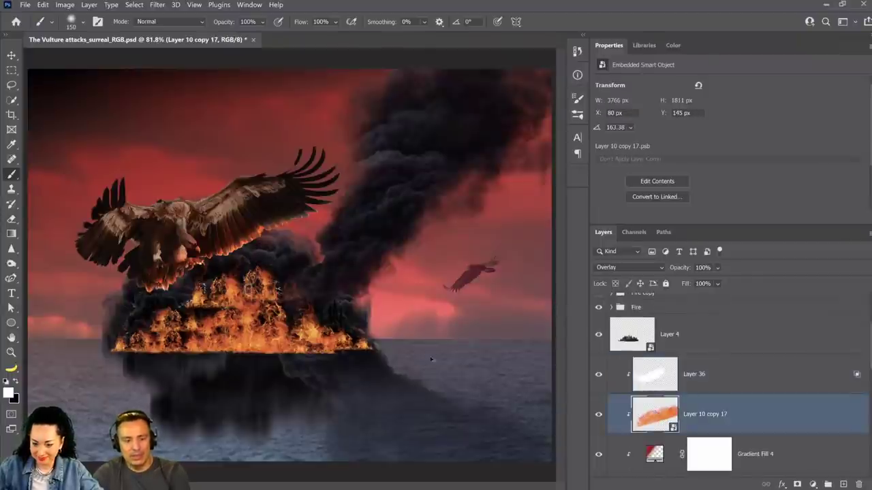
key("ctrl+t")
left_click_drag(327, 252, 326, 239)
key("Return")
key("b")
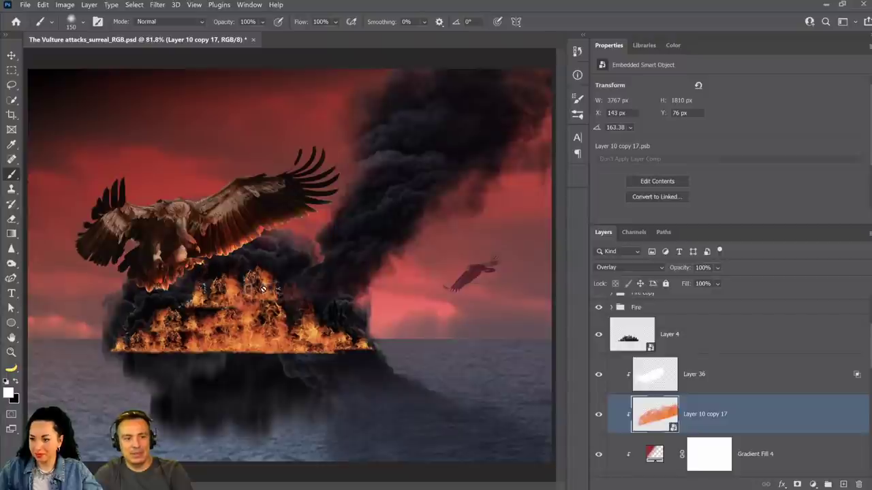
Step: Compare the image with and without Layer 36, then make Layer 36 active
left_click(599, 375)
left_click(599, 375)
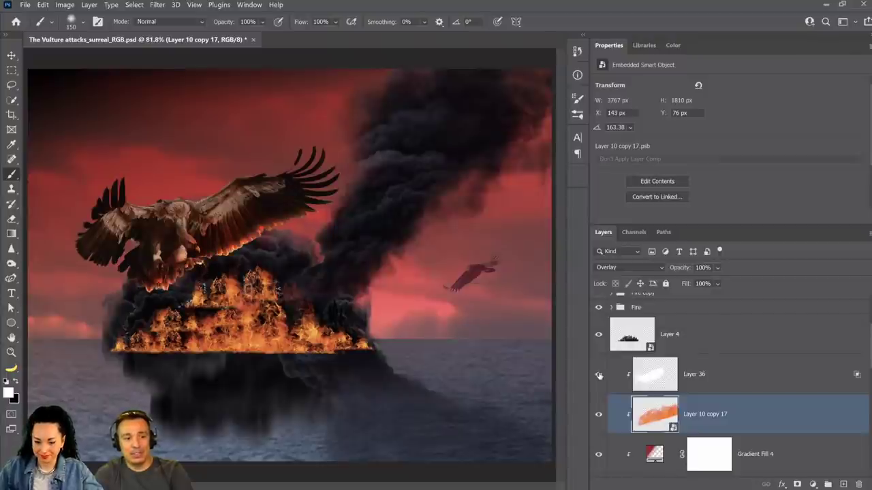
left_click(600, 375)
left_click(599, 375)
left_click(600, 376)
left_click(599, 375)
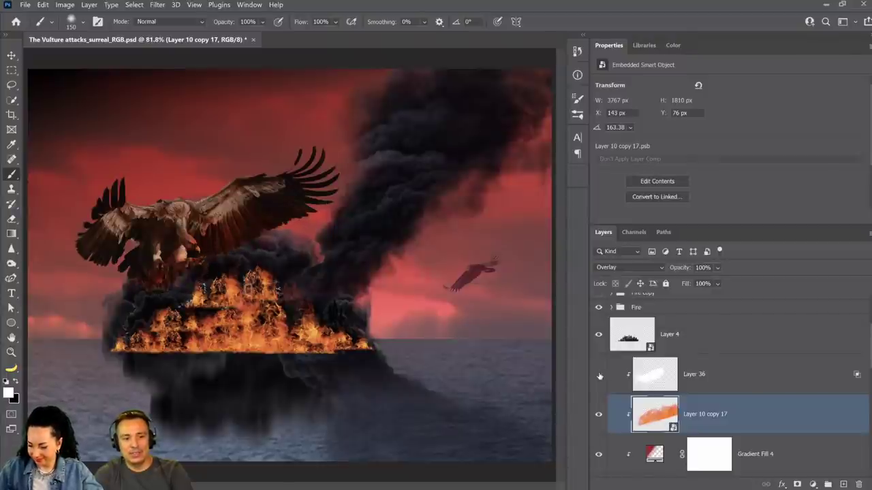
left_click(600, 375)
left_click(616, 374)
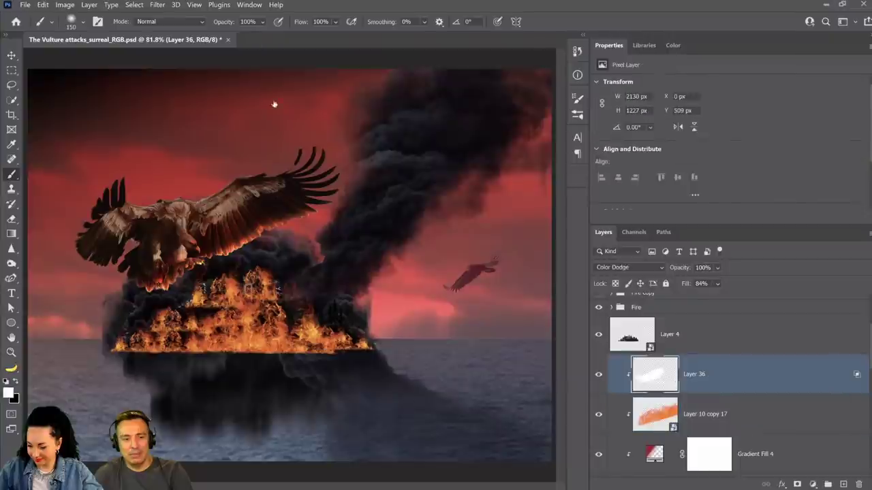
Step: Apply a Gaussian Blur of about 26.3 pixels radius to Layer 36
left_click(156, 6)
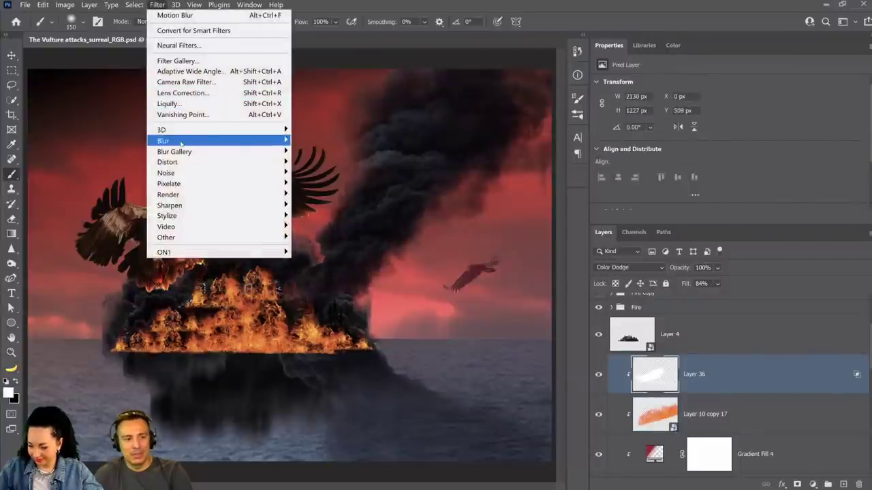
mouse_move(272, 141)
left_click(322, 183)
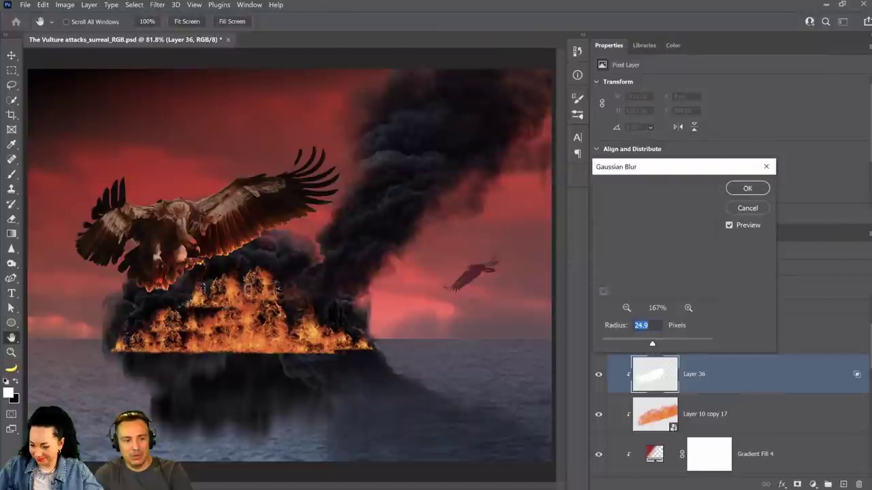
left_click_drag(641, 344, 602, 343)
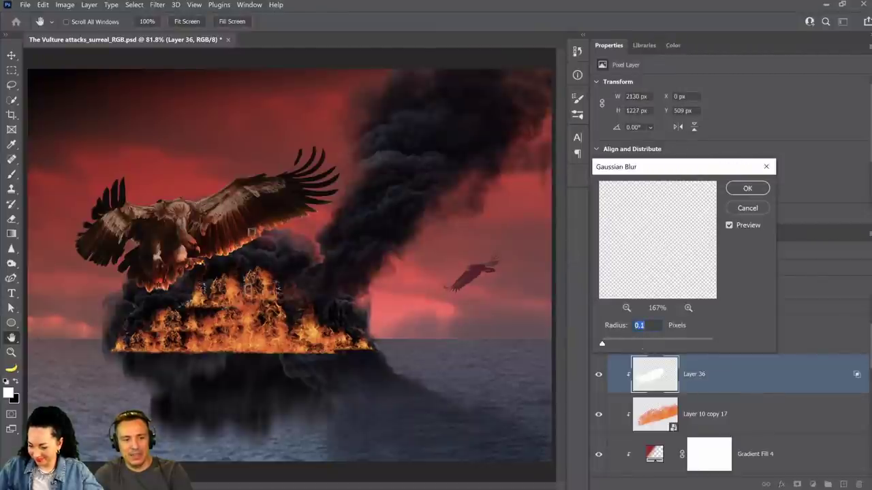
left_click(623, 344)
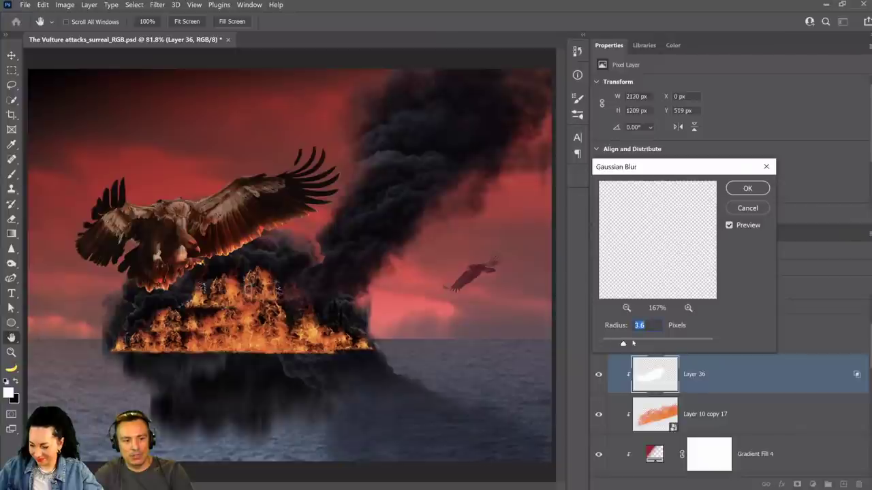
left_click(637, 343)
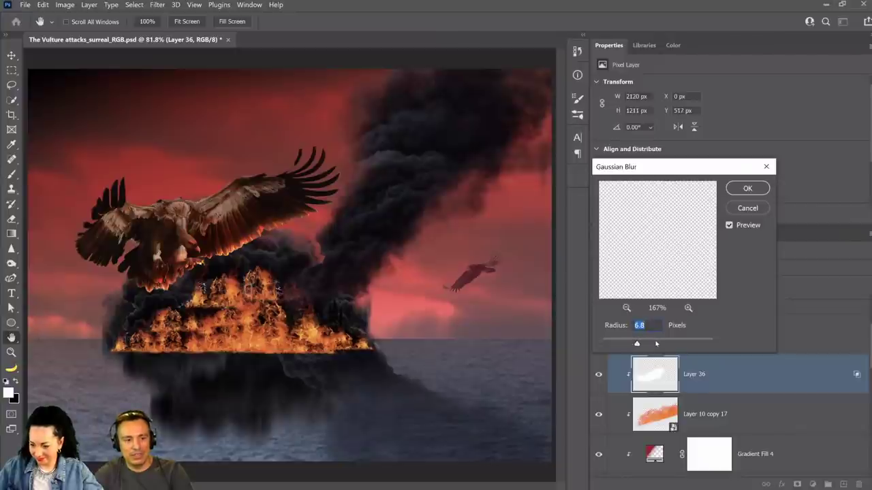
left_click_drag(656, 344, 652, 344)
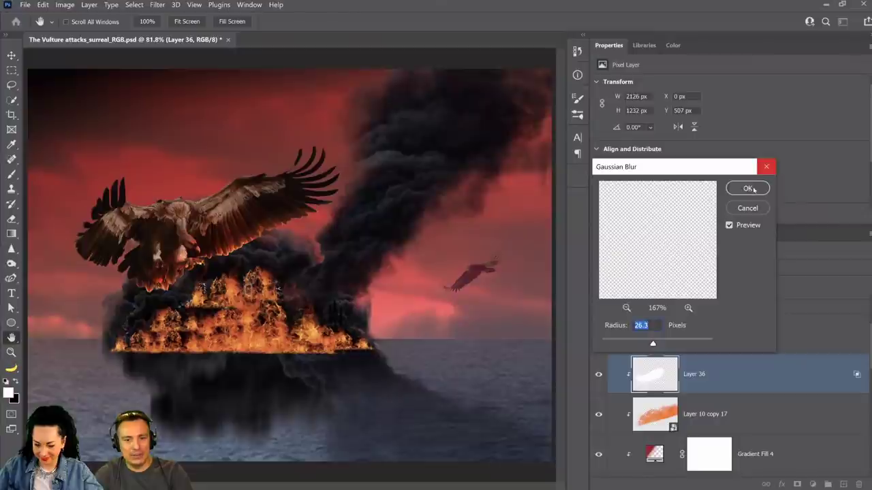
left_click(747, 188)
Step: Toggle Layer 36 off and on to judge the blurred glow
left_click(598, 374)
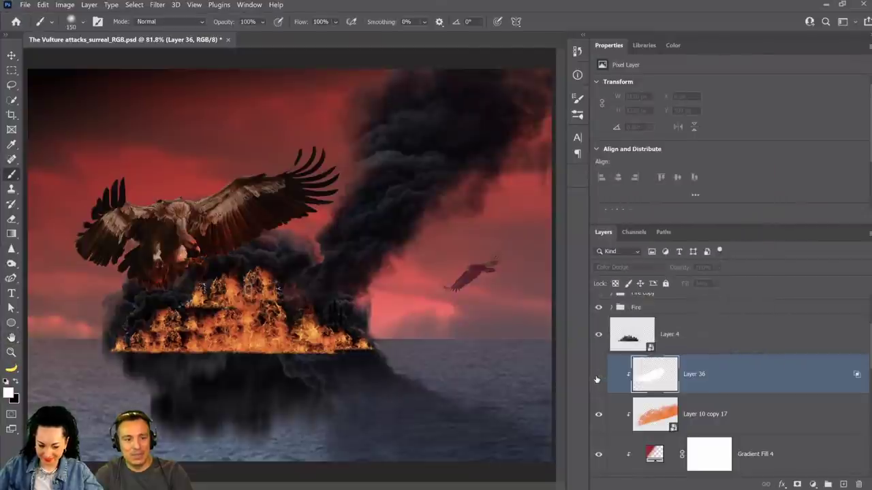
left_click(598, 375)
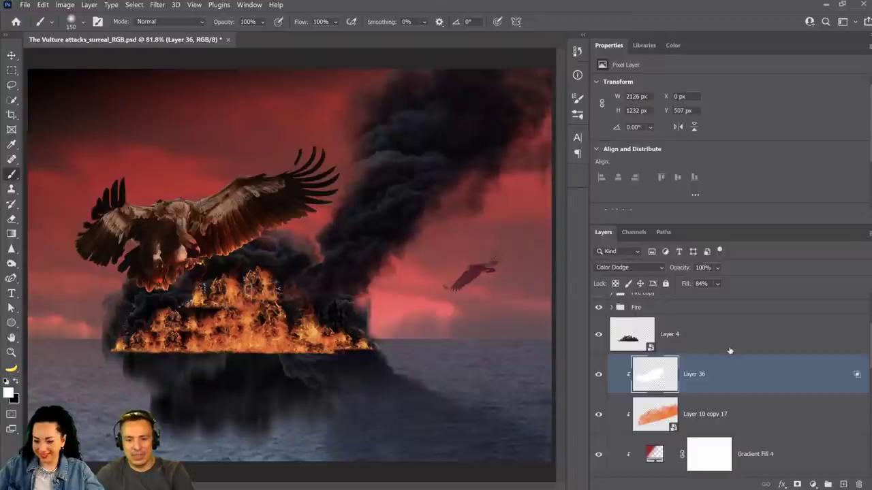
scroll(729, 348, "up", 1)
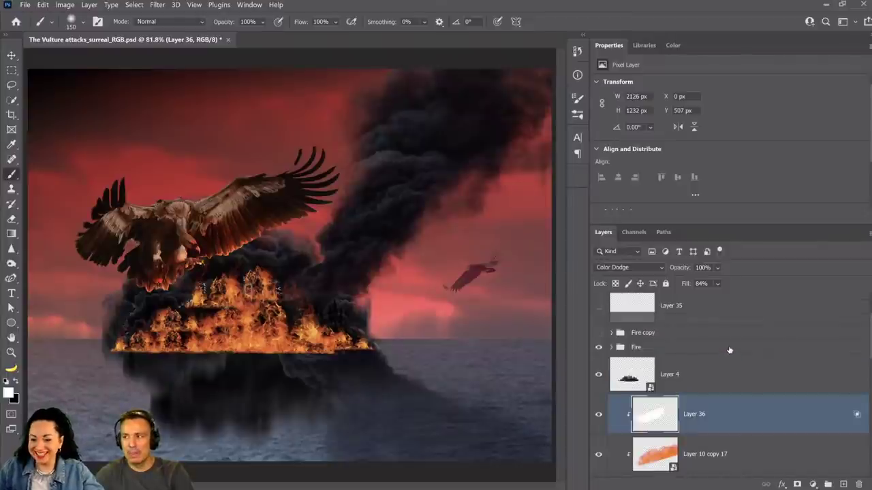
scroll(725, 350, "up", 1)
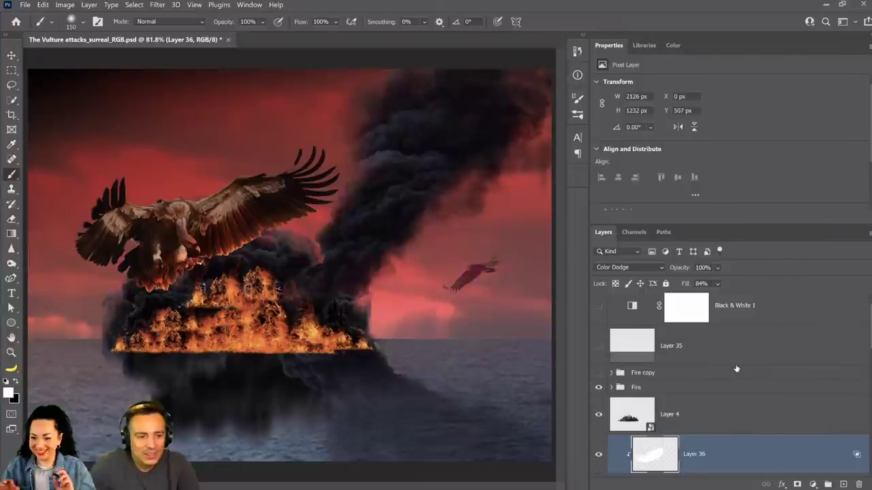
Step: Make the Fire copy group's reflection visible in the water, then show and select Layer 35
left_click(599, 373)
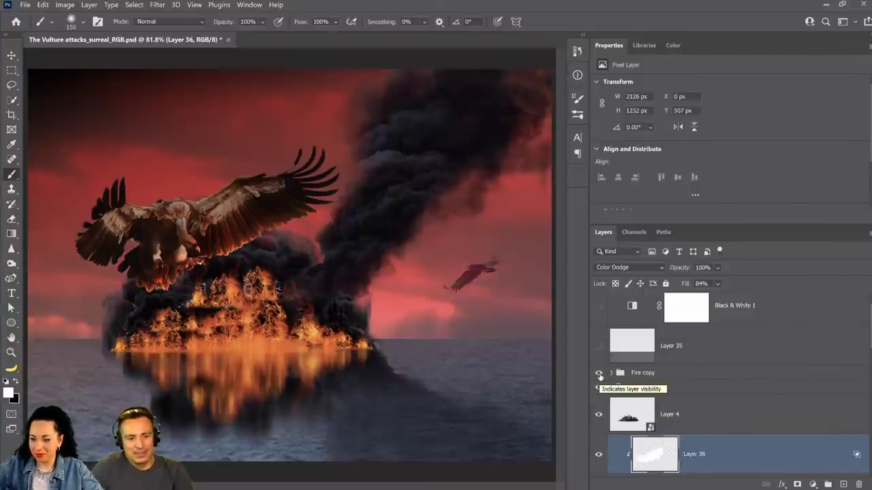
left_click(604, 374)
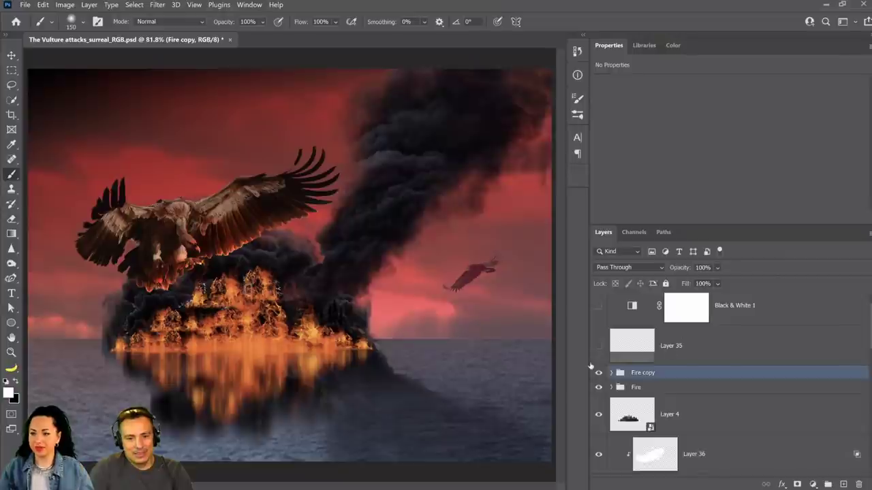
left_click(599, 346)
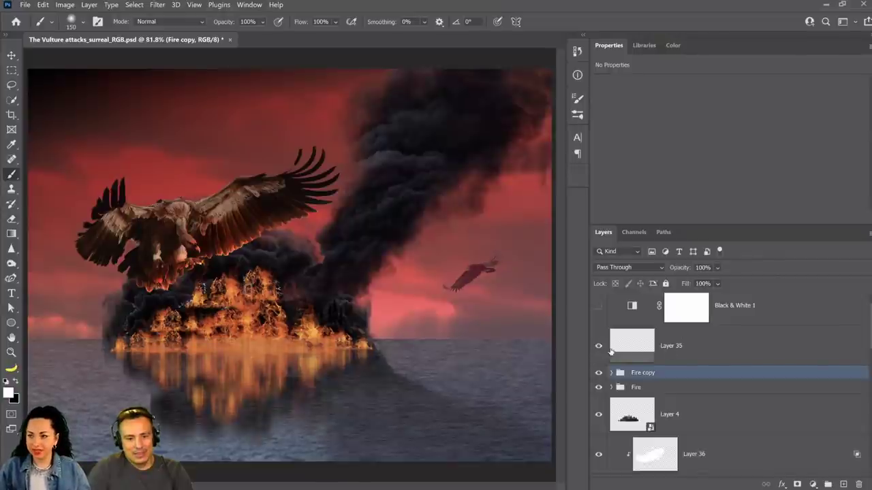
left_click(711, 363)
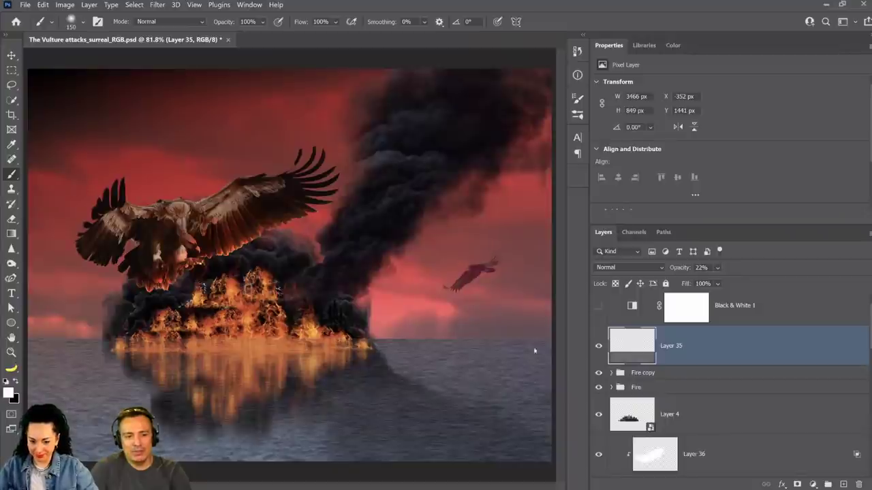
Step: Compare the water with and without the Layer 35 haze, leaving Layer 35 hidden
left_click(598, 346)
left_click(598, 346)
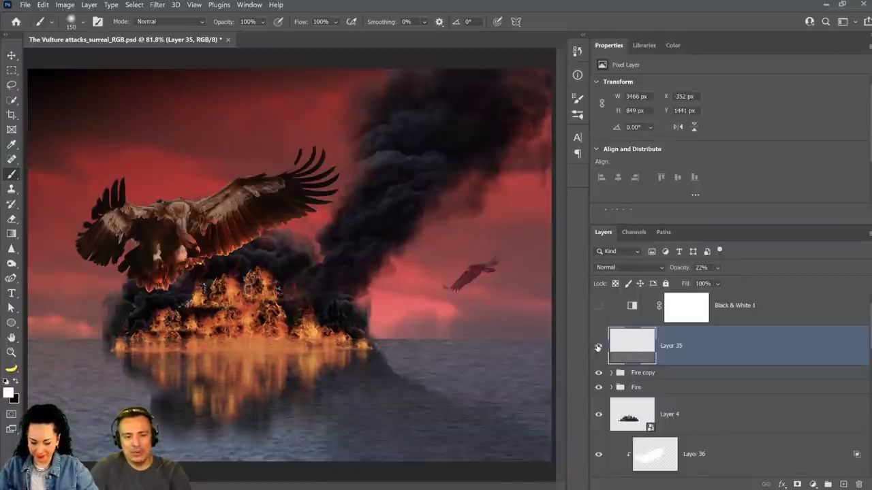
left_click(598, 346)
left_click(598, 346)
left_click(598, 346)
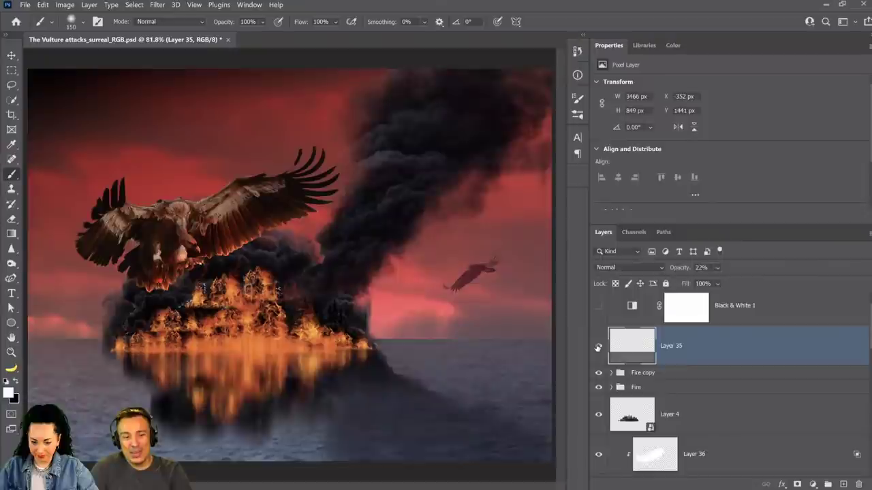
left_click(598, 346)
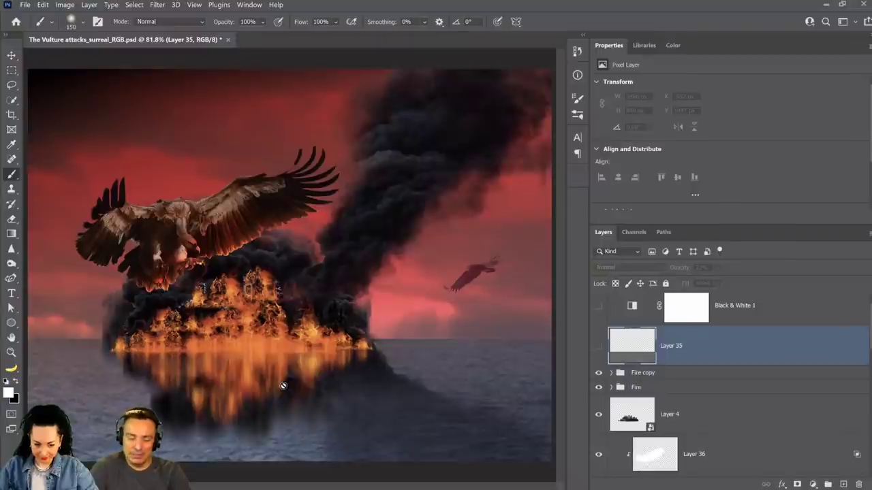
left_click(598, 346)
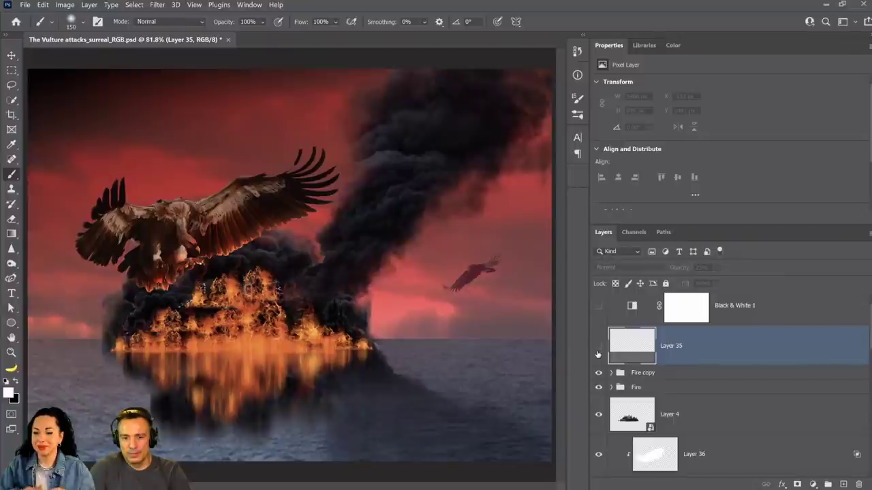
left_click(597, 352)
left_click(597, 352)
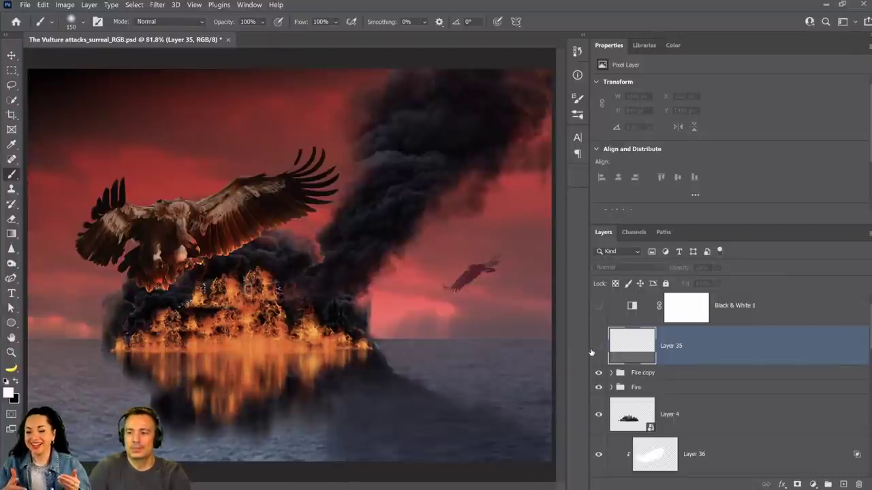
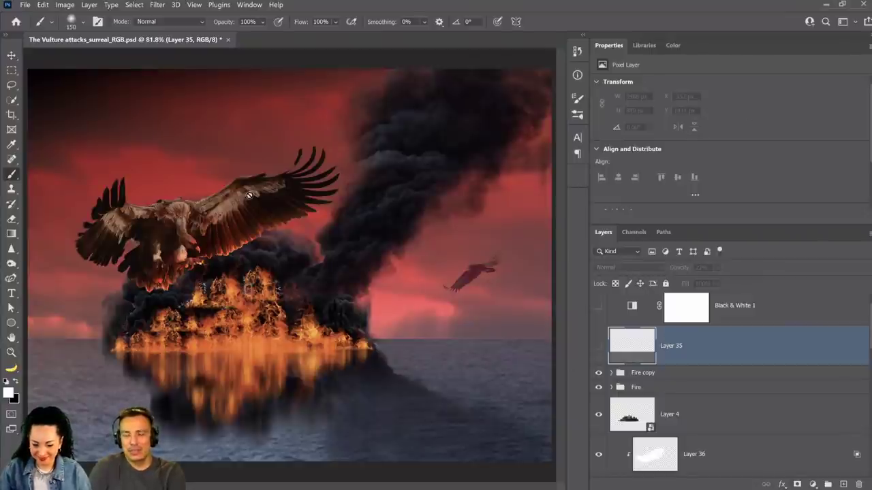
Step: Show Layer 35 and set it to Soft Light blending at 65% opacity
left_click(598, 345)
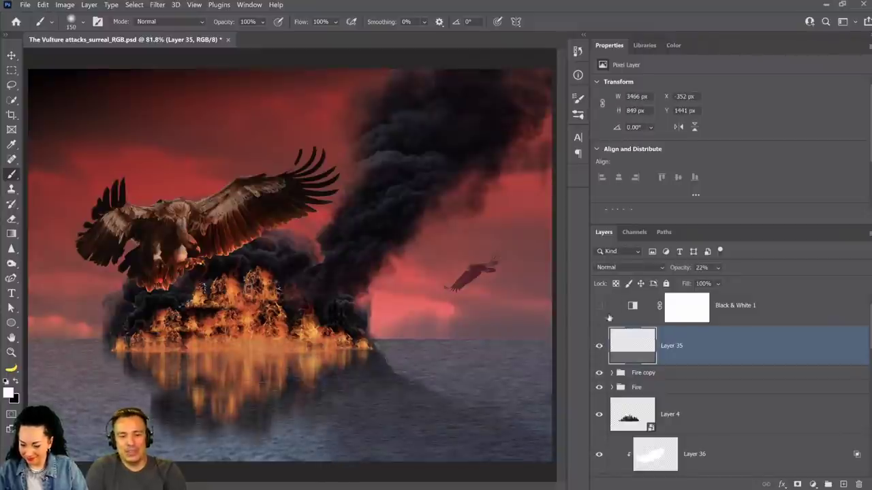
left_click(717, 267)
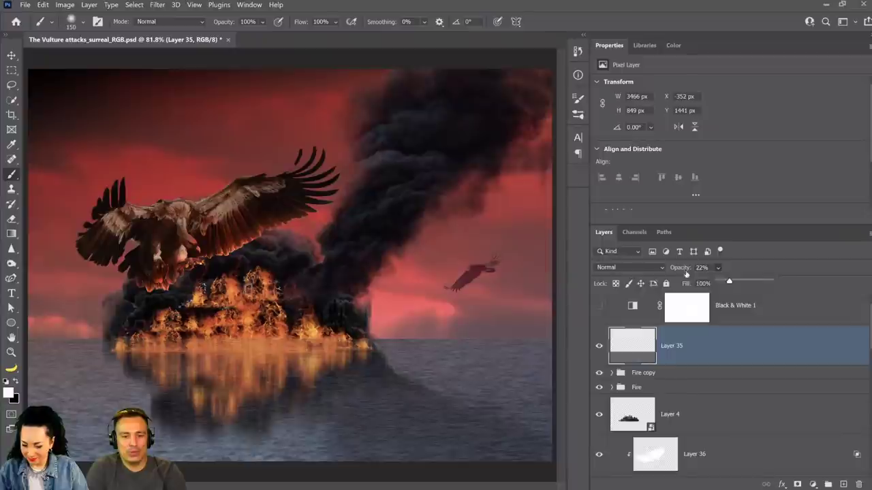
left_click_drag(728, 280, 776, 281)
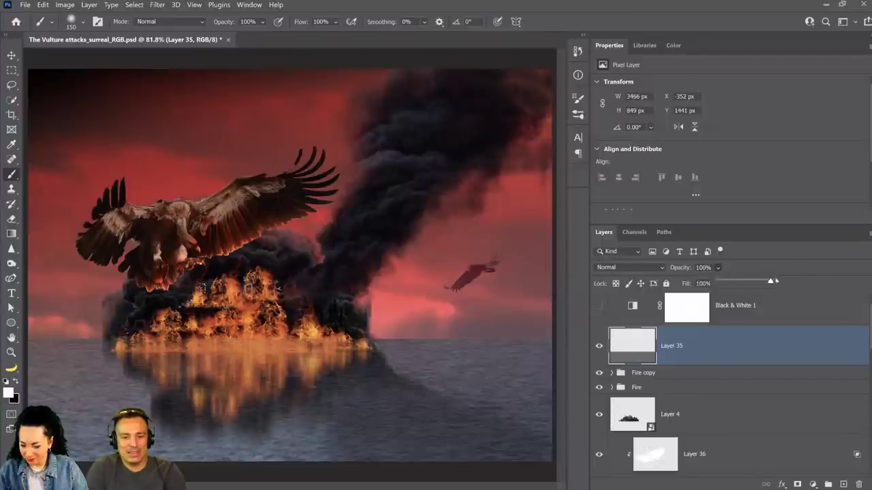
left_click(603, 267)
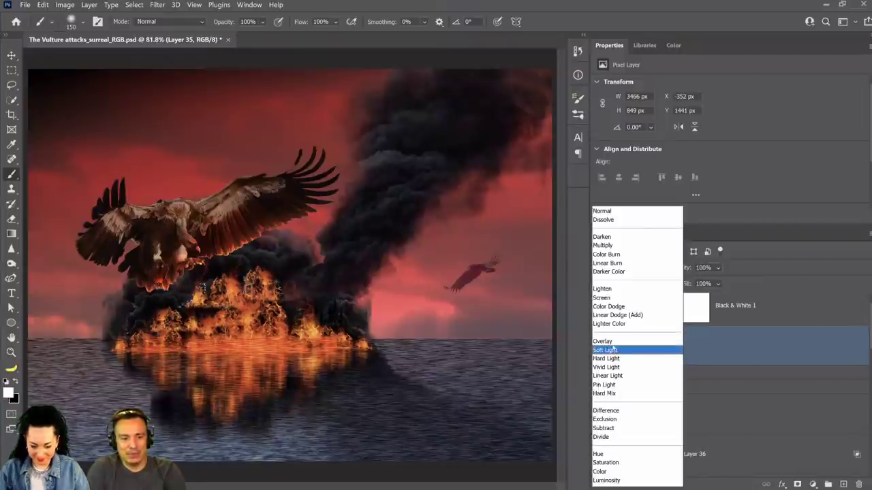
left_click(613, 350)
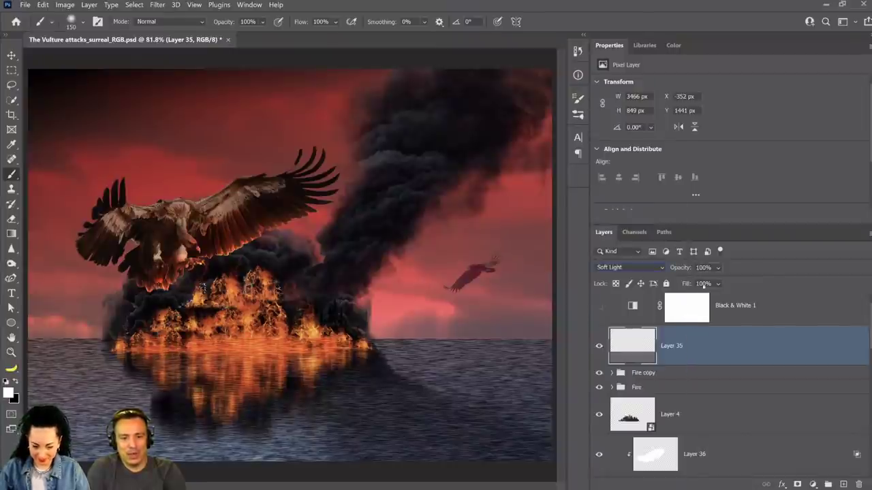
left_click_drag(717, 268, 734, 282)
Step: Toggle Layer 35 on and off to compare, leaving it hidden
left_click(599, 347)
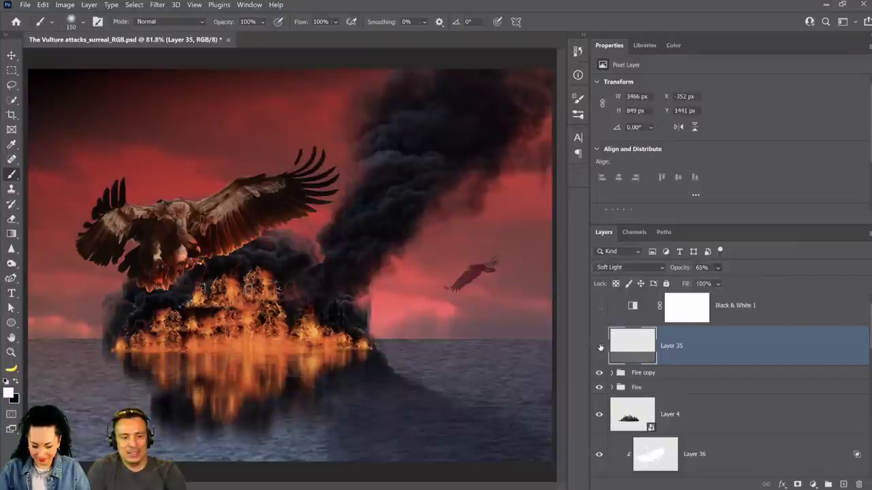
left_click(599, 347)
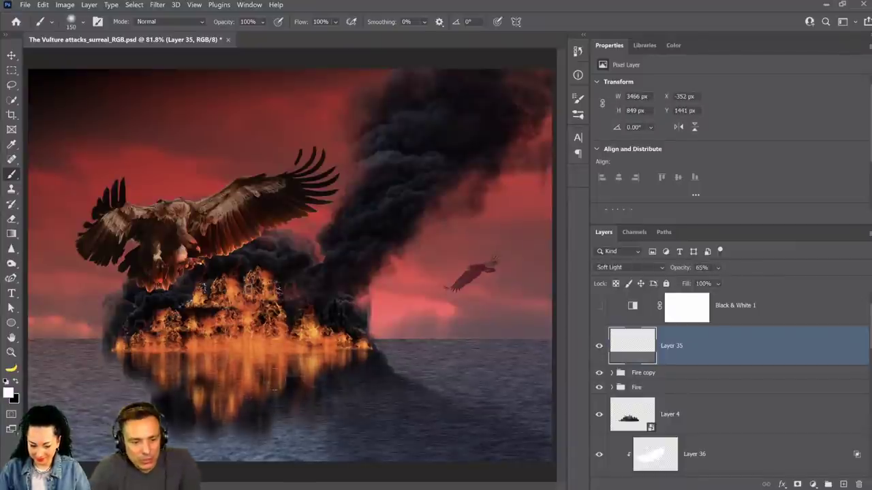
left_click(600, 347)
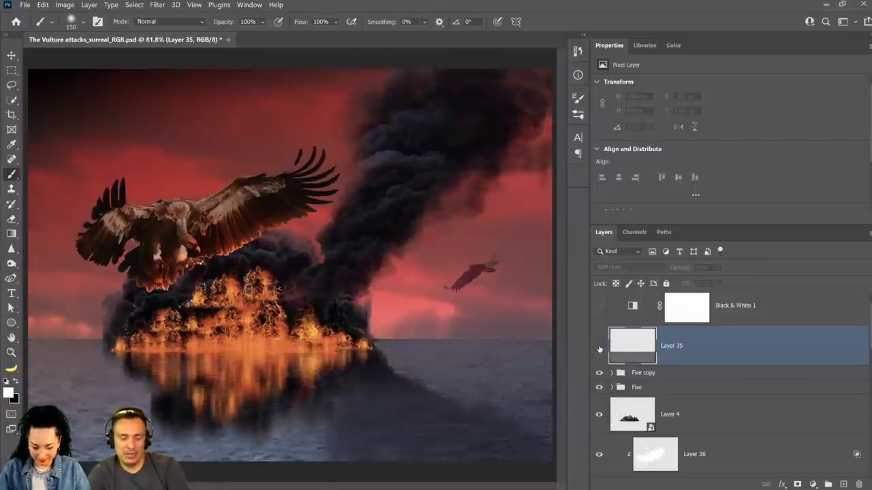
left_click(599, 347)
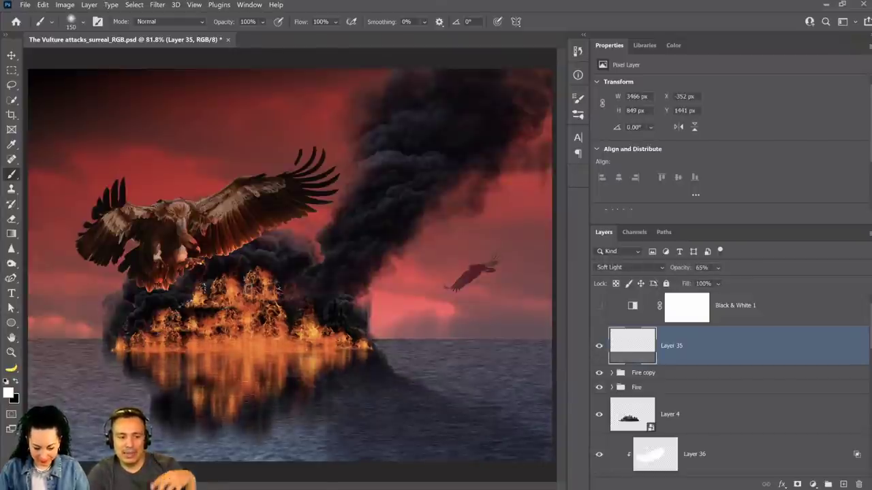
left_click(599, 347)
left_click(600, 347)
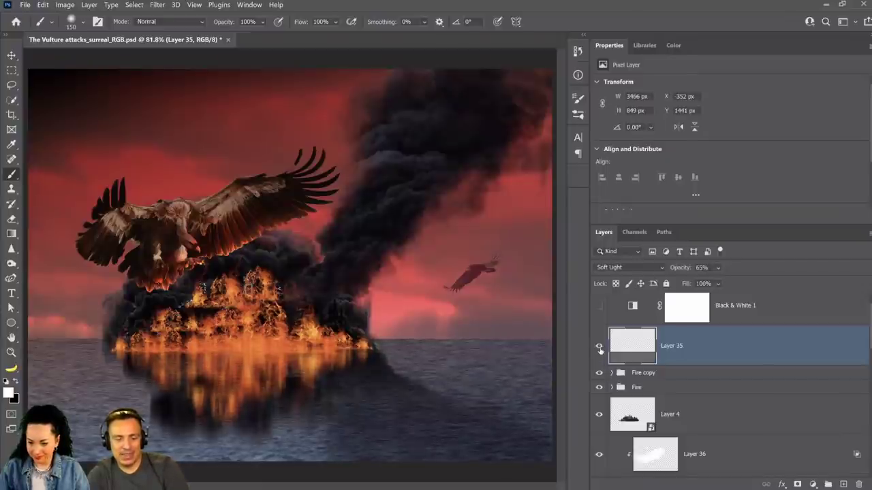
left_click(600, 347)
Step: Hide the Fire copy reflection and toggle it to compare the scene
left_click(599, 373)
scroll(603, 389, "down", 3)
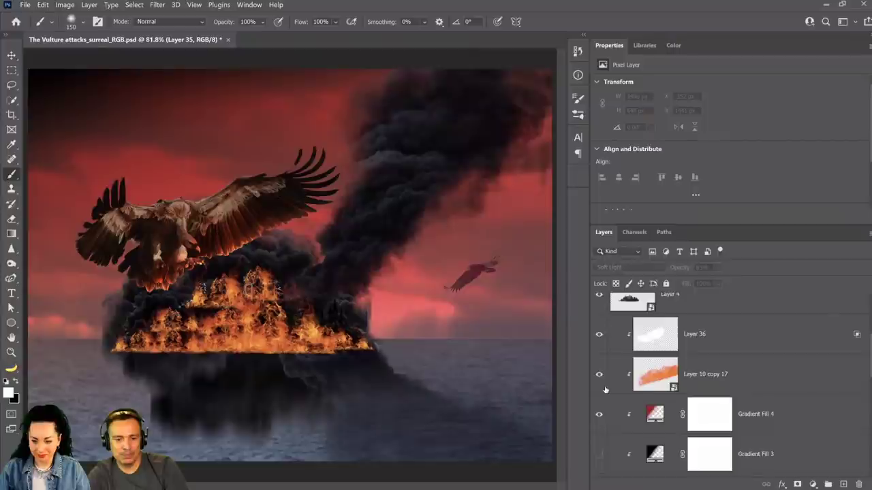
scroll(603, 388, "up", 2)
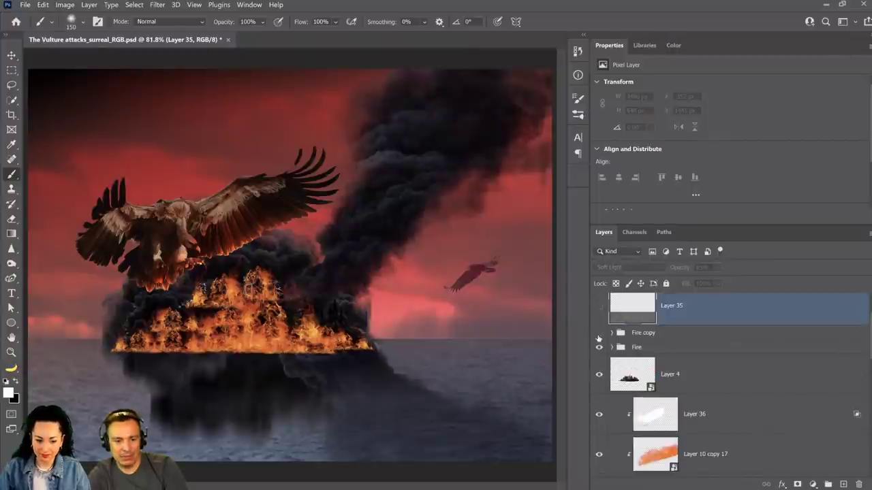
left_click(600, 333)
left_click(599, 333)
left_click(600, 333)
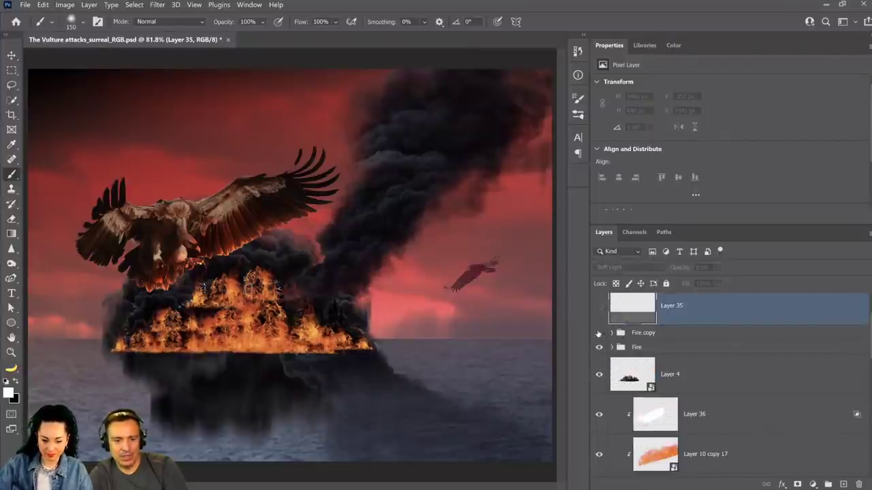
Step: Convert the Fire copy group to a smart object and make Layer 35 visible again
left_click(698, 335)
right_click(686, 335)
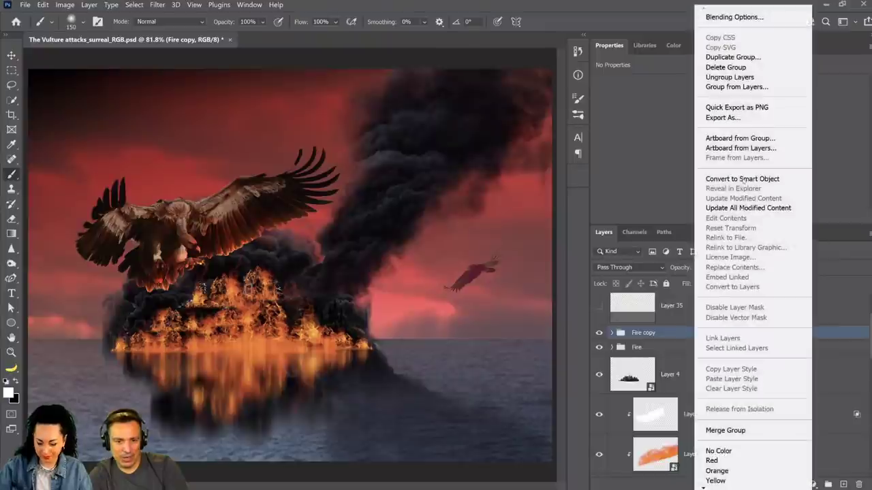
left_click(745, 179)
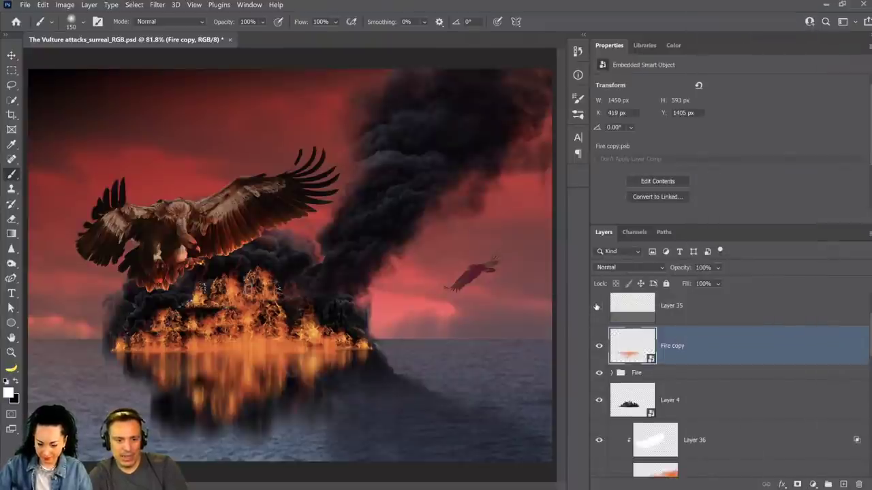
left_click(598, 306)
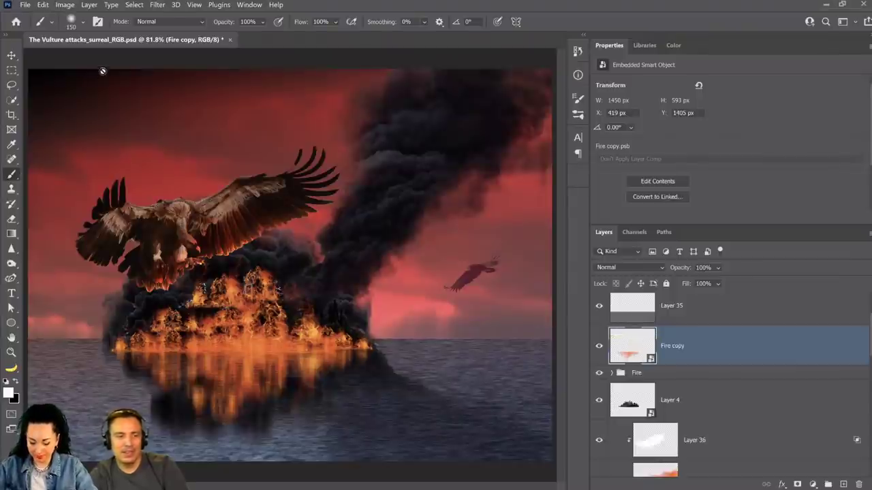
Step: Apply a Distort > Wave filter to Fire copy with wavelength 1–10
left_click(157, 5)
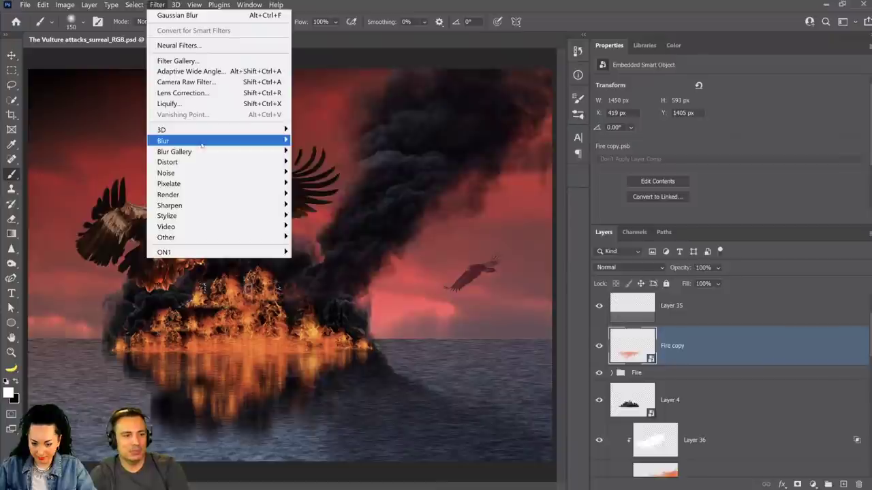
mouse_move(201, 163)
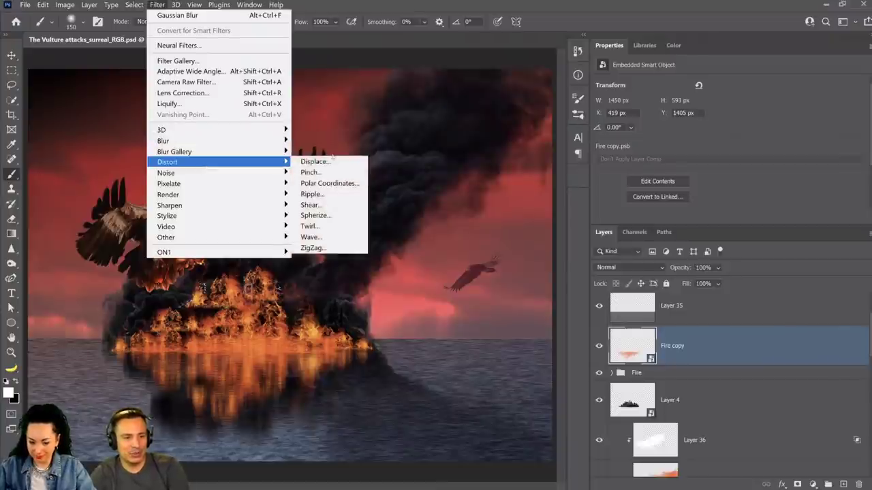
left_click(491, 244)
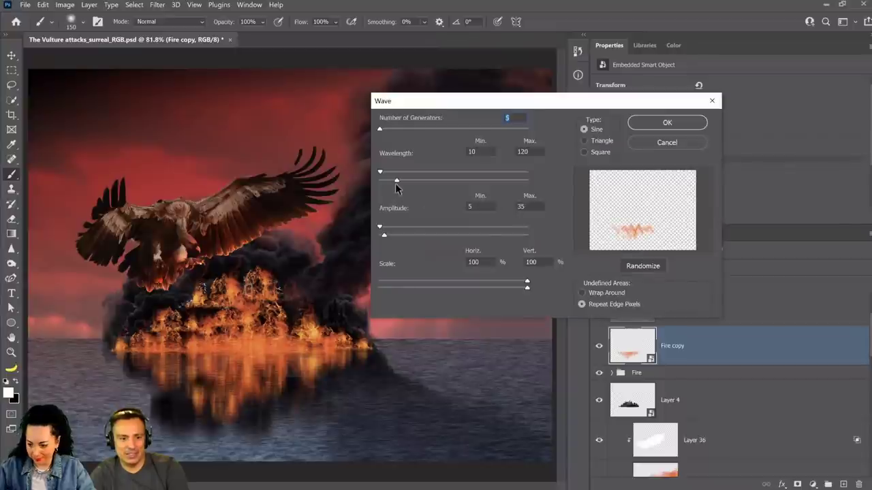
mouse_move(397, 180)
left_mouse_down()
mouse_move(374, 181)
mouse_move(381, 186)
left_mouse_up()
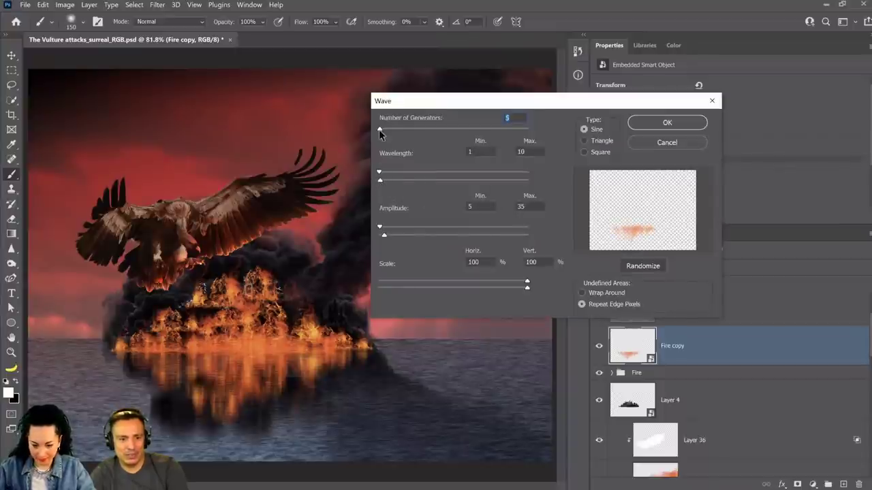
left_click(654, 129)
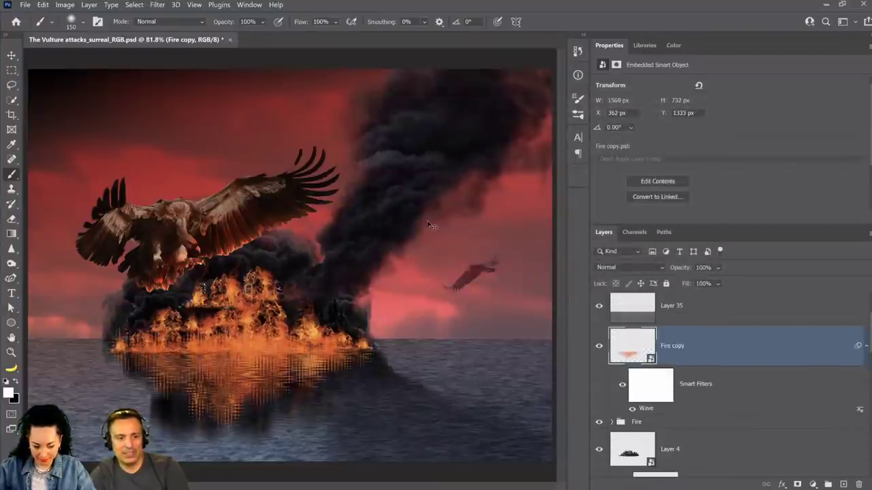
Step: Reapply the Wave filter with its scale reduced to 1% and 2%
left_click(157, 5)
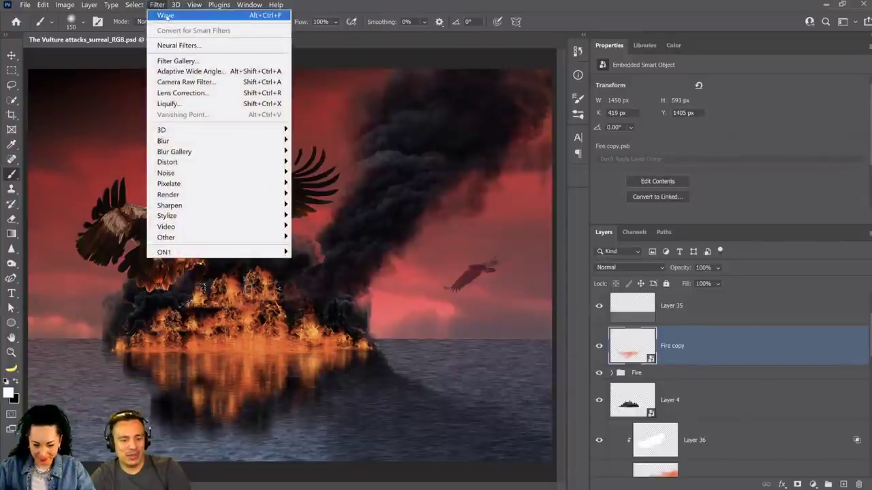
left_click(166, 15)
left_click_drag(518, 285, 380, 294)
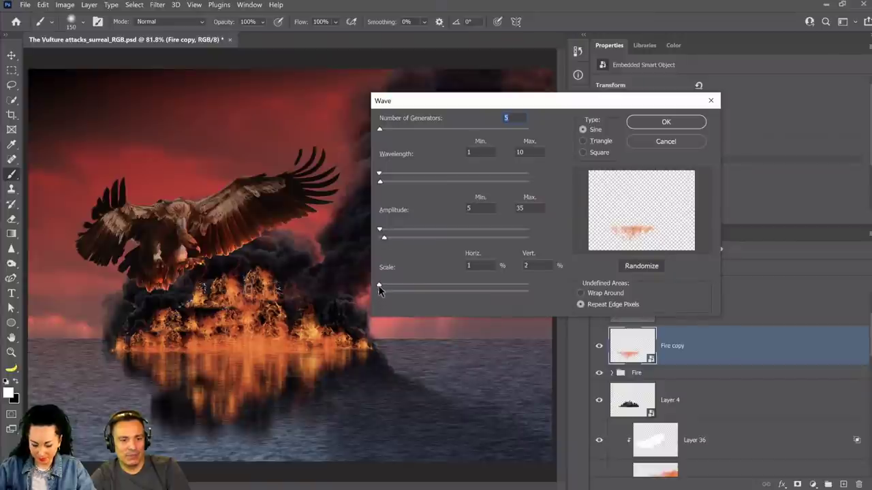
left_click(661, 123)
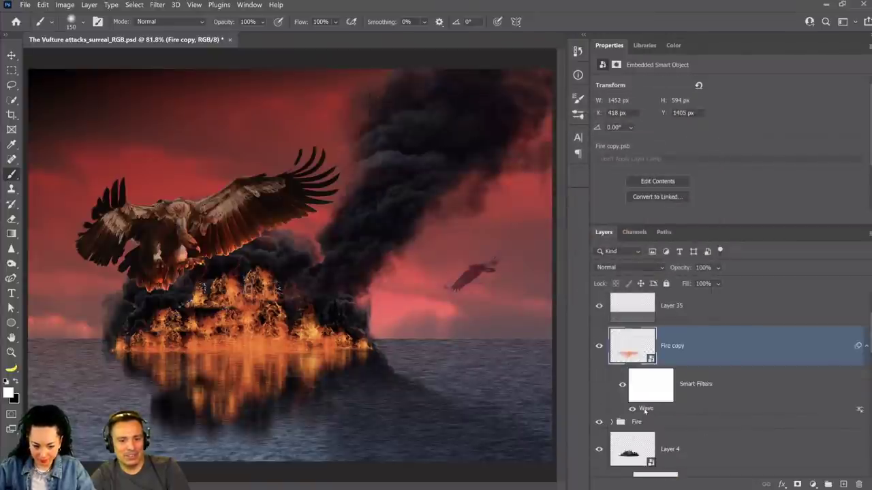
Step: Edit the Wave smart filter to use 36 generators
double_click(645, 409)
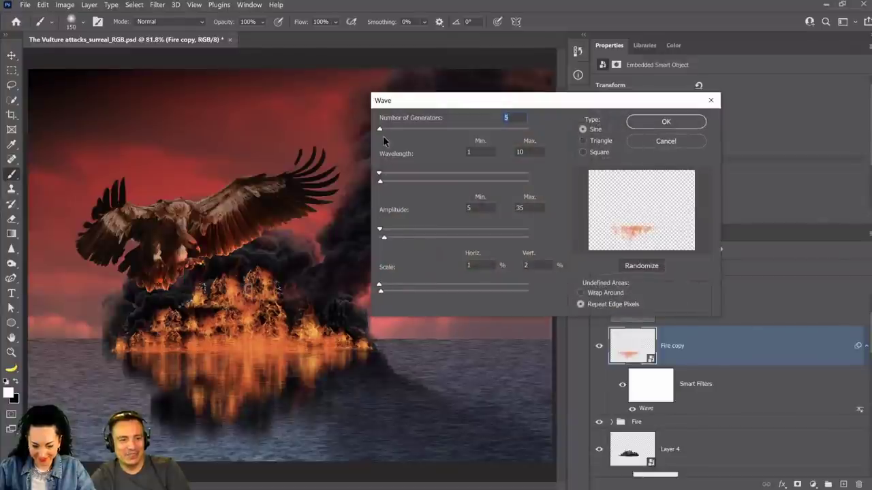
left_click_drag(380, 129, 384, 129)
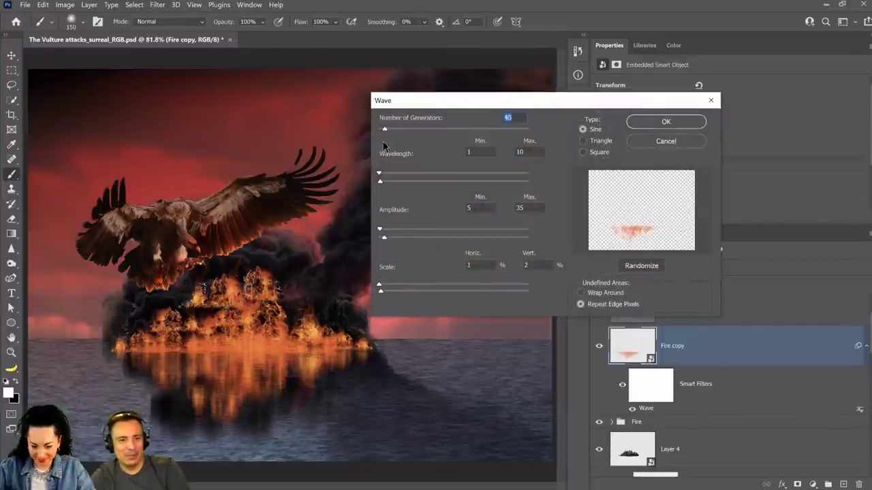
left_click(674, 124)
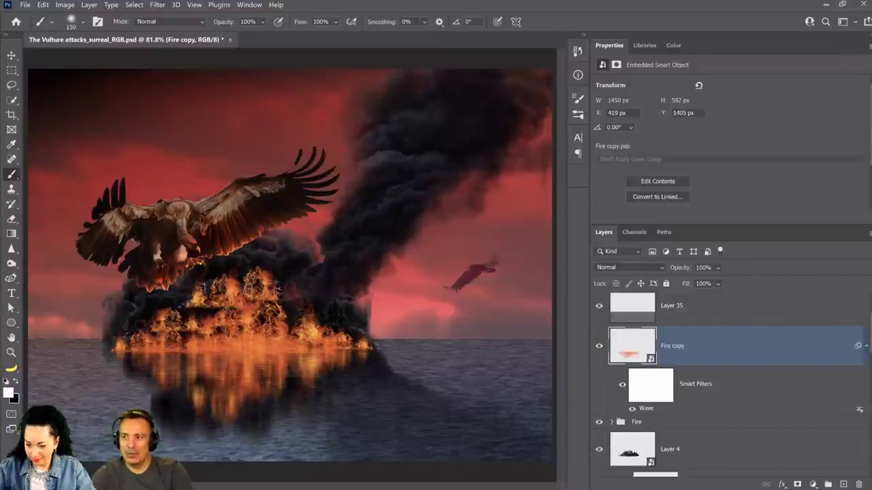
Step: Rasterize the Fire copy layer and toggle its reflection on and off to compare
right_click(865, 346)
left_click(704, 365)
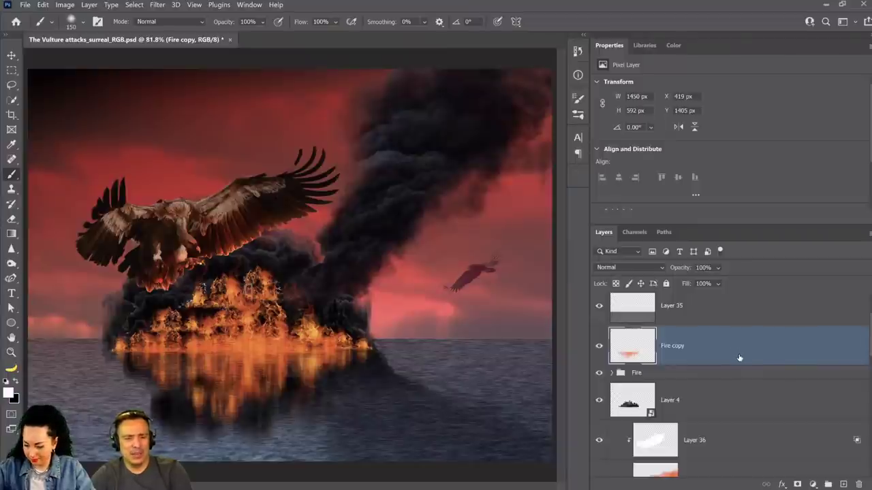
scroll(739, 366, "down", 10)
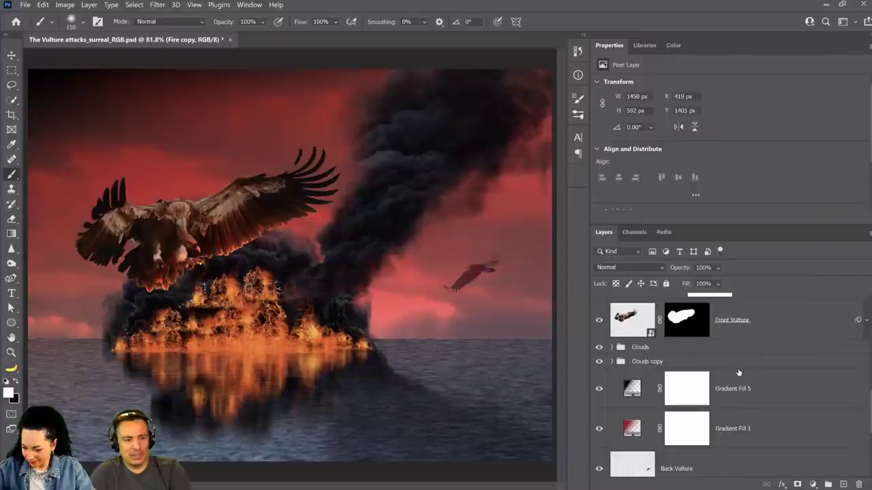
scroll(738, 373, "up", 6)
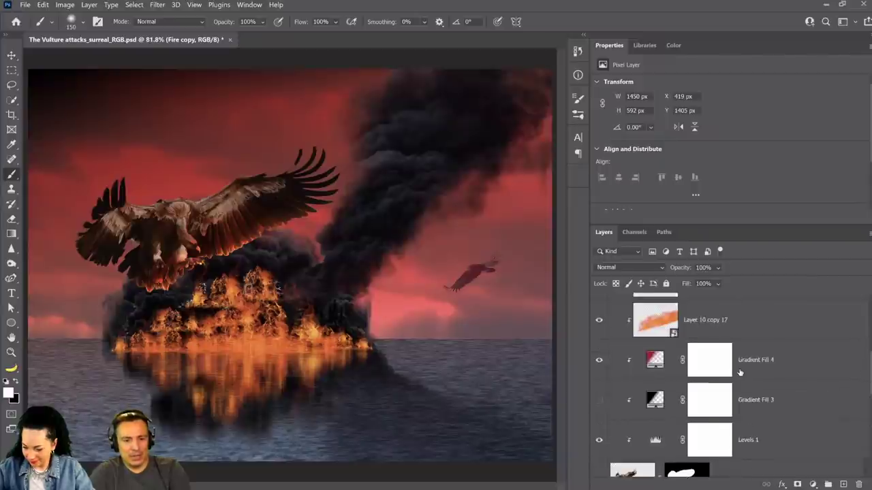
scroll(605, 402, "up", 4)
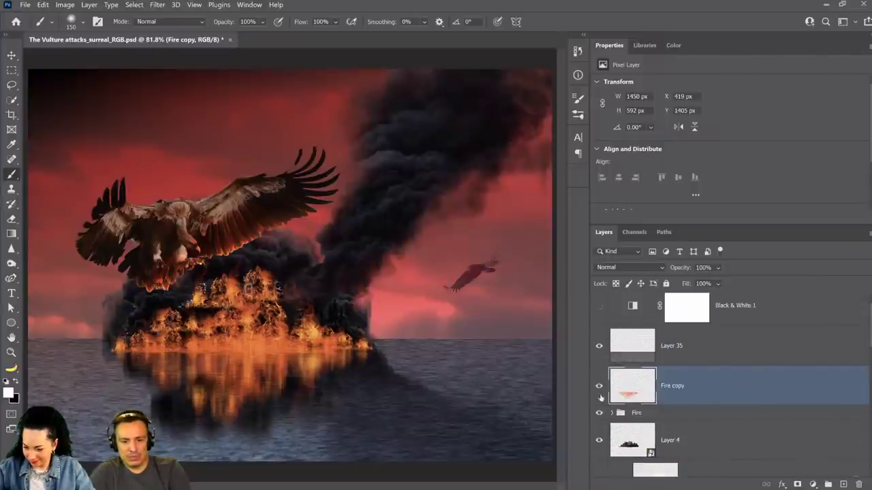
scroll(605, 402, "up", 1)
left_click(599, 393)
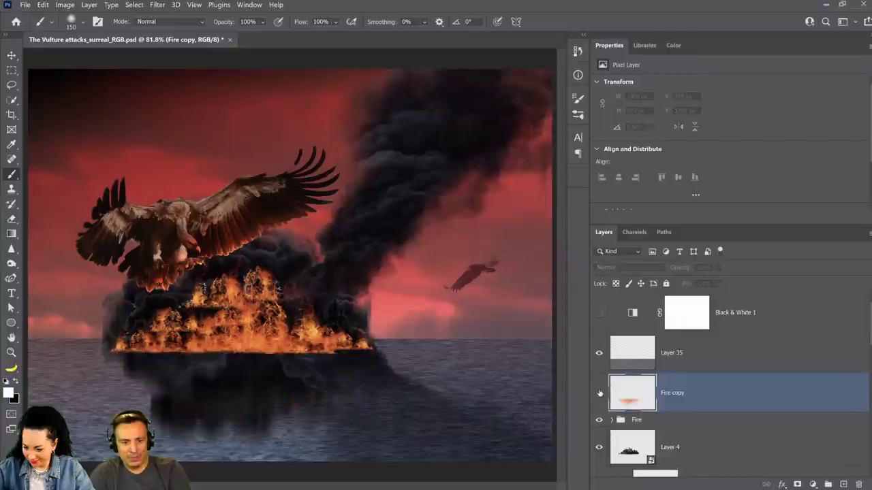
left_click(599, 393)
left_click(598, 393)
left_click(598, 393)
left_click(598, 393)
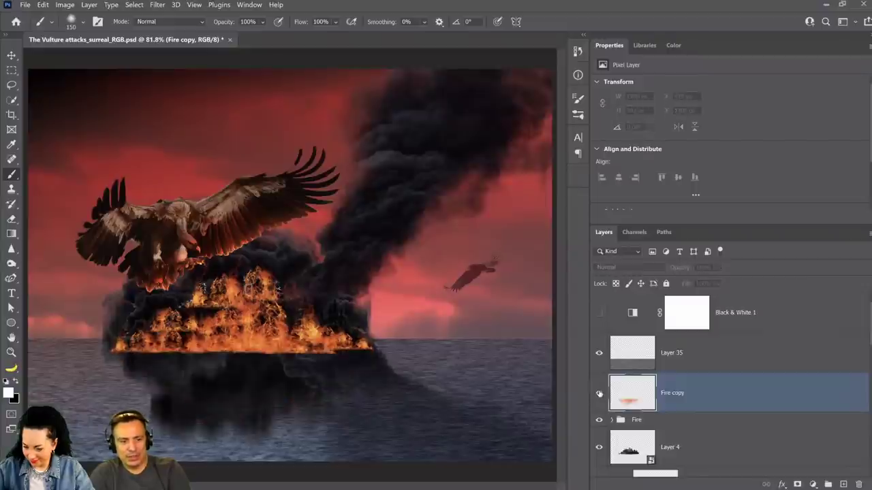
left_click(598, 393)
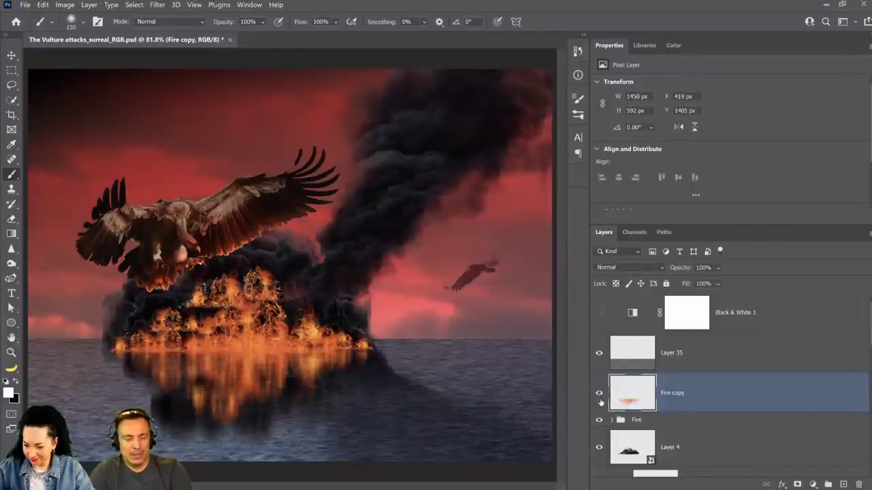
Step: Collapse the Background group in the Layers panel
scroll(599, 396, "down", 2)
scroll(599, 397, "down", 3)
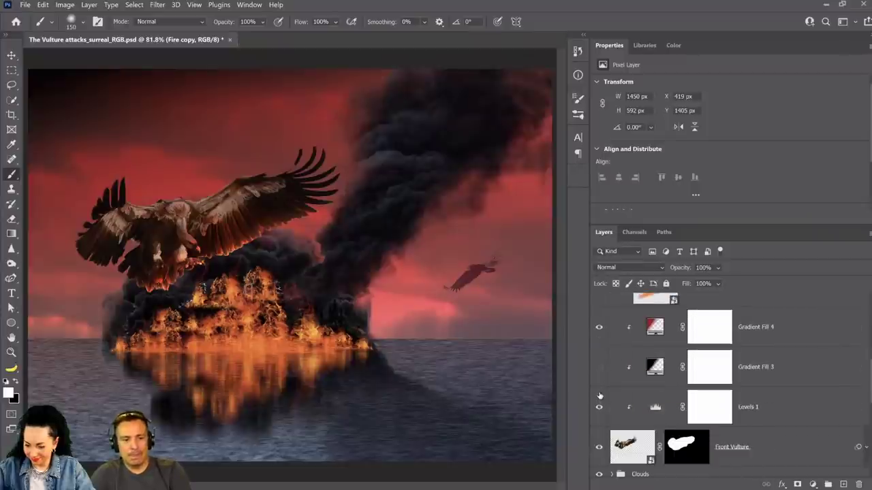
scroll(598, 396, "down", 5)
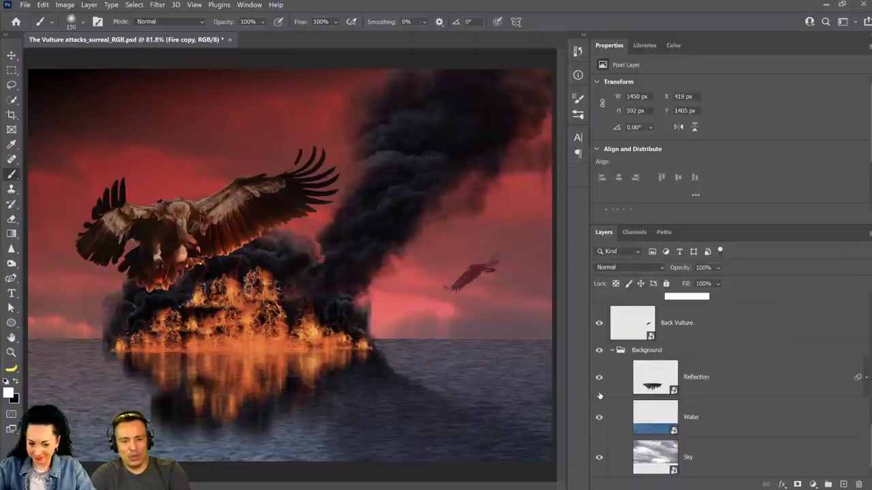
left_click(611, 351)
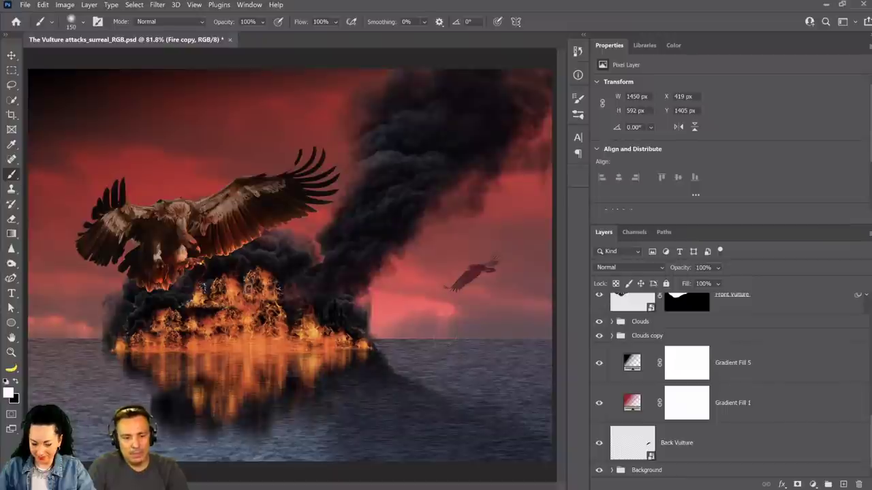
Step: Add a Curves adjustment above Layer 35 with the midpoint pulled down to darken
scroll(688, 376, "up", 5)
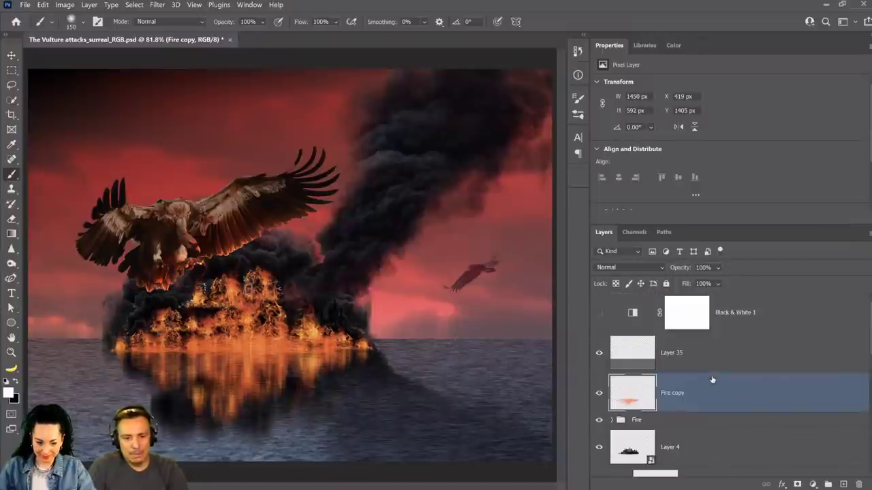
left_click(742, 353)
left_click(813, 484)
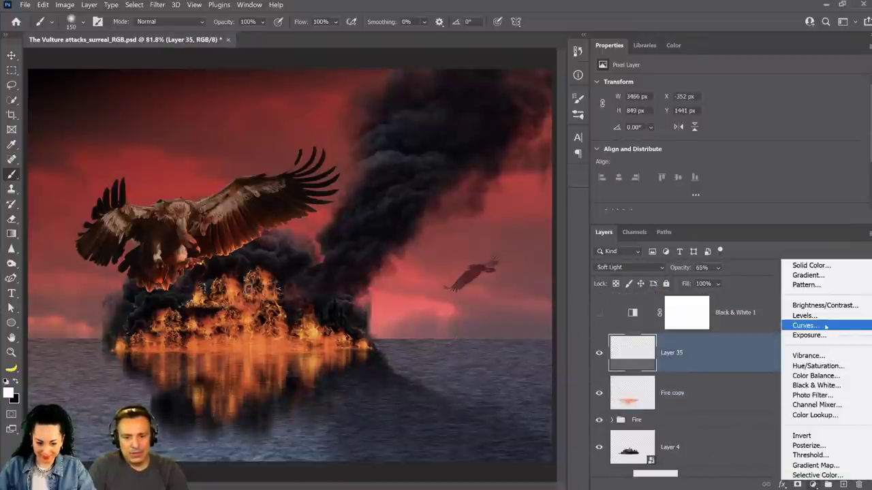
left_click(803, 326)
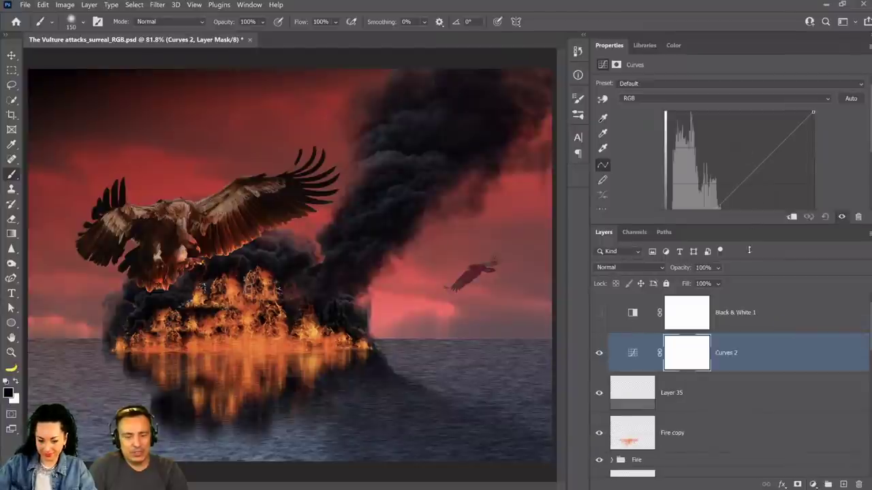
left_click_drag(740, 186, 741, 201)
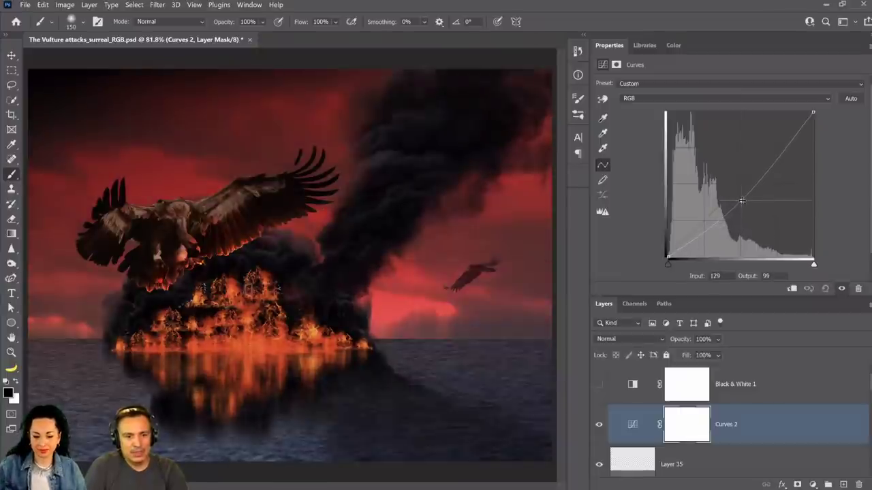
Step: Paint black with a large brush on the Curves 2 mask over the upper-left sky
left_click(670, 430)
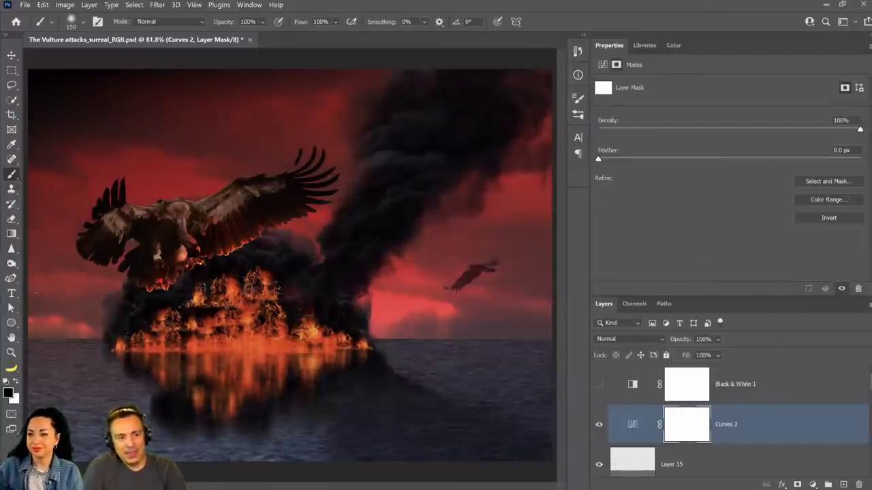
key("x")
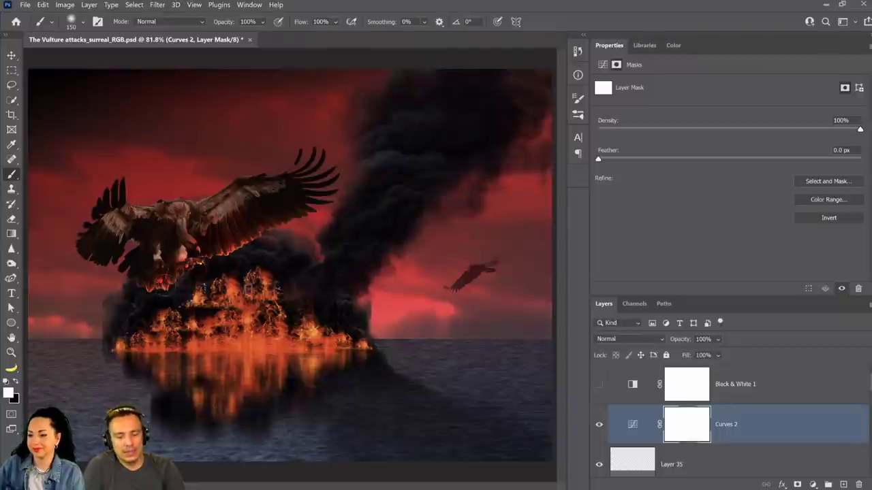
key("bracketright")
key("bracketright")
key("bracketright")
key("bracketright")
key("bracketright")
key("bracketright")
key("bracketright")
key("bracketright")
key("bracketright")
key("bracketright")
key("bracketright")
key("bracketright")
key("bracketright")
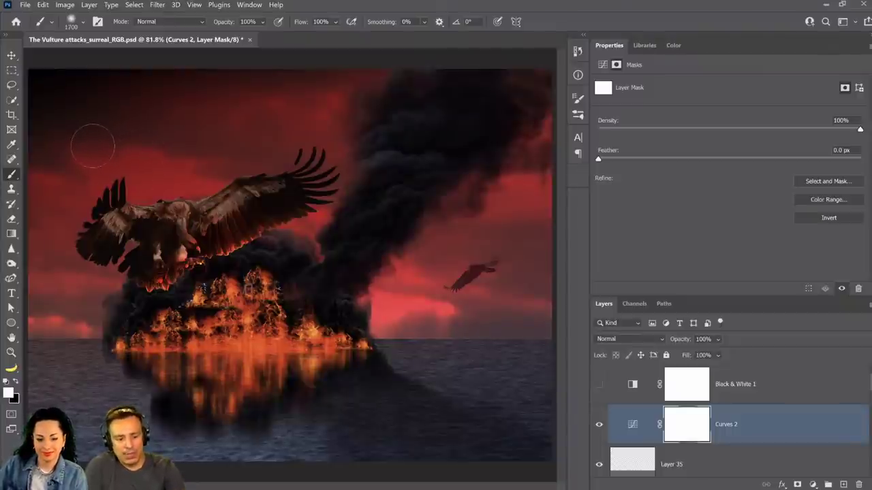
key("x")
mouse_move(92, 145)
left_mouse_down()
mouse_move(204, 170)
mouse_move(293, 136)
left_mouse_up()
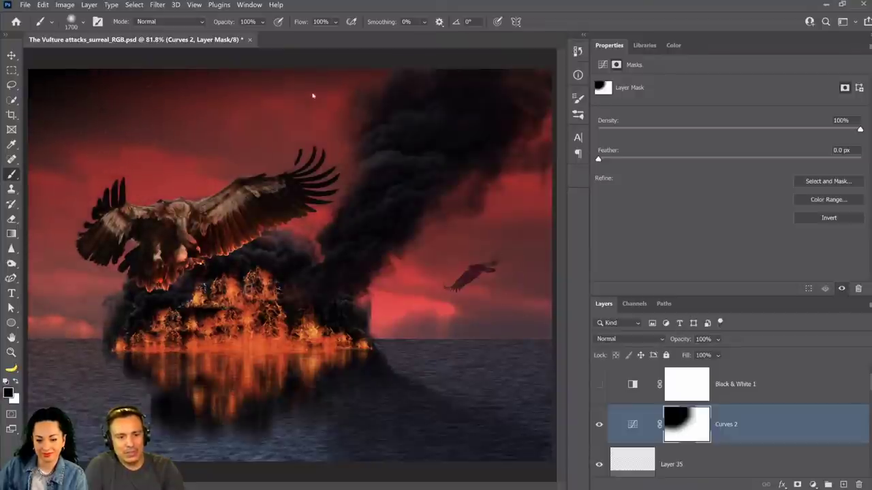
left_click_drag(312, 93, 390, 73)
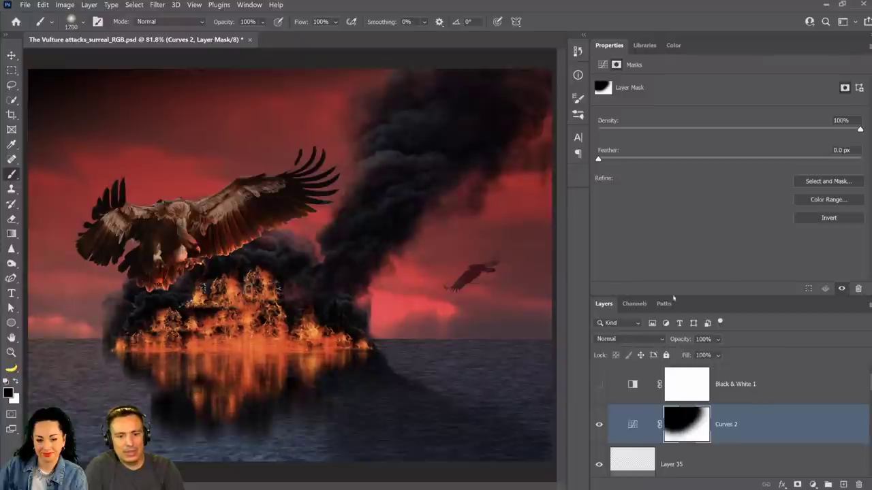
Step: Refine the Curves 2 curve so input 133 maps to output 92
left_click(632, 425)
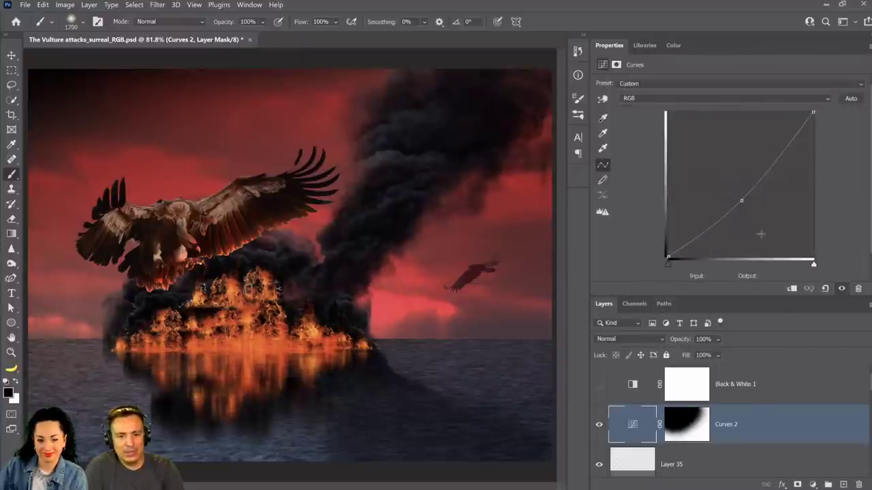
left_click_drag(743, 202, 744, 201)
left_click(812, 484)
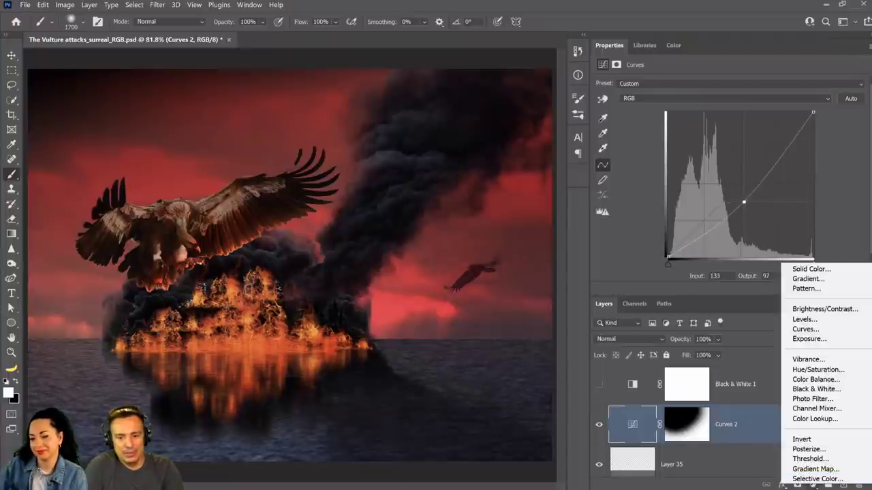
left_click(630, 44)
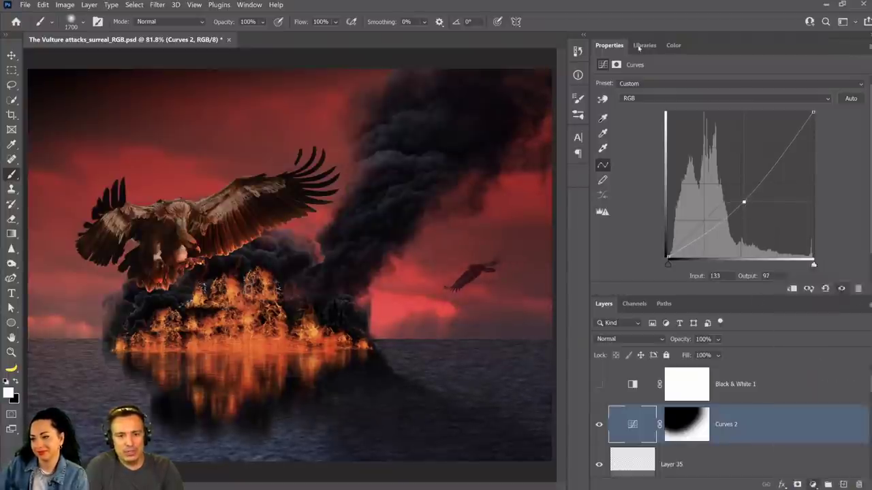
Step: Search Libraries for 'lens' and place the Abstract Lens Flare image into the document
left_click(641, 45)
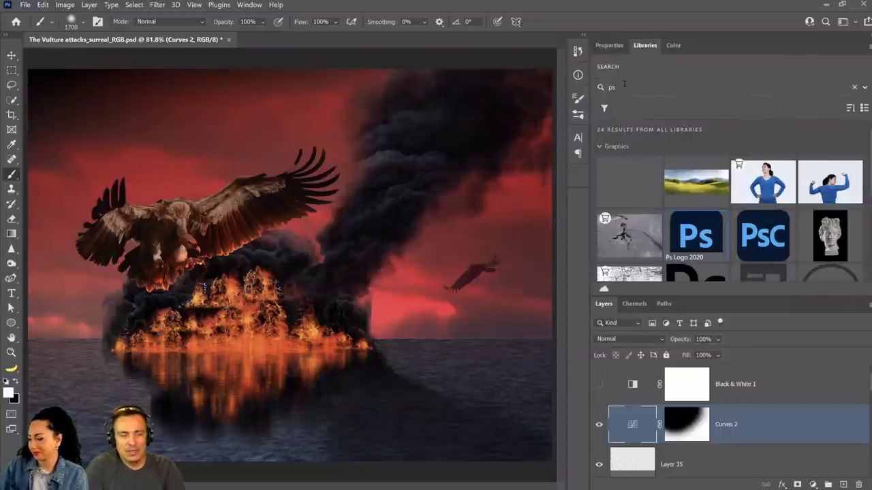
double_click(631, 82)
type("le")
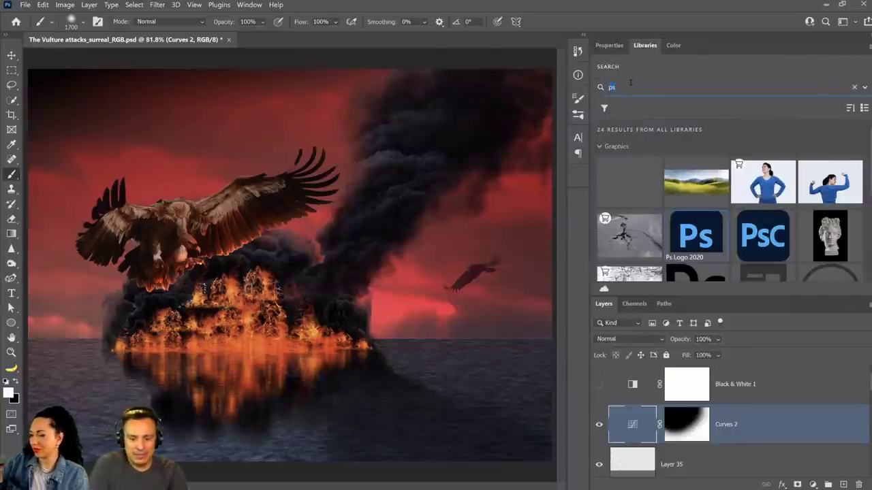
type("ns")
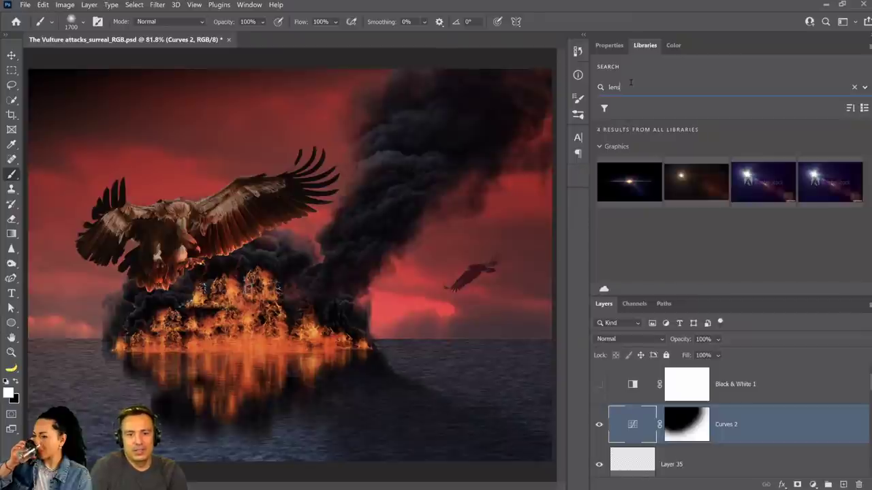
left_click_drag(769, 181, 516, 341)
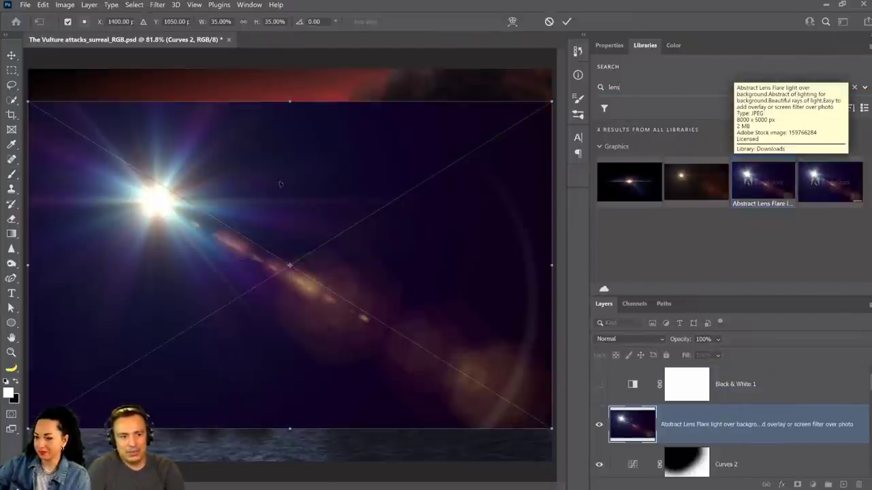
Step: Move the flare up-left, scale it to 52.5%, and set its blend mode to Screen
left_click_drag(153, 82, 75, 61)
mouse_move(379, 330)
left_mouse_down()
mouse_move(495, 477)
mouse_move(534, 487)
mouse_move(582, 470)
left_mouse_up()
key("Return")
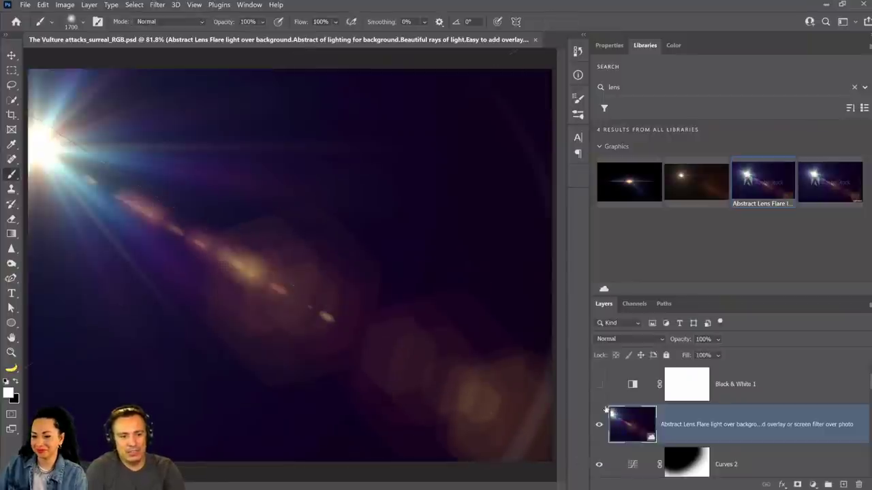
left_click(621, 339)
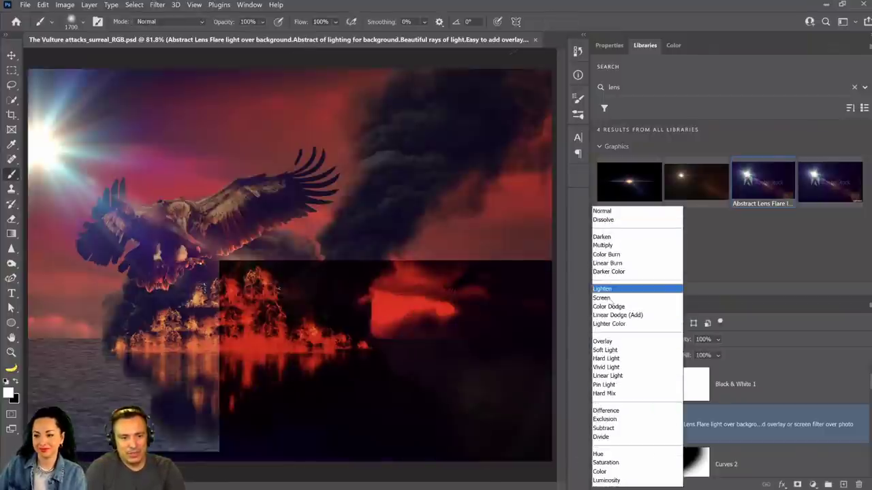
left_click(602, 299)
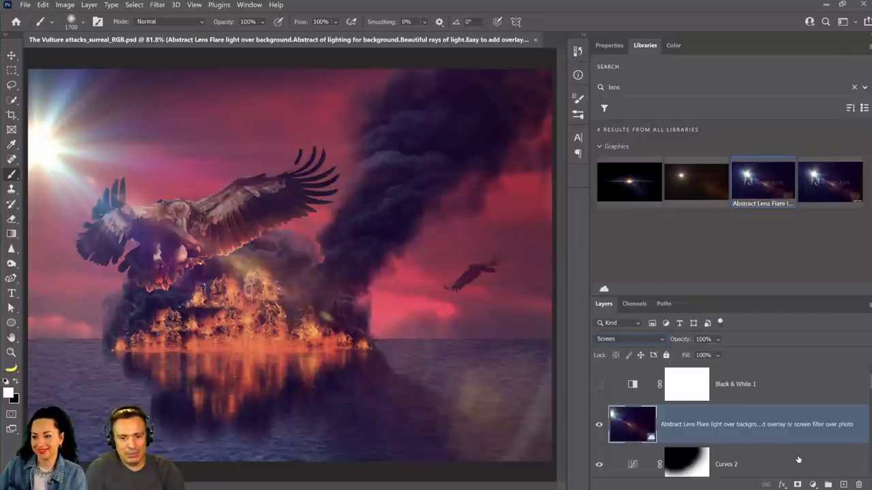
left_click(813, 484)
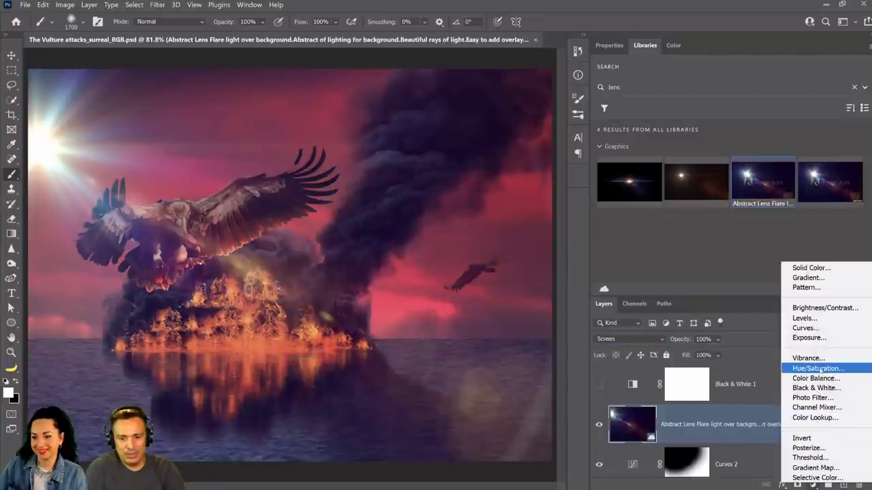
Step: Add a Hue/Saturation layer clipped to the flare and drain its saturation
left_click(817, 369)
left_click(792, 287)
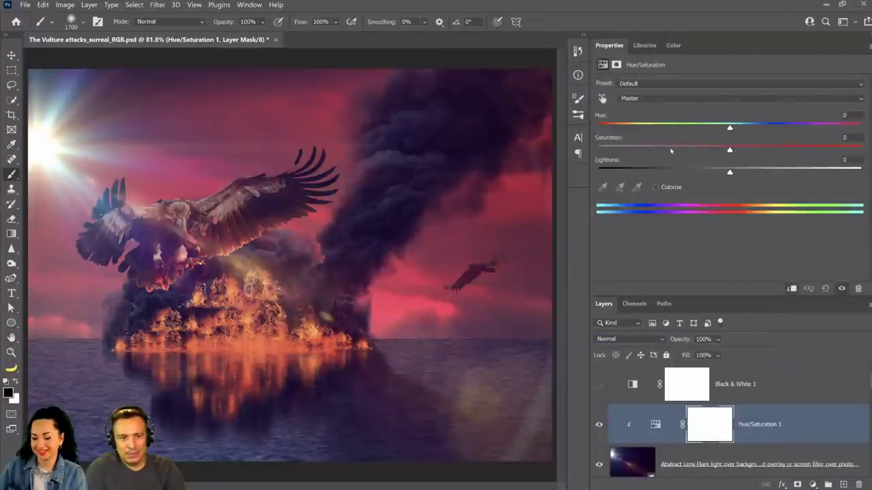
left_click_drag(730, 150, 531, 145)
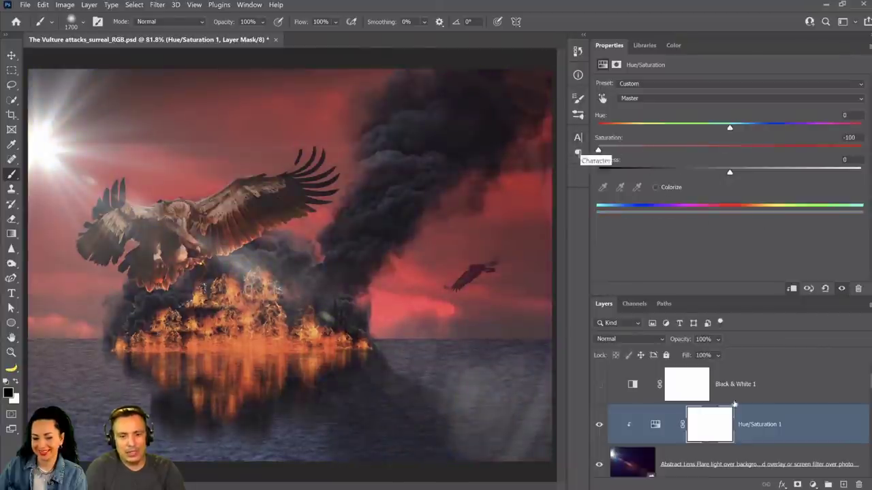
Step: Add a clipped Curves layer to the flare and pull the curve down to darken it
left_click(814, 485)
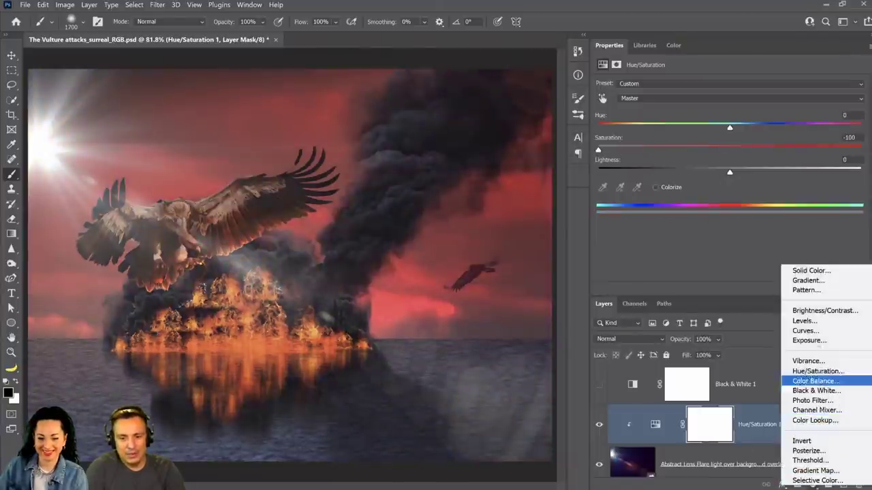
left_click(806, 330)
key("ctrl+alt+g")
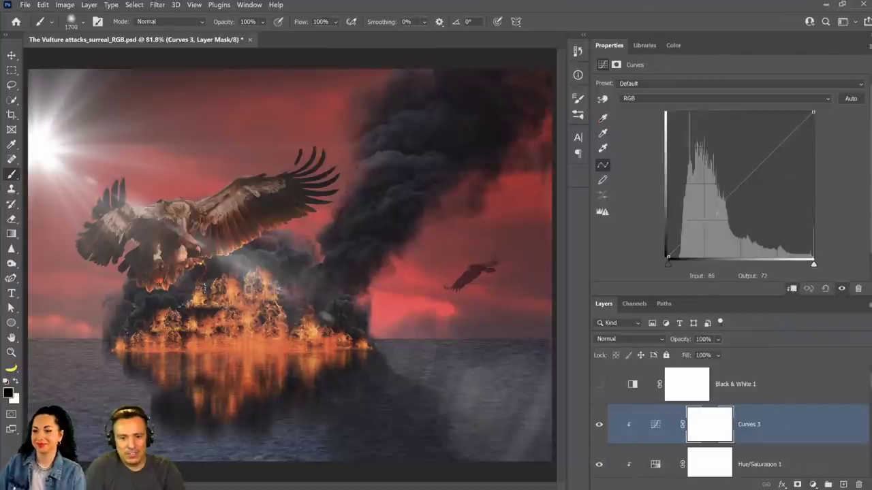
left_click_drag(716, 209, 736, 248)
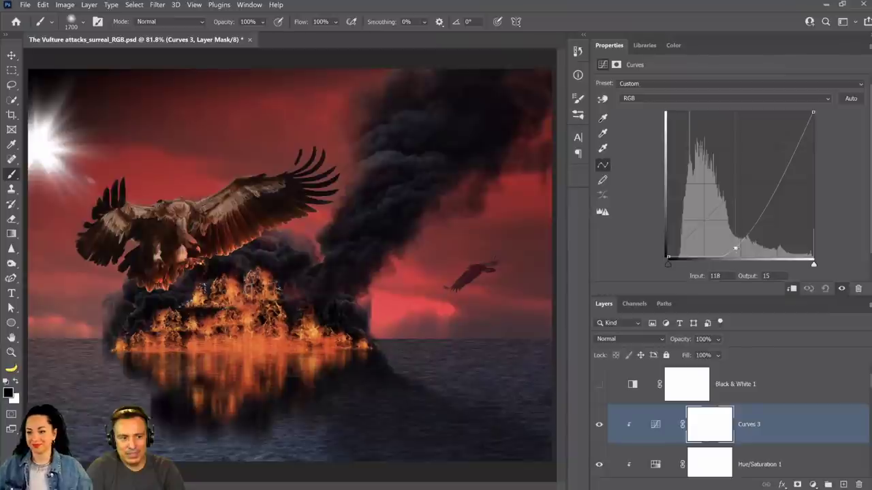
Step: Colorize the flare's Hue/Saturation with Hue 14 and Saturation 43
left_click(657, 465)
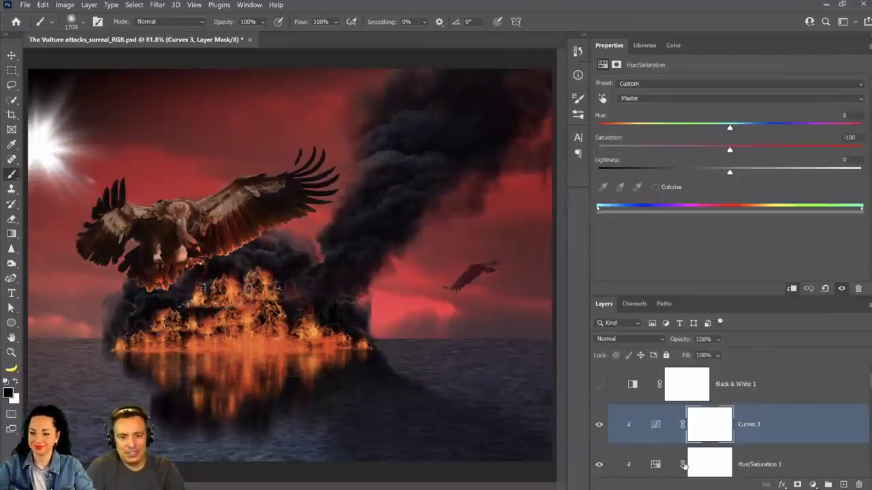
left_click(655, 188)
left_click_drag(665, 149, 711, 151)
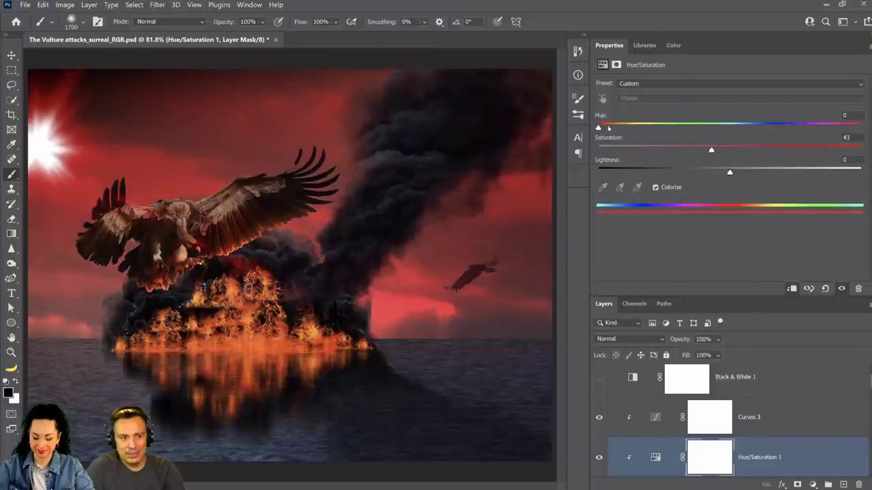
mouse_move(608, 127)
left_mouse_down()
mouse_move(625, 128)
mouse_move(610, 131)
left_mouse_up()
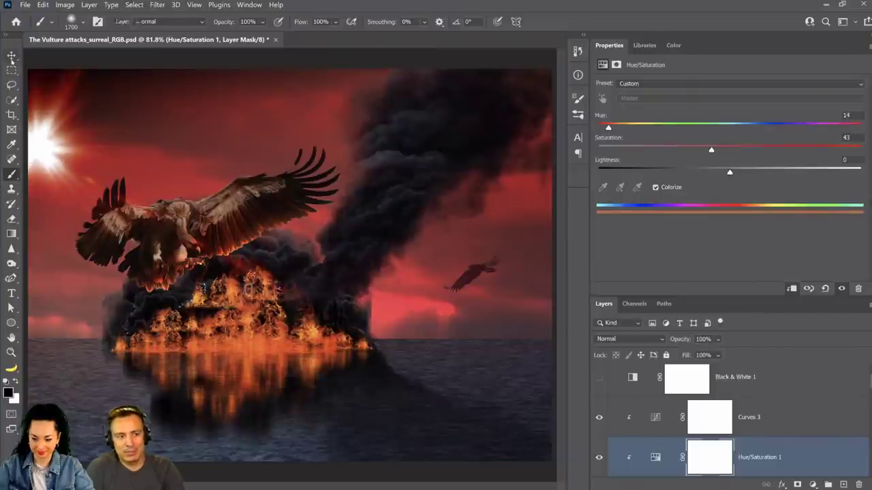
Step: Move the lens flare further toward the top-left corner
left_click(11, 55)
left_click_drag(131, 208, 655, 463)
scroll(661, 459, "down", 2)
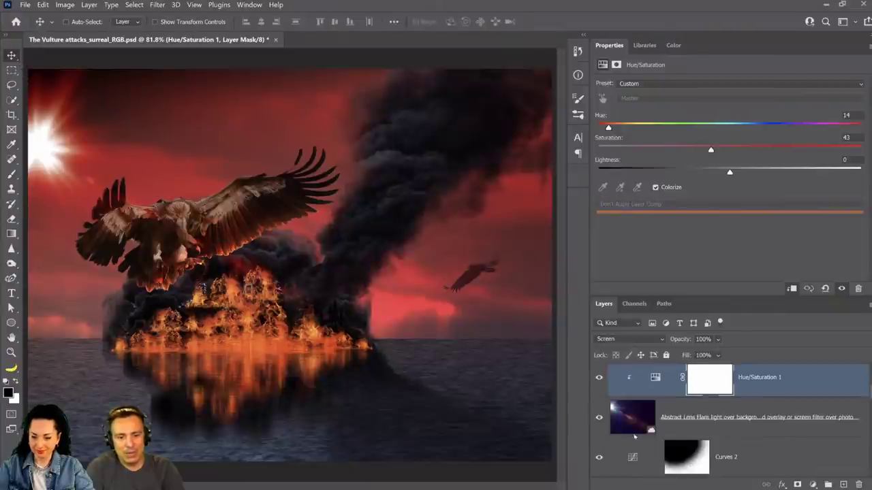
left_click(640, 431)
left_click_drag(66, 174, 31, 173)
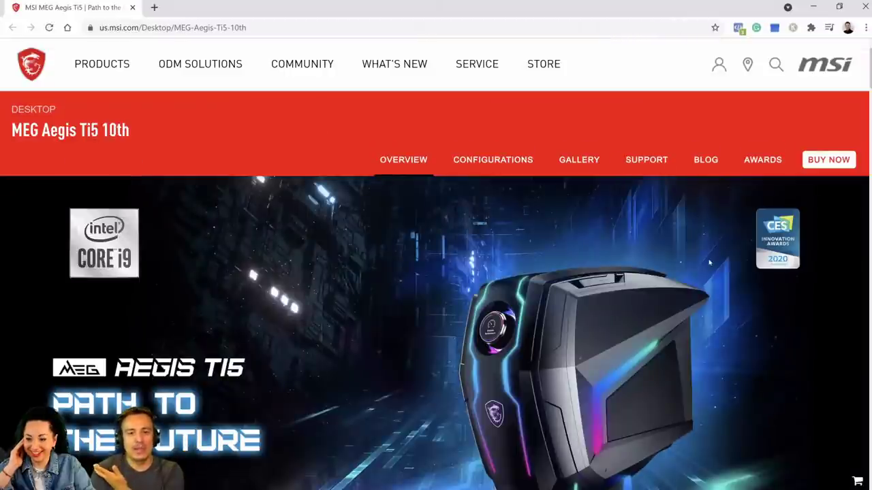
Step: Scroll the MEG Aegis Ti5 page down to its feature list, then switch windows with Alt+Tab
scroll(700, 251, "down", 1)
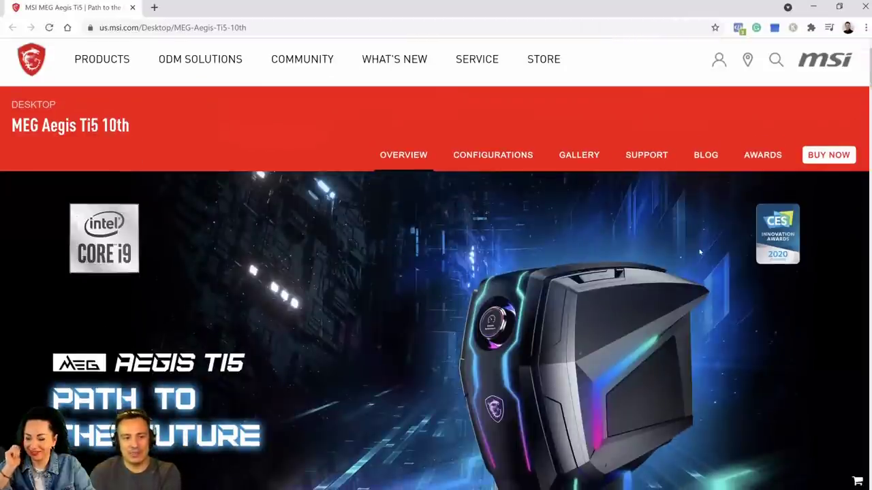
scroll(698, 248, "down", 1)
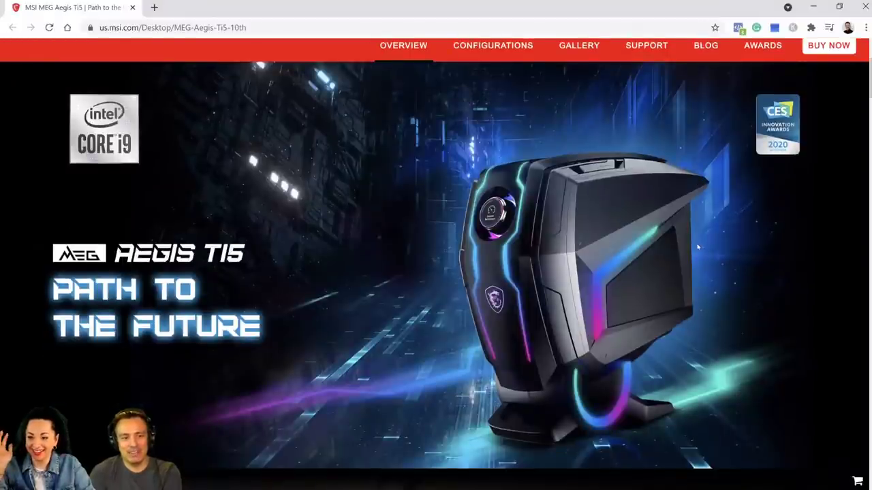
scroll(697, 247, "down", 4)
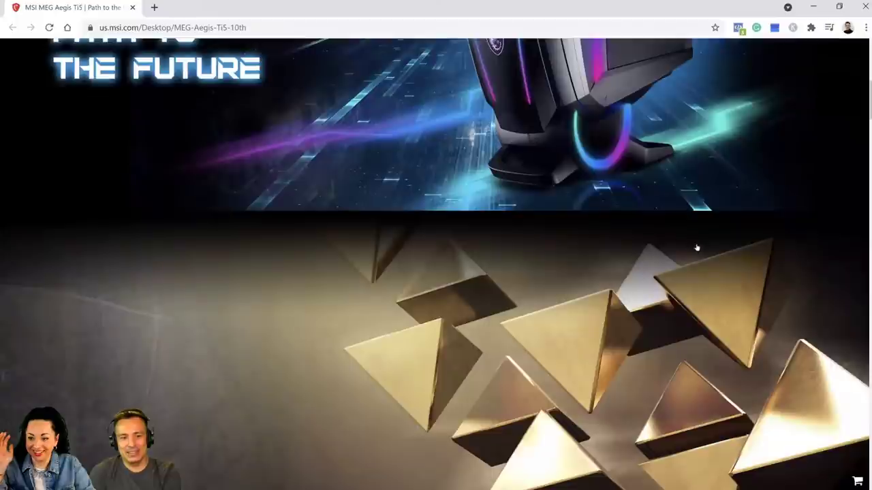
scroll(697, 247, "down", 12)
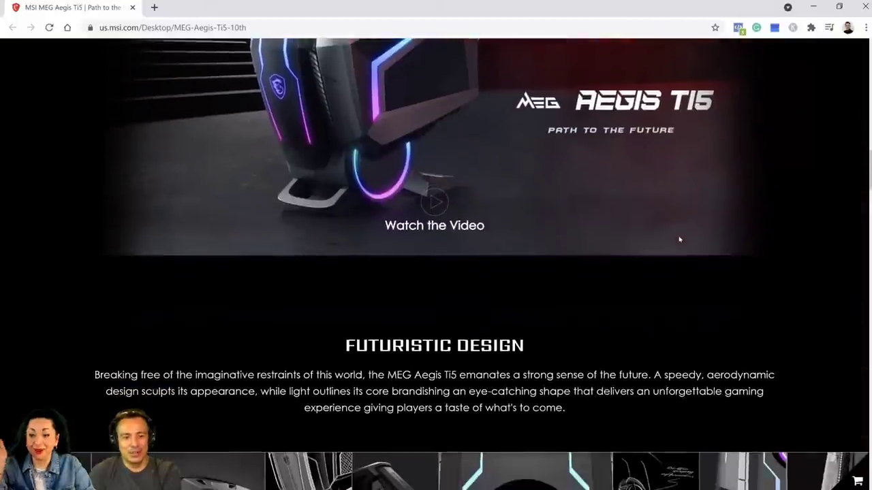
scroll(681, 237, "down", 2)
scroll(683, 236, "down", 10)
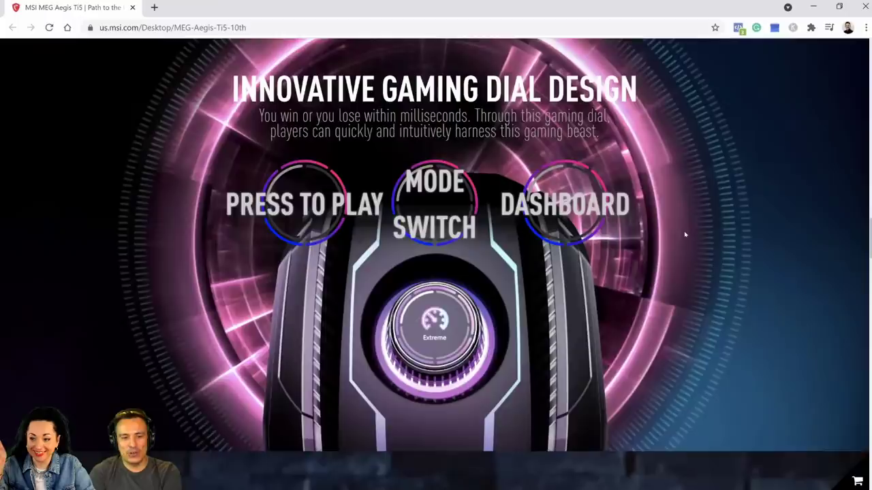
scroll(682, 232, "down", 5)
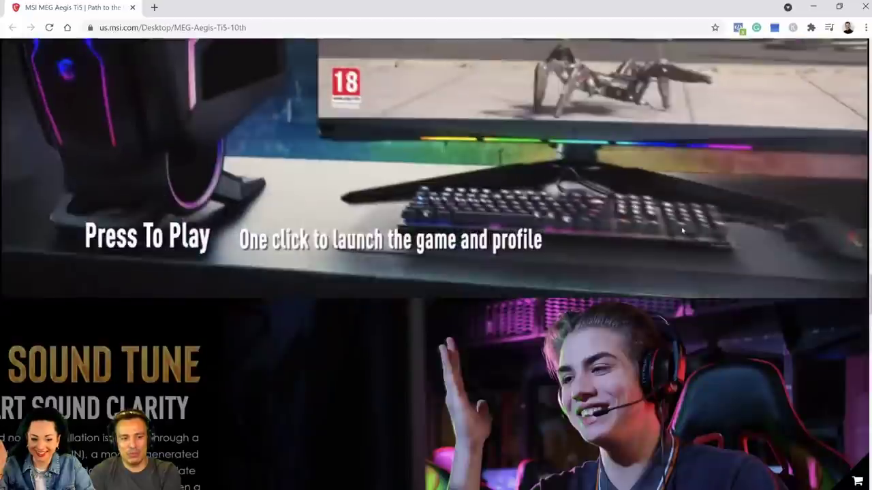
scroll(682, 232, "up", 3)
scroll(683, 231, "down", 6)
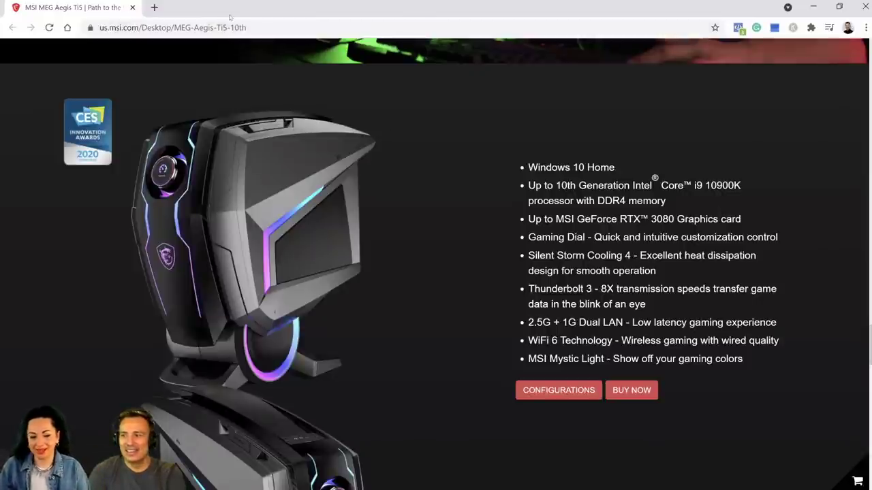
key("alt+Tab")
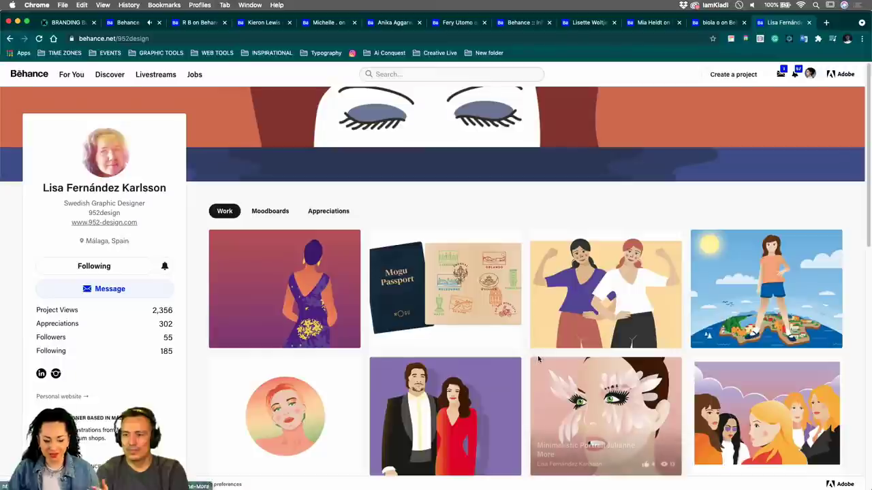
Step: Scroll through the Behance designer's Work grid of illustrations
scroll(537, 359, "down", 2)
scroll(537, 359, "down", 4)
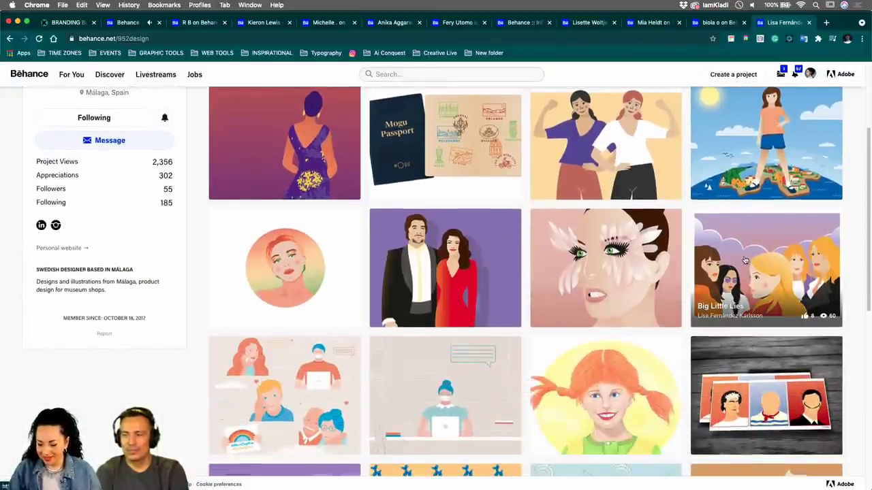
scroll(743, 245, "down", 7)
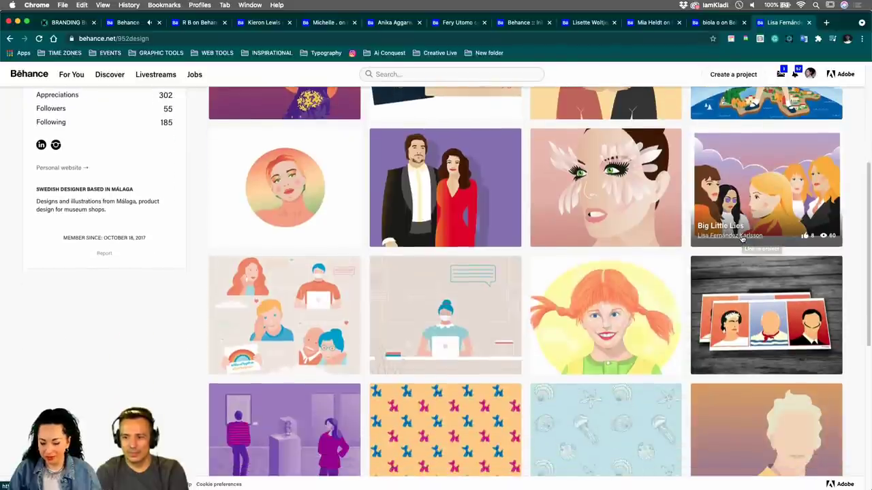
scroll(729, 246, "up", 3)
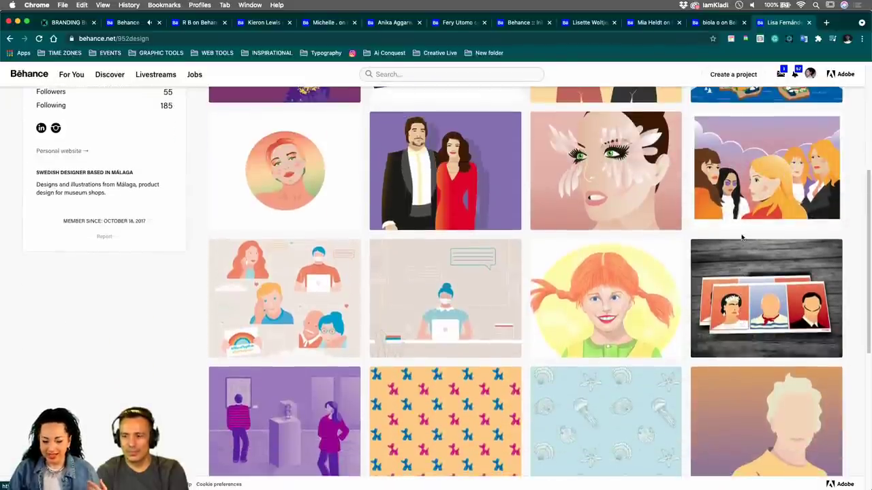
scroll(728, 247, "down", 5)
scroll(729, 247, "down", 10)
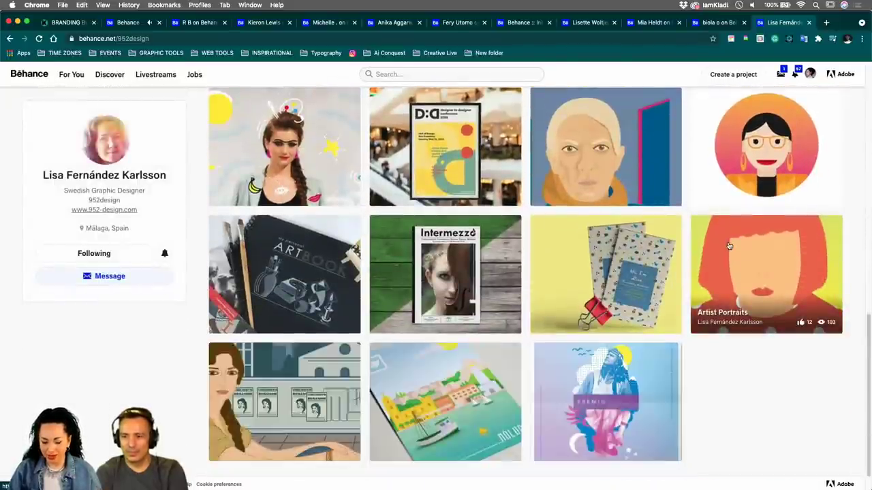
scroll(729, 246, "up", 3)
scroll(728, 247, "down", 3)
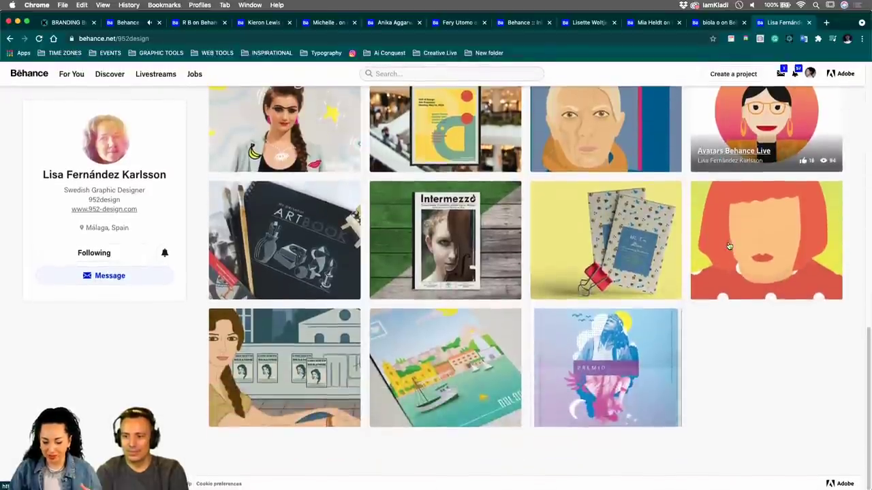
scroll(729, 246, "up", 5)
scroll(729, 246, "up", 15)
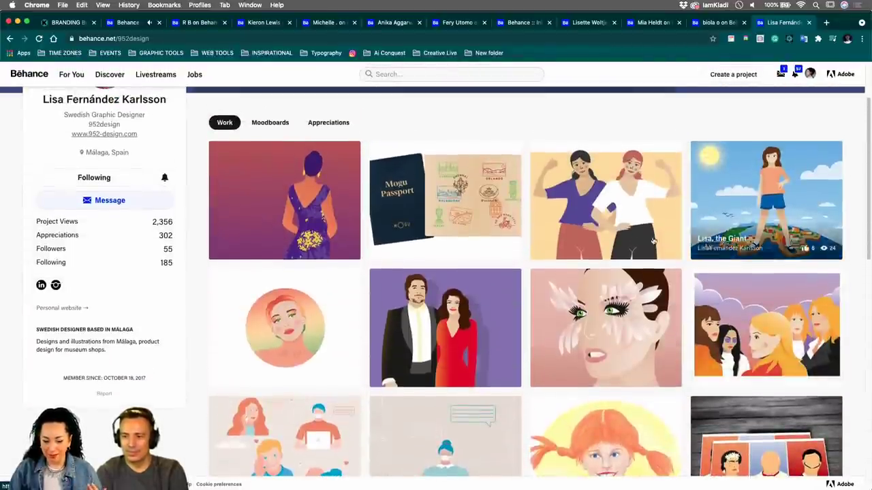
Step: Open and browse the Big Little Lies poster project, then close it
left_click(745, 333)
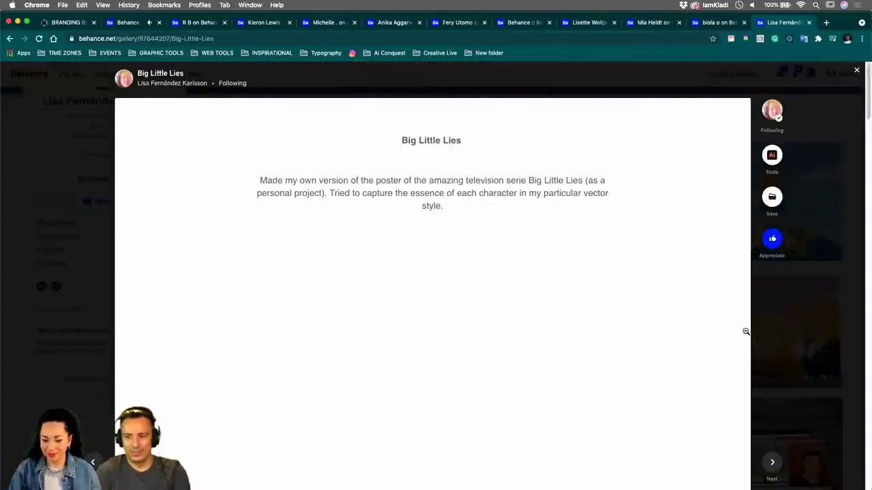
scroll(666, 372, "down", 2)
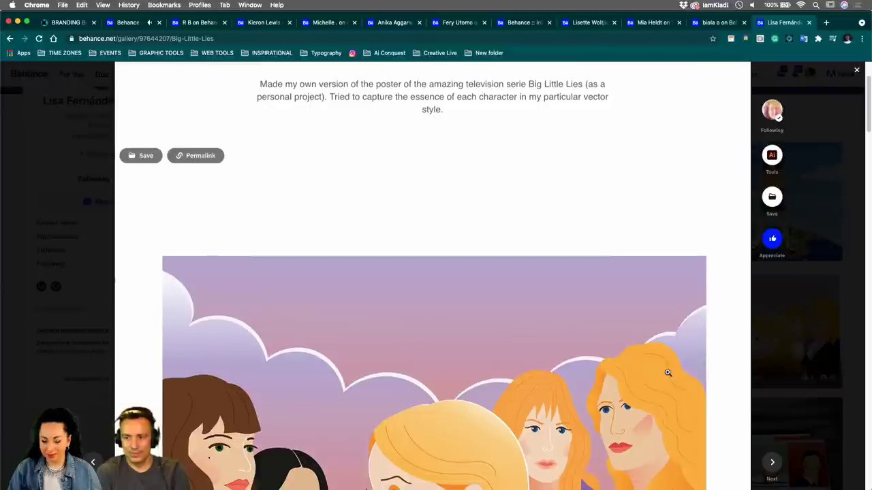
scroll(668, 372, "down", 10)
scroll(667, 371, "up", 5)
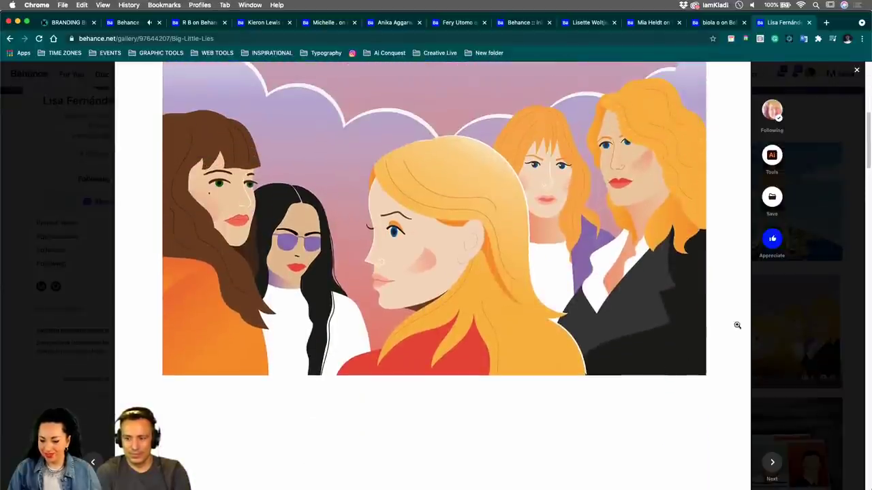
left_click(849, 282)
Step: View the feather-eyelash portrait project, close it, and move to the next profile
left_click(632, 302)
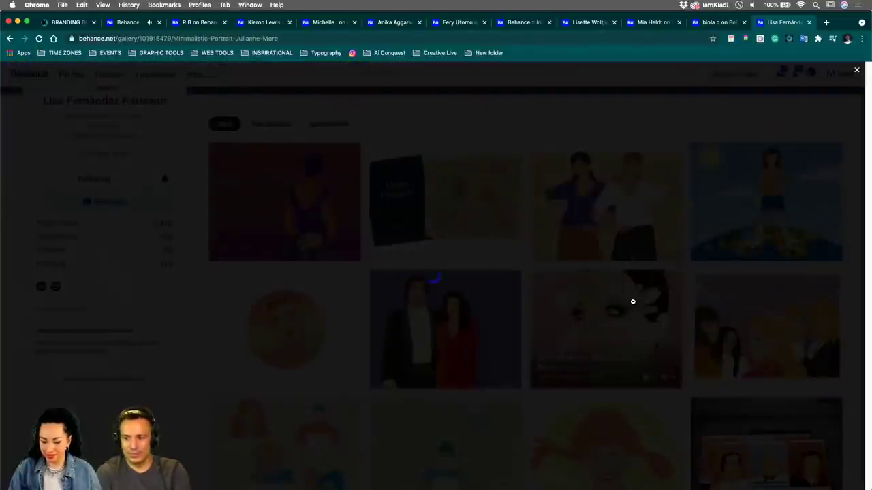
scroll(633, 303, "down", 5)
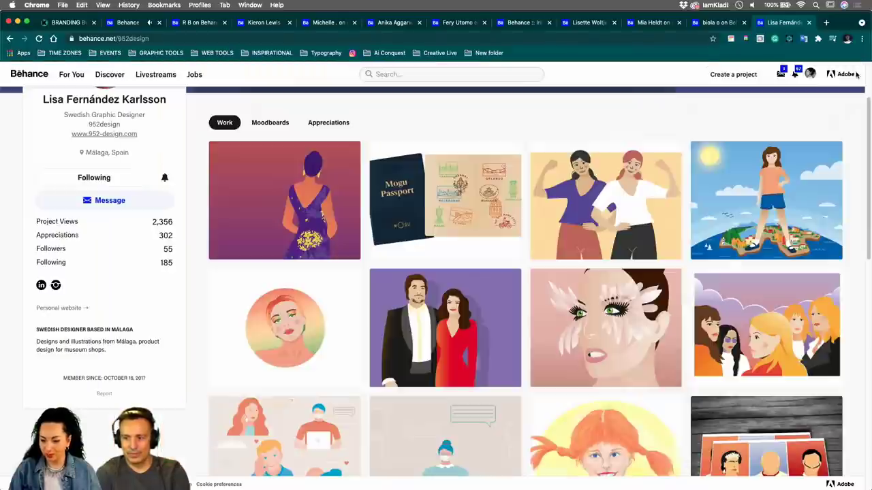
left_click(856, 71)
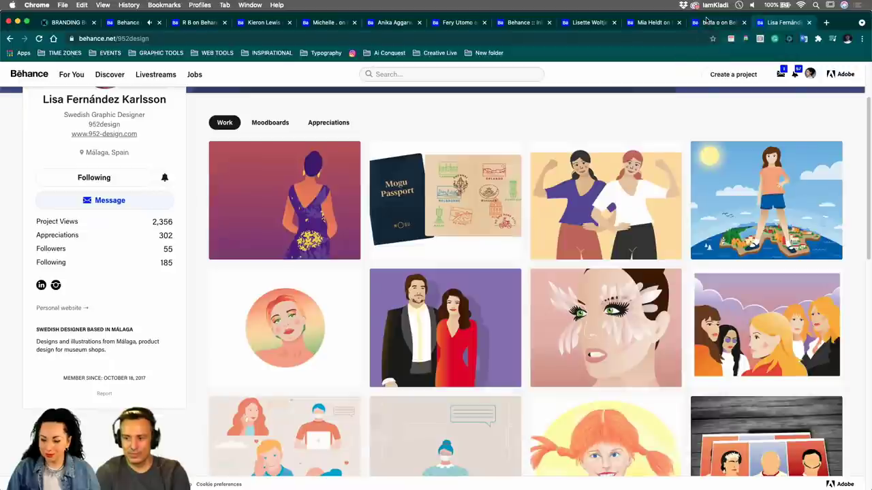
left_click(706, 26)
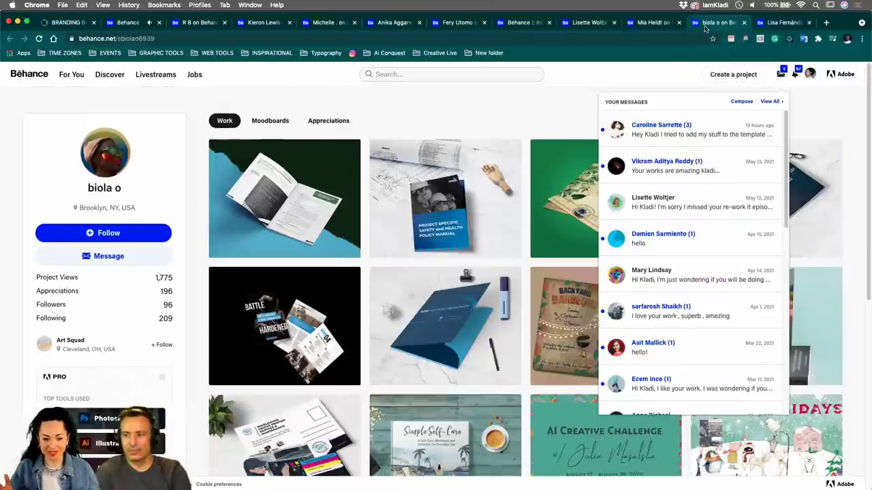
Step: Dismiss the messages dropdown and scroll down the print-mockup Work grid
left_click(822, 97)
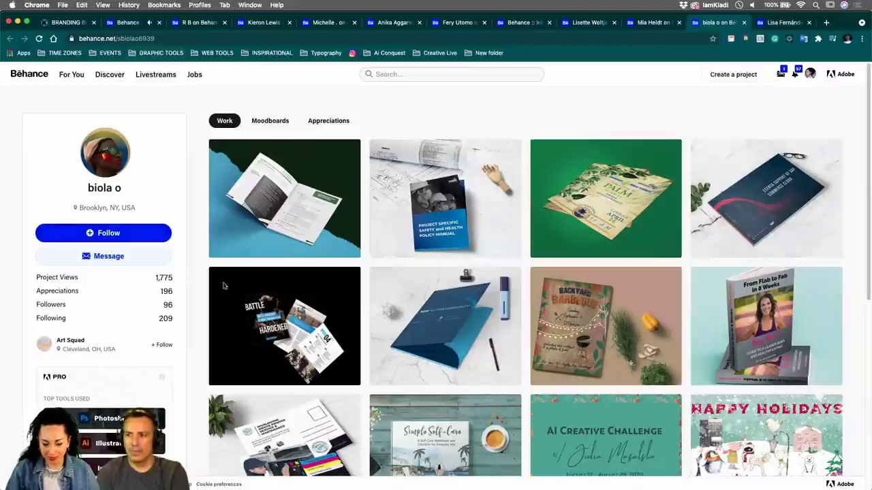
scroll(304, 353, "down", 3)
scroll(304, 353, "down", 4)
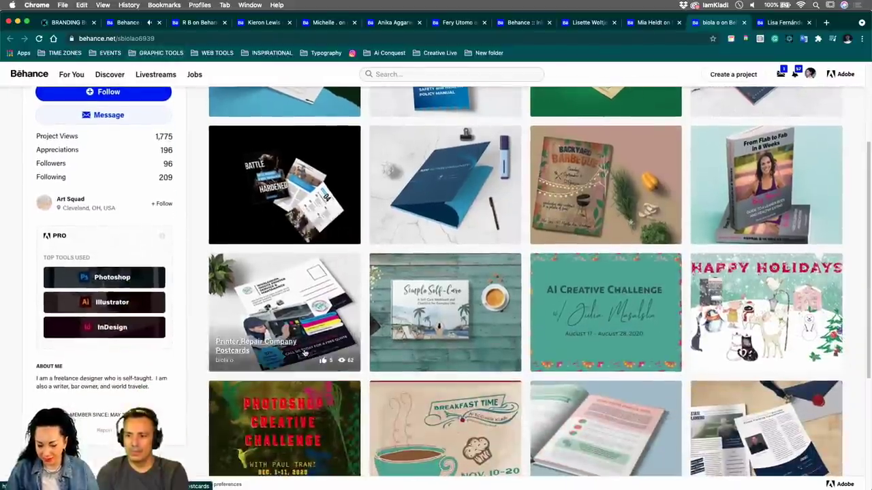
scroll(305, 353, "down", 4)
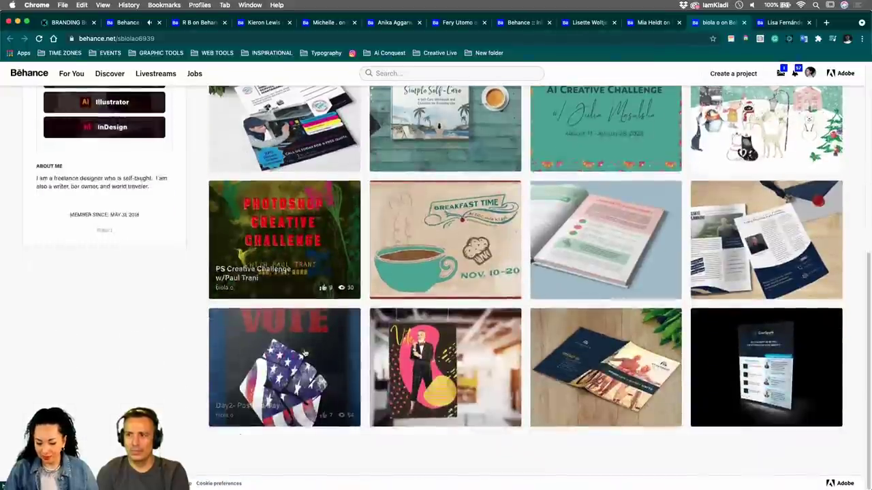
Step: Open the EverSpark Trade show handout project, then move to the Photoshop challenge artist's profile
right_click(304, 349)
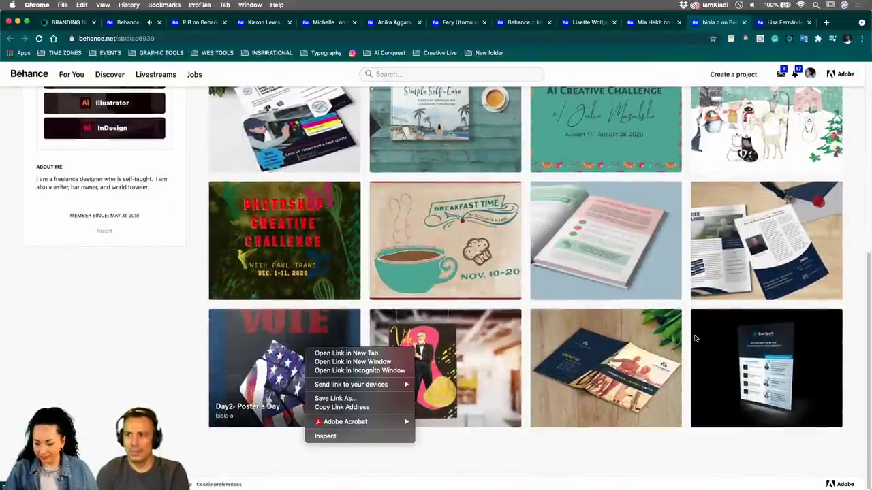
left_click(770, 347)
left_click(769, 346)
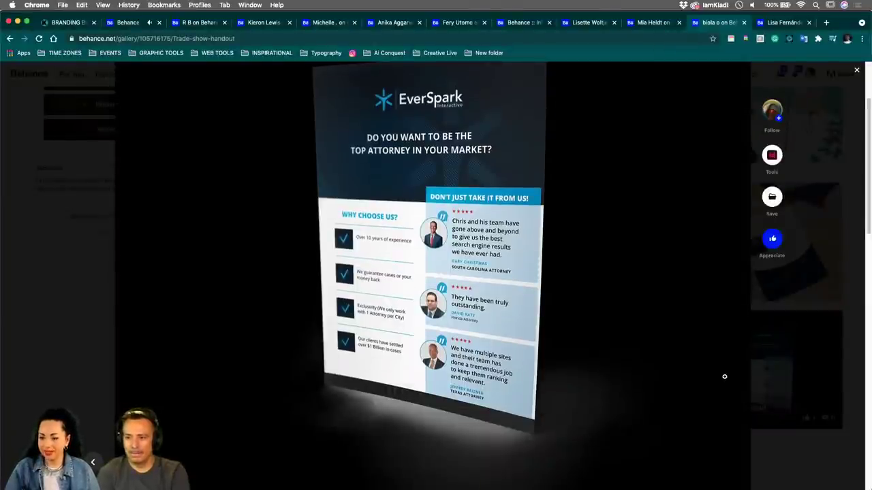
left_click(649, 23)
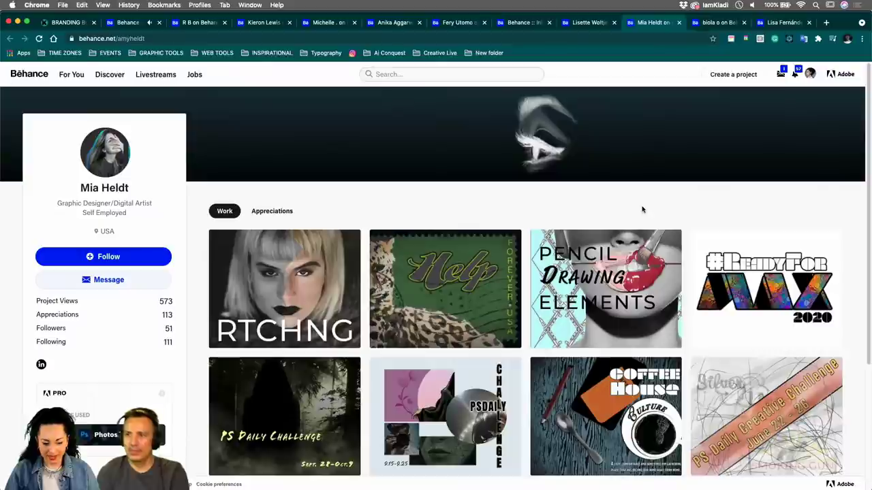
Step: On the next designer's profile, view the windmill Easter illustration project, then close it
scroll(565, 376, "down", 4)
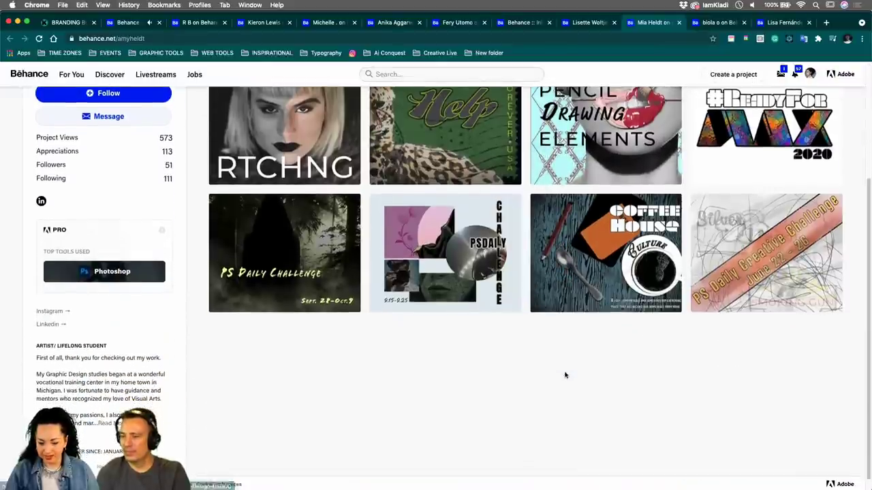
scroll(565, 376, "up", 3)
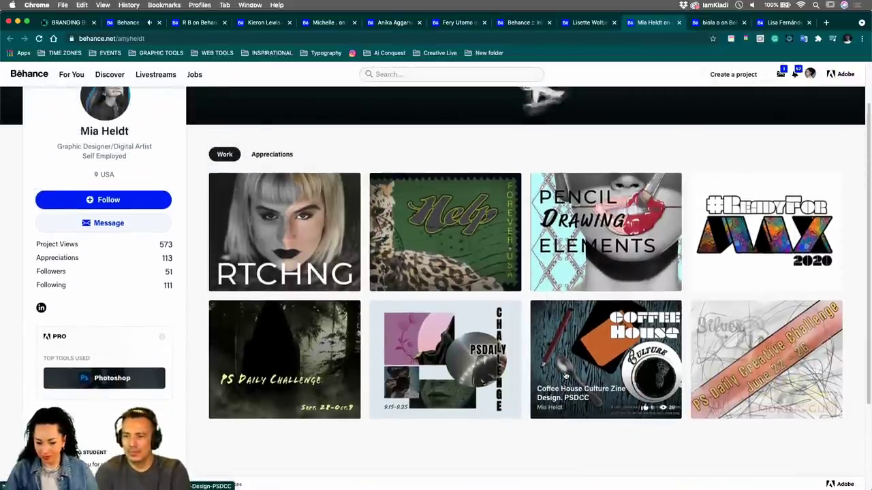
scroll(566, 376, "up", 2)
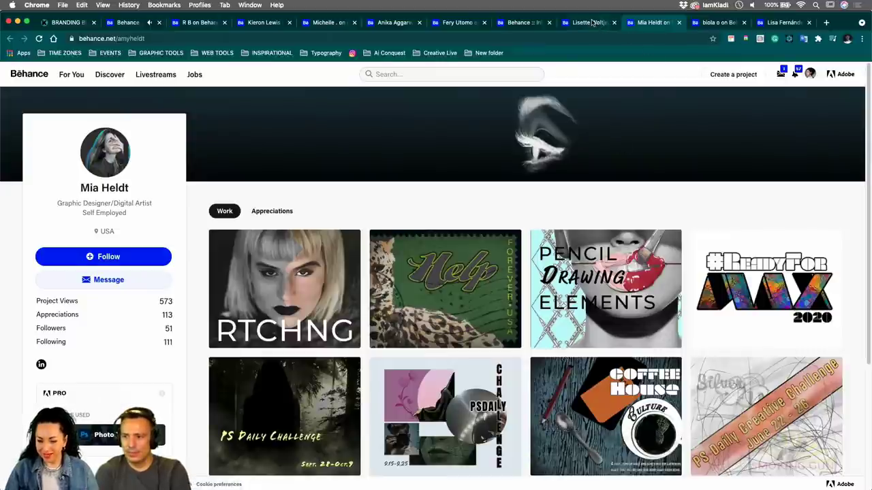
left_click(590, 23)
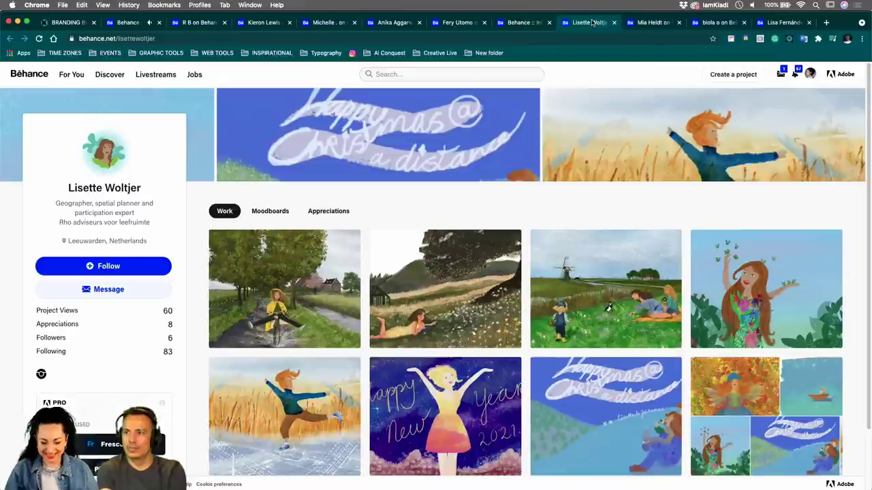
scroll(597, 279, "down", 2)
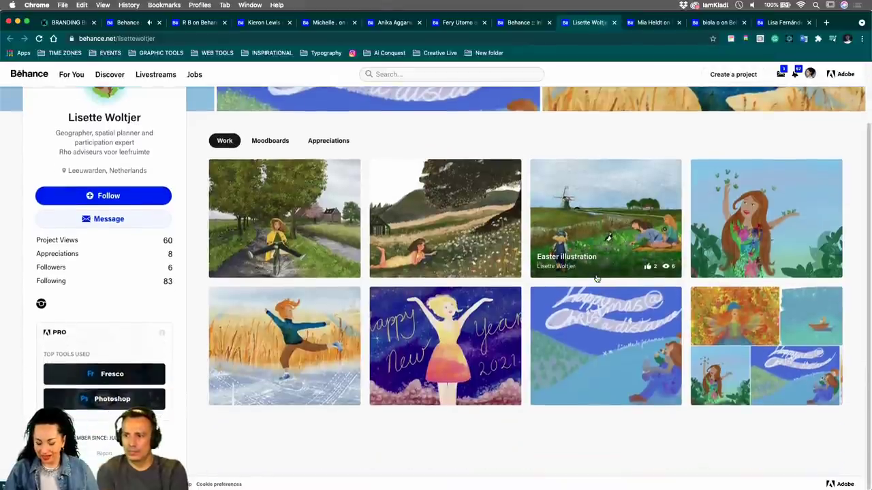
left_click(621, 218)
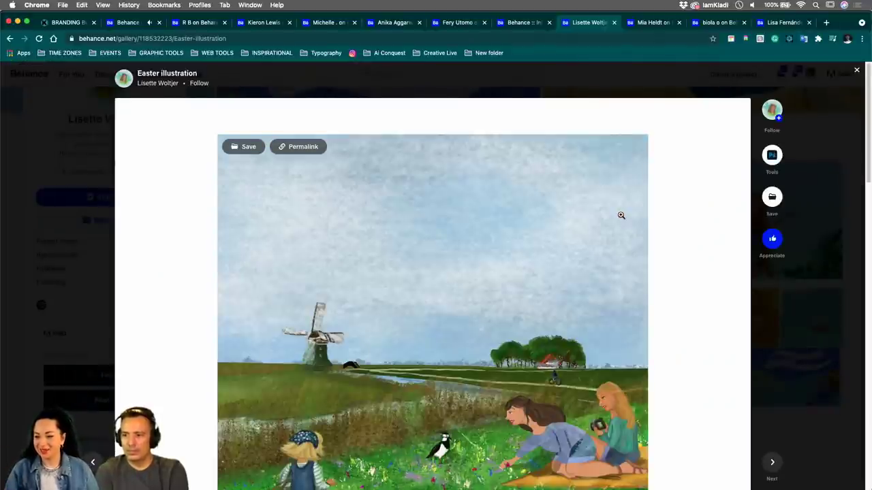
scroll(684, 245, "down", 2)
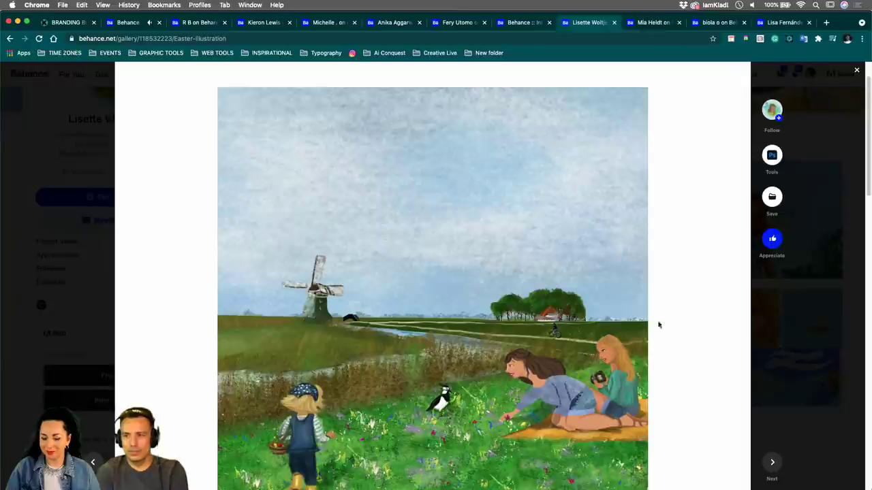
scroll(657, 325, "down", 5)
left_click(817, 247)
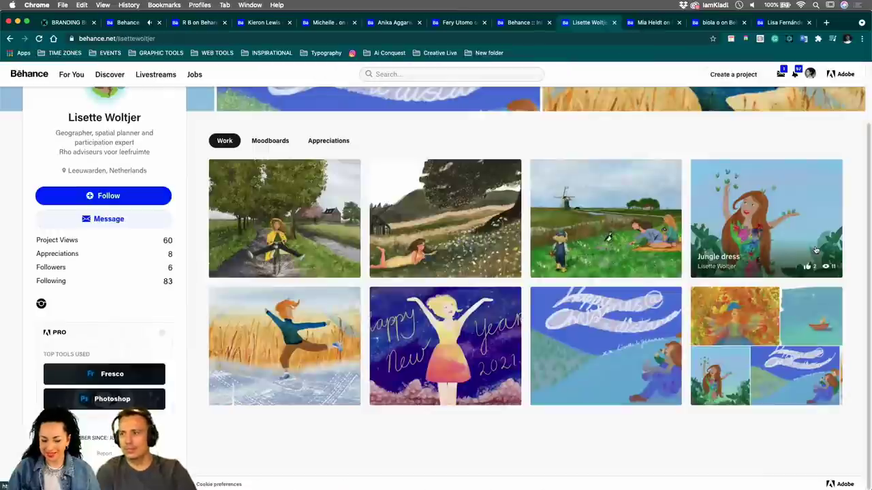
Step: Go through the remaining profile tabs to the one with Posters and Poster-a-Day work
scroll(816, 250, "up", 2)
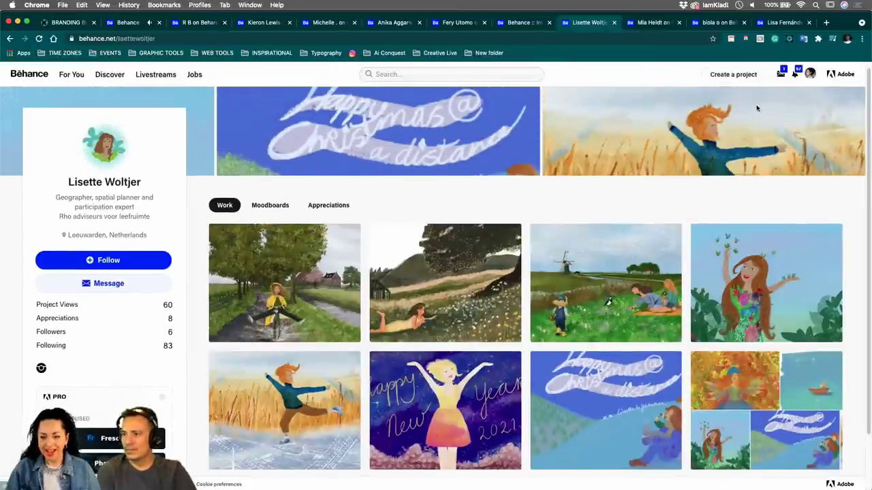
left_click(516, 23)
left_click(443, 23)
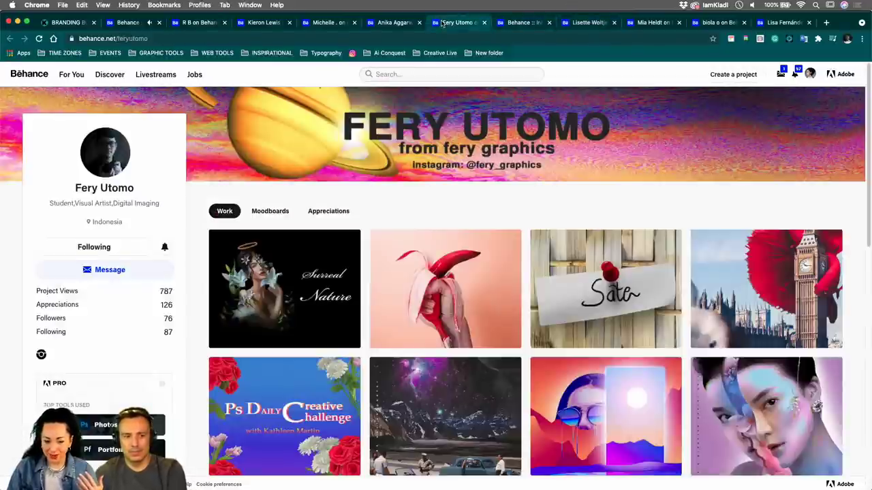
left_click(373, 26)
left_click(325, 25)
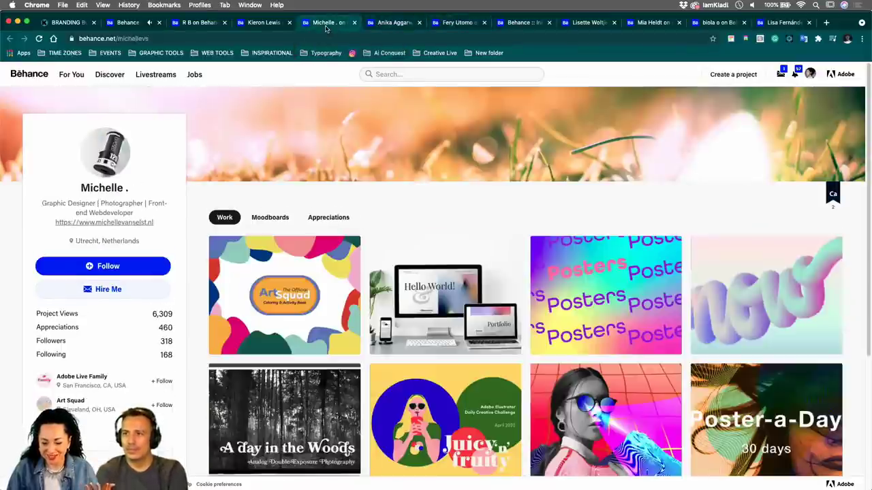